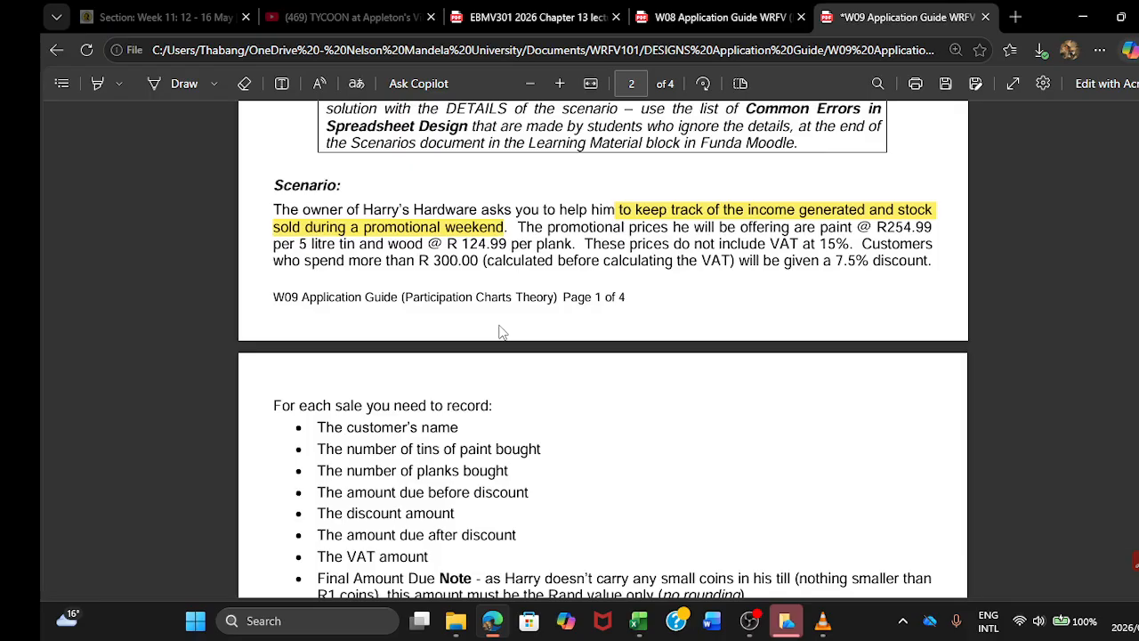
Step: Read the application guide's Harry's Hardware scenario, covering the sale details to record, the report requirements, tasks and summary check values
scroll(501, 332, "down", 2)
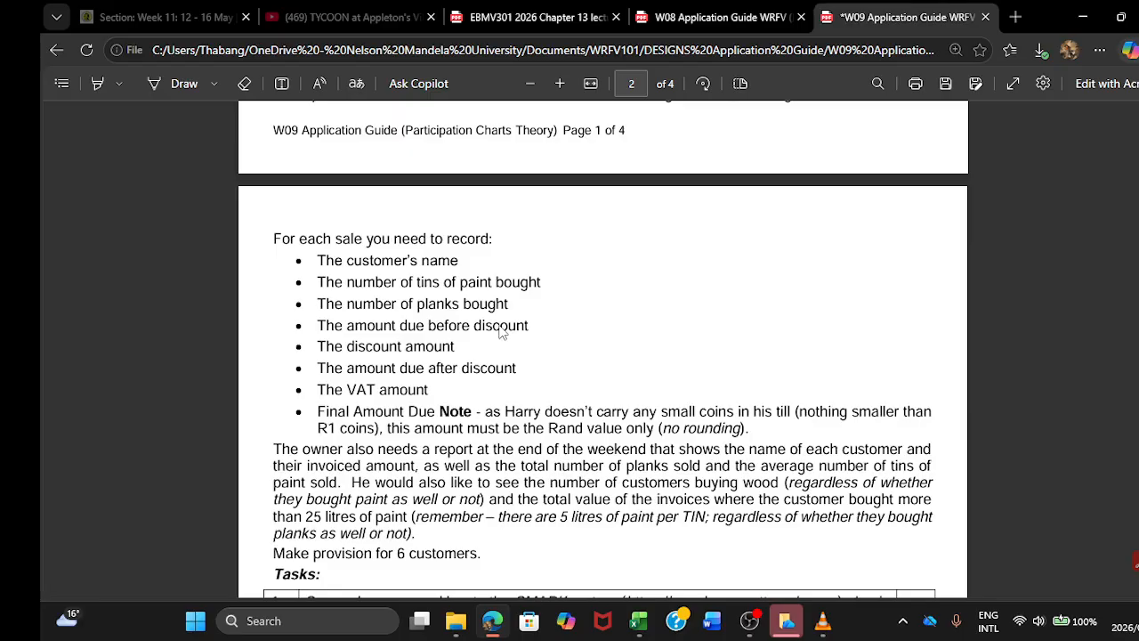
scroll(485, 334, "down", 1)
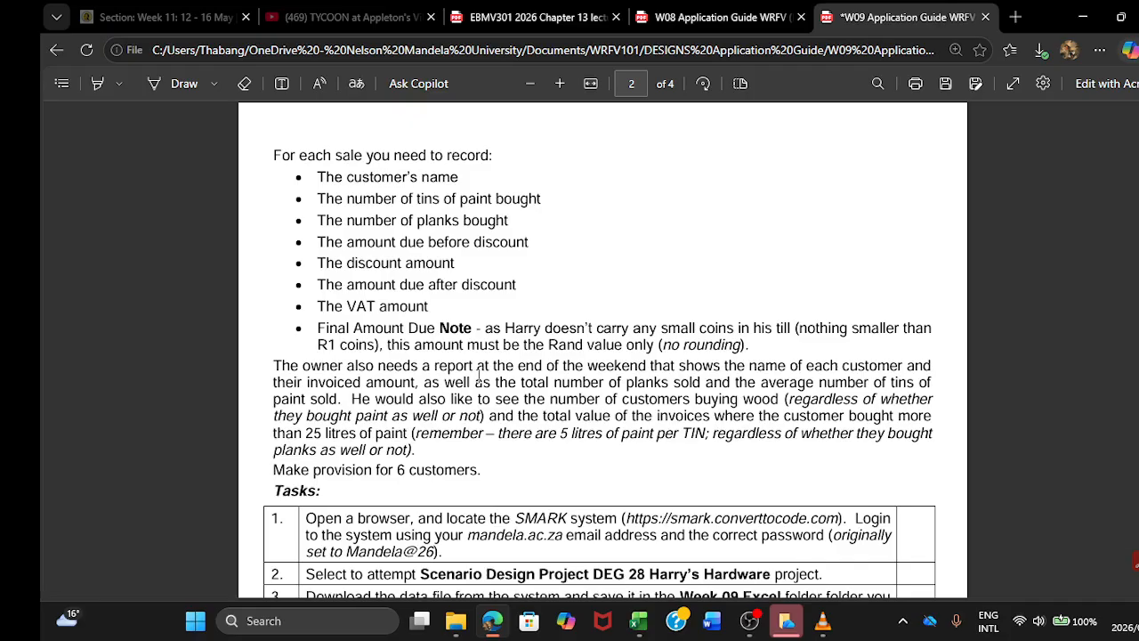
scroll(479, 376, "down", 3)
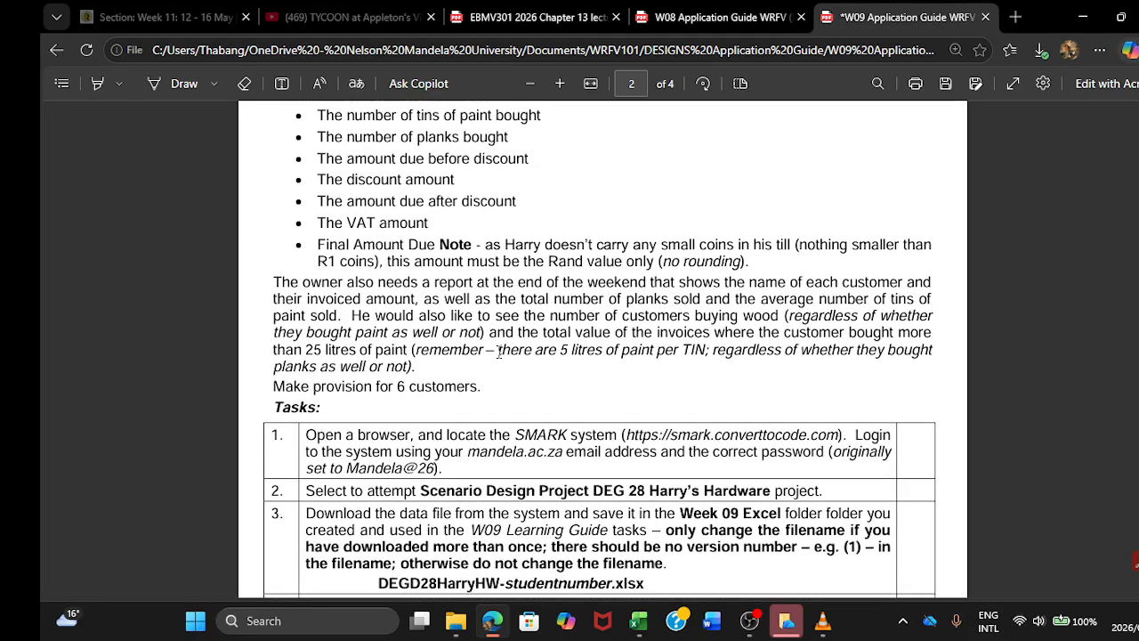
scroll(499, 351, "down", 3)
scroll(500, 353, "down", 5)
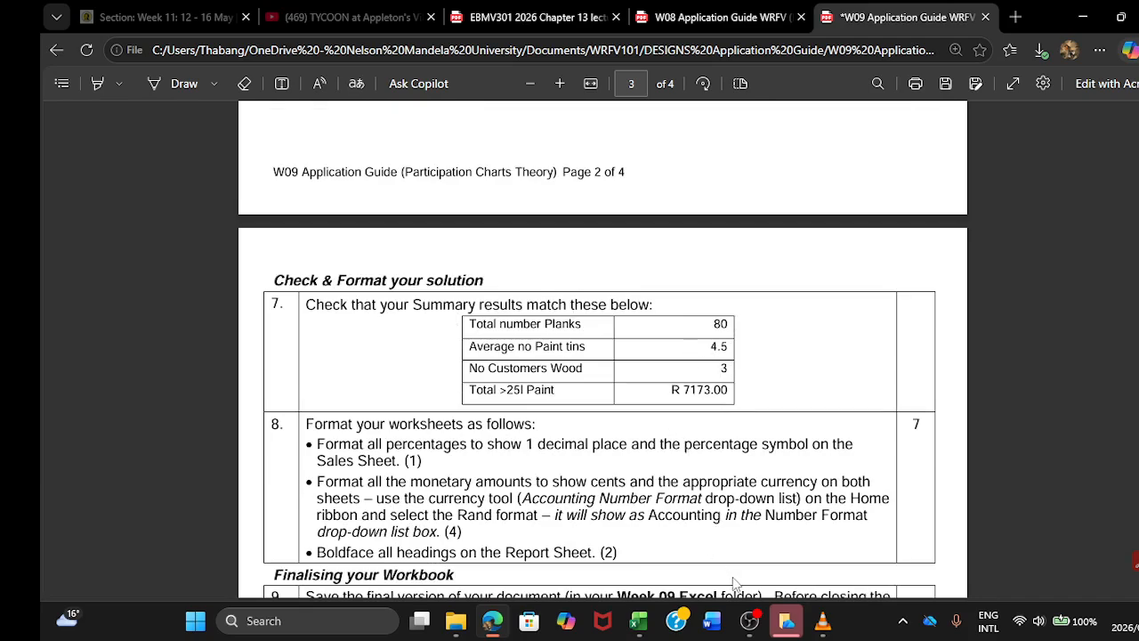
Step: Switch to the DEGD28HarryHW workbook in Excel and review the Sales sheet's input cells B1:B5 for prices, discount and VAT
mouse_move(639, 620)
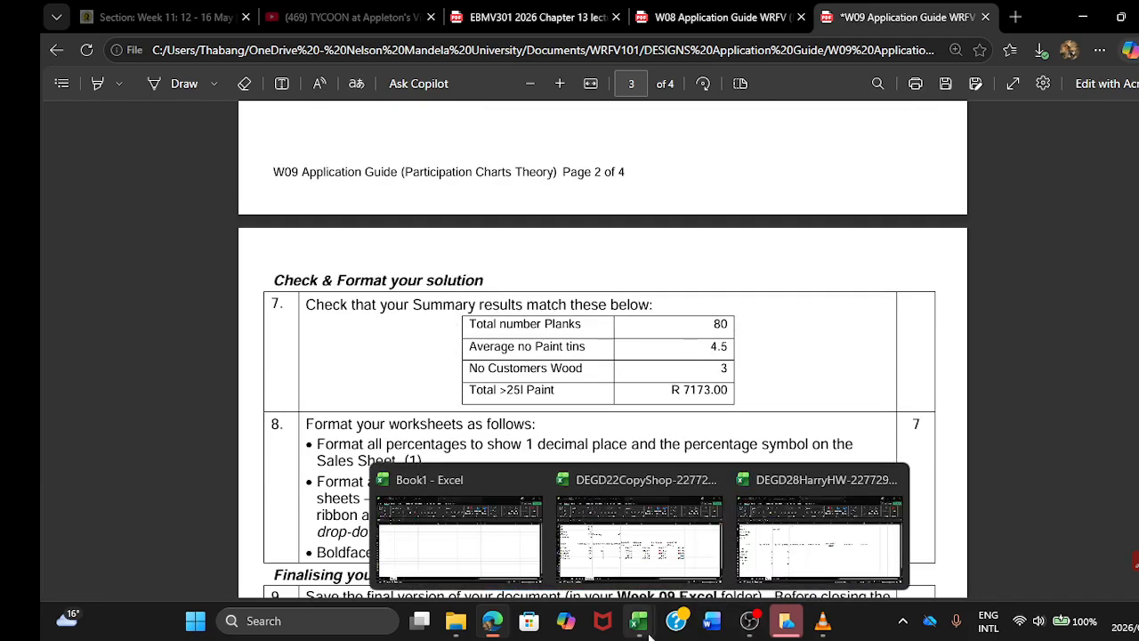
mouse_move(627, 550)
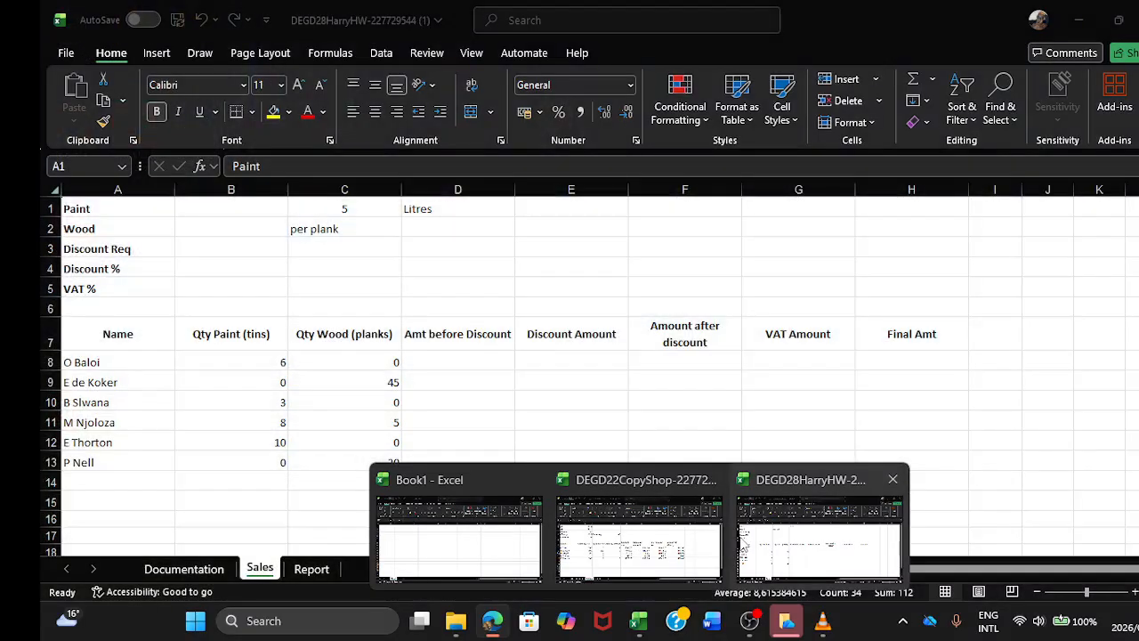
left_click(738, 534)
left_click(271, 284)
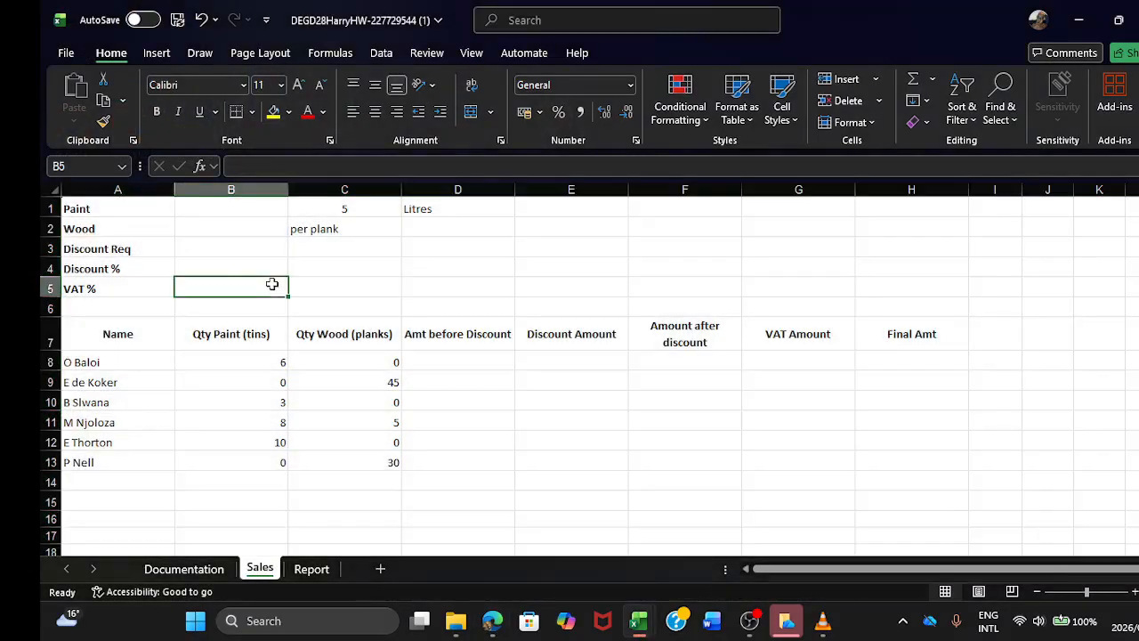
left_click(191, 211)
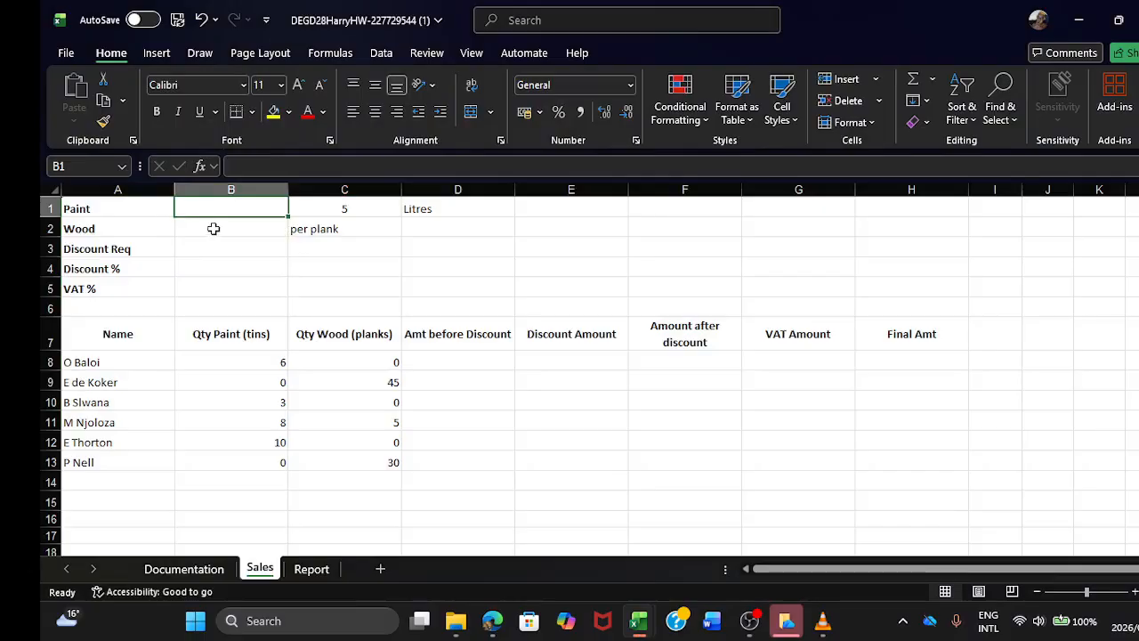
left_click(214, 229)
left_click(223, 250)
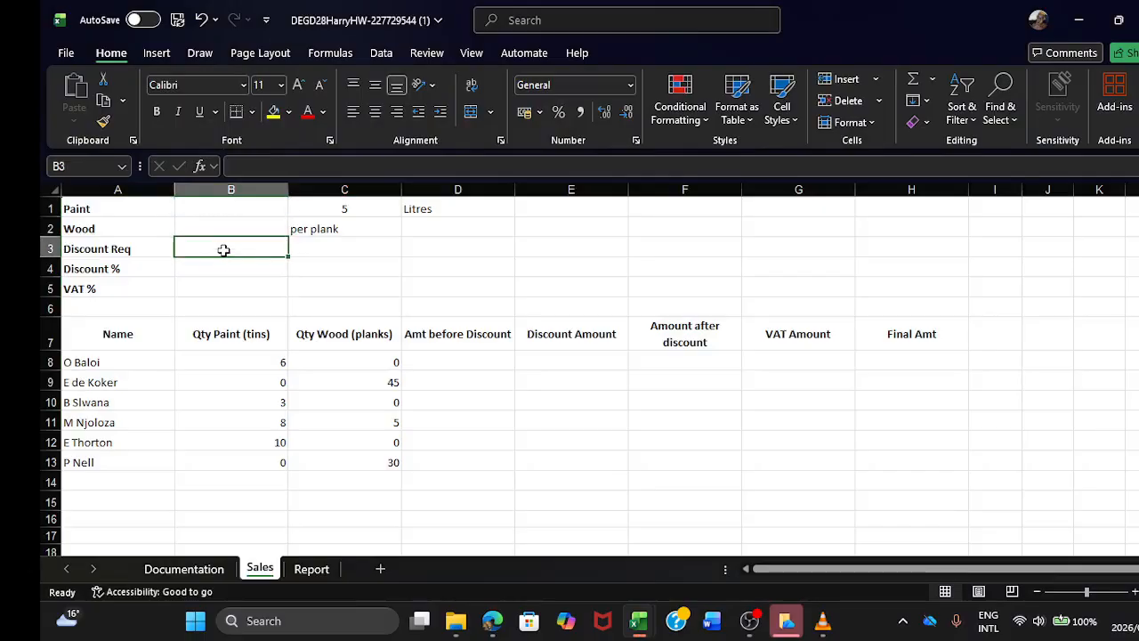
left_click(221, 269)
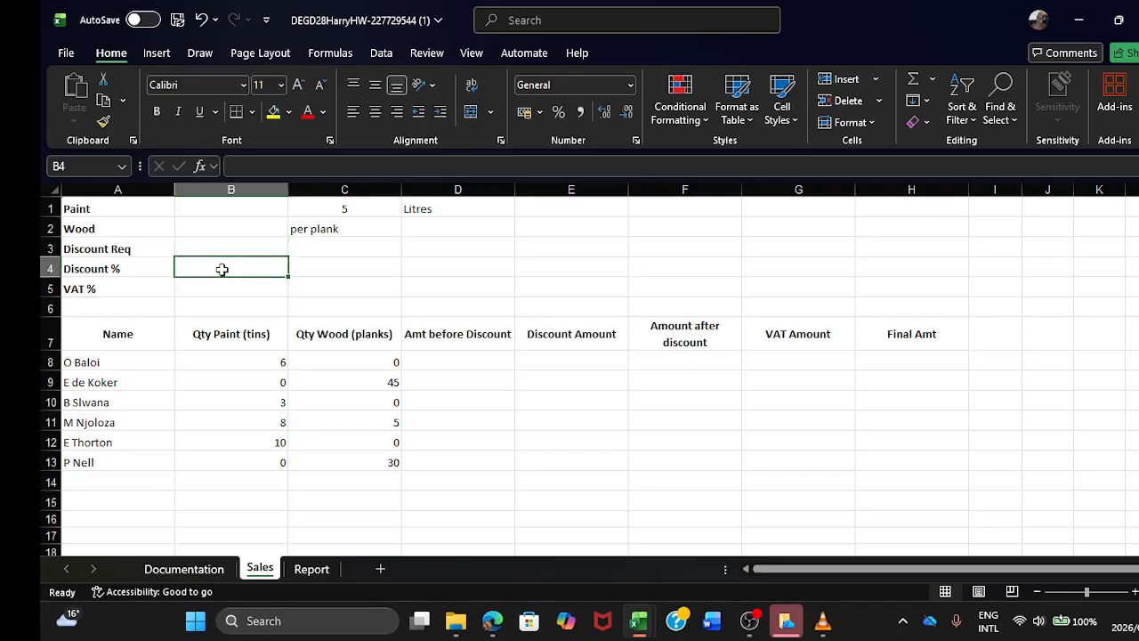
left_click(225, 292)
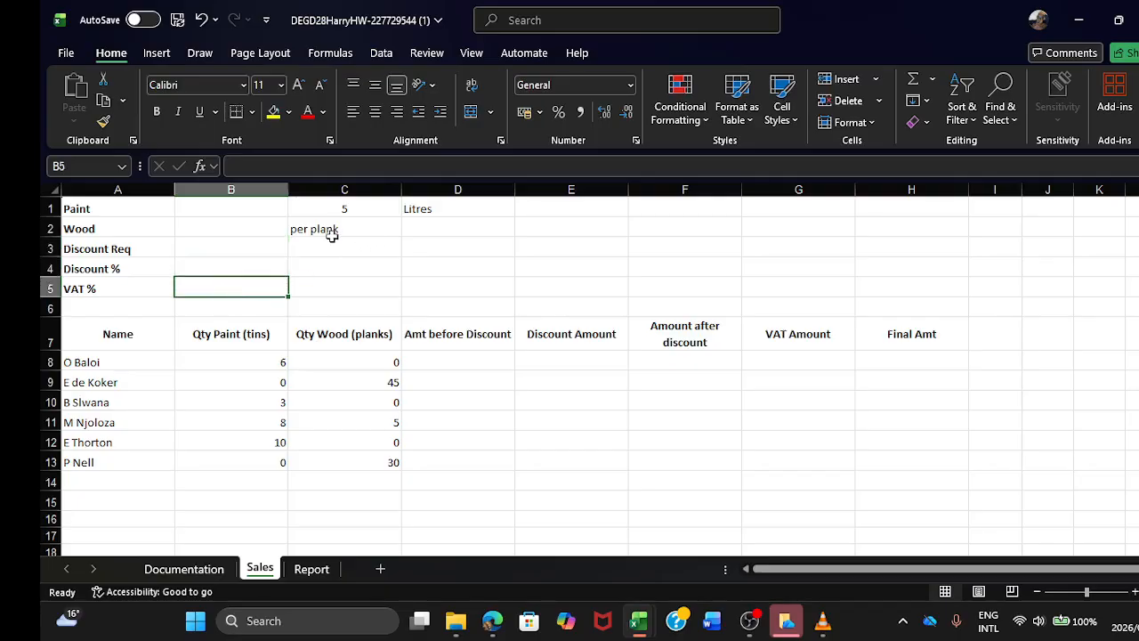
Step: Review the Sales table's paint and wood quantities and its empty columns from Amt before Discount to Final Amt
left_click(222, 359)
left_click(229, 377)
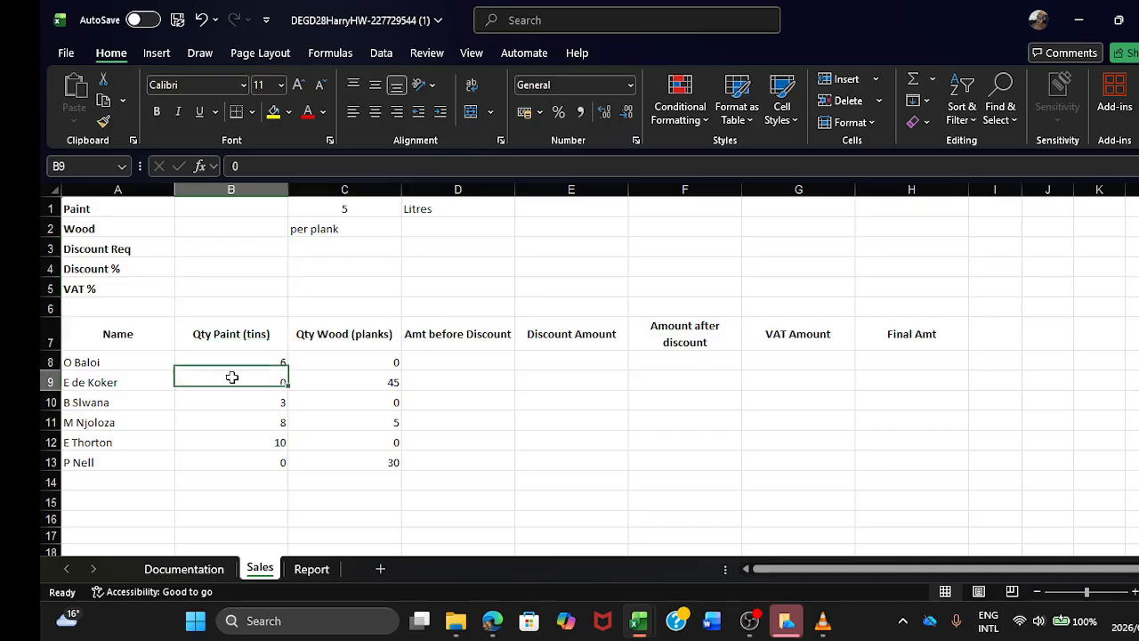
left_click(228, 401)
left_click(234, 423)
left_click(241, 443)
left_click(250, 475)
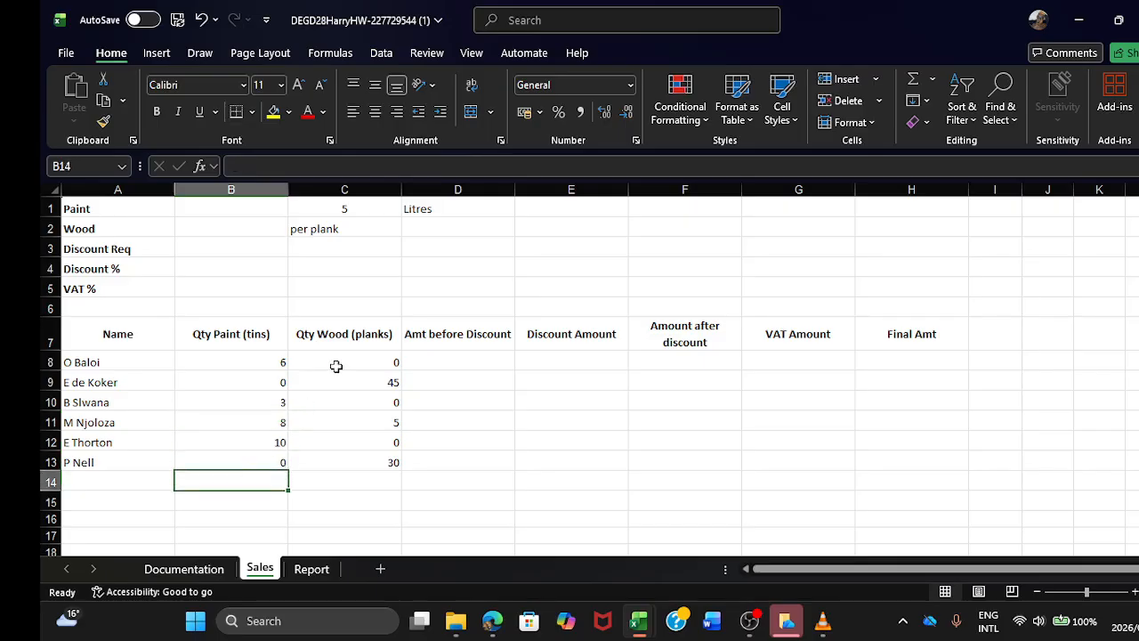
left_click(336, 366)
left_click(336, 401)
left_click(340, 457)
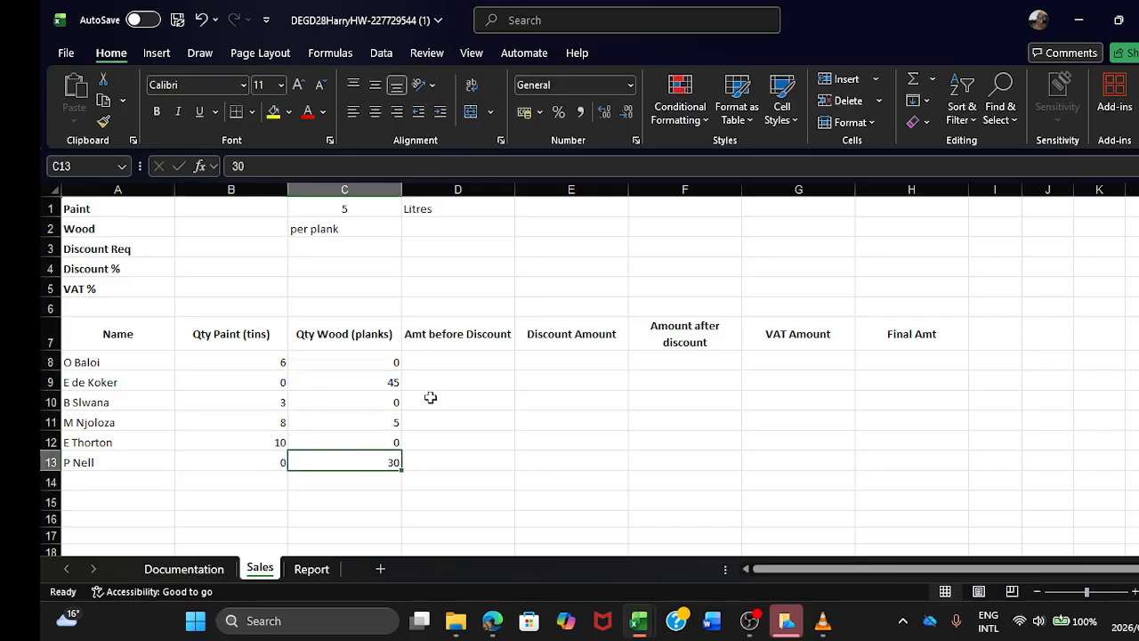
left_click(445, 361)
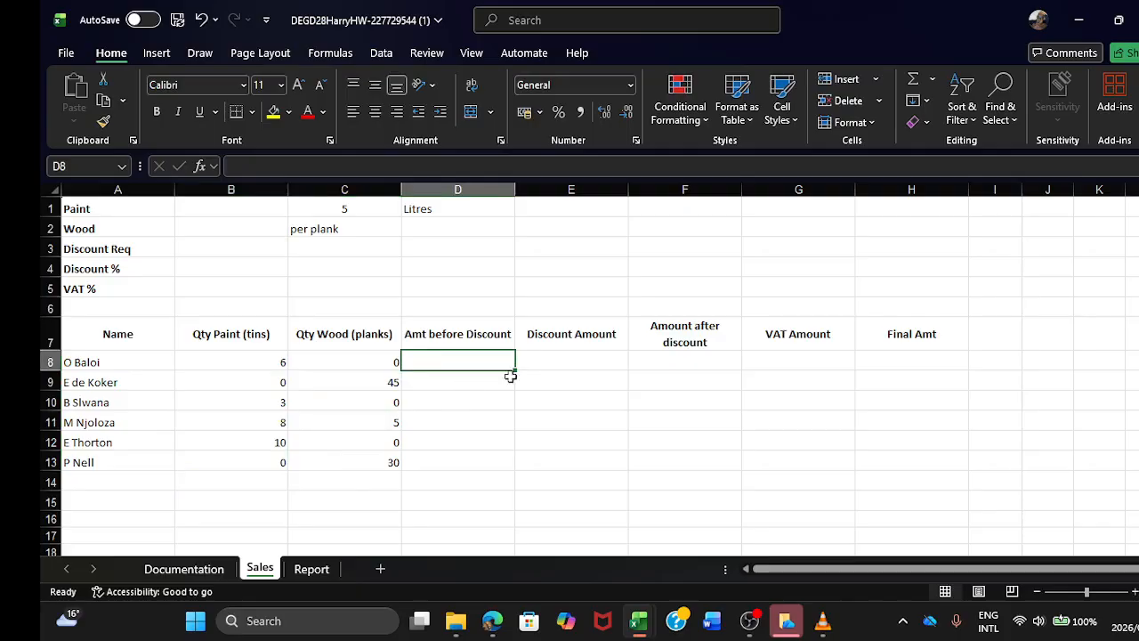
left_click(552, 360)
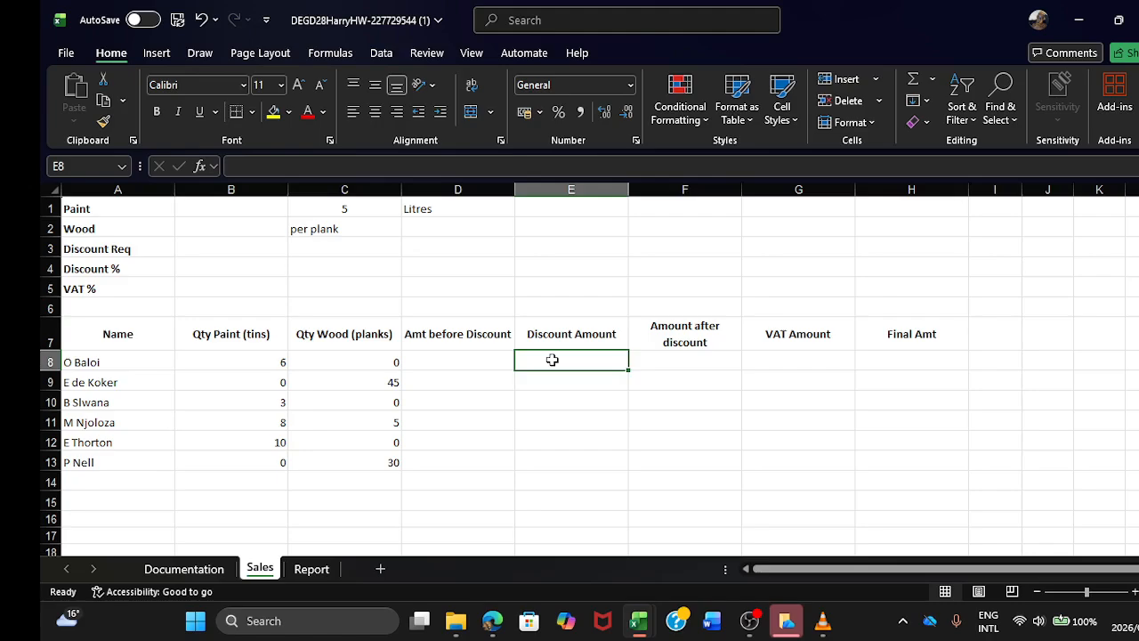
left_click(700, 363)
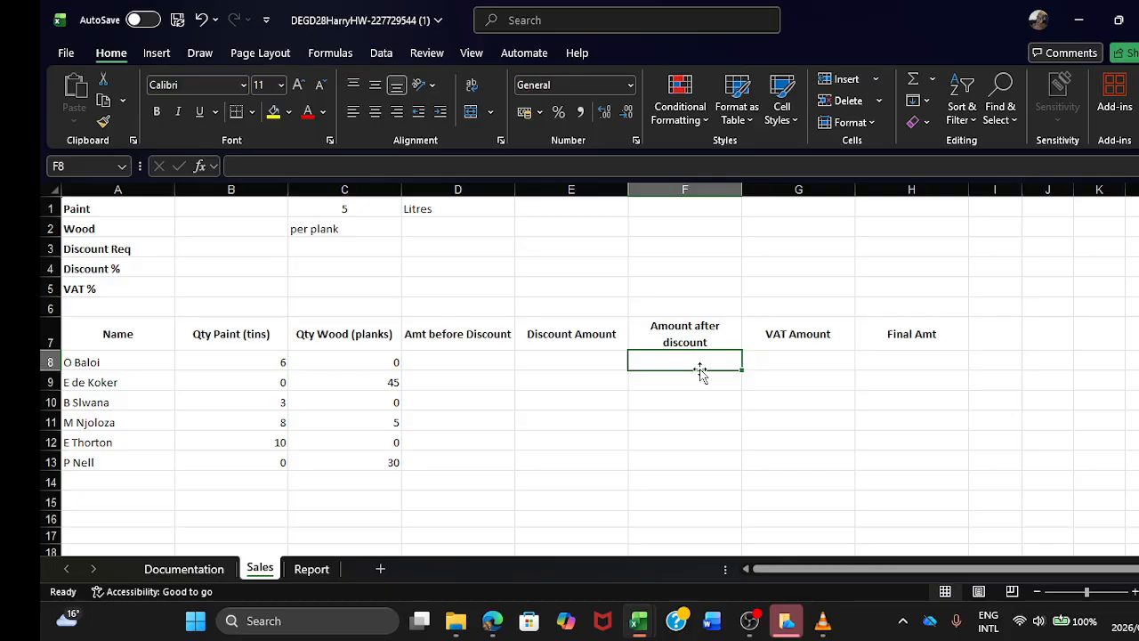
left_click(788, 366)
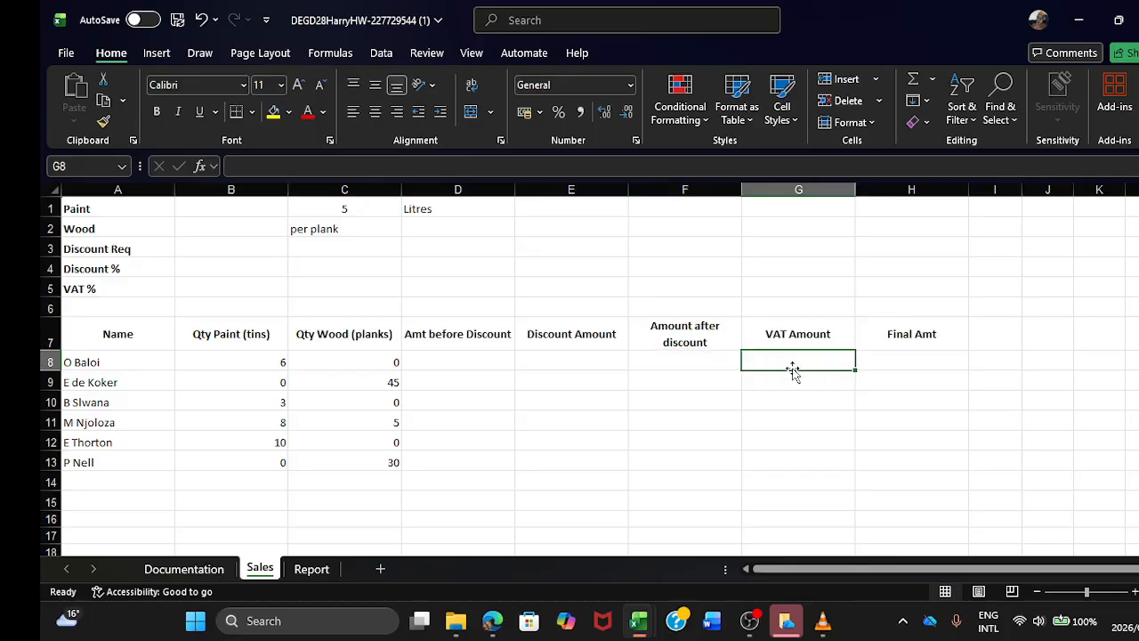
left_click(901, 358)
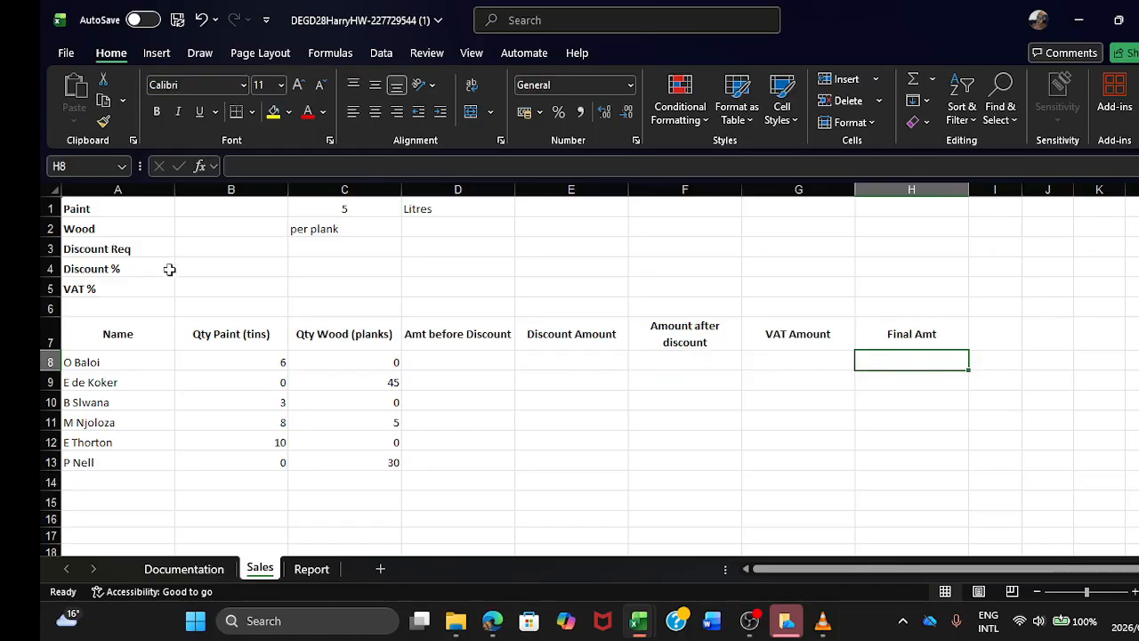
Step: Switch to the application guide in Edge and copy the paint price R254.99 from the scenario for cell B1
left_click(222, 211)
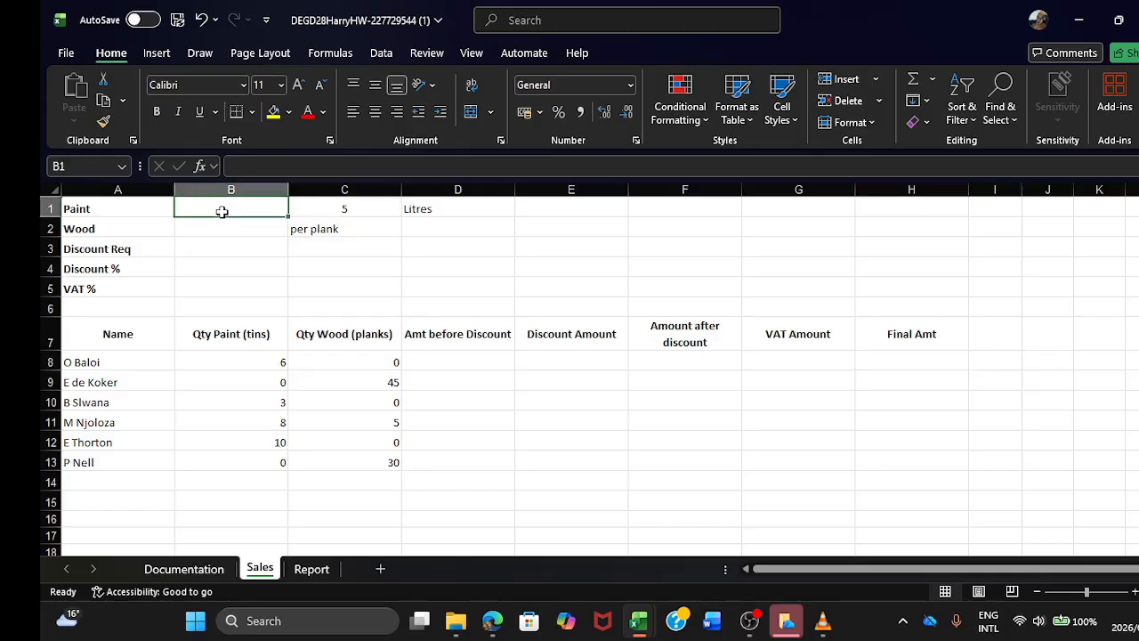
mouse_move(496, 629)
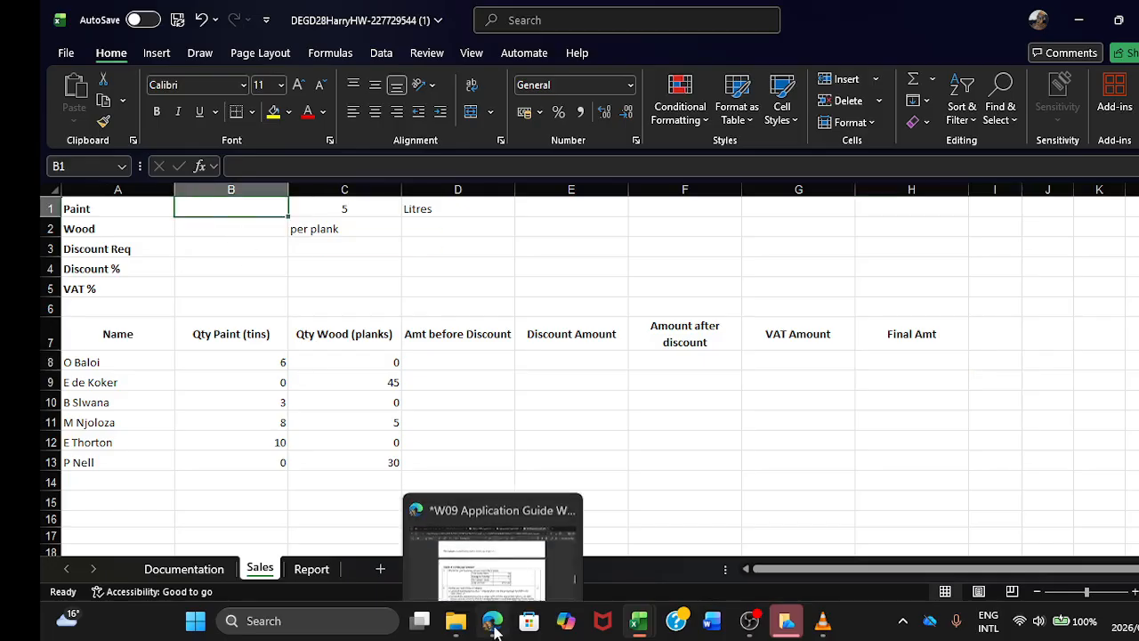
left_click(493, 547)
scroll(560, 438, "up", 10)
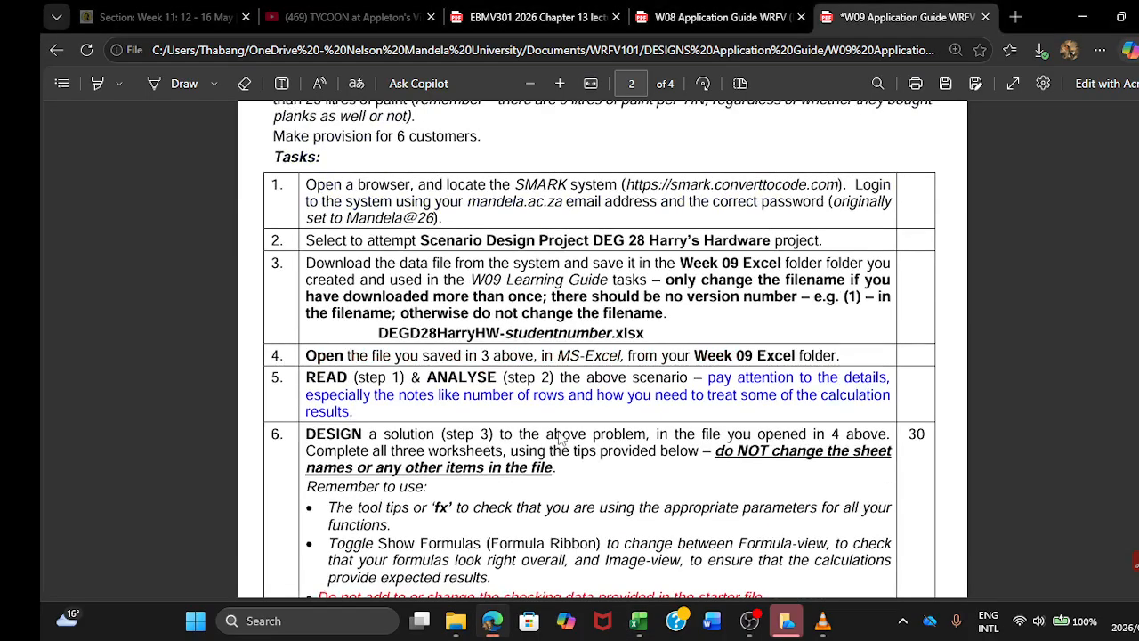
scroll(560, 438, "up", 4)
scroll(560, 438, "up", 4)
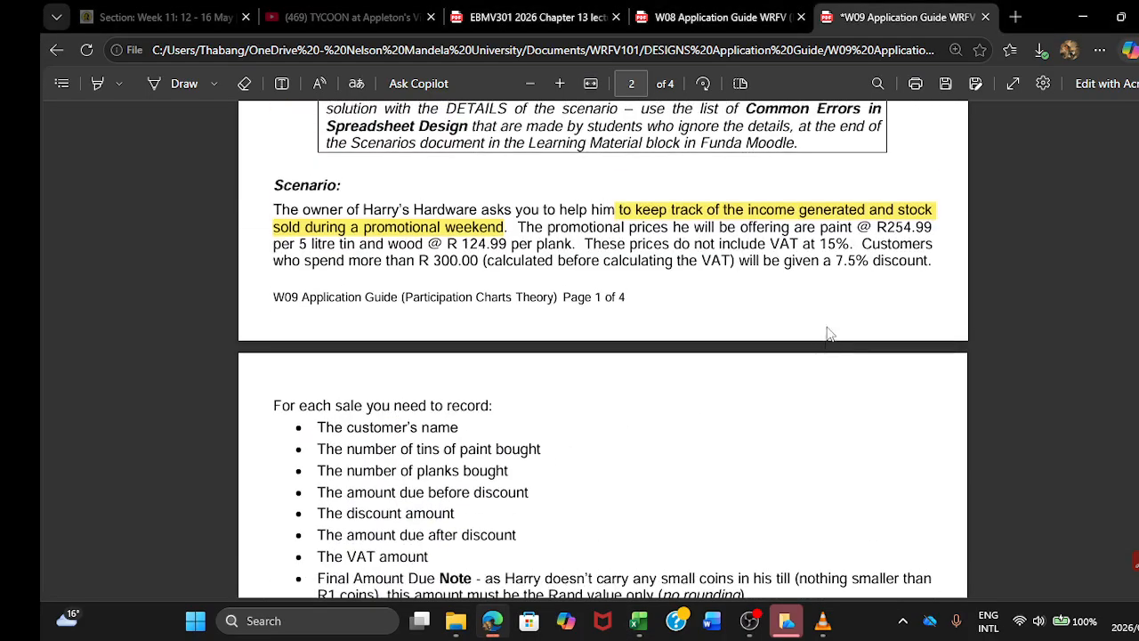
left_click_drag(878, 228, 932, 229)
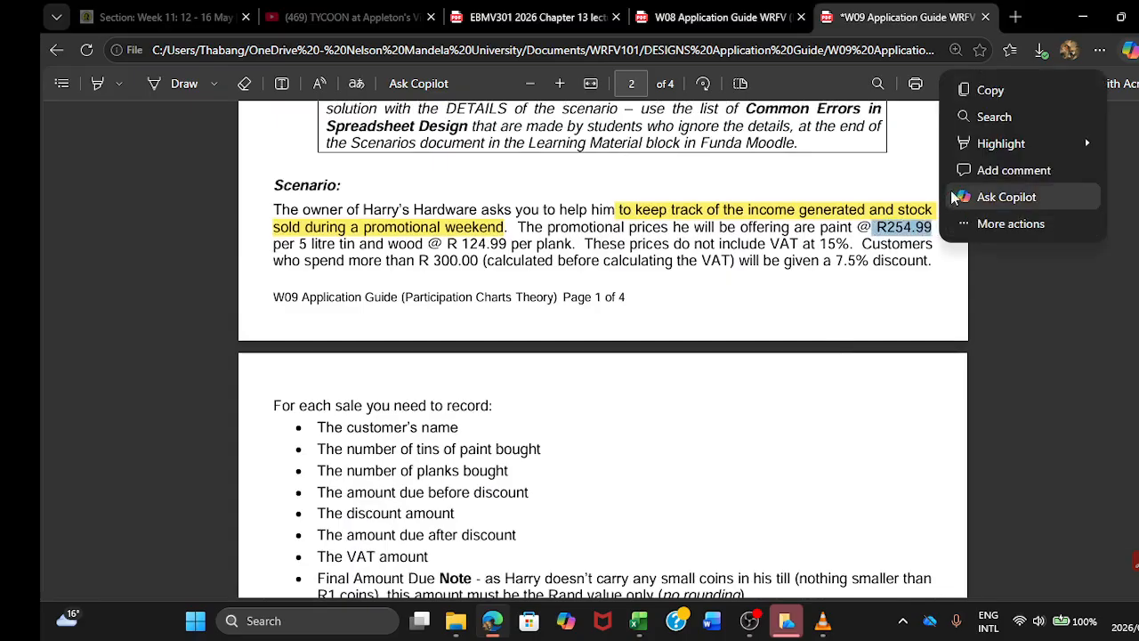
left_click(988, 90)
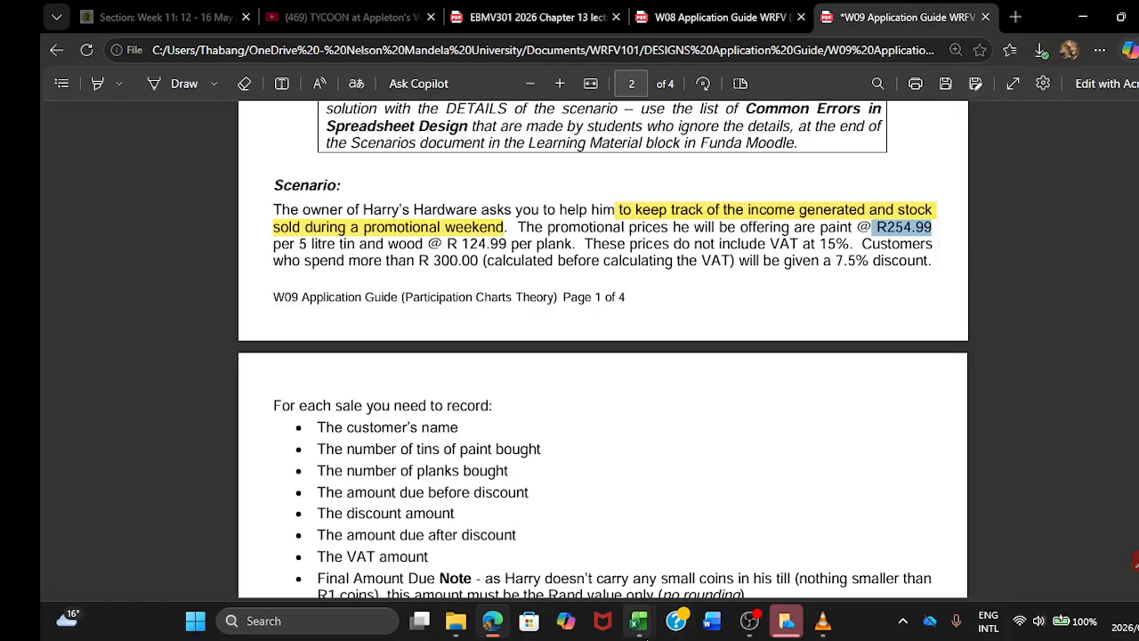
Step: Paste the copied paint price into cell B1 of the Sales sheet in Excel and change its decimal separator to a comma, giving R254,99
mouse_move(639, 620)
left_click(819, 534)
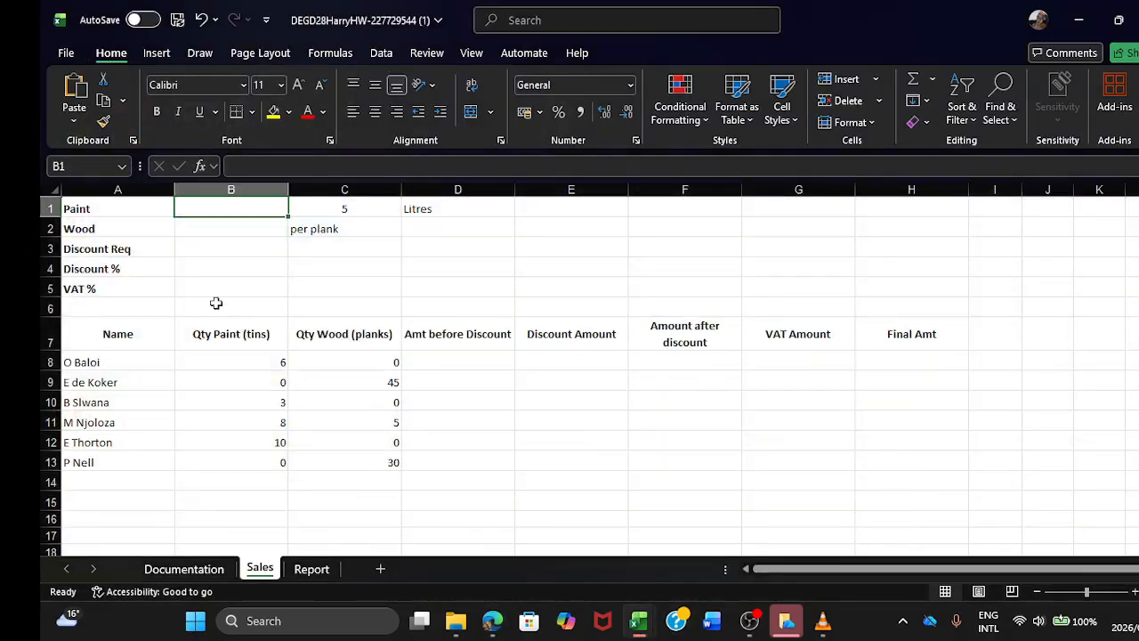
key("ctrl+v")
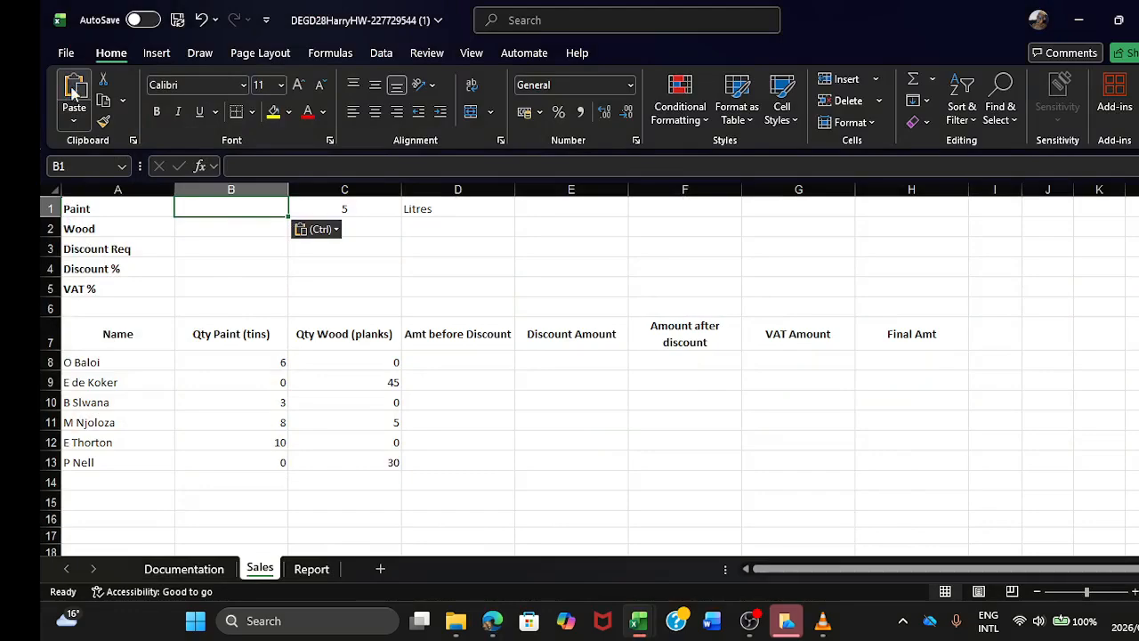
left_click(261, 167)
key("BackSpace")
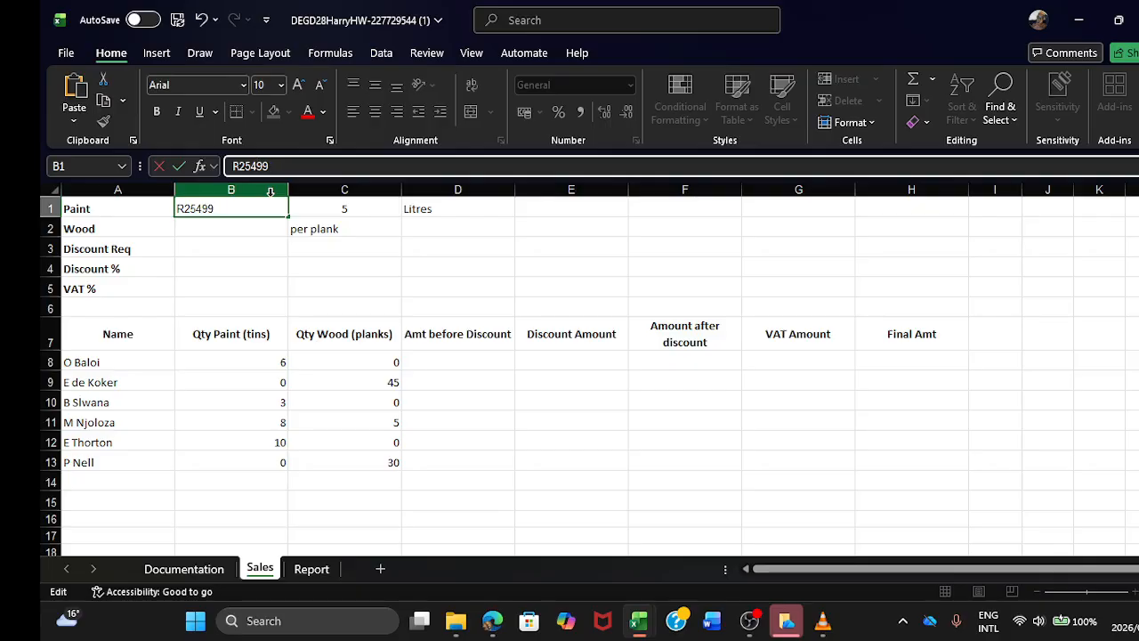
type(",")
key("Return")
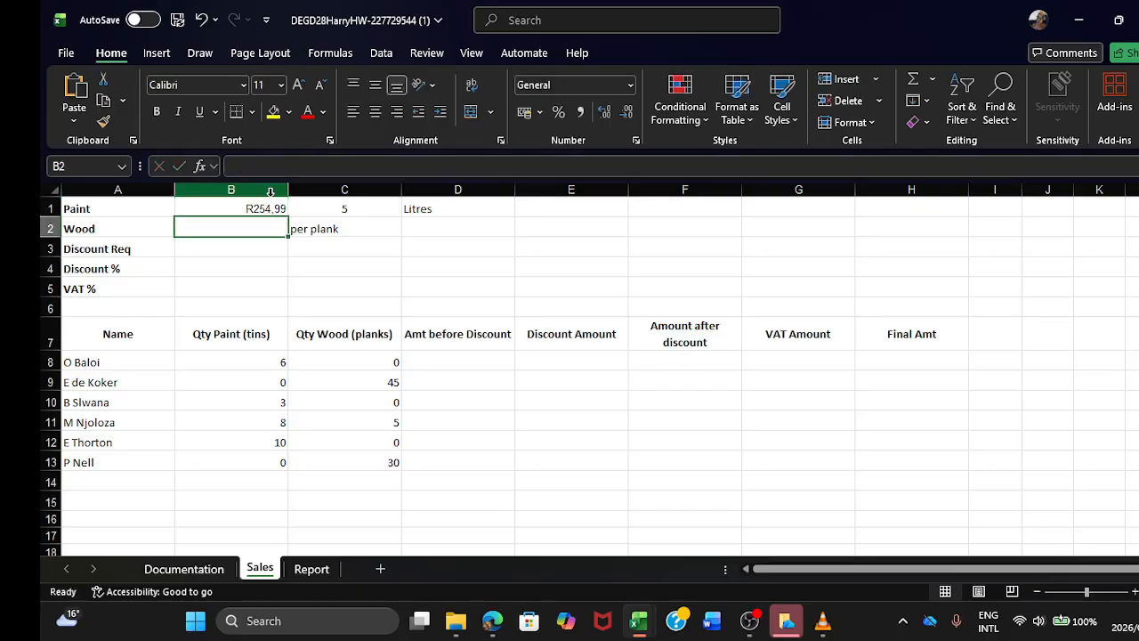
left_click(256, 206)
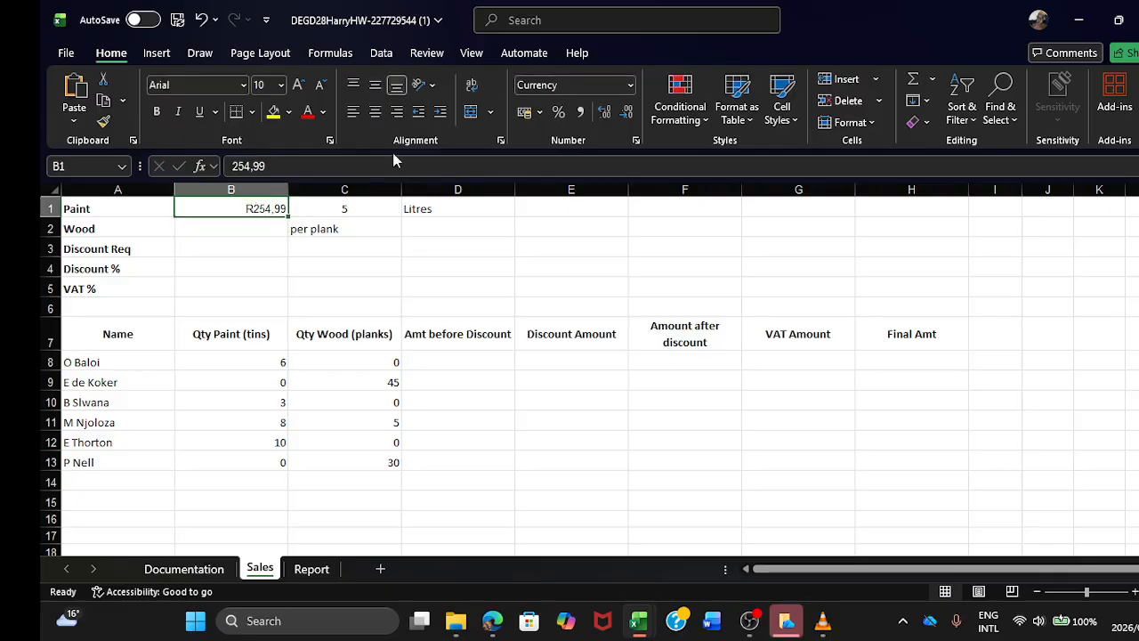
Step: Copy the wood price R 124.99 per plank from the guide's scenario in Edge for cell B2 of the Sales sheet
left_click(250, 226)
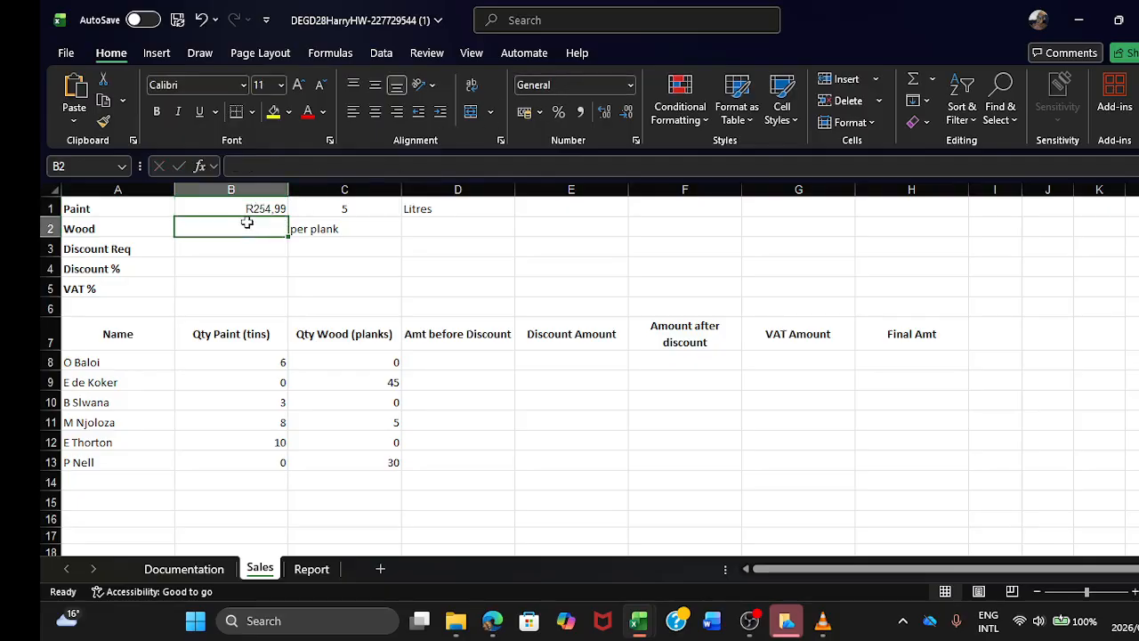
left_click(492, 620)
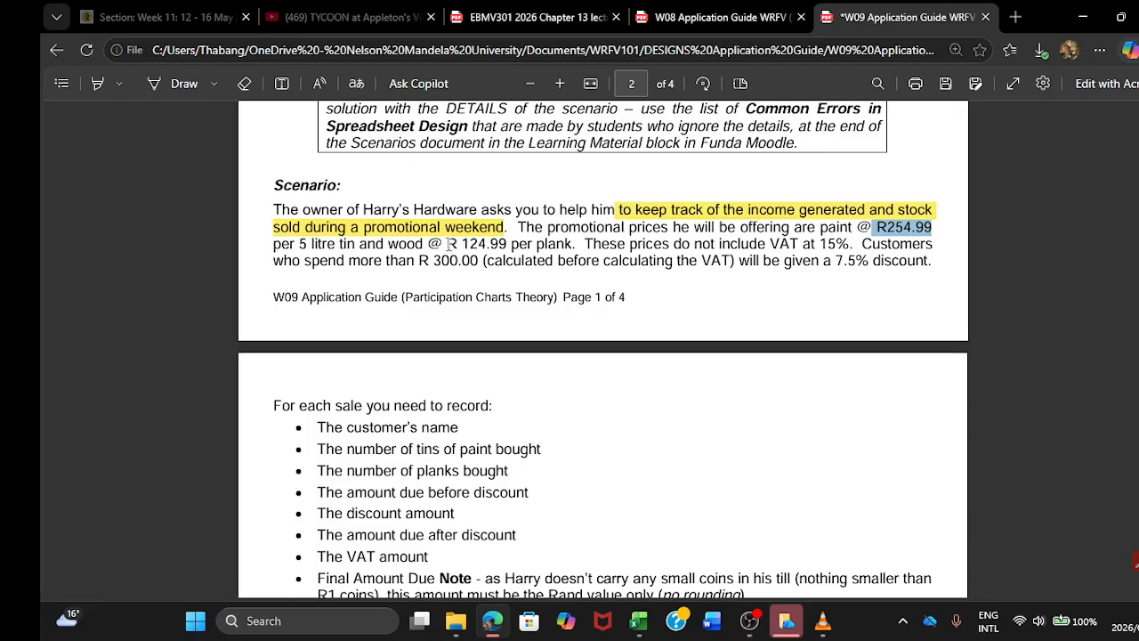
left_click_drag(448, 243, 506, 242)
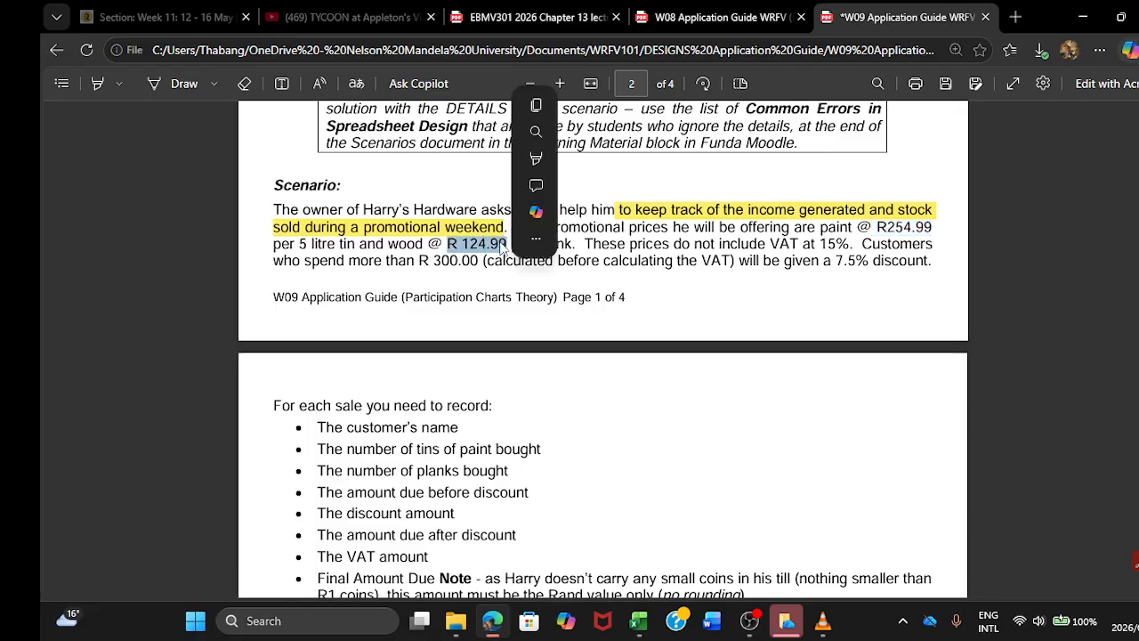
left_click(532, 138)
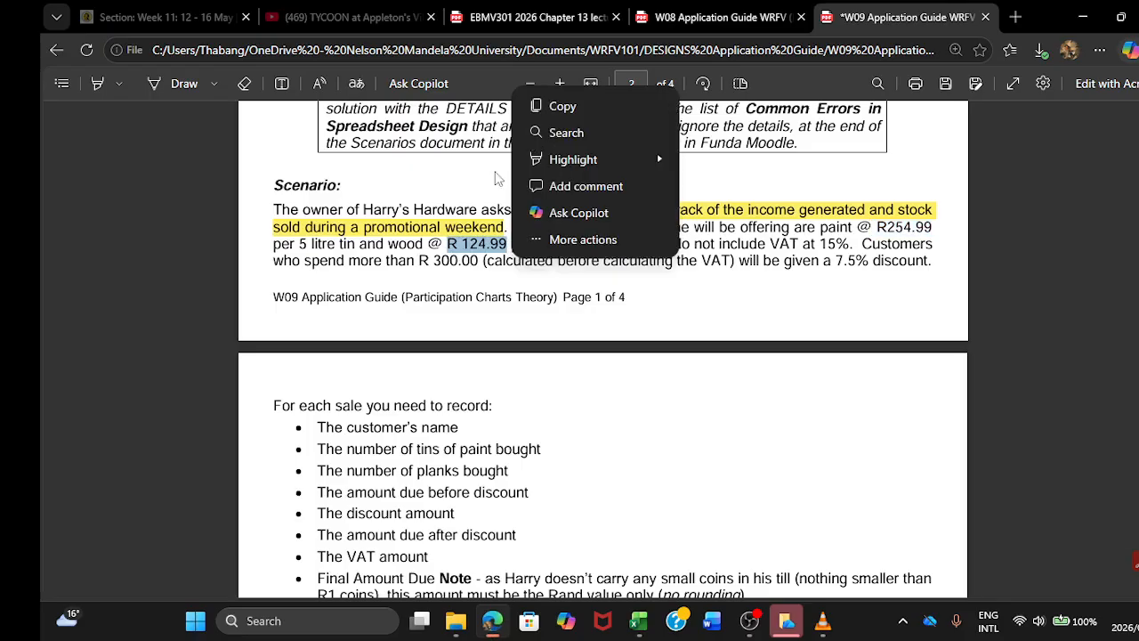
left_click(532, 110)
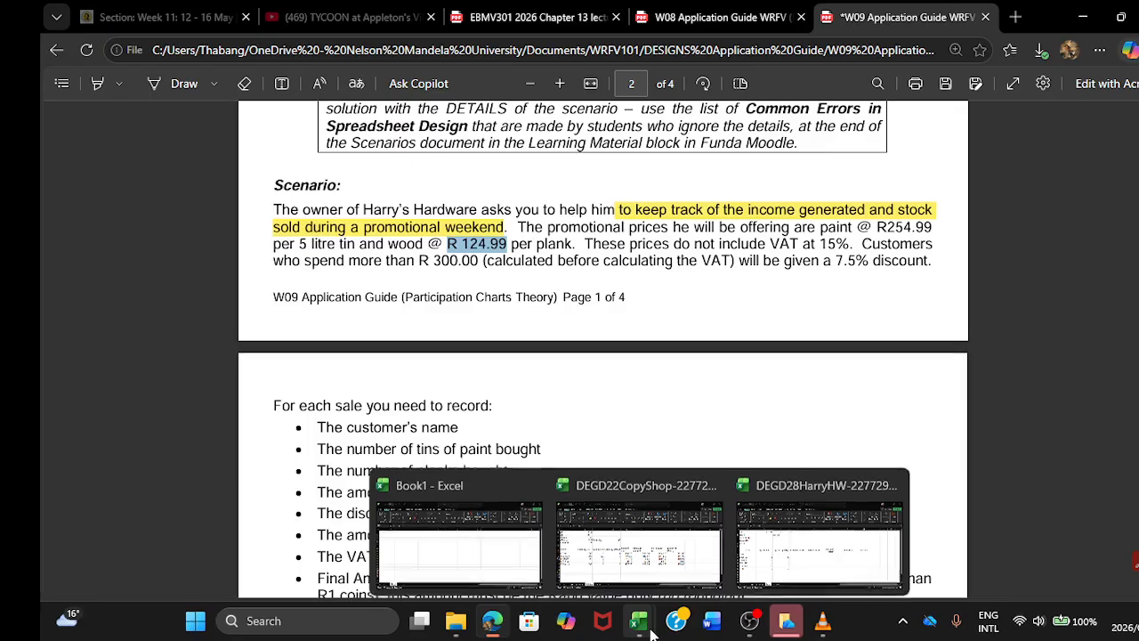
Step: Paste the copied wood price into cell B2 of the Sales sheet in Excel and change its decimal separator to a comma, giving R124,99
mouse_move(638, 620)
left_click(776, 553)
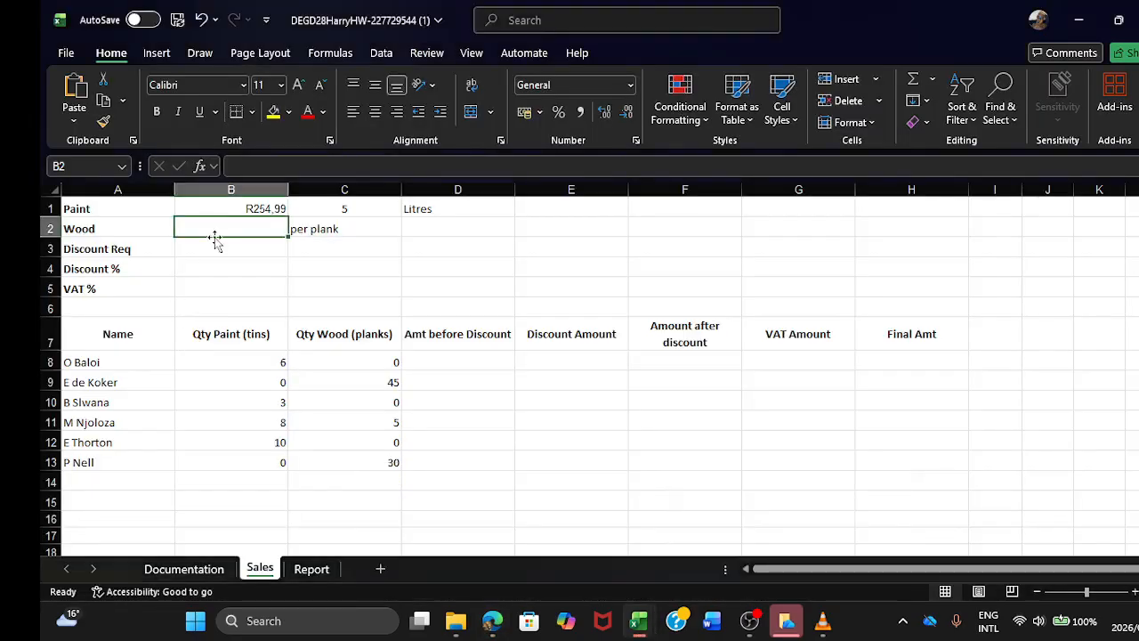
left_click(75, 89)
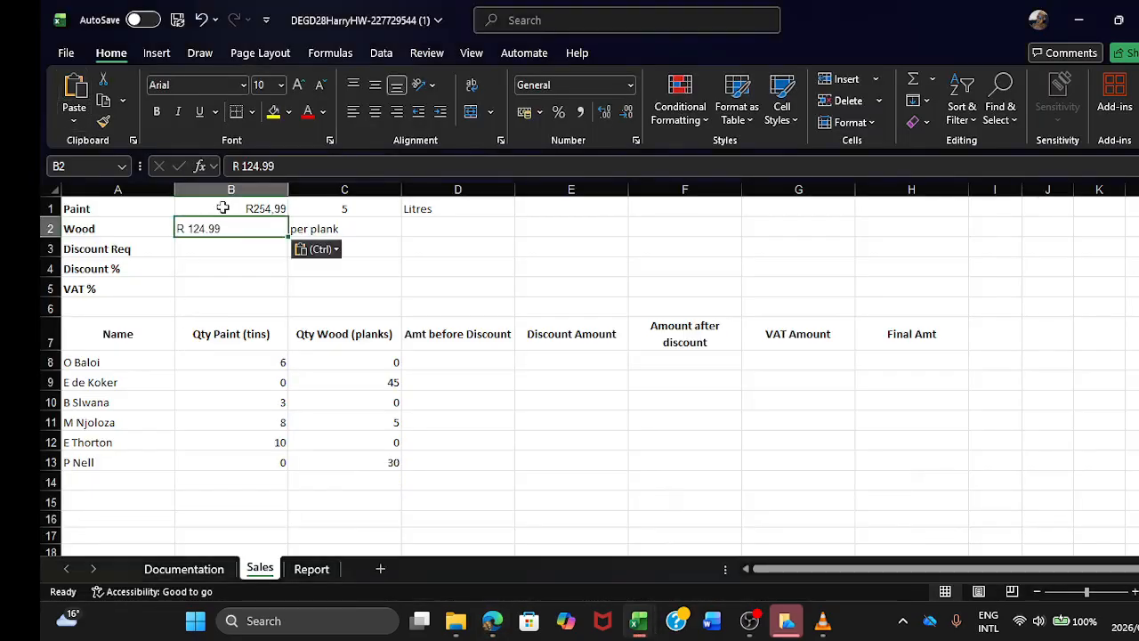
left_click(264, 169)
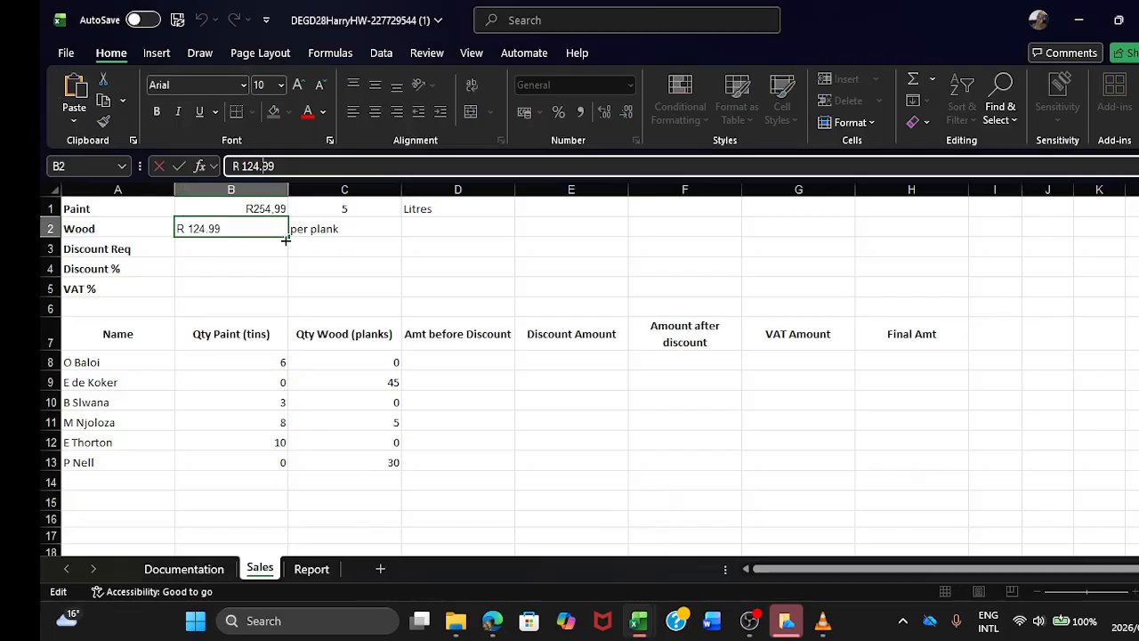
key("BackSpace")
type(",")
key("Return")
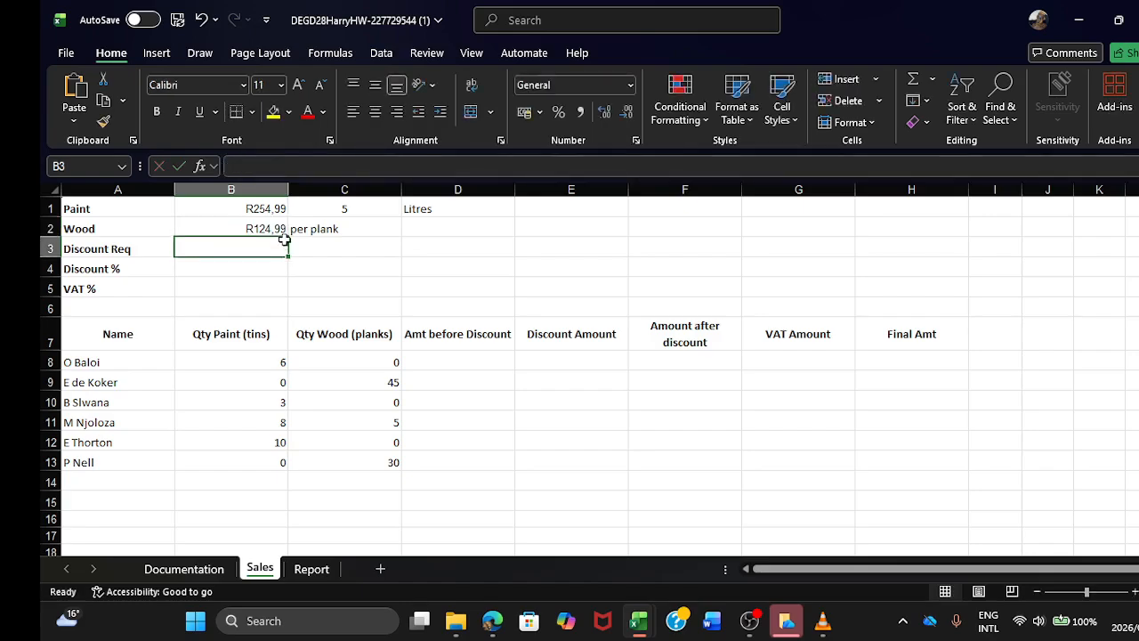
Step: Copy the R 300.00 discount threshold from the guide's scenario in Edge and paste it into cell B3 of the Sales sheet in Excel
left_click(492, 620)
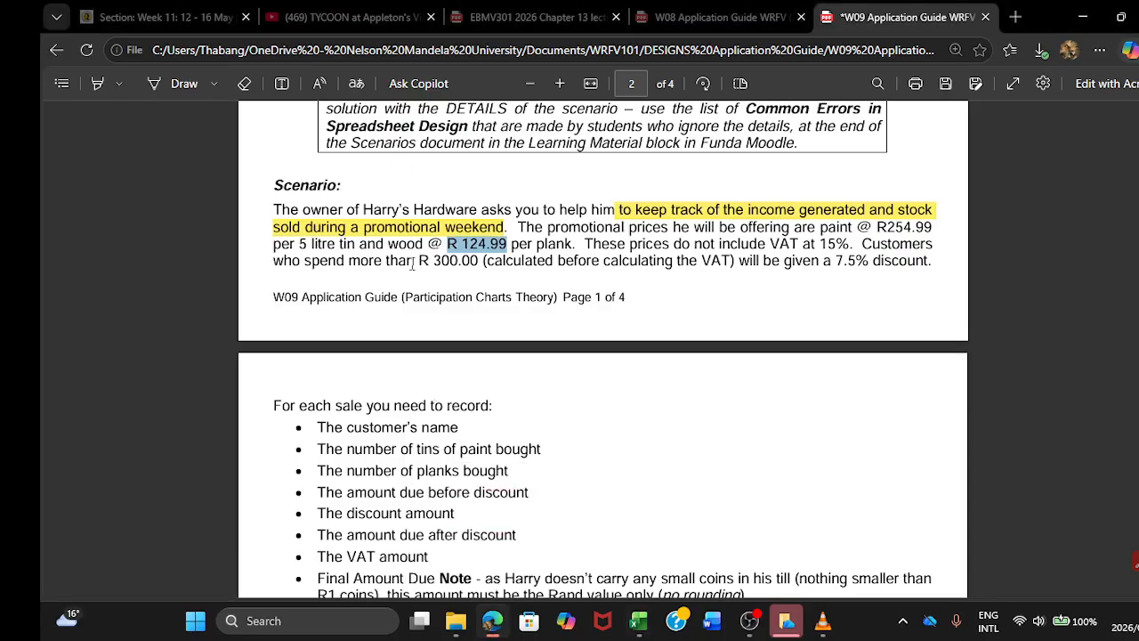
left_click_drag(416, 260, 480, 259)
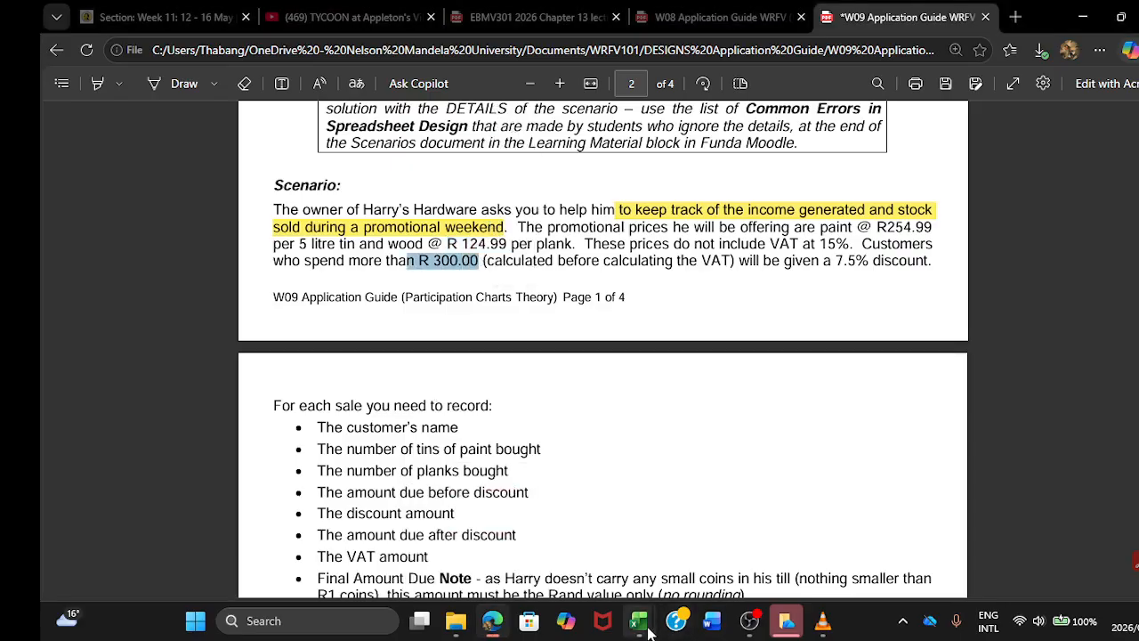
mouse_move(639, 620)
left_click(774, 550)
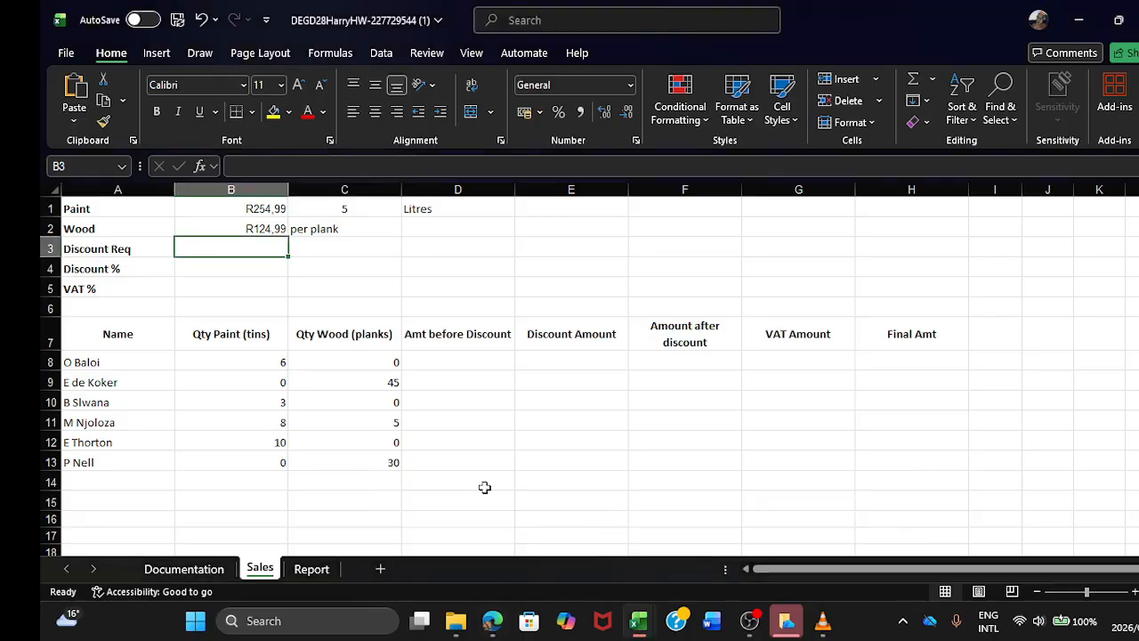
left_click(75, 89)
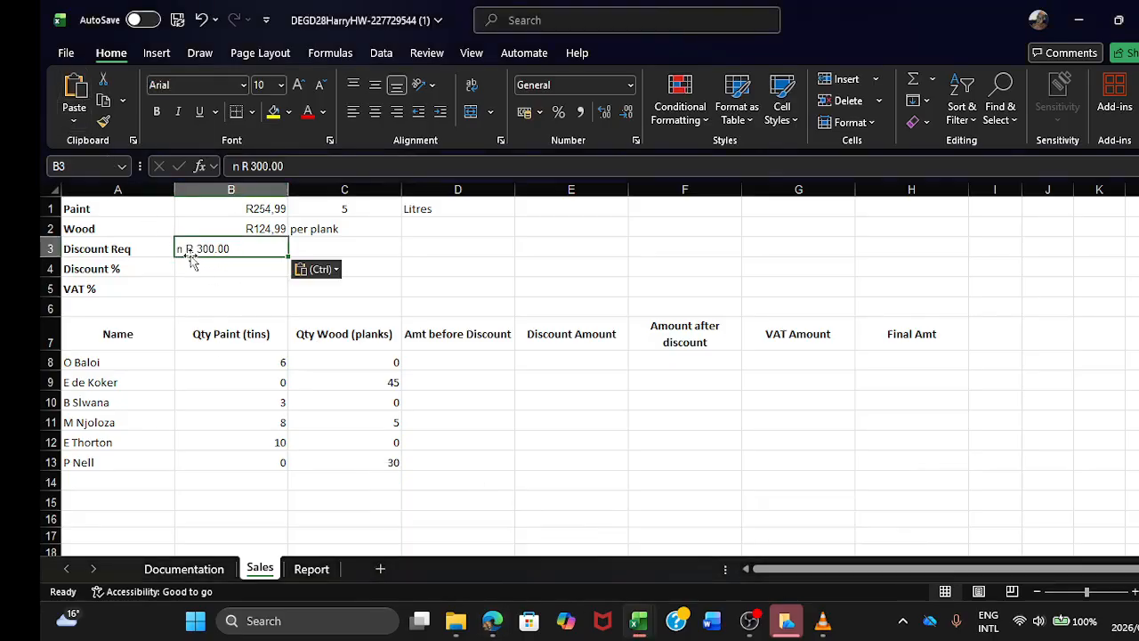
Step: Remove the stray letter n from cell B3 and change its decimal separator to a comma, giving R300,00
left_click(242, 165)
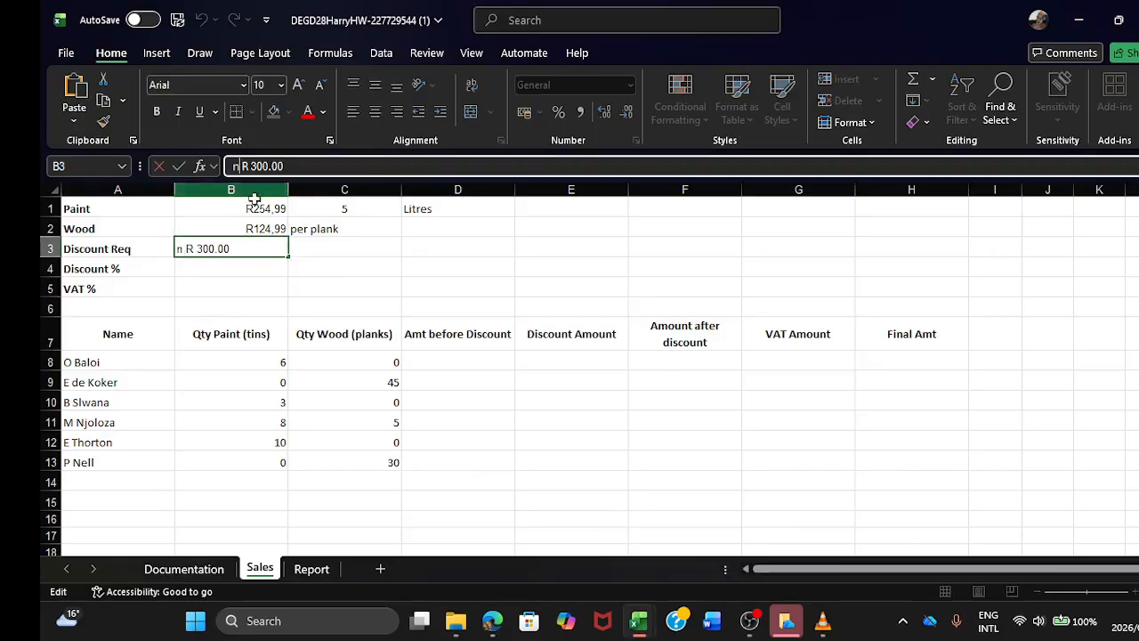
key("BackSpace")
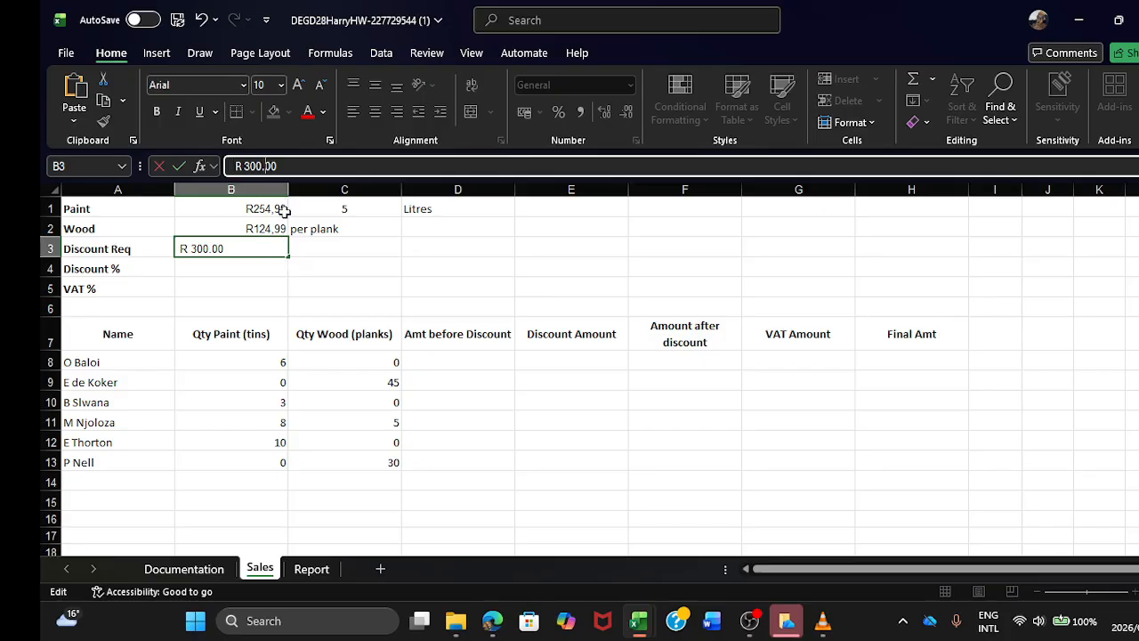
key("BackSpace")
type(",")
key("Return")
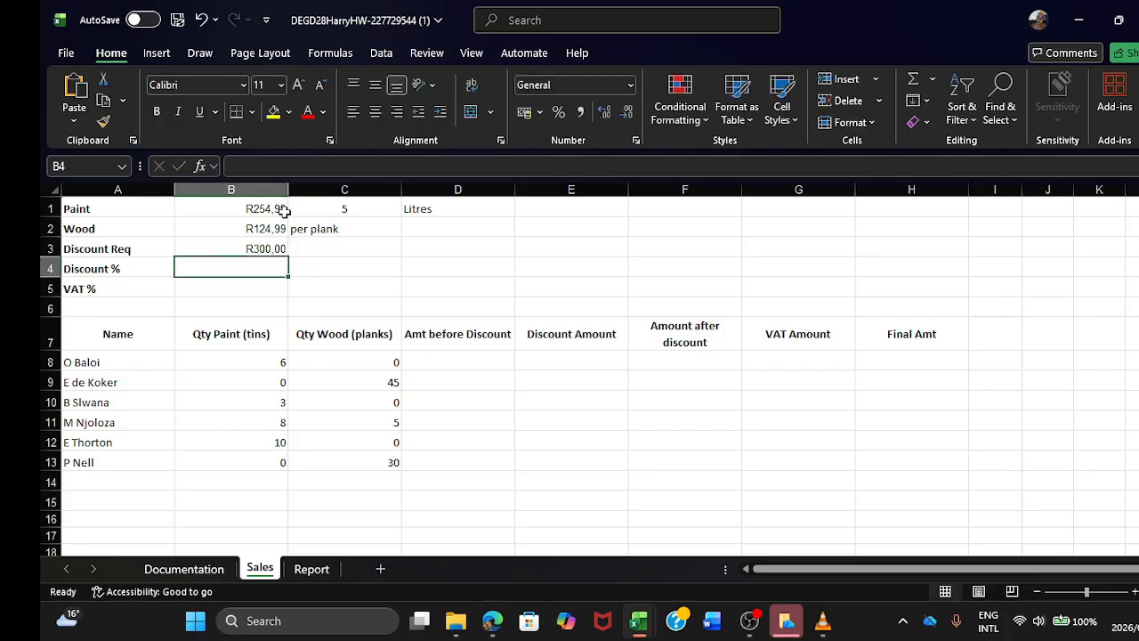
left_click(258, 249)
Step: Copy the 7.5% discount rate from the guide's scenario in Edge and paste it into cell B4 of the Sales sheet in Excel
left_click(264, 267)
left_click(492, 623)
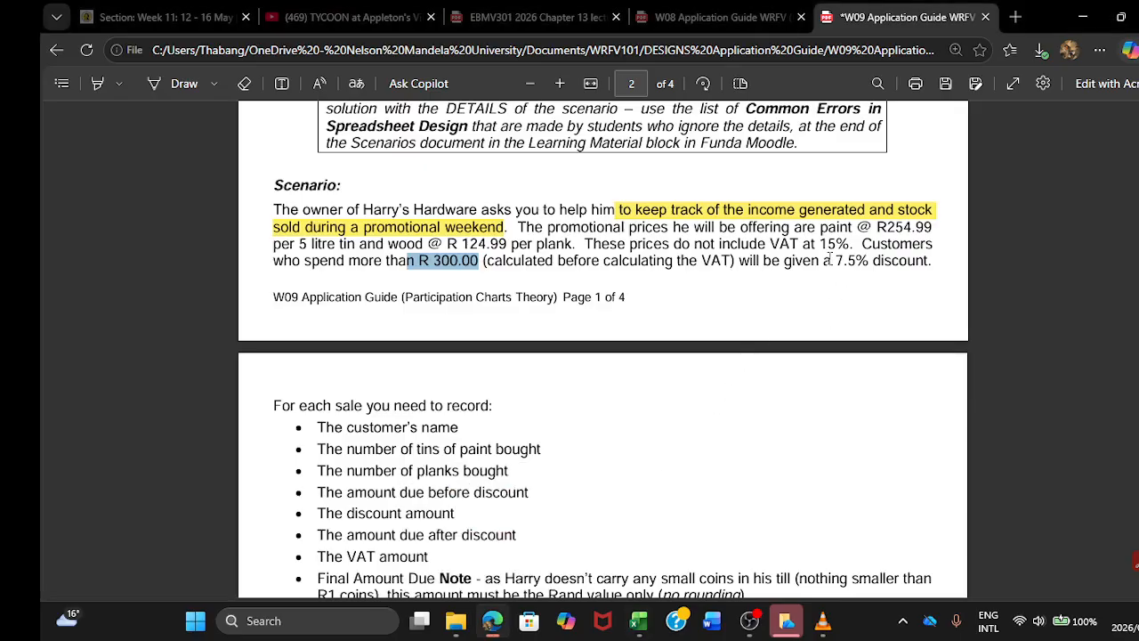
left_click_drag(836, 260, 868, 260)
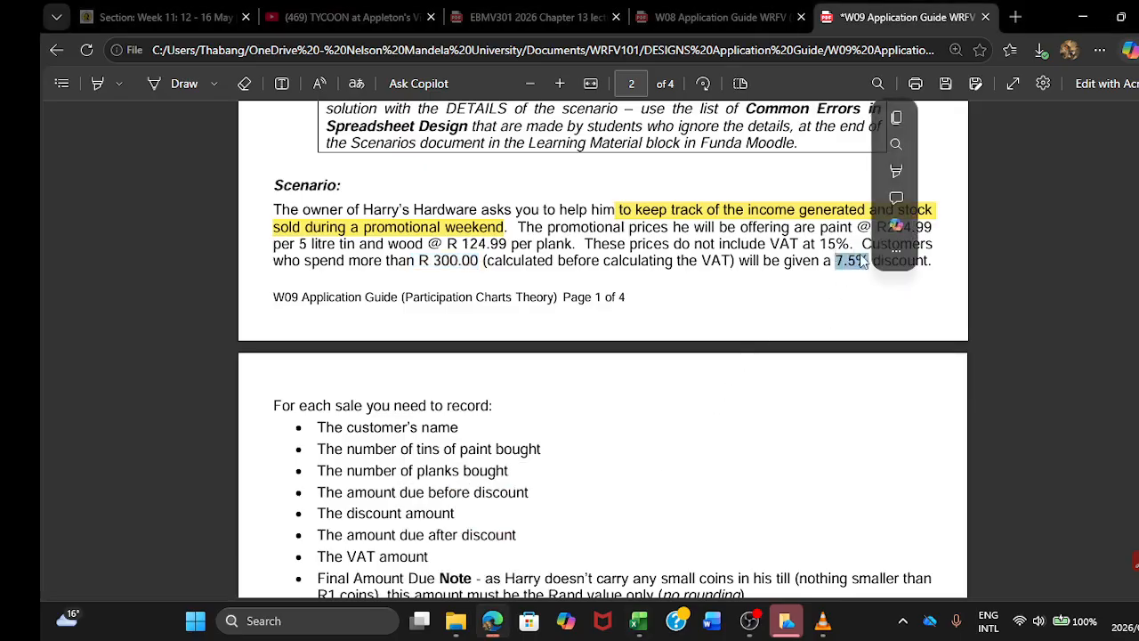
key("ctrl+c")
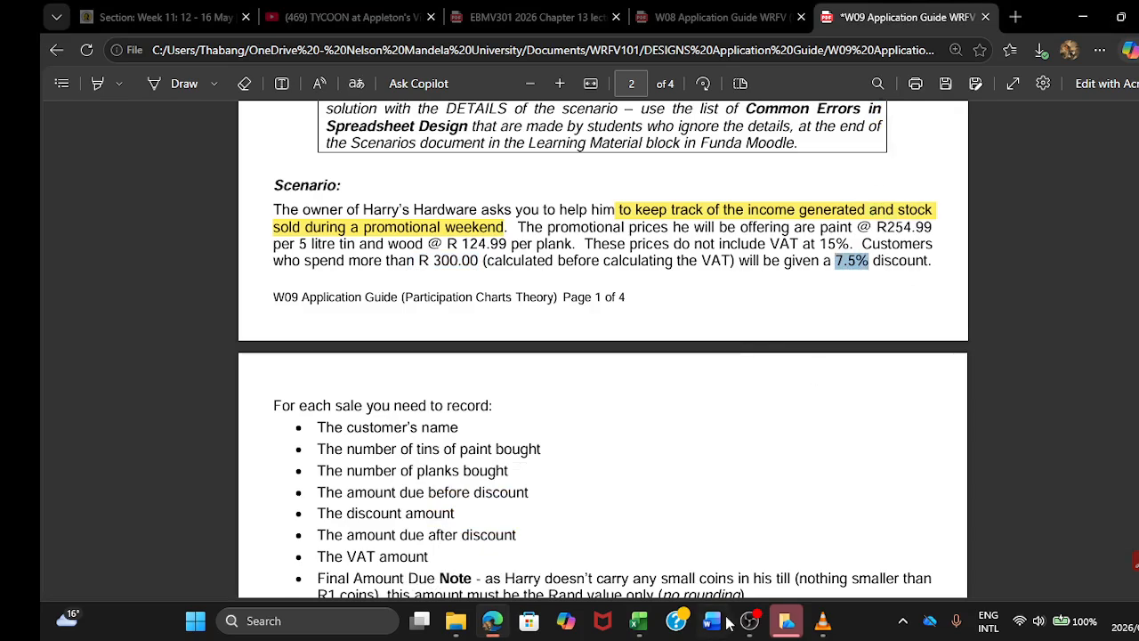
mouse_move(638, 621)
left_click(792, 563)
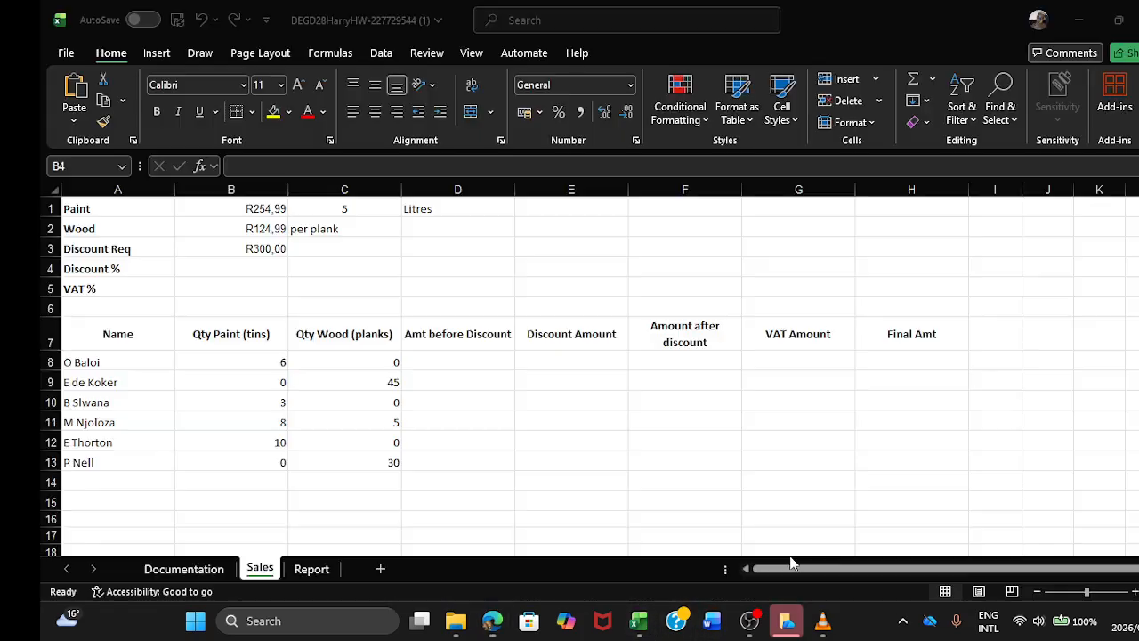
left_click(74, 93)
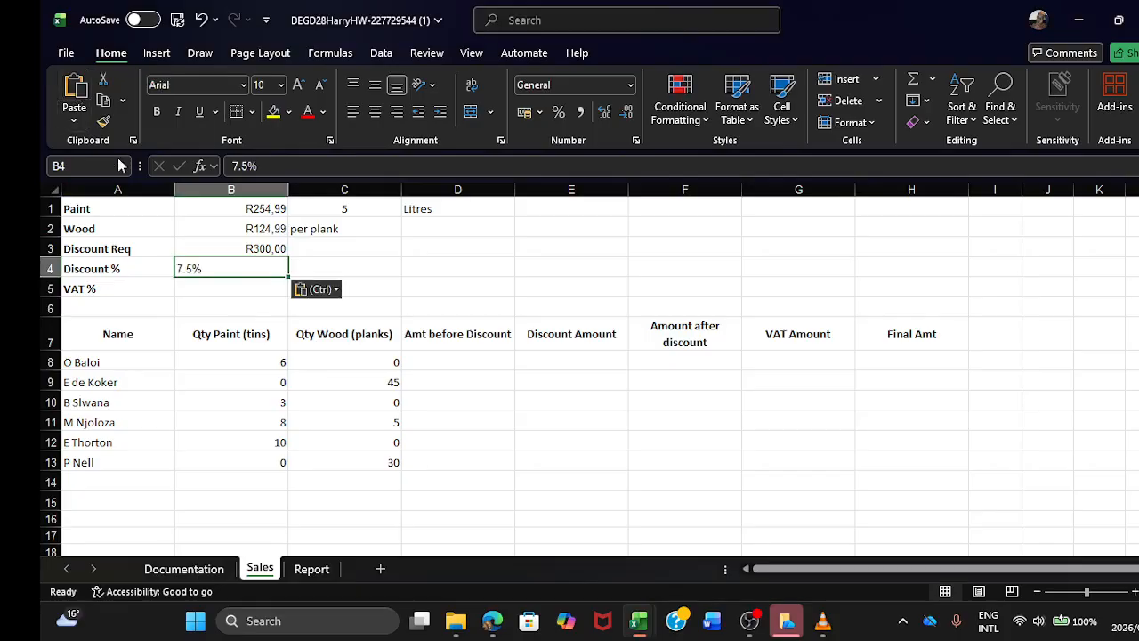
Step: Apply the Percentage number format to the Discount % value in cell B4
left_click(253, 293)
left_click(252, 277)
left_click(633, 86)
left_click(552, 396)
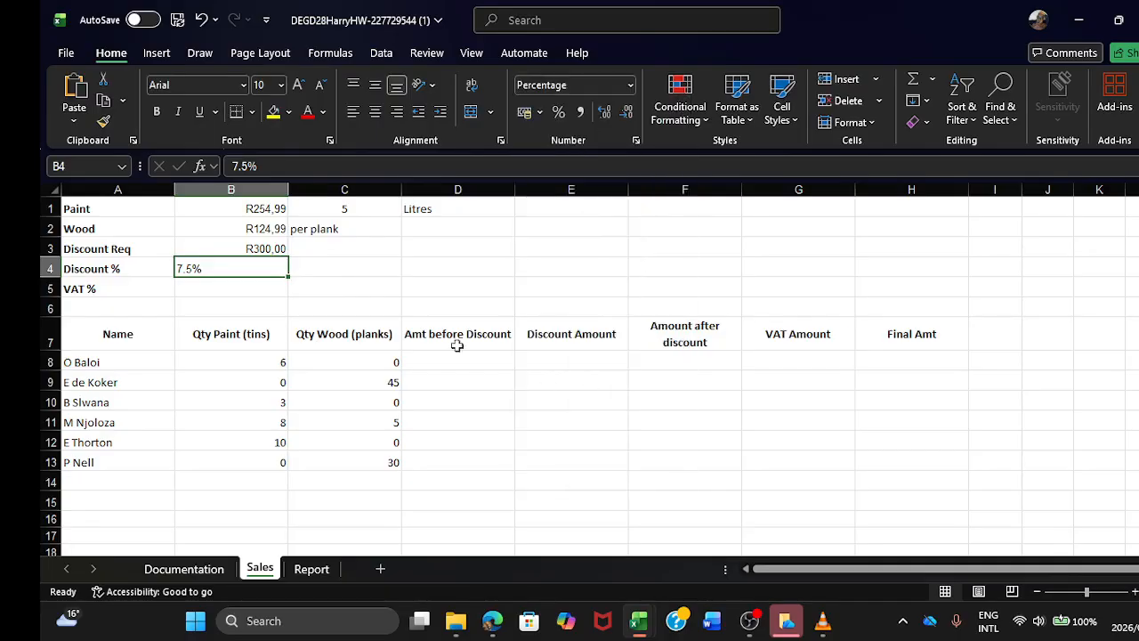
Step: Change the decimal separator of the Discount % value in cell B4 to a comma, giving 7,5%
left_click(264, 286)
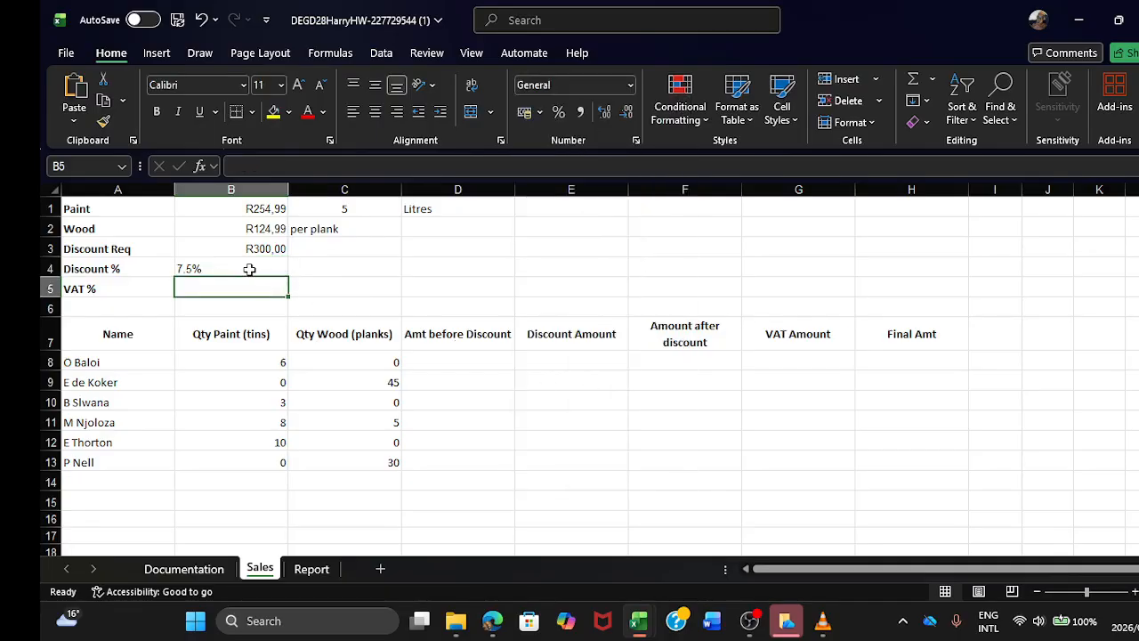
left_click(191, 267)
left_click(244, 166)
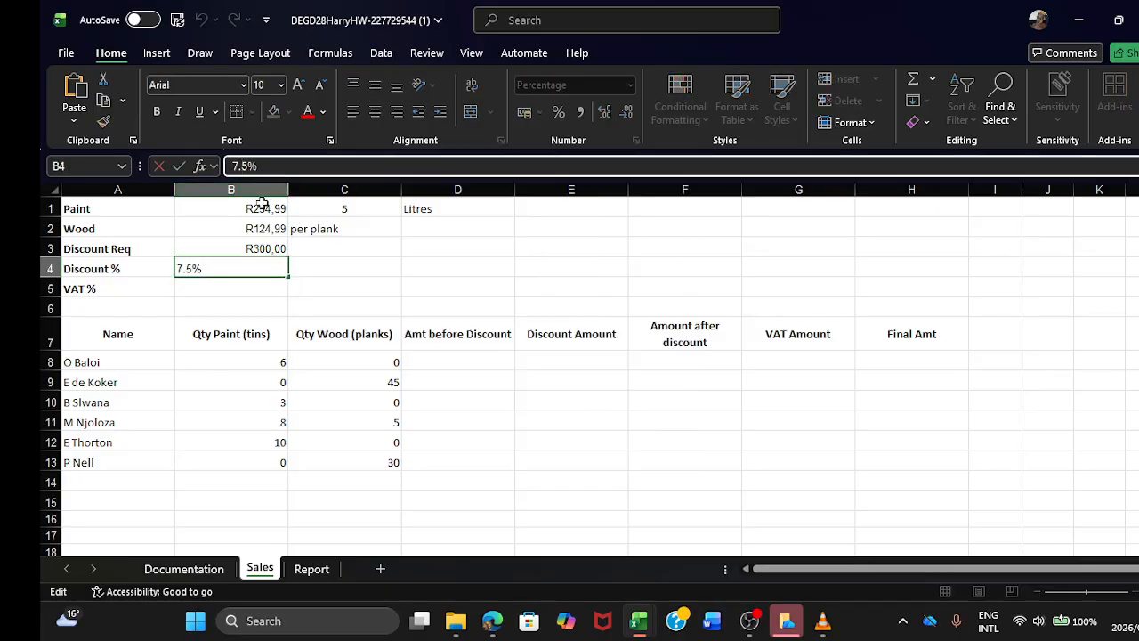
key("BackSpace")
type(",")
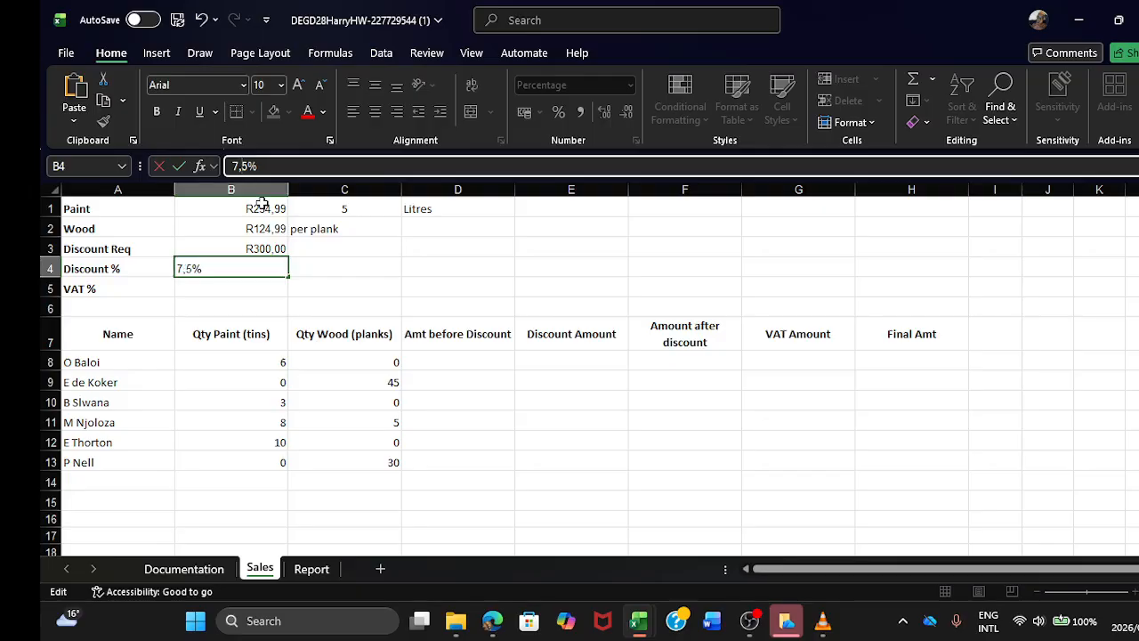
key("Return")
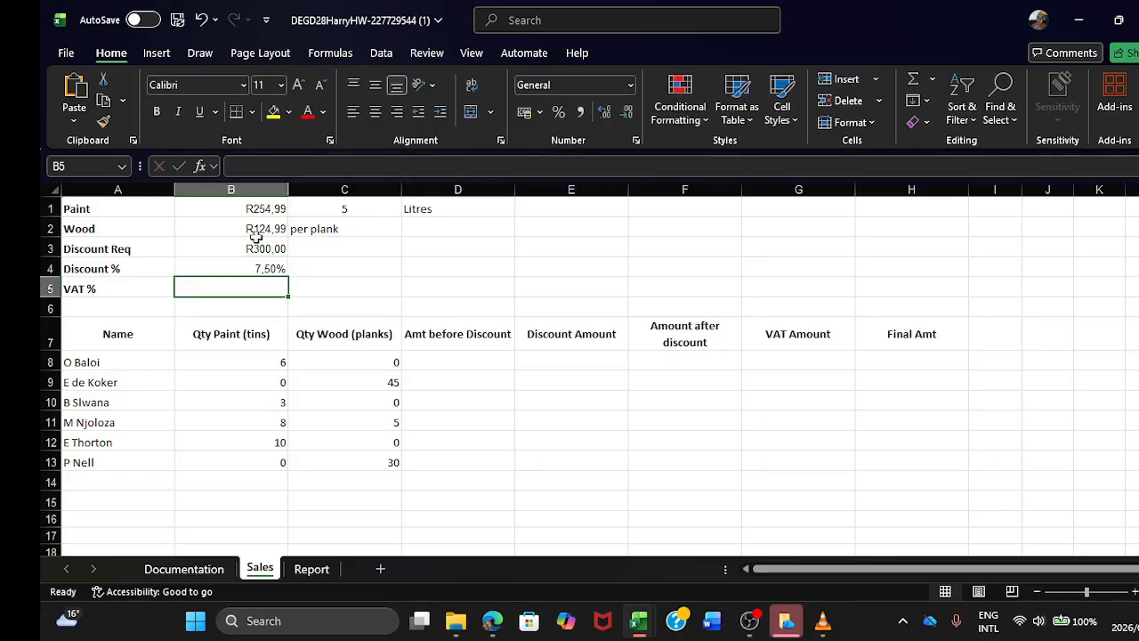
Step: Copy the 15% VAT rate from the guide's scenario in Edge and paste it into cell B5 of the Sales sheet in Excel
mouse_move(492, 620)
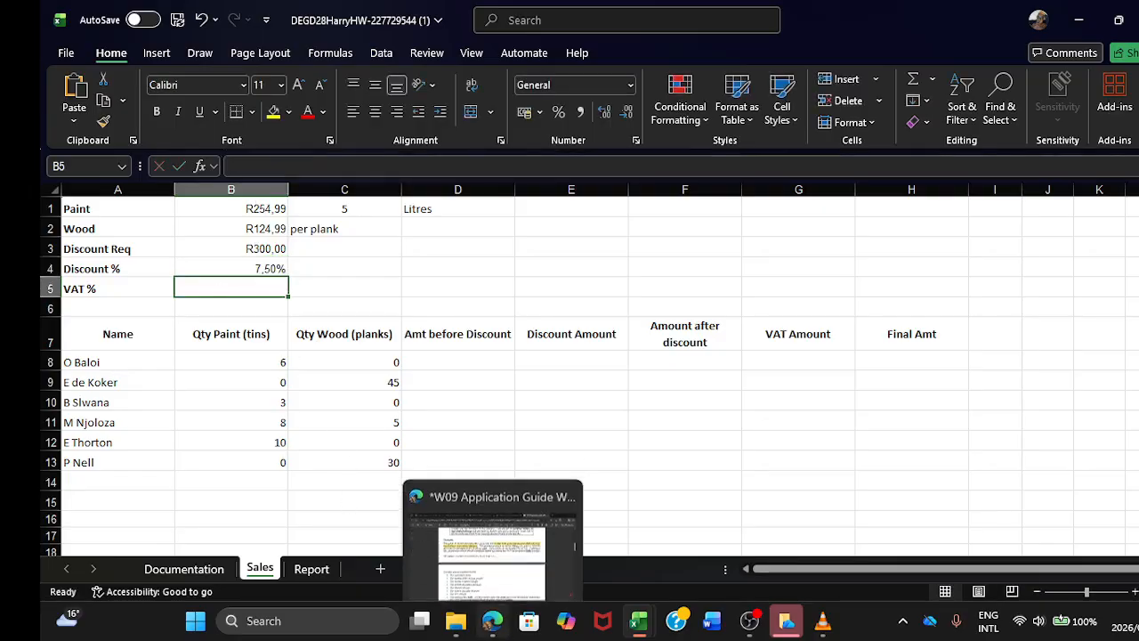
left_click(502, 554)
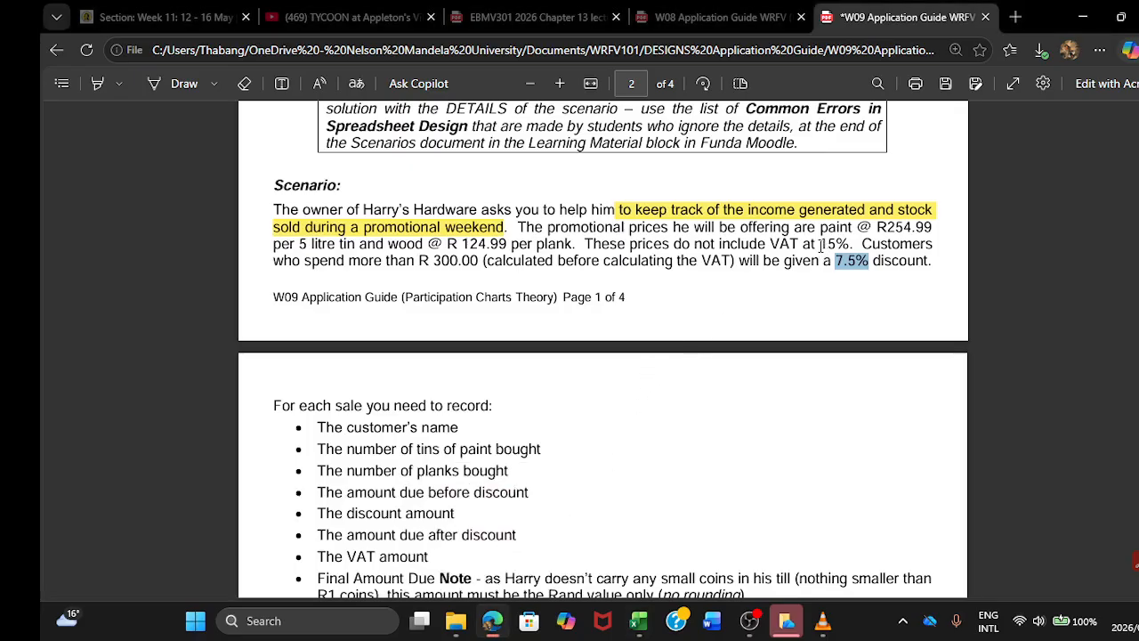
left_click_drag(820, 244, 850, 244)
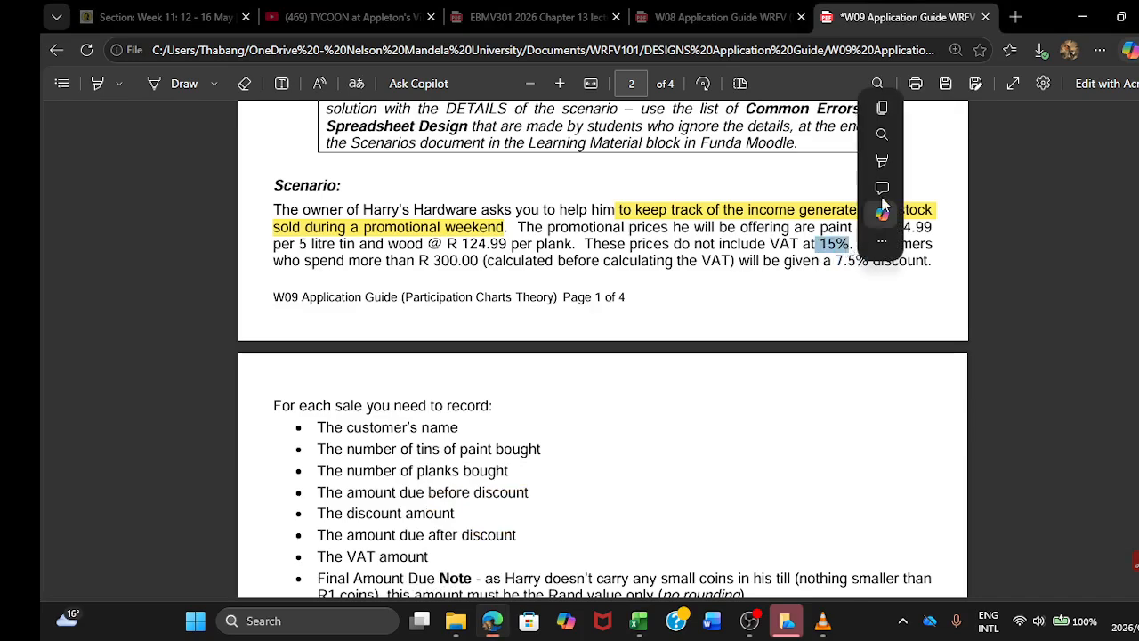
left_click(884, 110)
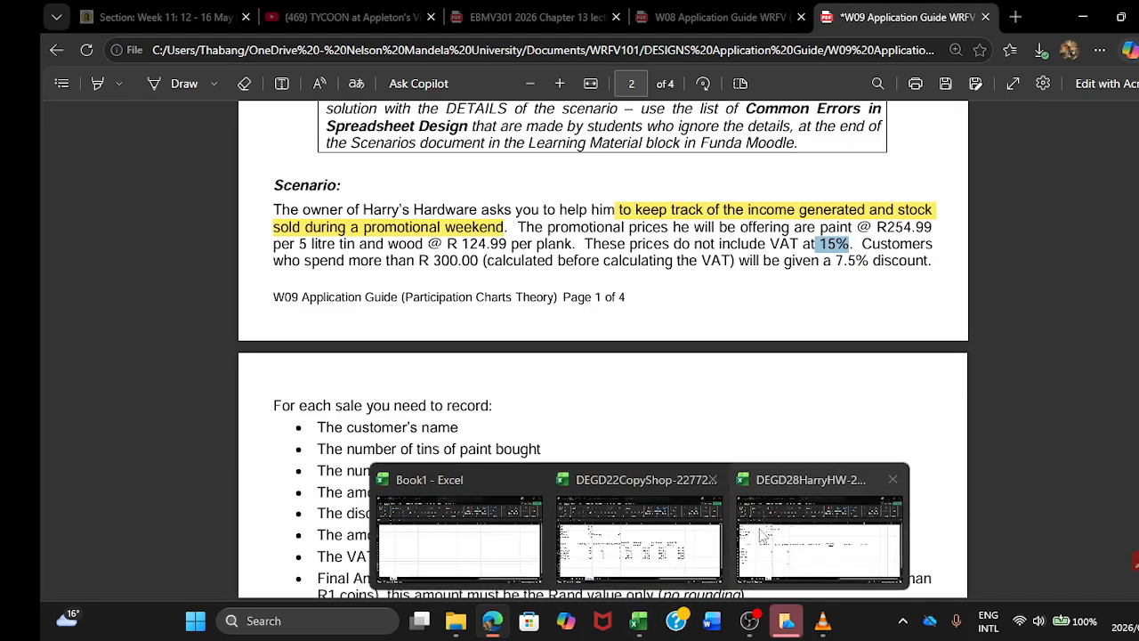
left_click(768, 536)
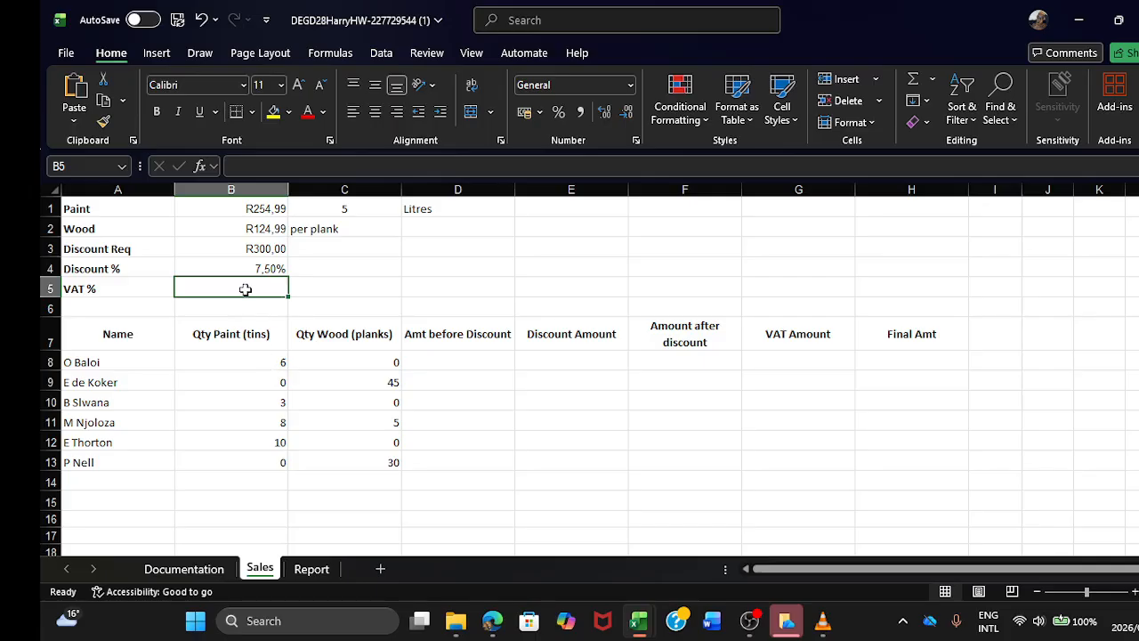
left_click(74, 89)
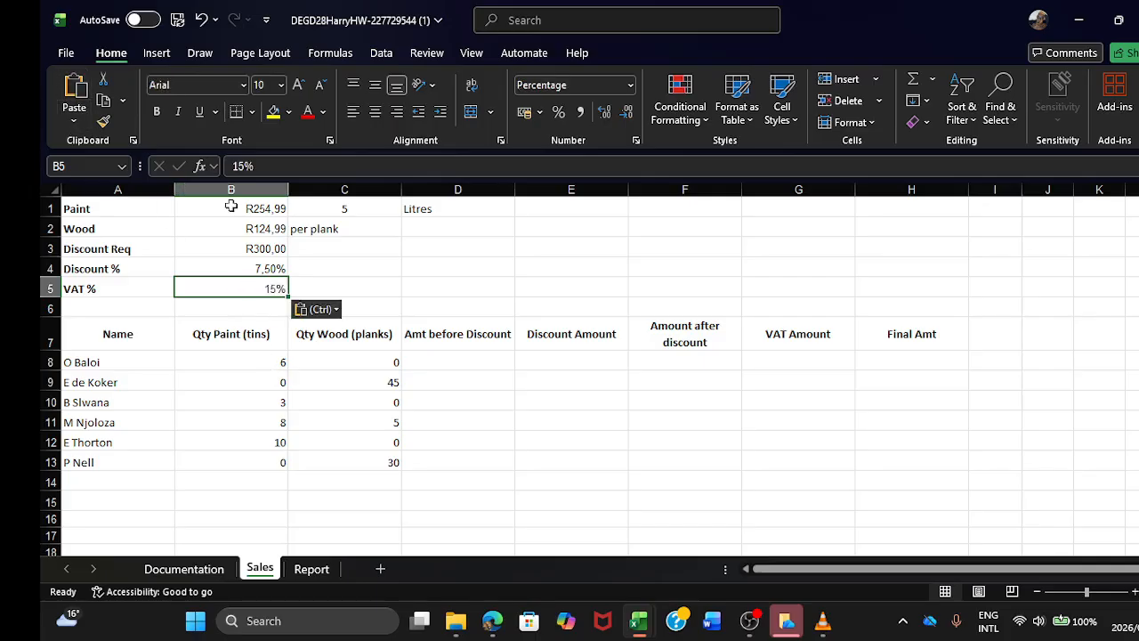
left_click(422, 268)
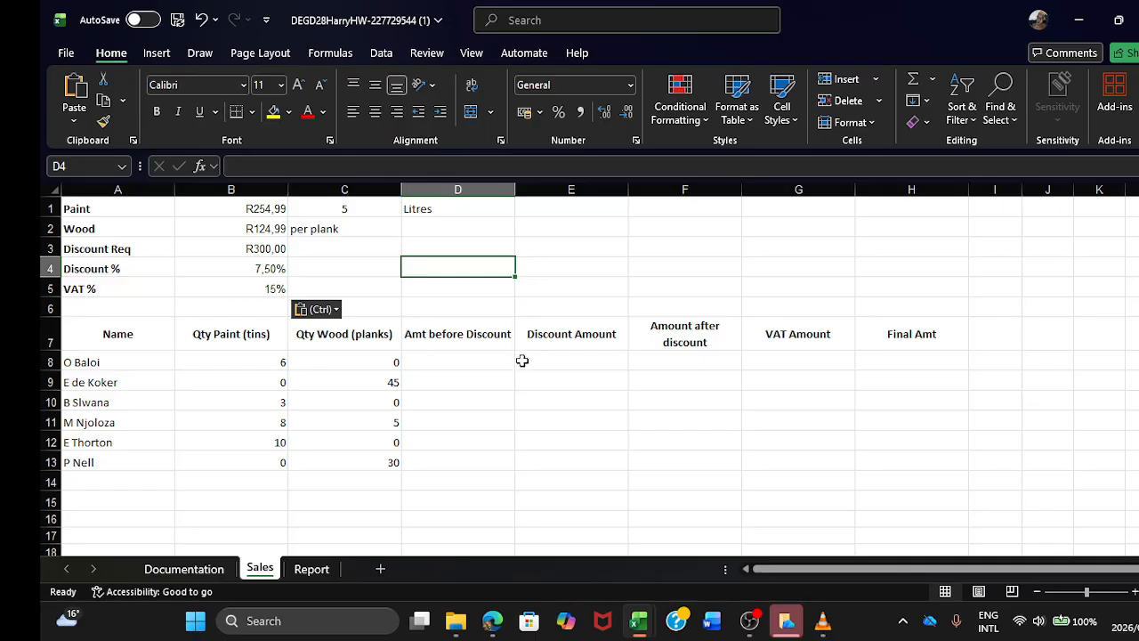
Step: Enter the formula =(B8*B1)+(C8*B2) in cell D8 to calculate the first customer's Amt before Discount
left_click(543, 381)
left_click(456, 365)
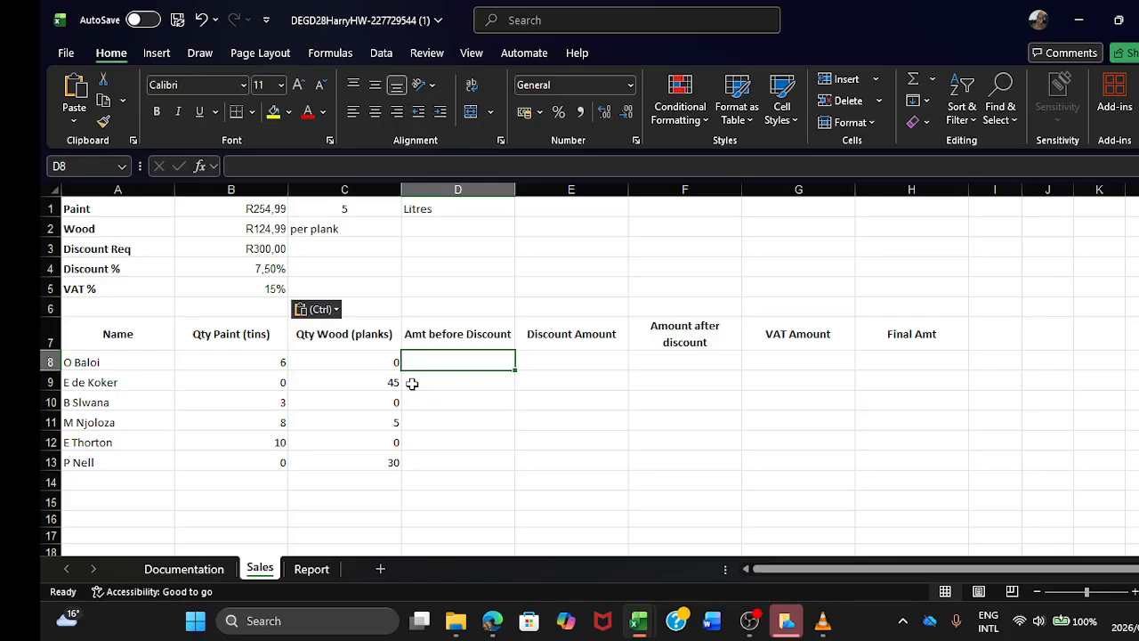
type("=")
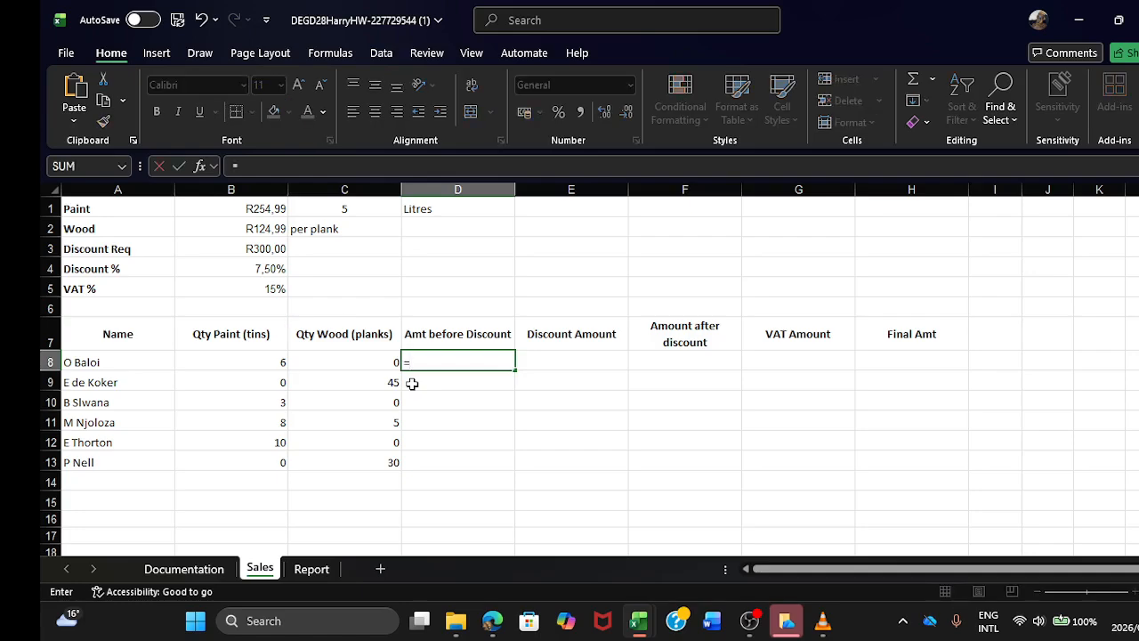
type("(")
left_click(250, 366)
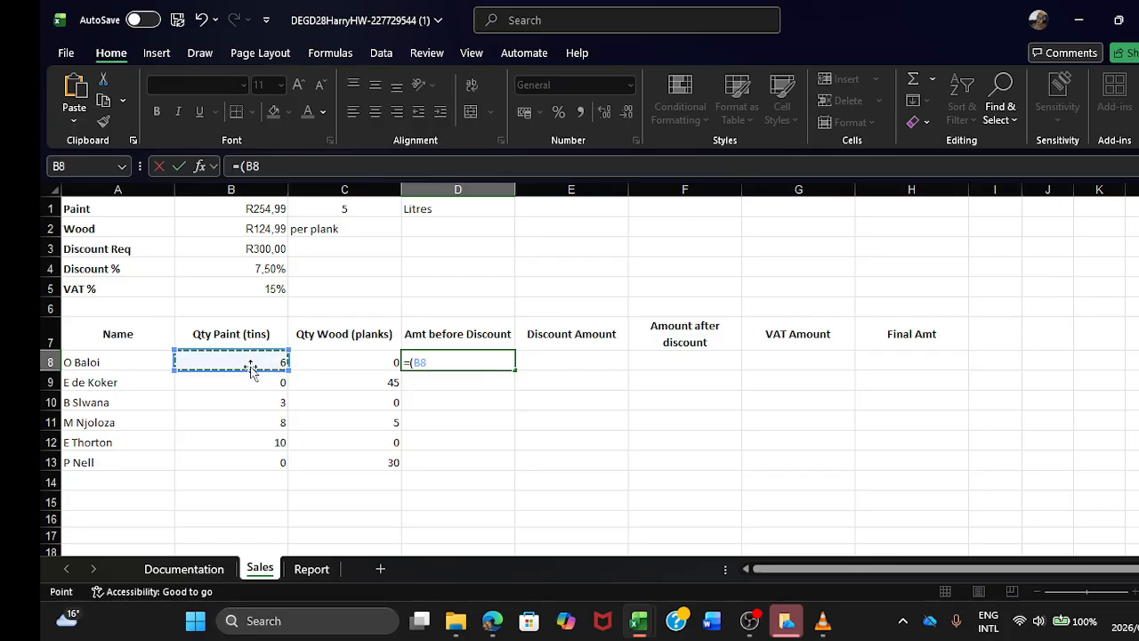
type("*")
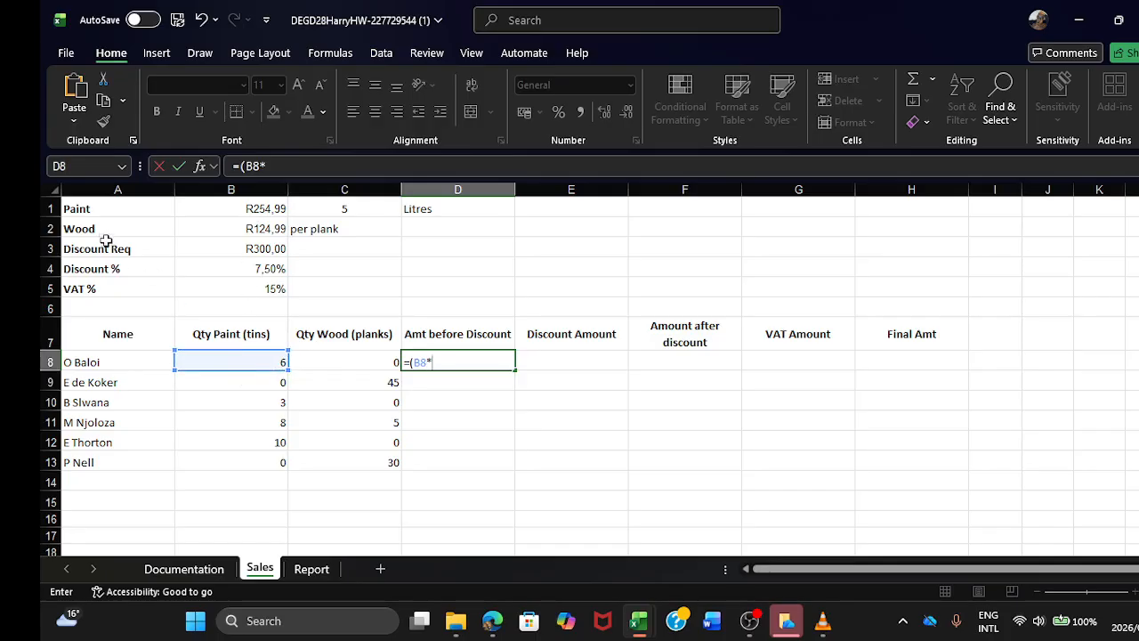
left_click(238, 207)
type(")")
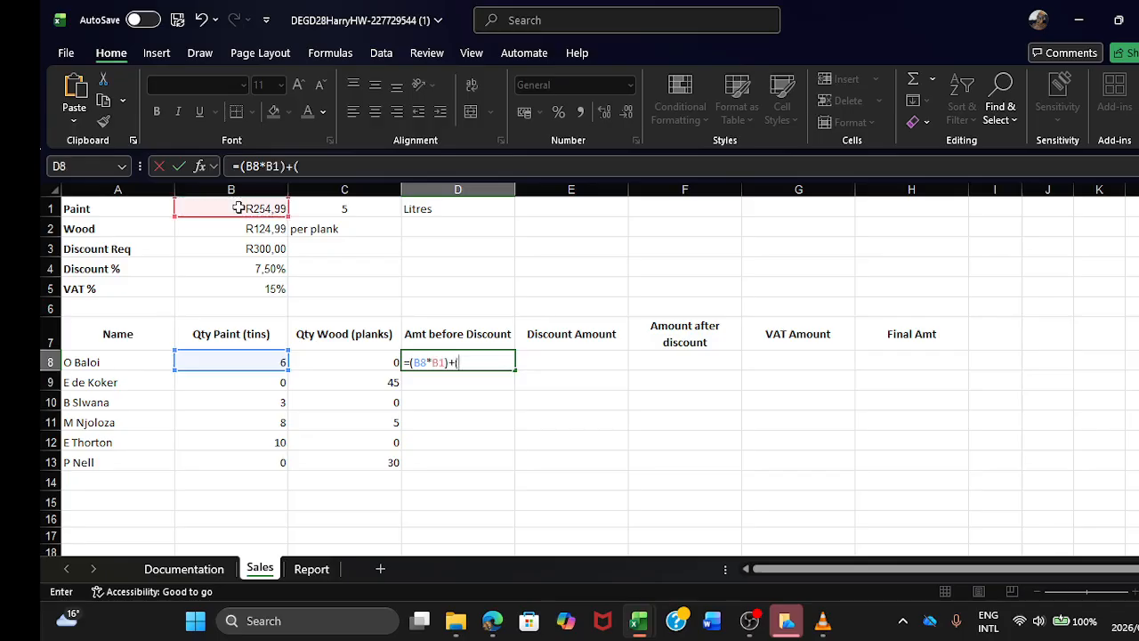
type("+(")
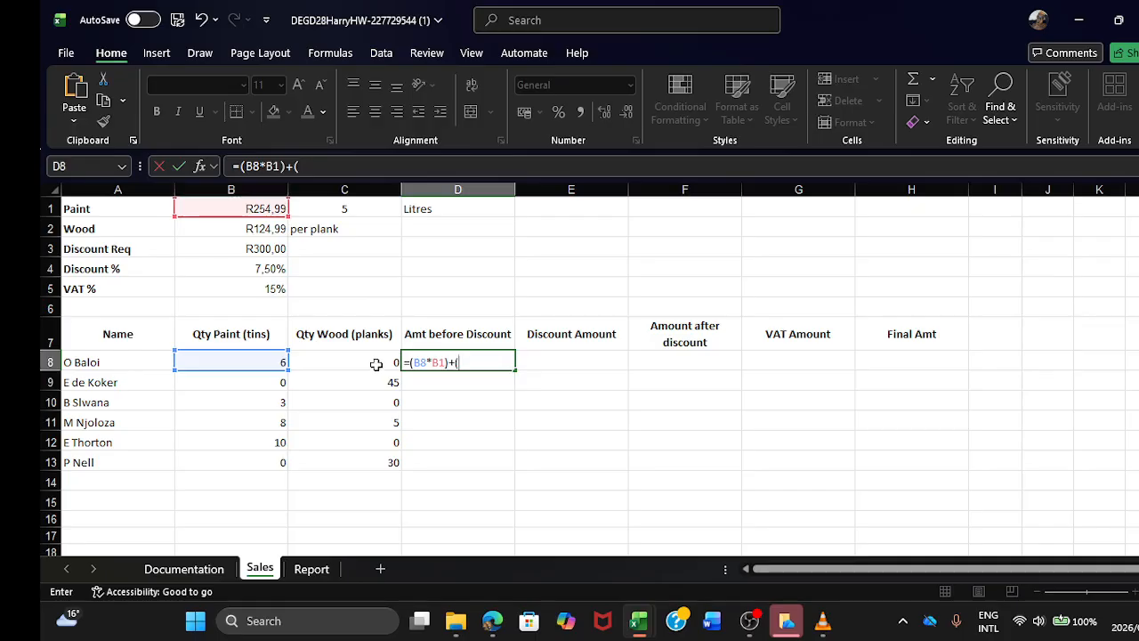
left_click(377, 364)
type("*")
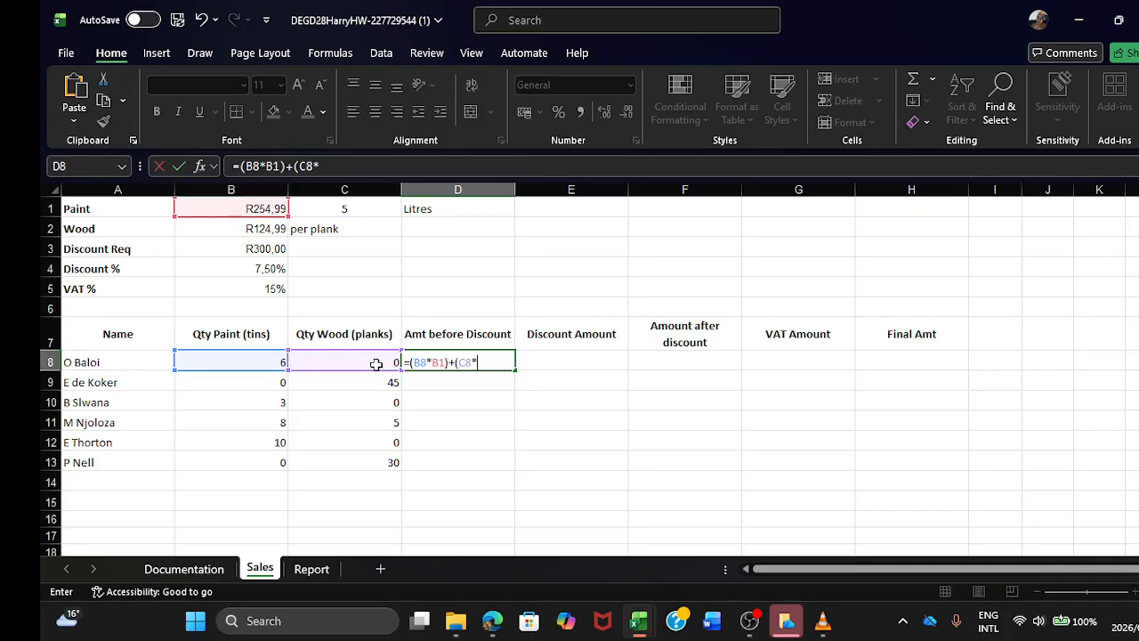
left_click(265, 229)
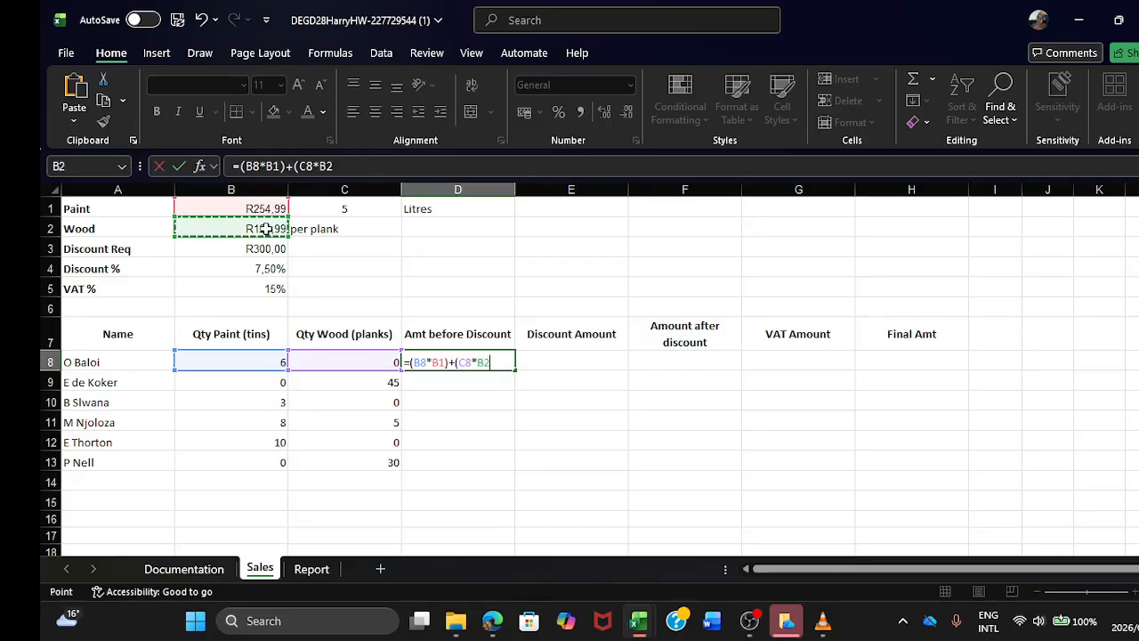
type(")")
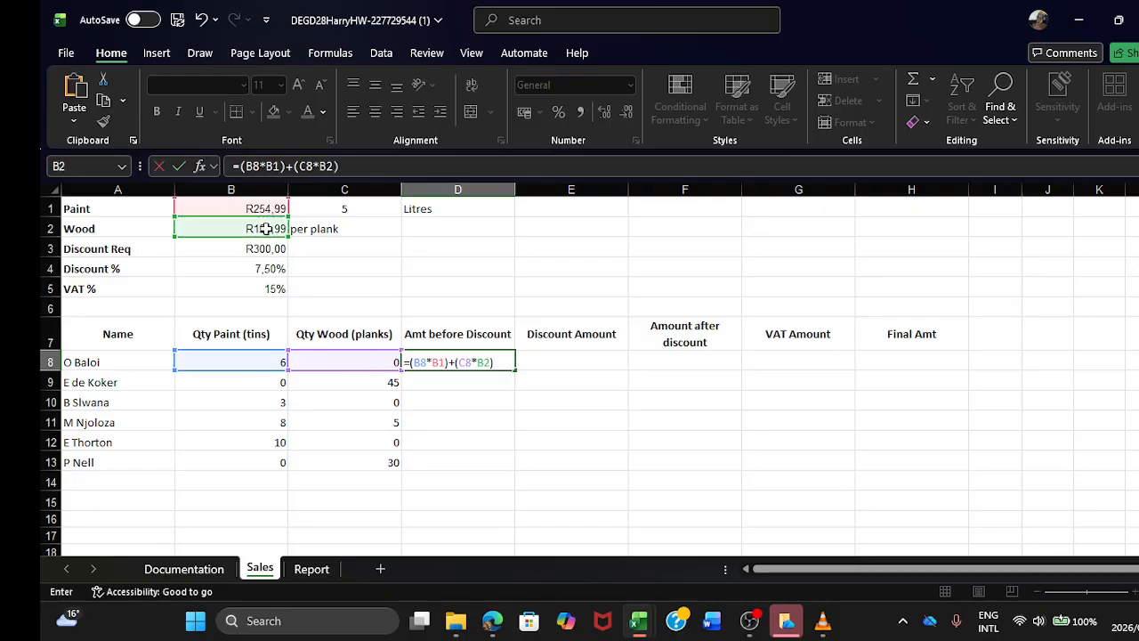
key("Return")
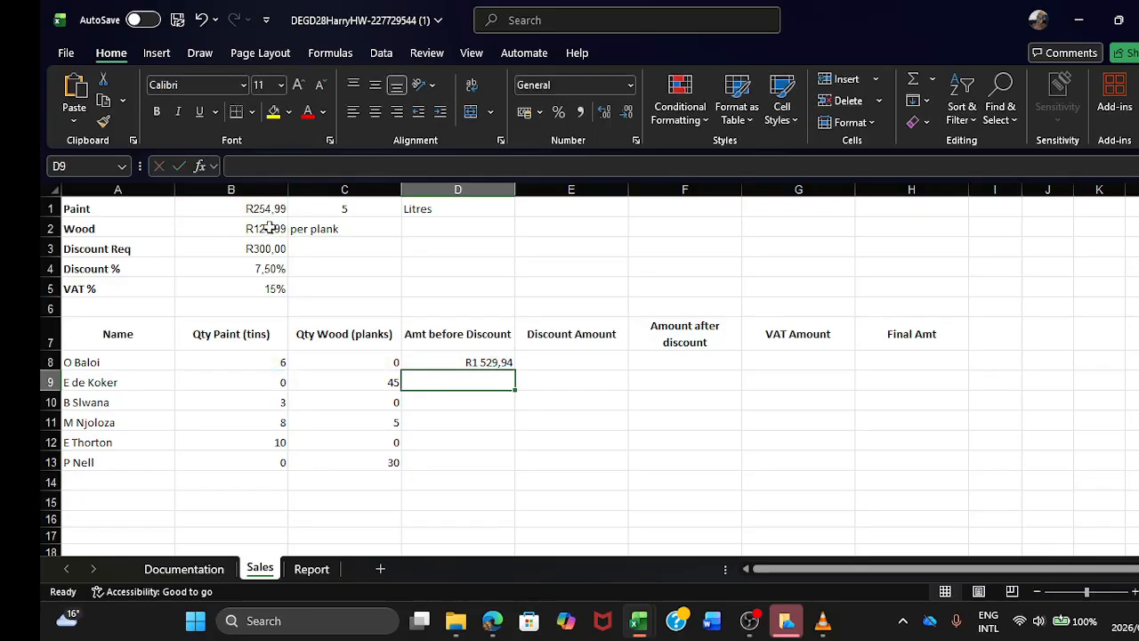
Step: Make the paint and wood price references in the D8 formula absolute, giving =(B8*$B$1)+(C8*$B$2)
left_click(490, 364)
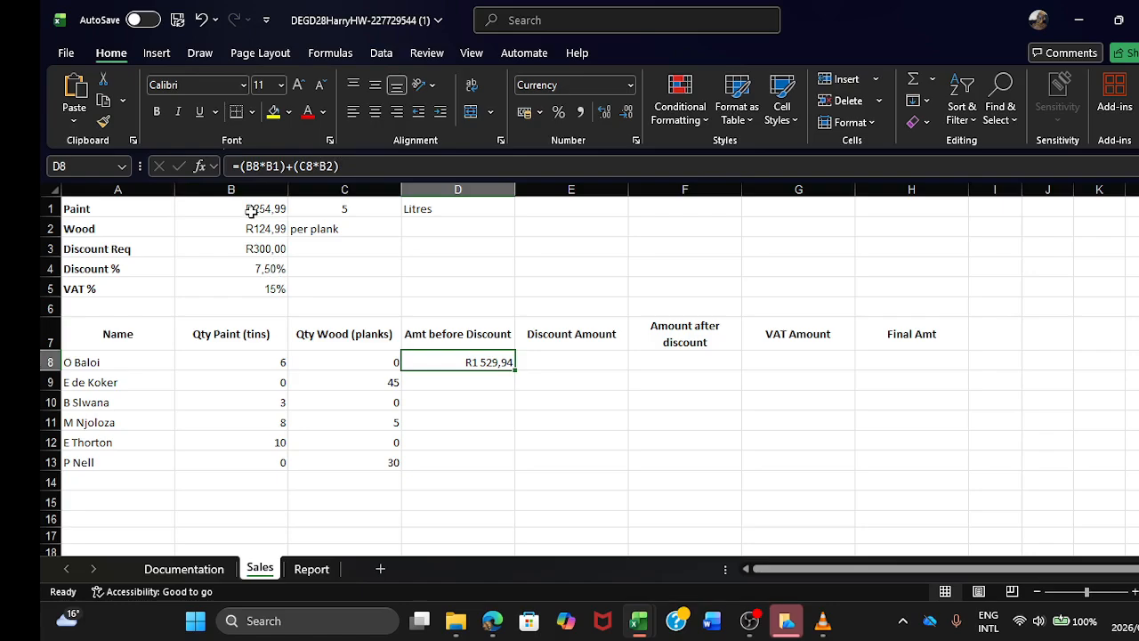
left_click(278, 169)
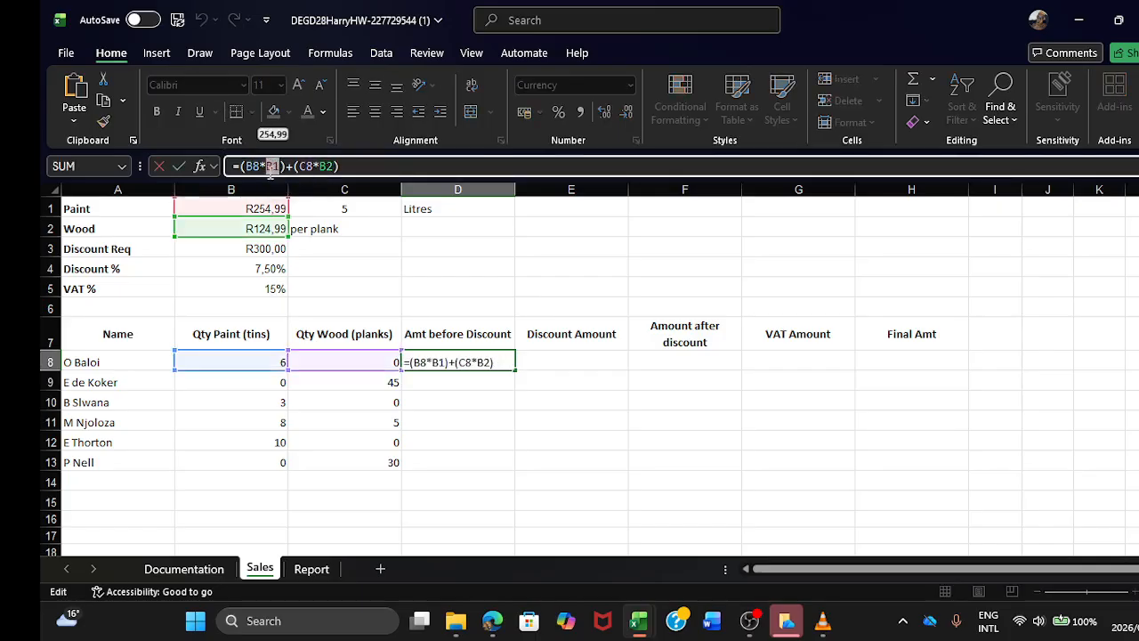
key("F4")
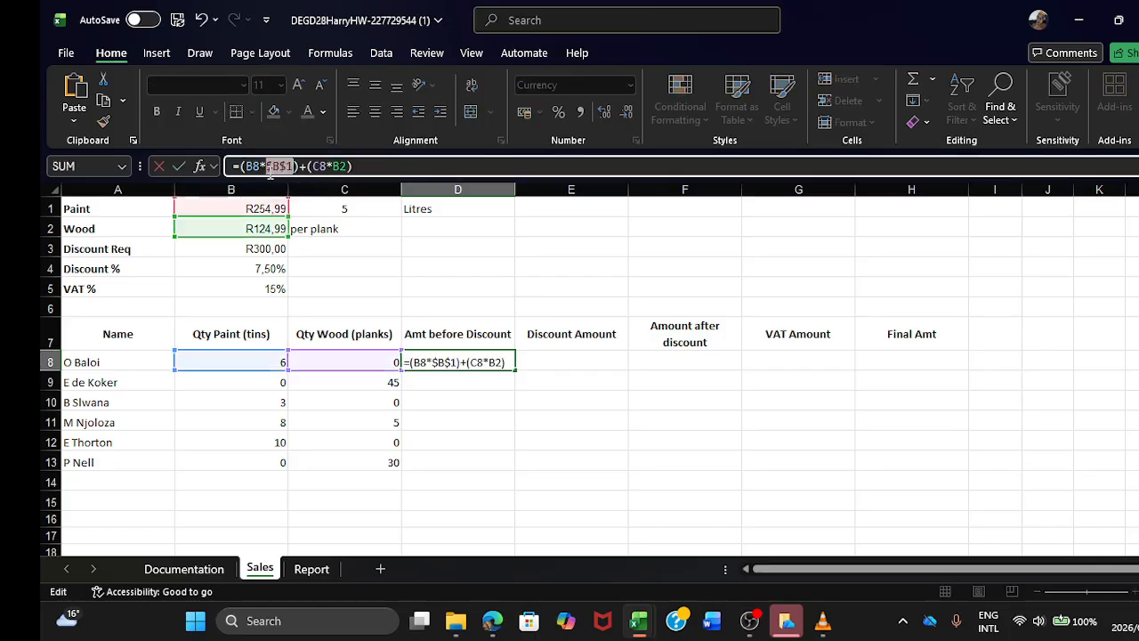
left_click(341, 165)
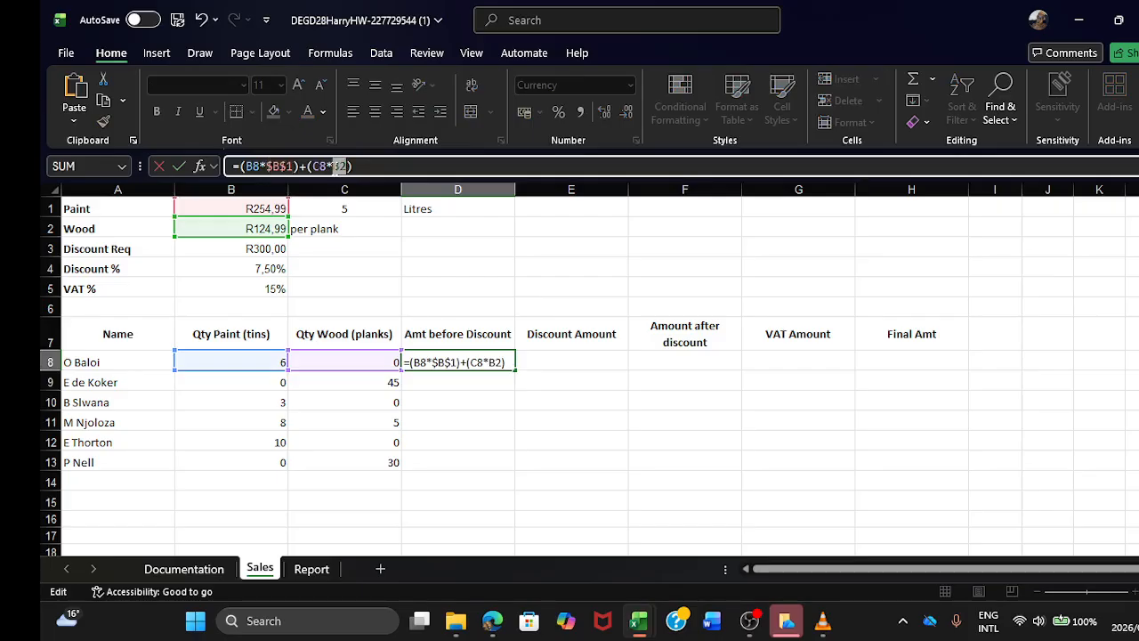
key("F4")
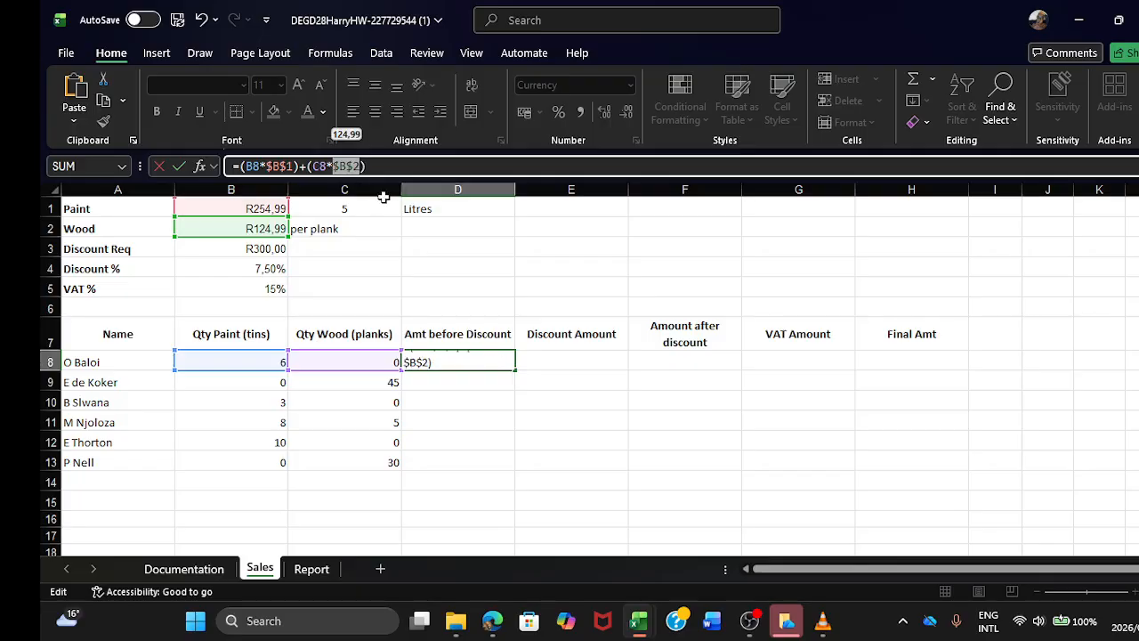
key("Return")
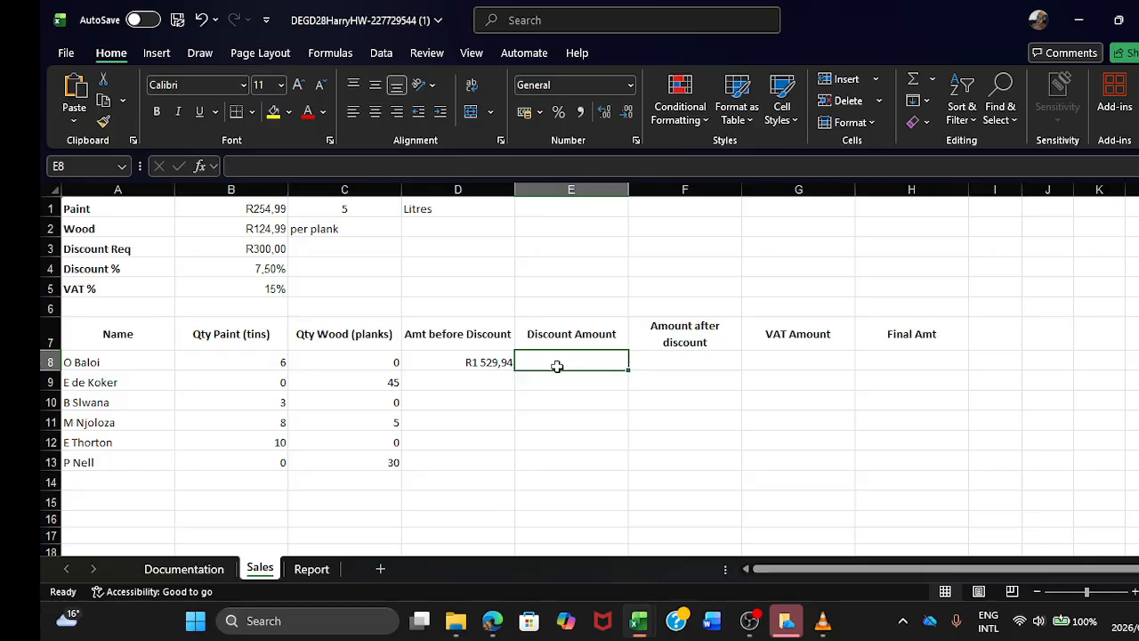
Step: Begin an IF formula in Discount Amount cell E8 with the logical test D8=>300
type("=")
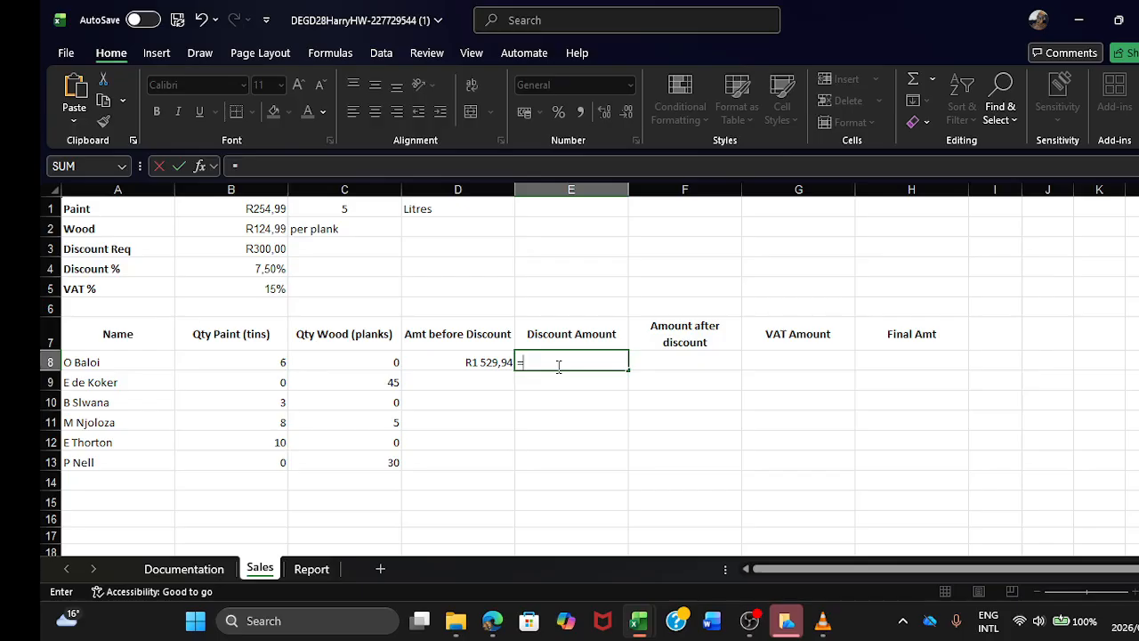
type("IF")
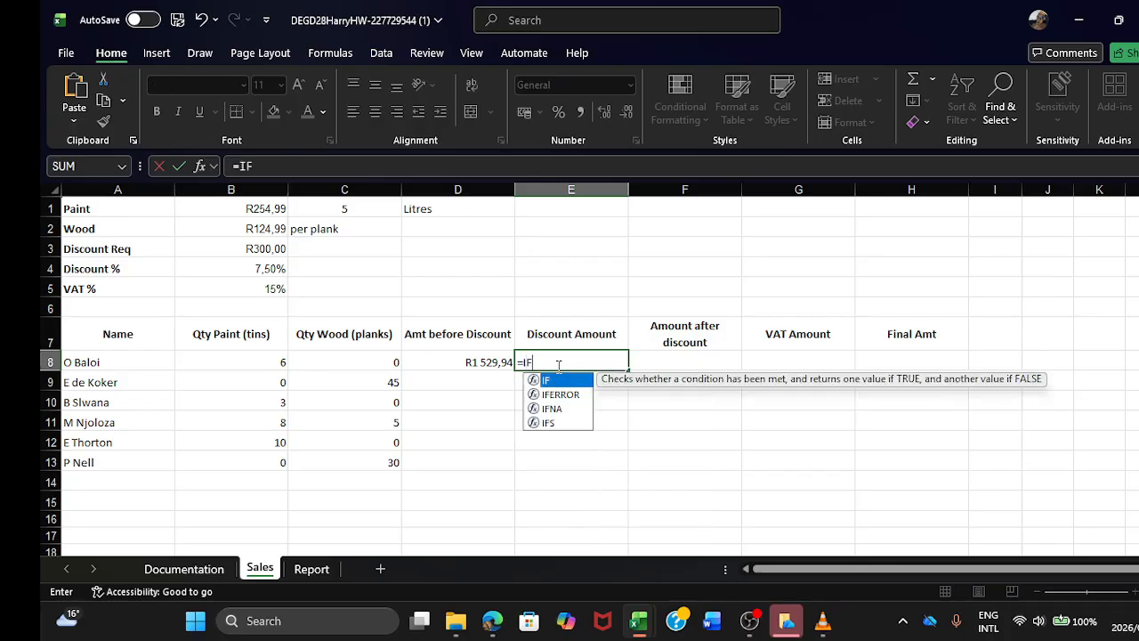
type("(")
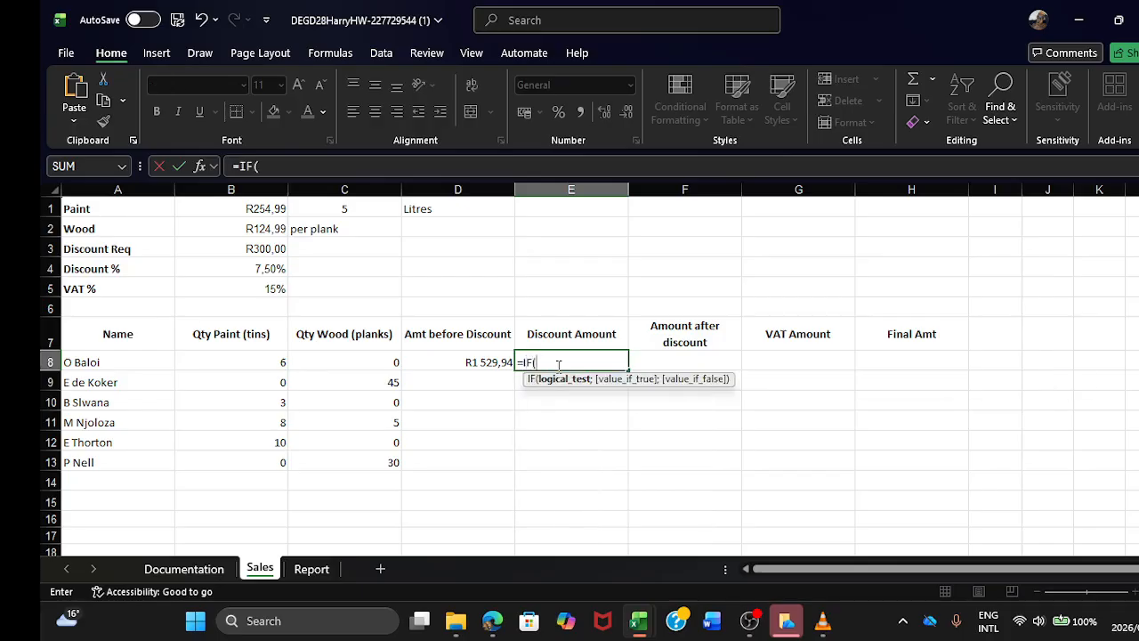
left_click(472, 361)
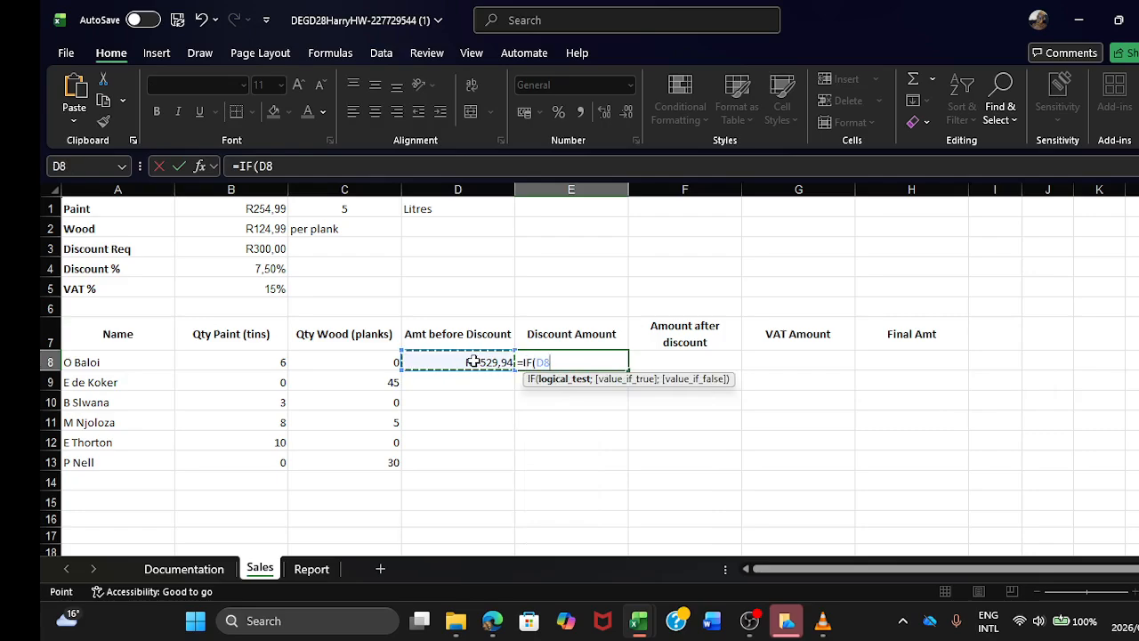
type("=")
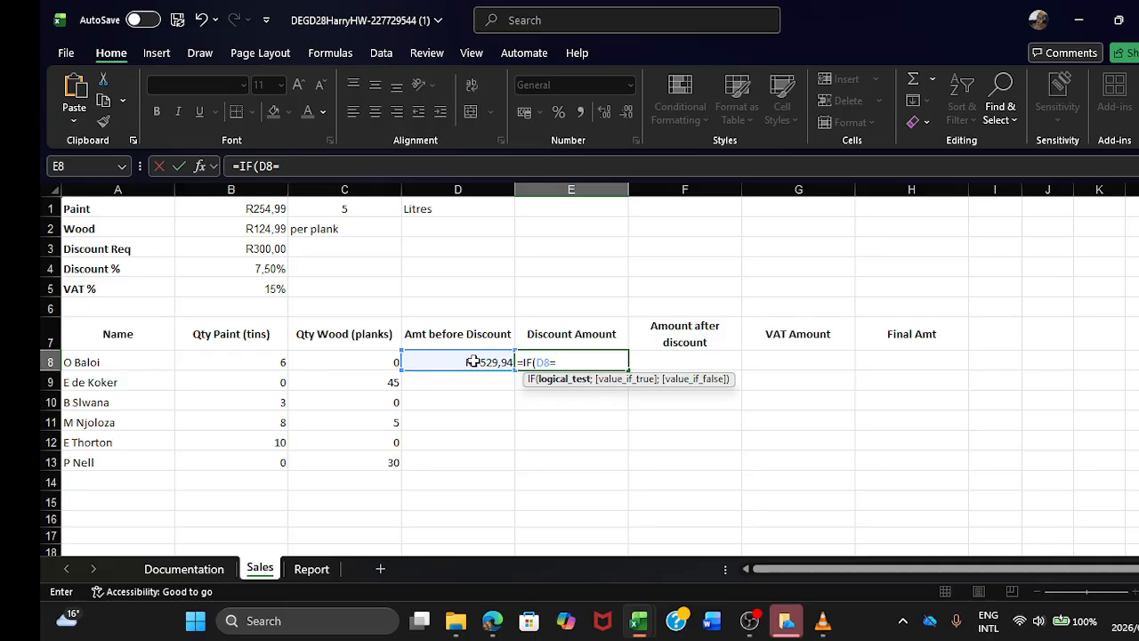
type(">300;")
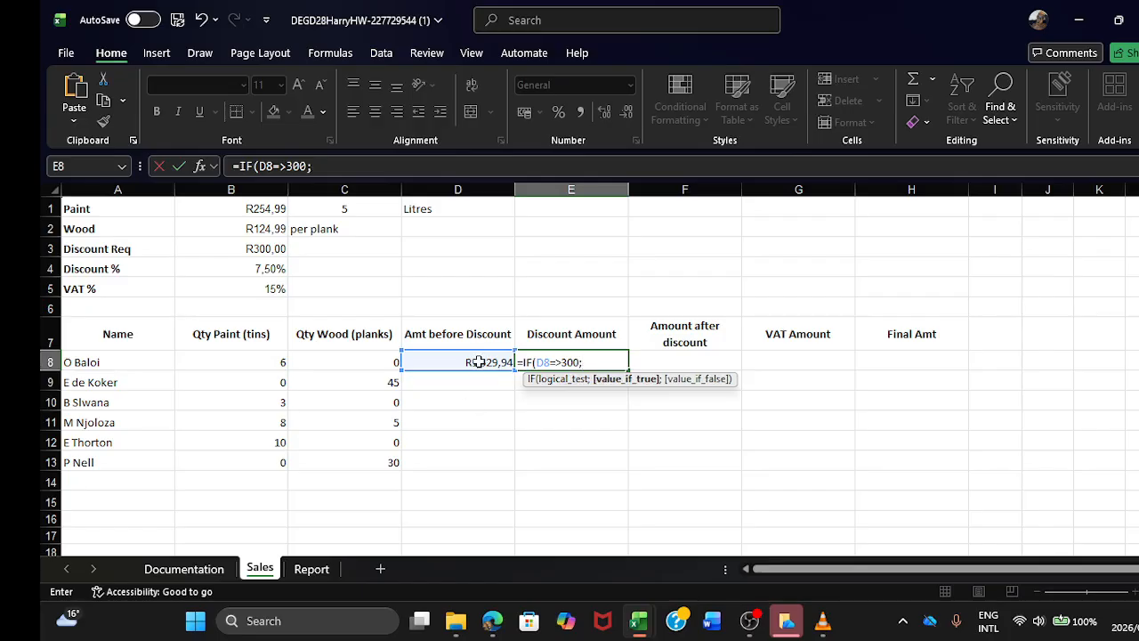
Step: Complete the E8 formula with D8*$B$4 if true and 0 if false, accepting the correction to =IF(D8>=300;D8*$B$4;0)
left_click(477, 362)
type("*")
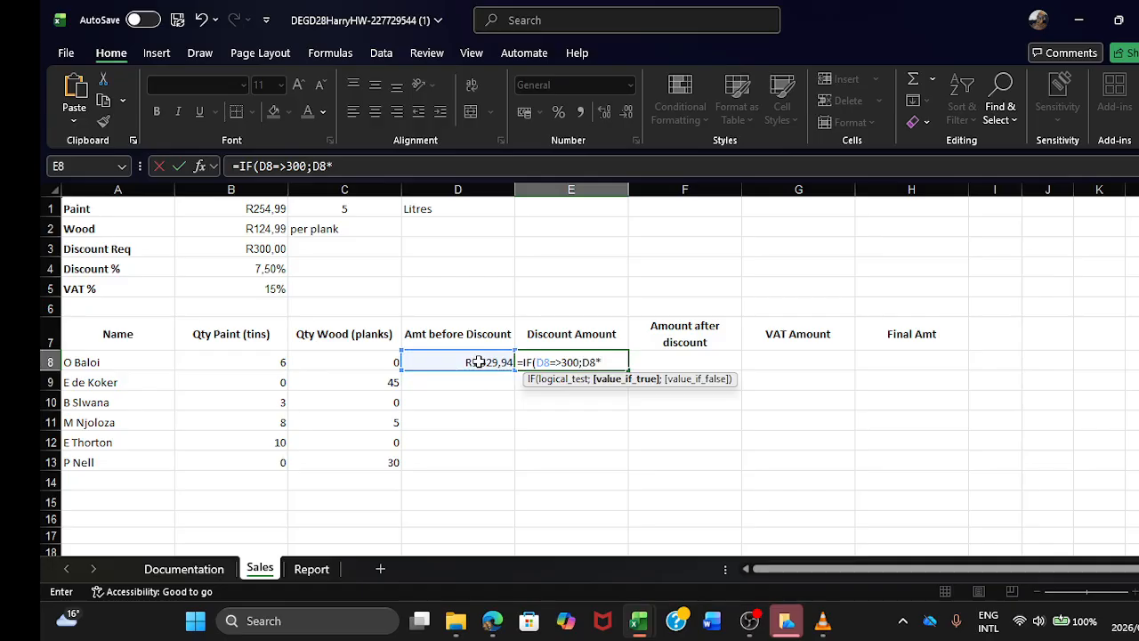
left_click(251, 268)
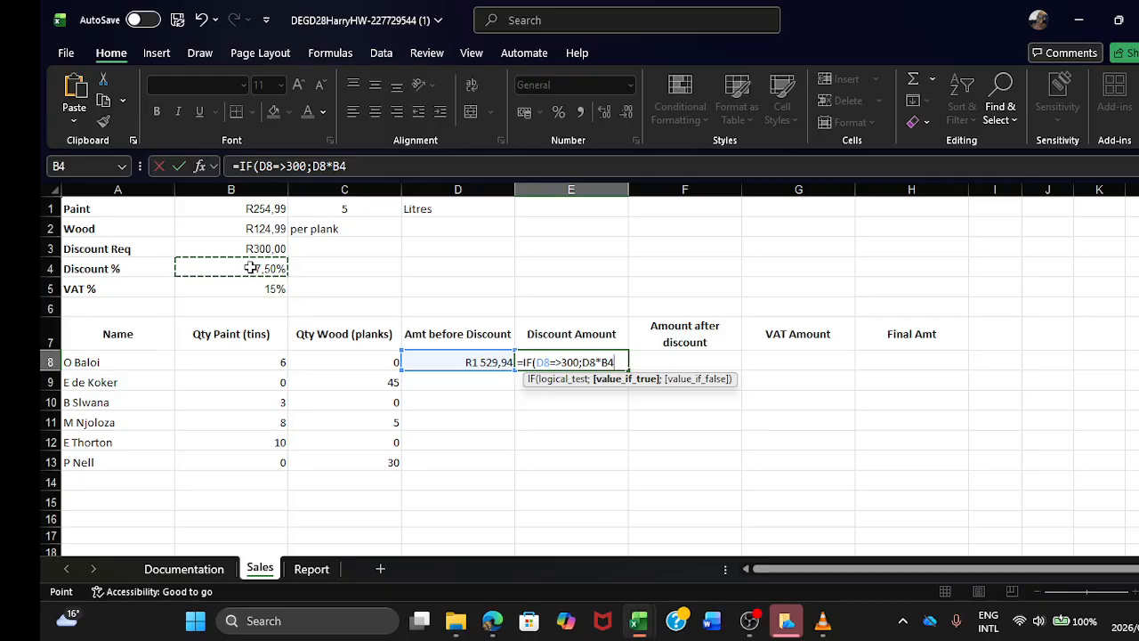
left_click_drag(351, 168, 337, 168)
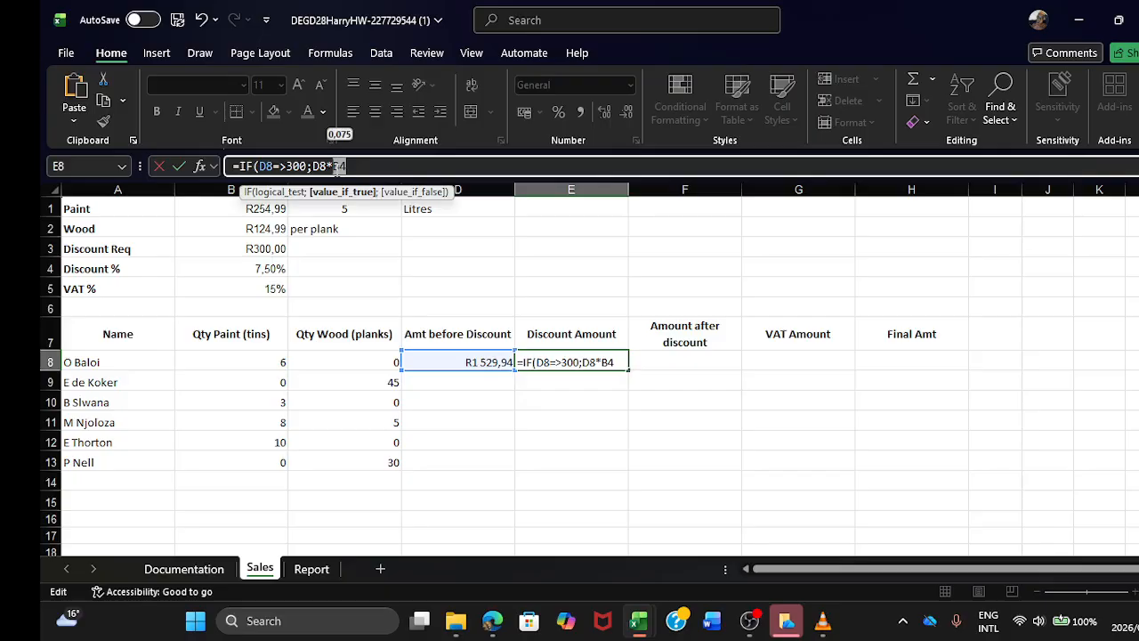
key("F4")
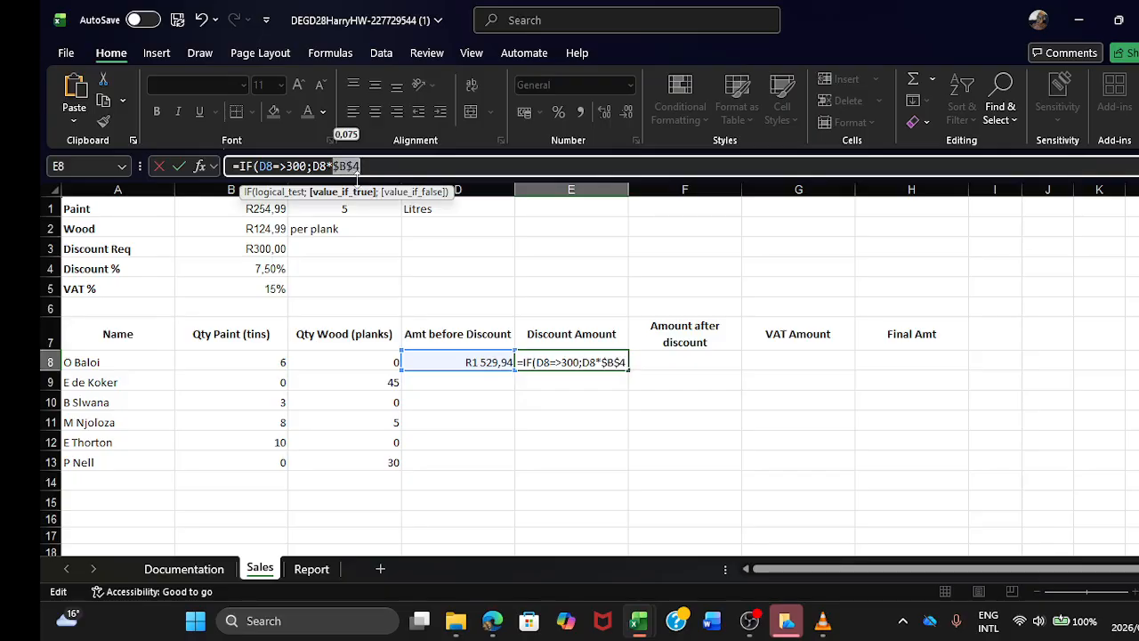
left_click(372, 169)
type(";")
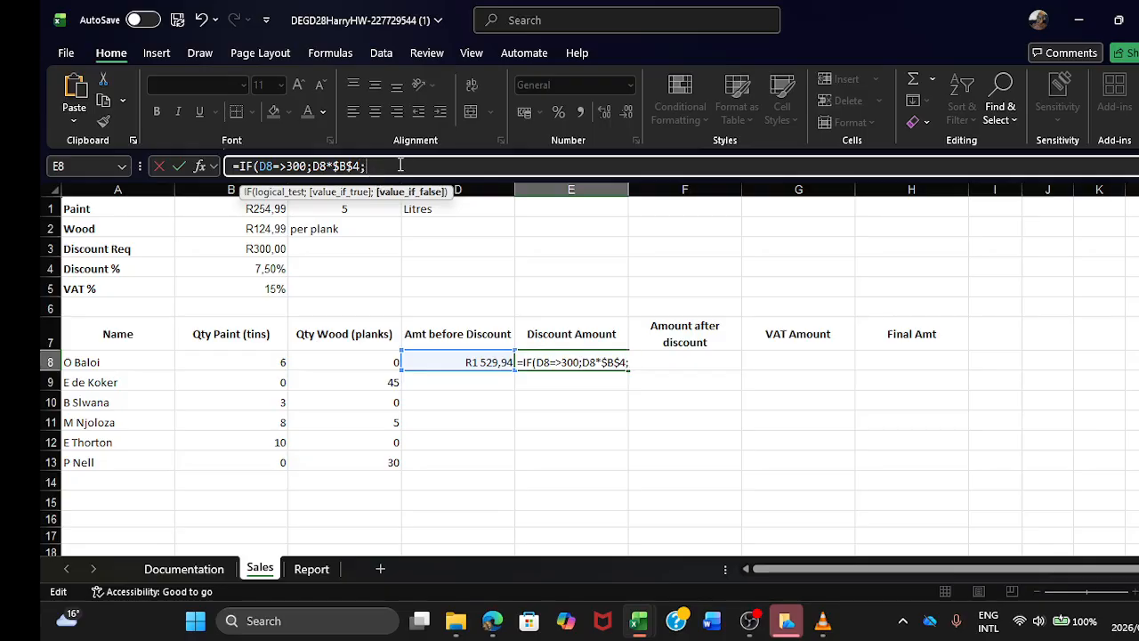
type("0")
key("Return")
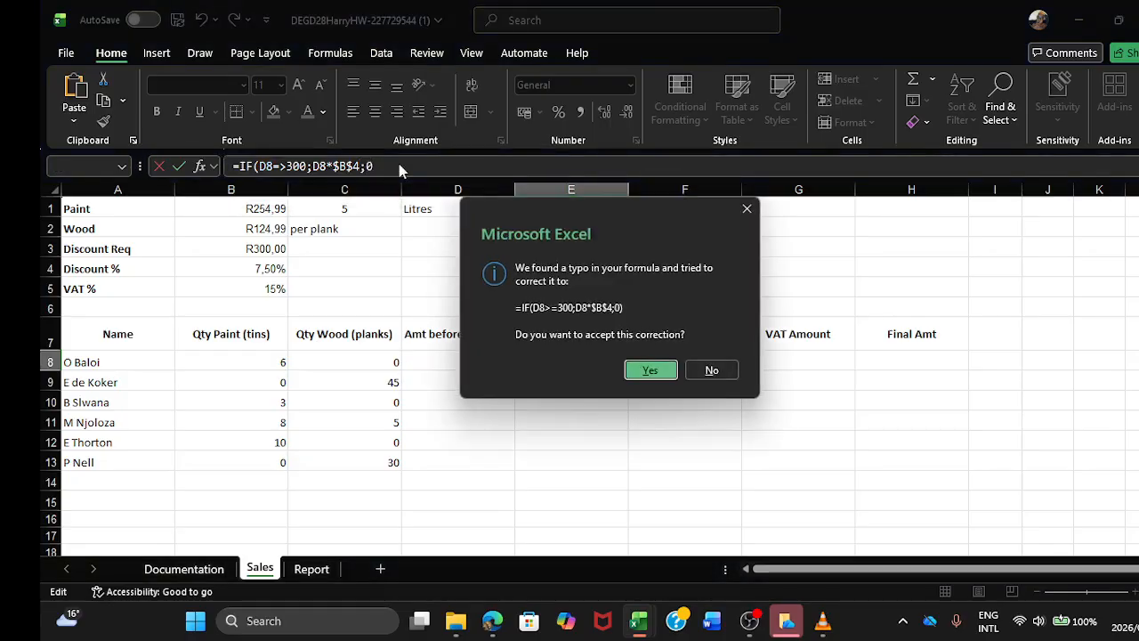
left_click(659, 372)
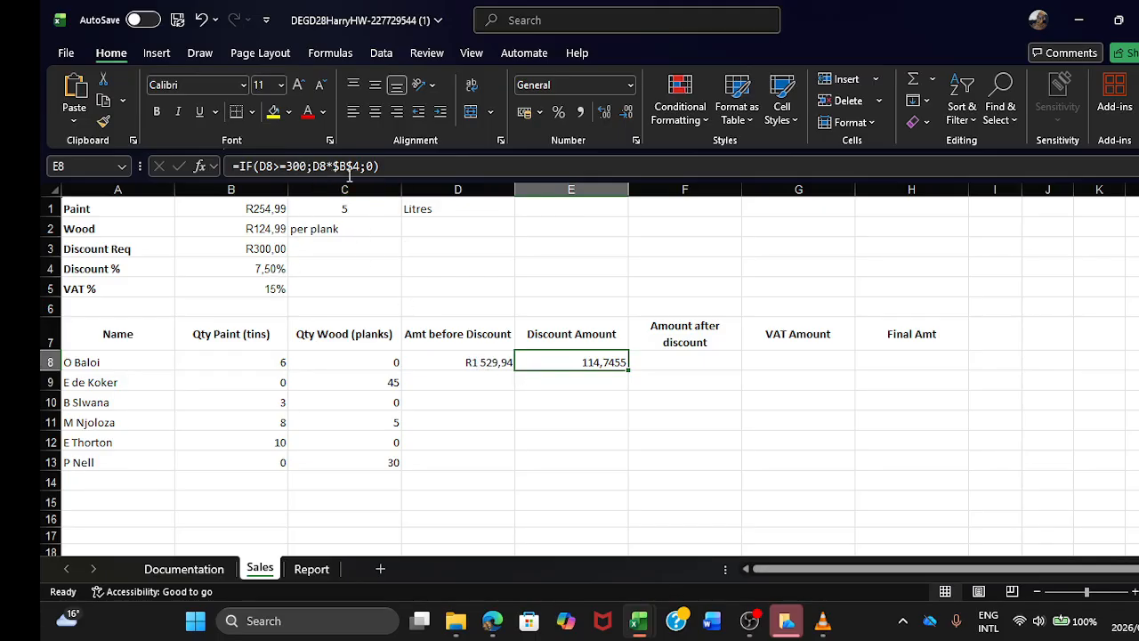
Step: Enter the formula =D8-E8 in cell F8 to calculate the first customer's Amount after discount
left_click(666, 365)
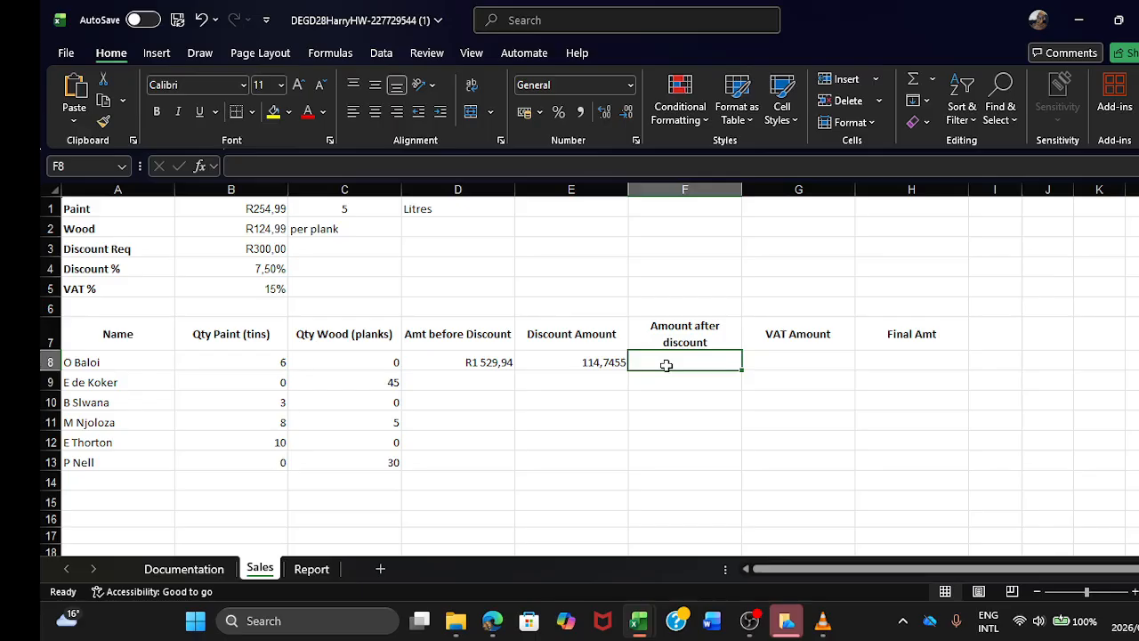
type("=")
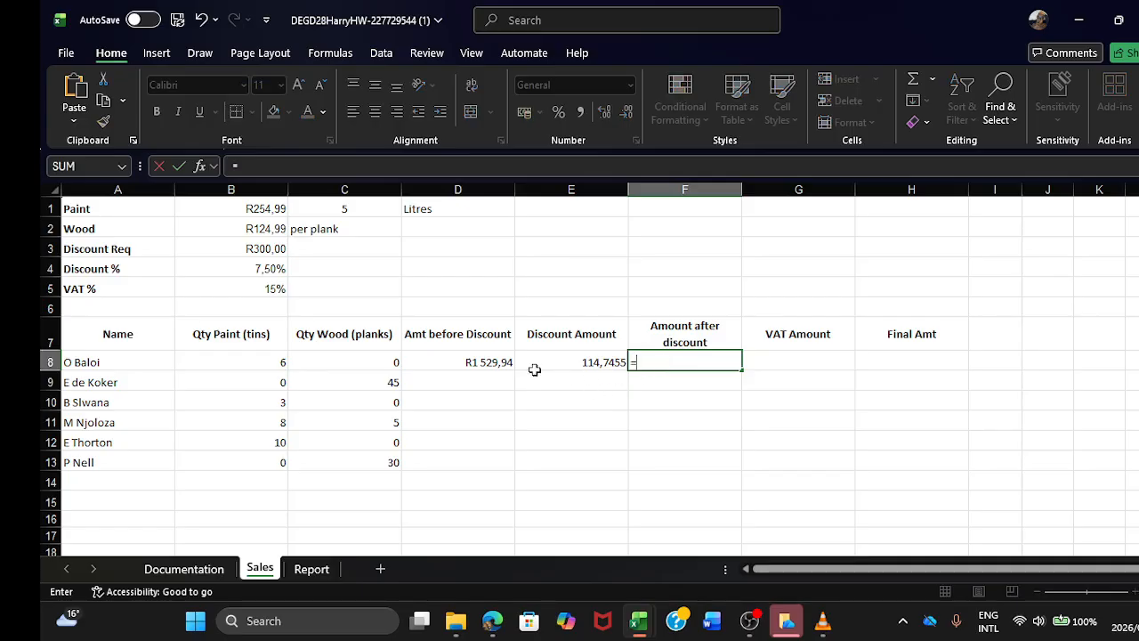
left_click(494, 362)
type("-")
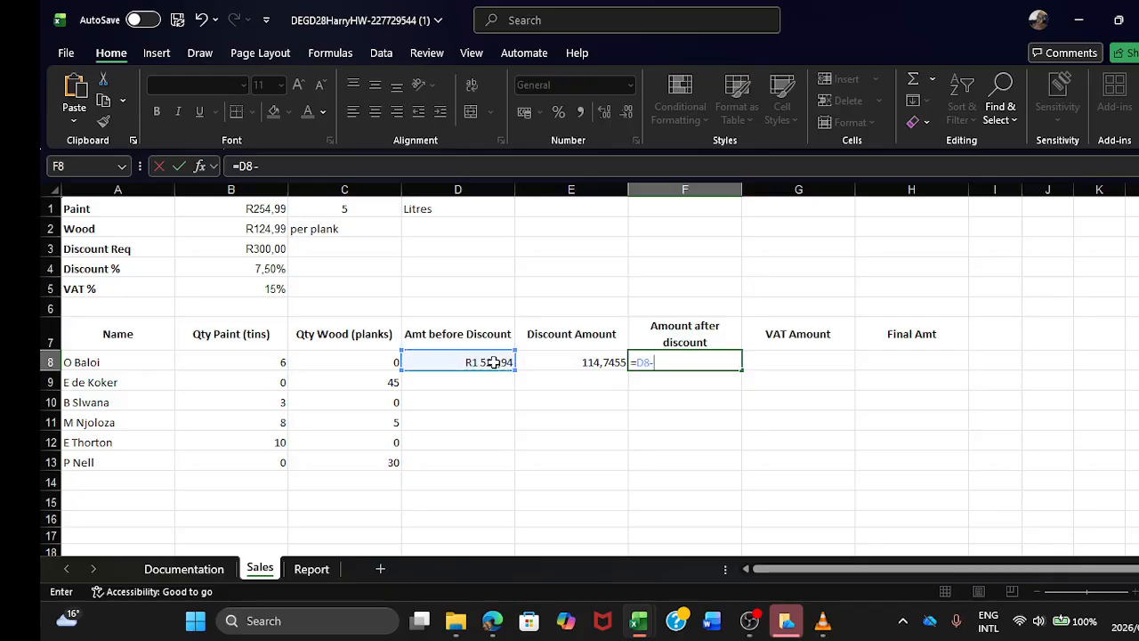
left_click(592, 362)
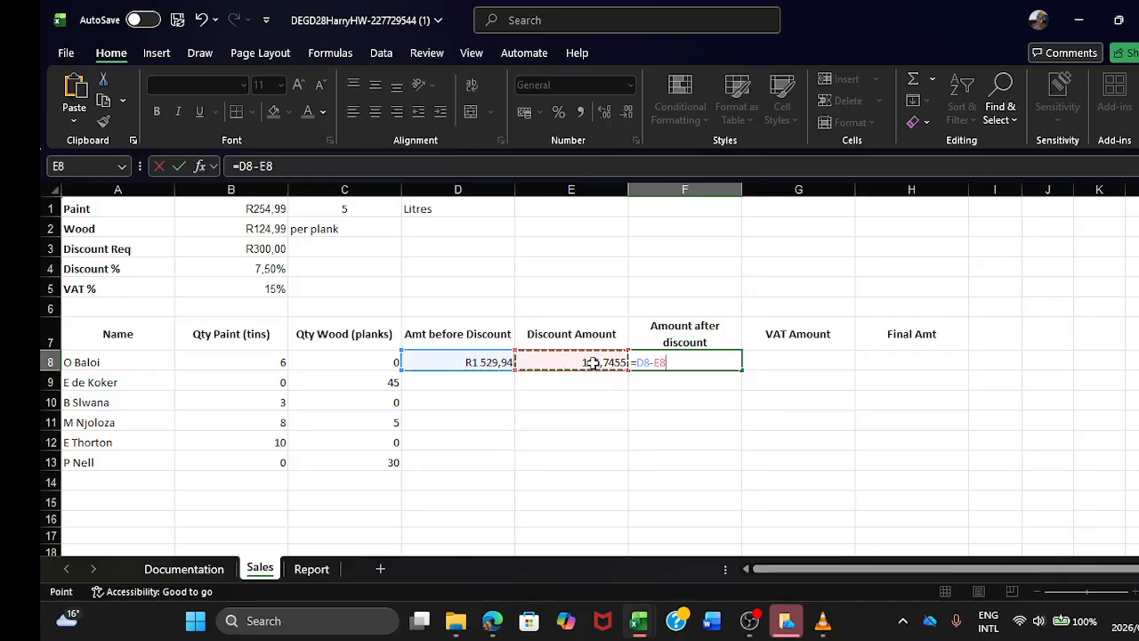
key("Return")
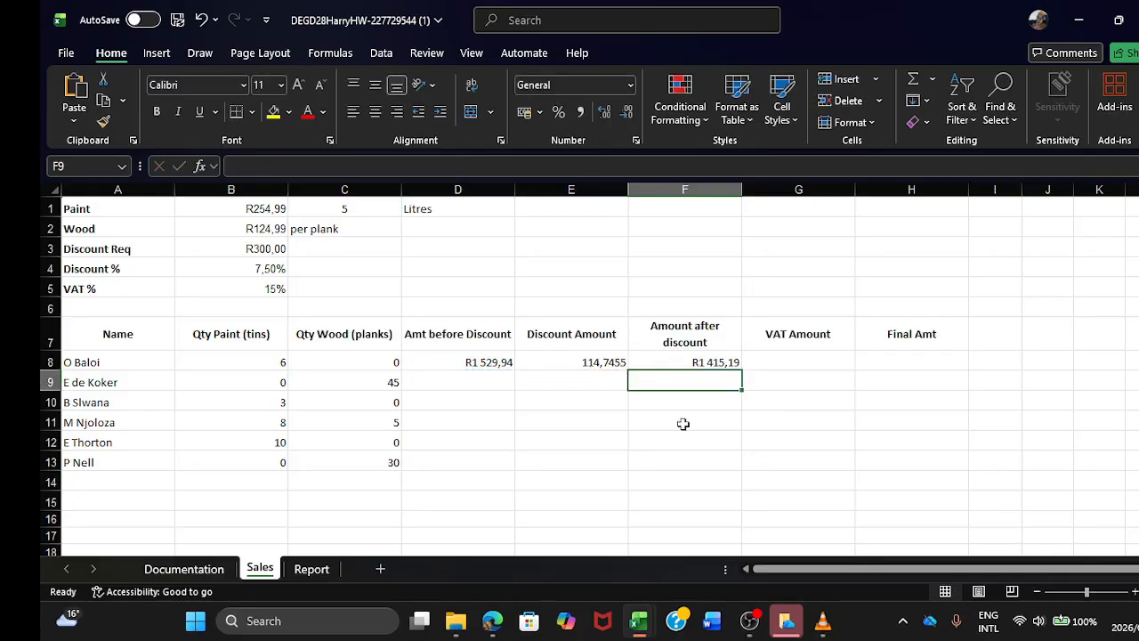
left_click(696, 362)
left_click(782, 363)
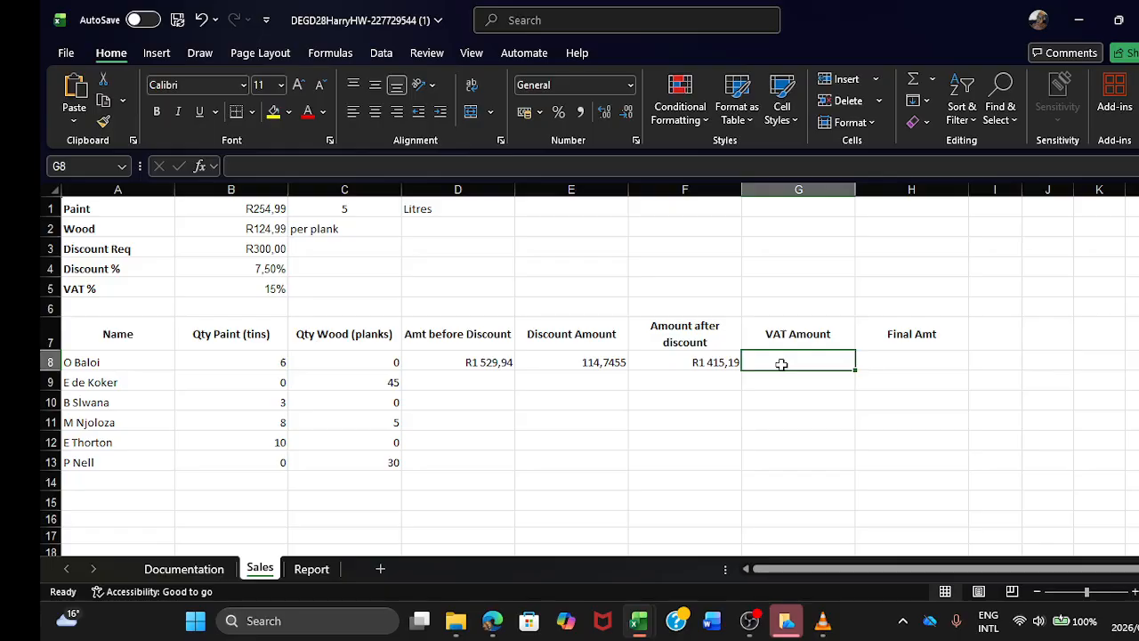
left_click(719, 362)
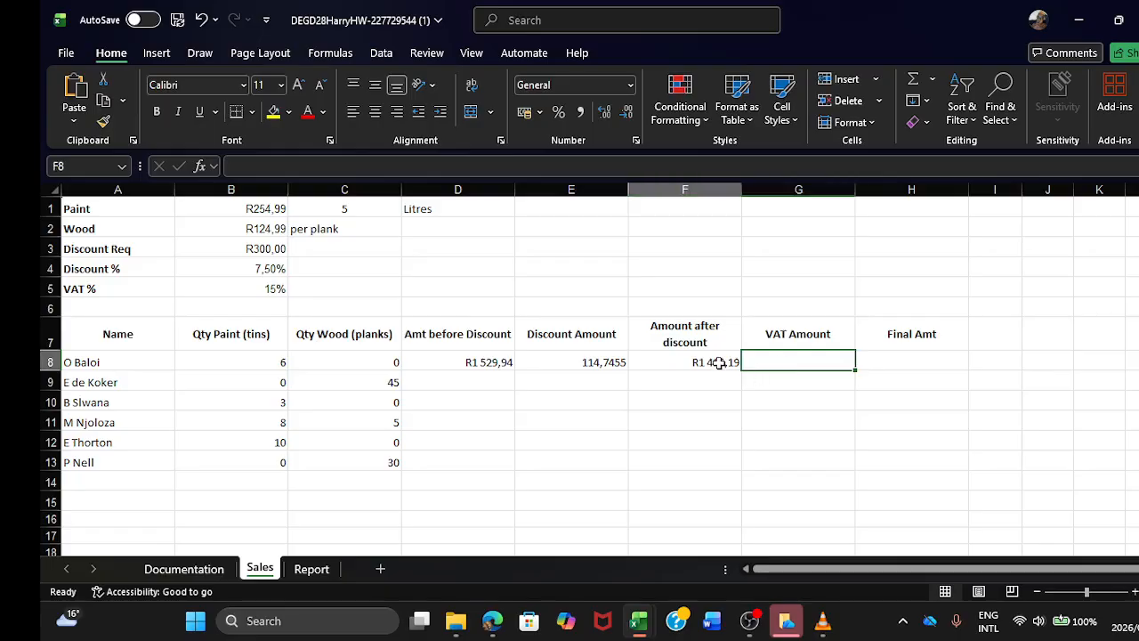
left_click(773, 359)
type("=")
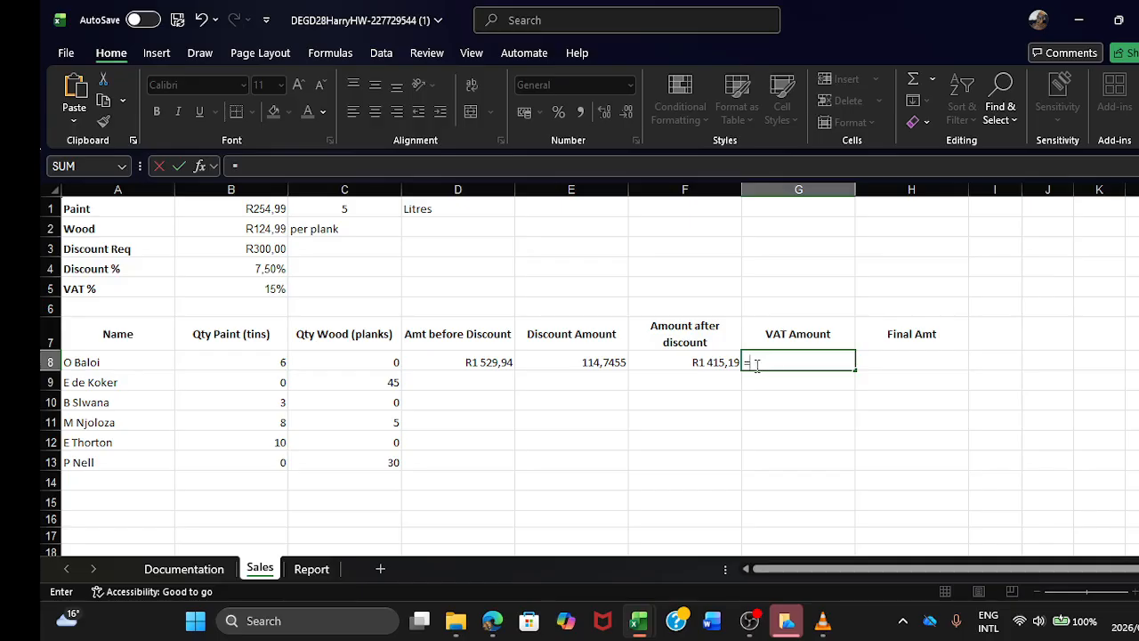
left_click(729, 364)
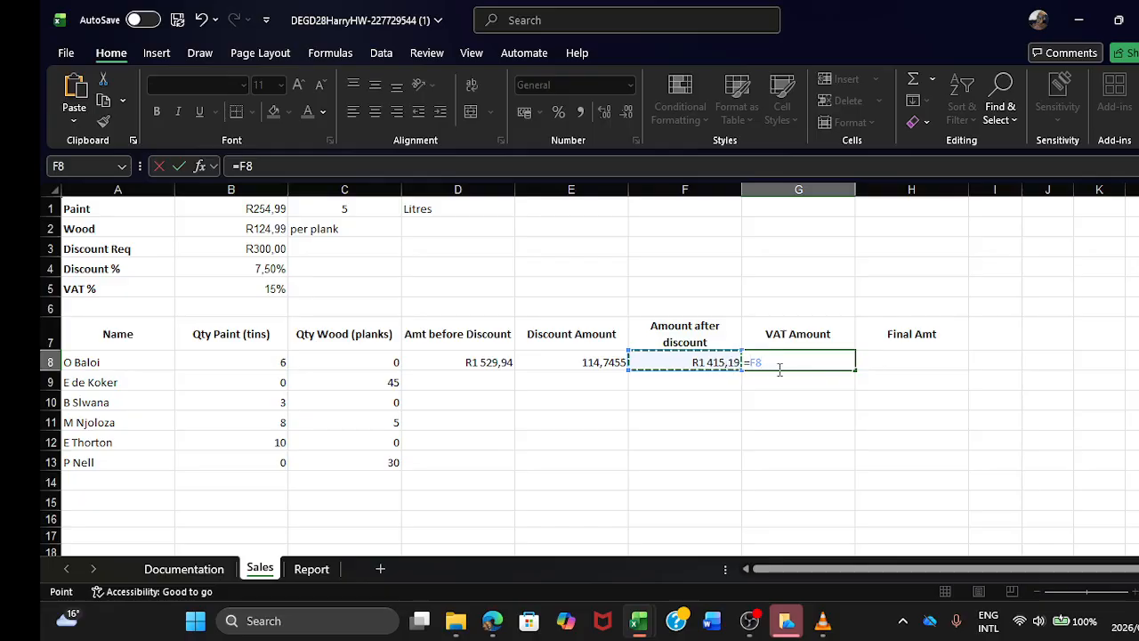
key("BackSpace")
key("BackSpace")
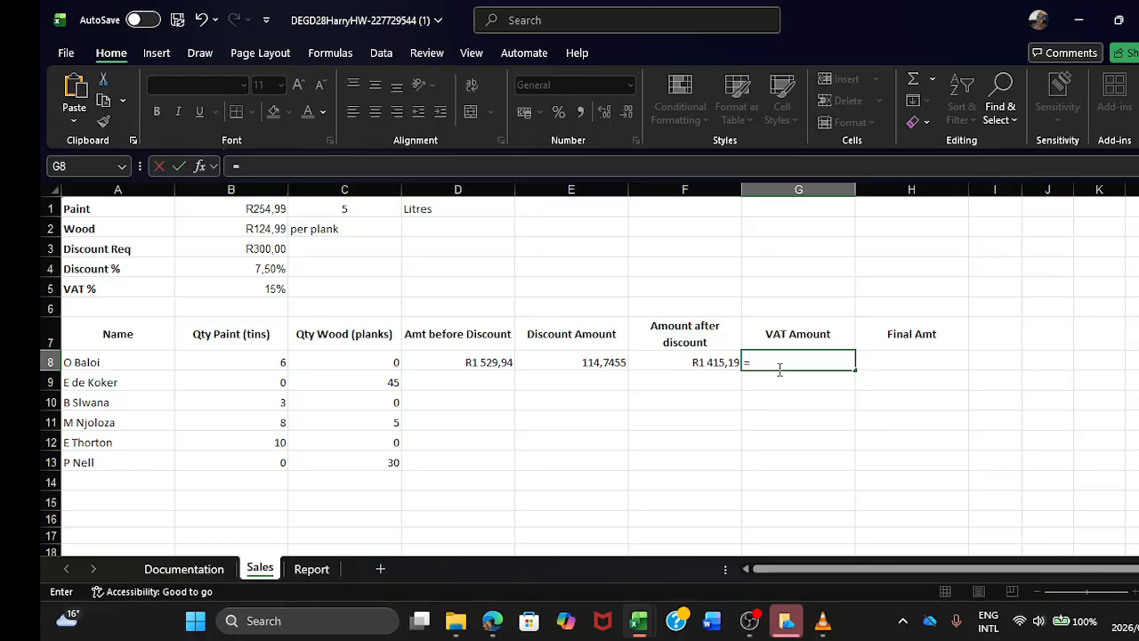
key("BackSpace")
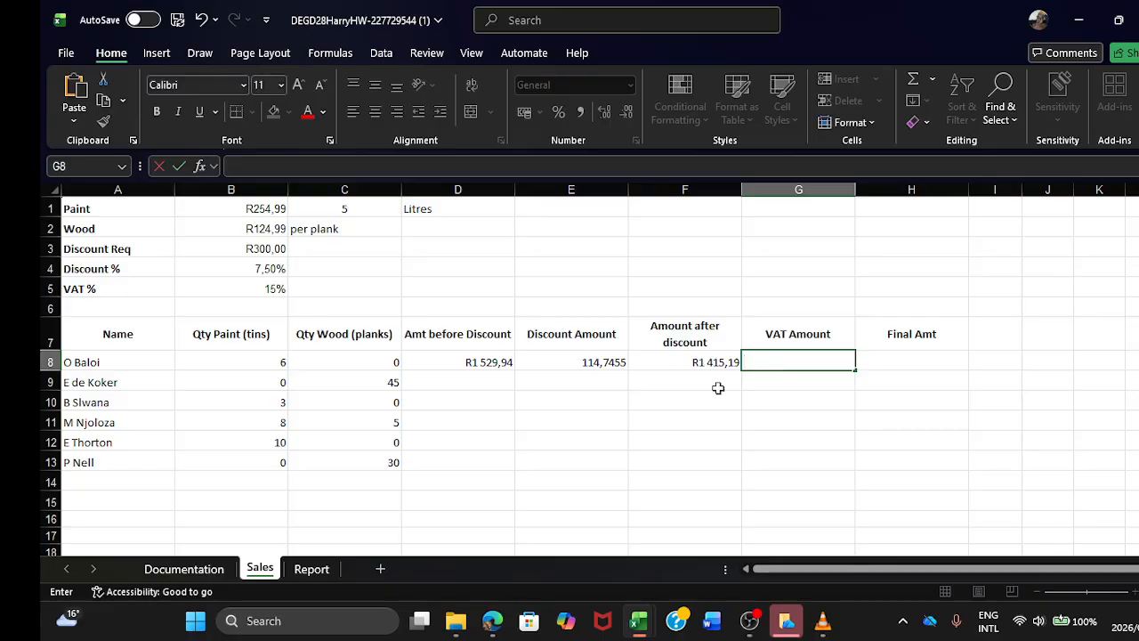
Step: Switch to the W09 Application Guide PDF in Edge and review the required sale fields, tasks, expected summary results and formatting instructions
left_click(507, 534)
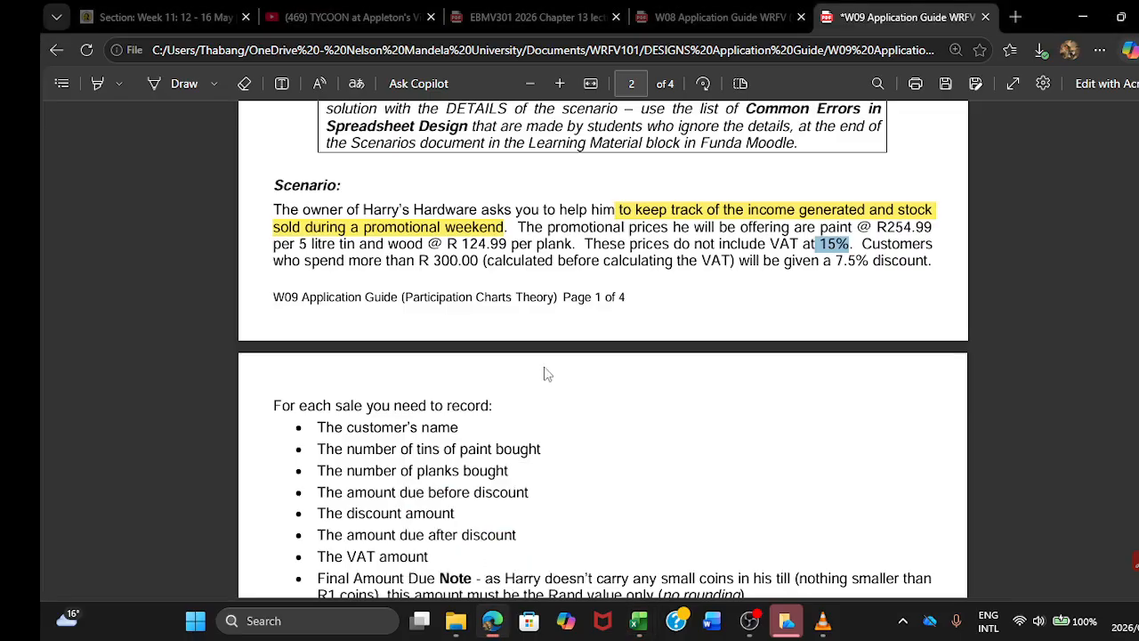
scroll(542, 379, "down", 2)
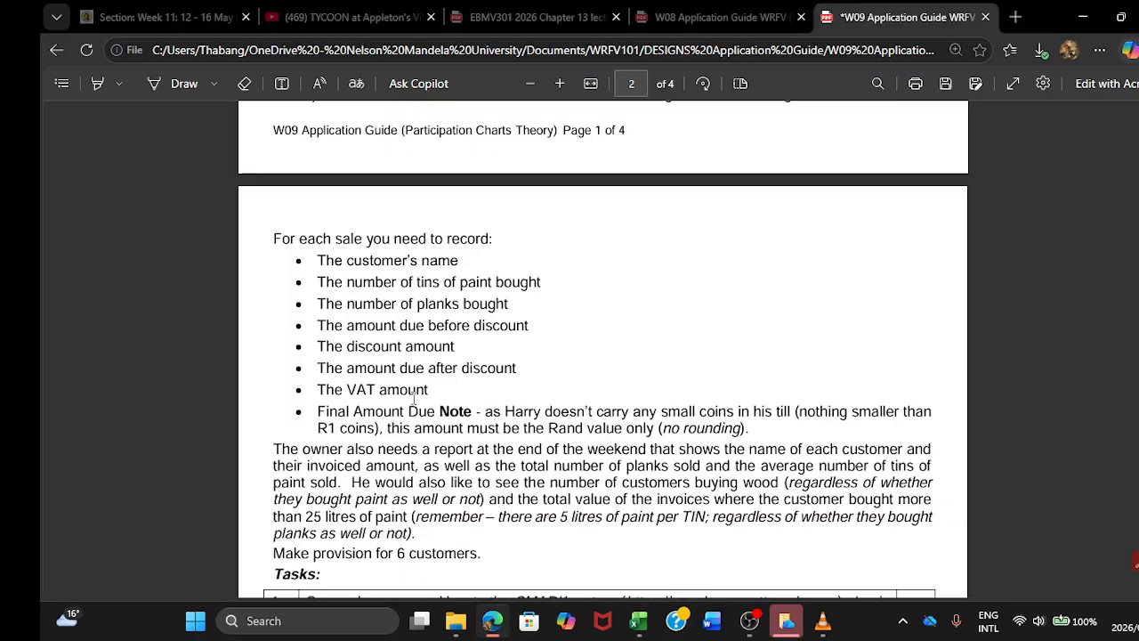
scroll(414, 399, "down", 5)
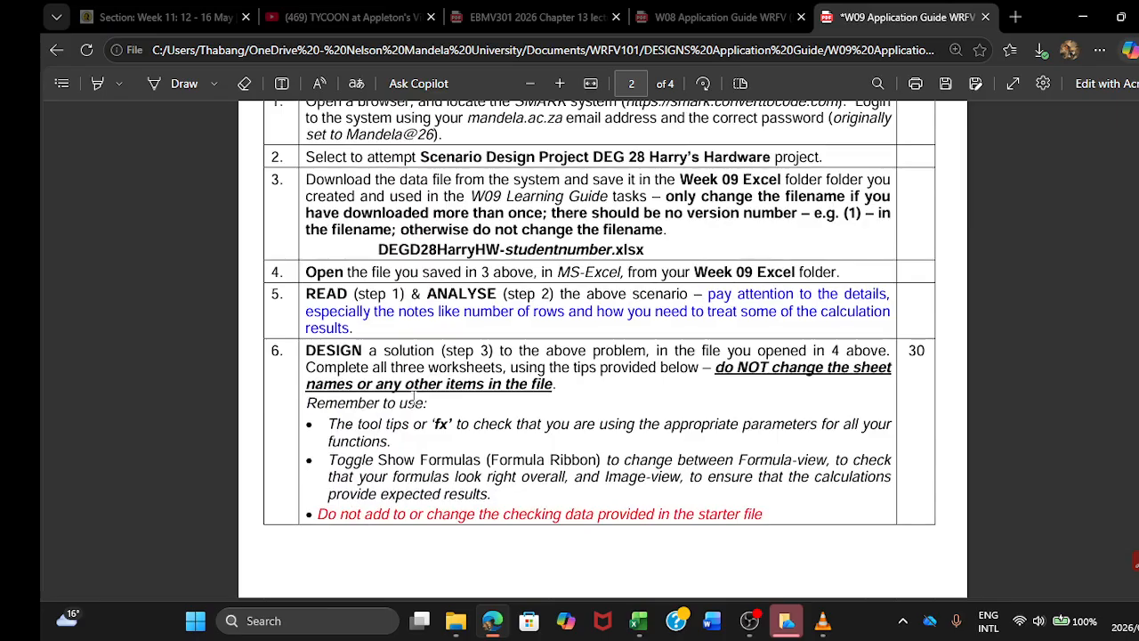
scroll(413, 398, "down", 4)
scroll(414, 399, "down", 3)
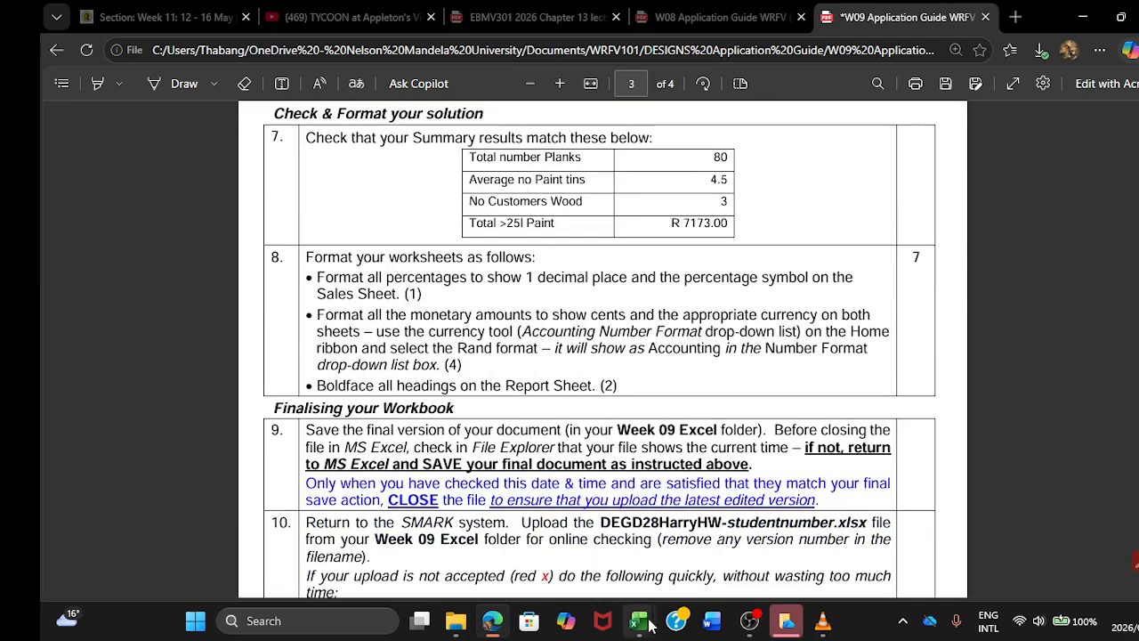
Step: Return to the Harry's Hardware workbook in Excel and enter =F8*$B$5 in G8 to calculate the first customer's VAT Amount
mouse_move(651, 625)
left_click(813, 545)
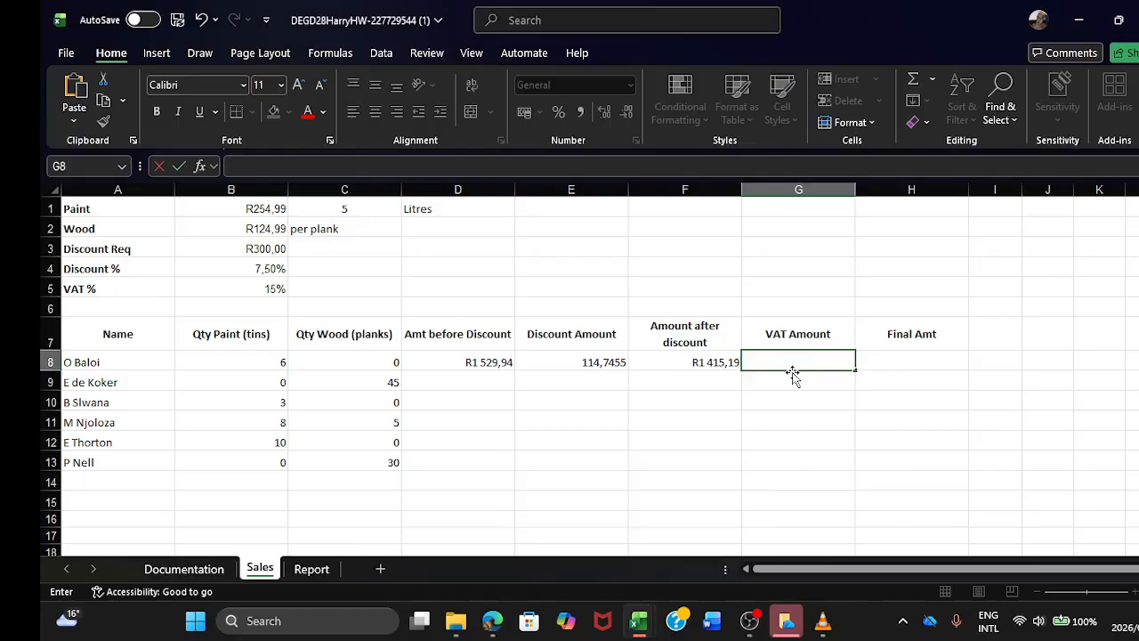
type("=")
left_click(712, 363)
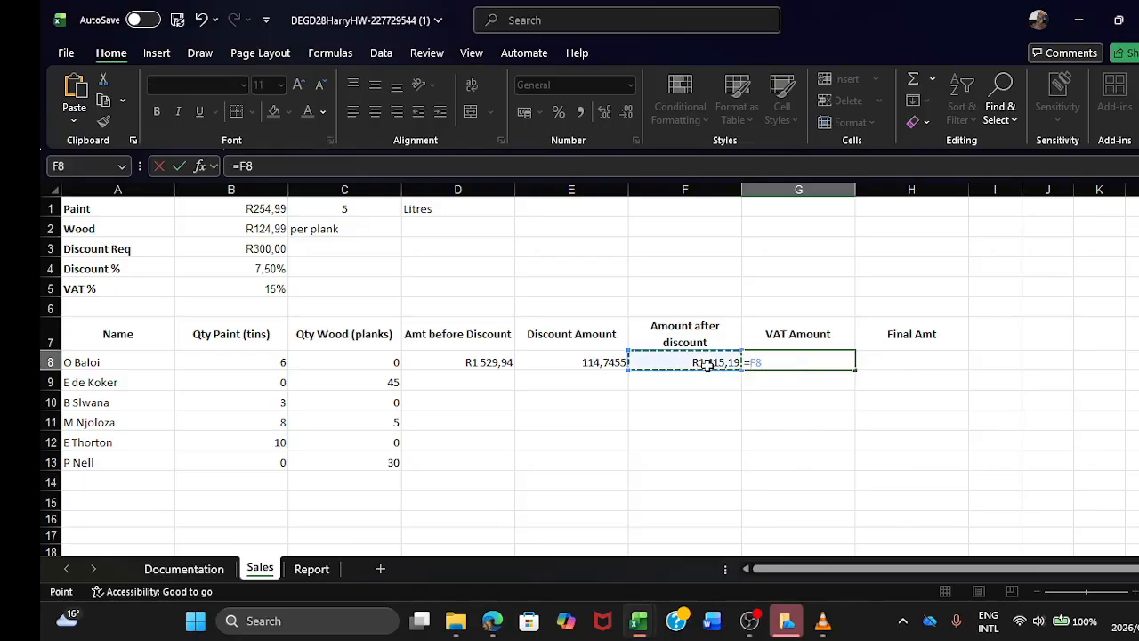
type("*")
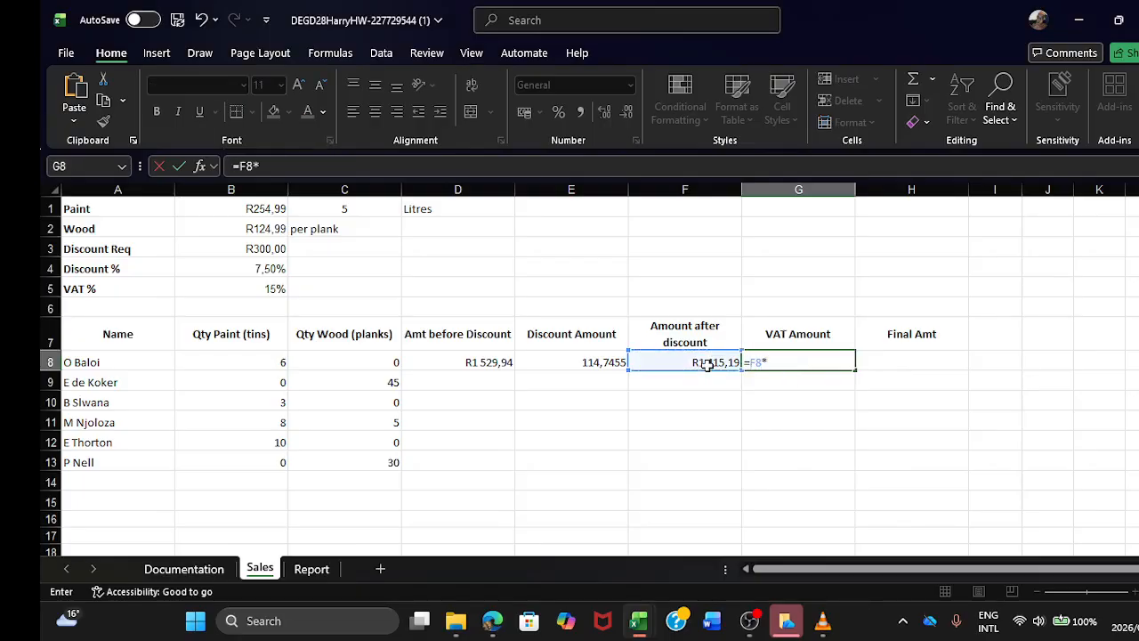
left_click(276, 288)
left_click_drag(274, 169, 260, 169)
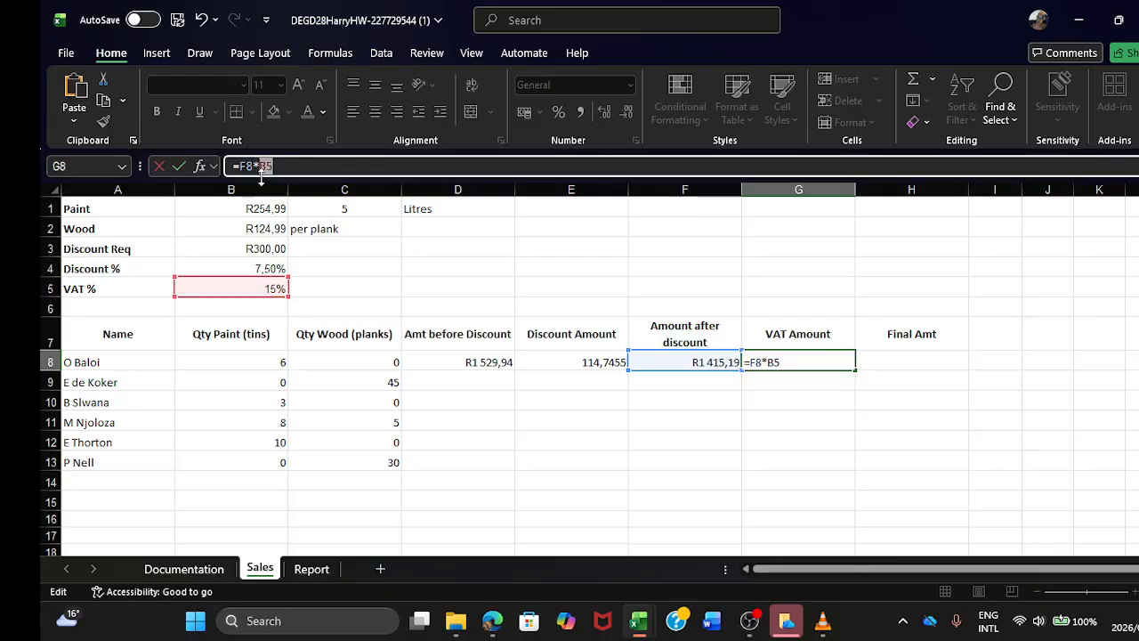
key("F4")
key("Return")
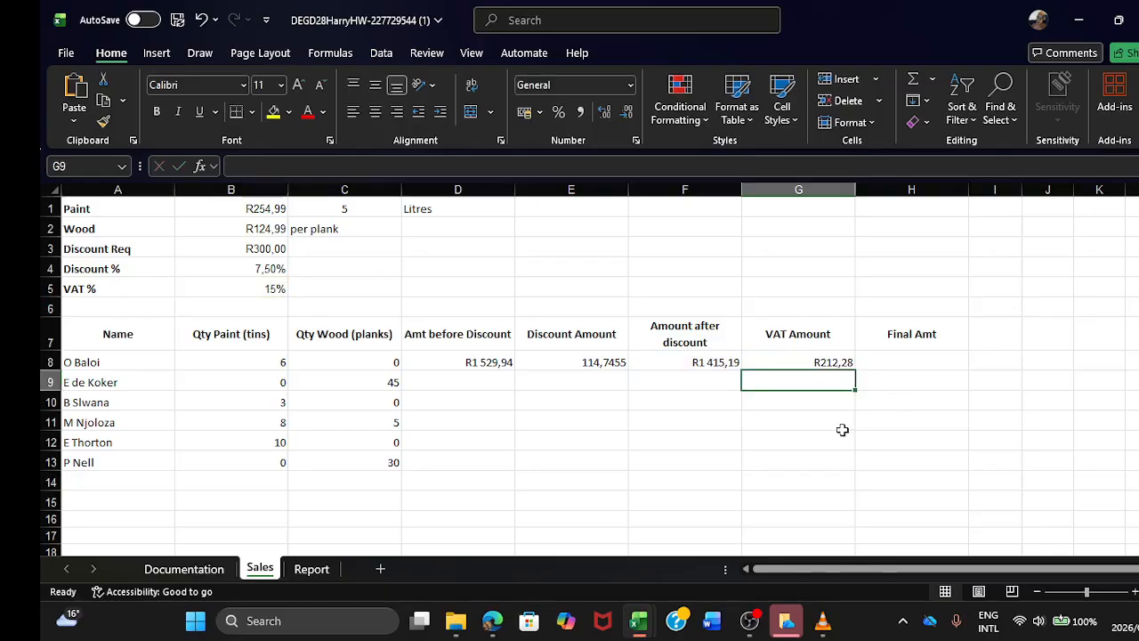
Step: Enter the formula =F8+G8 in cell H8 to calculate the first customer's Final Amt
left_click(900, 362)
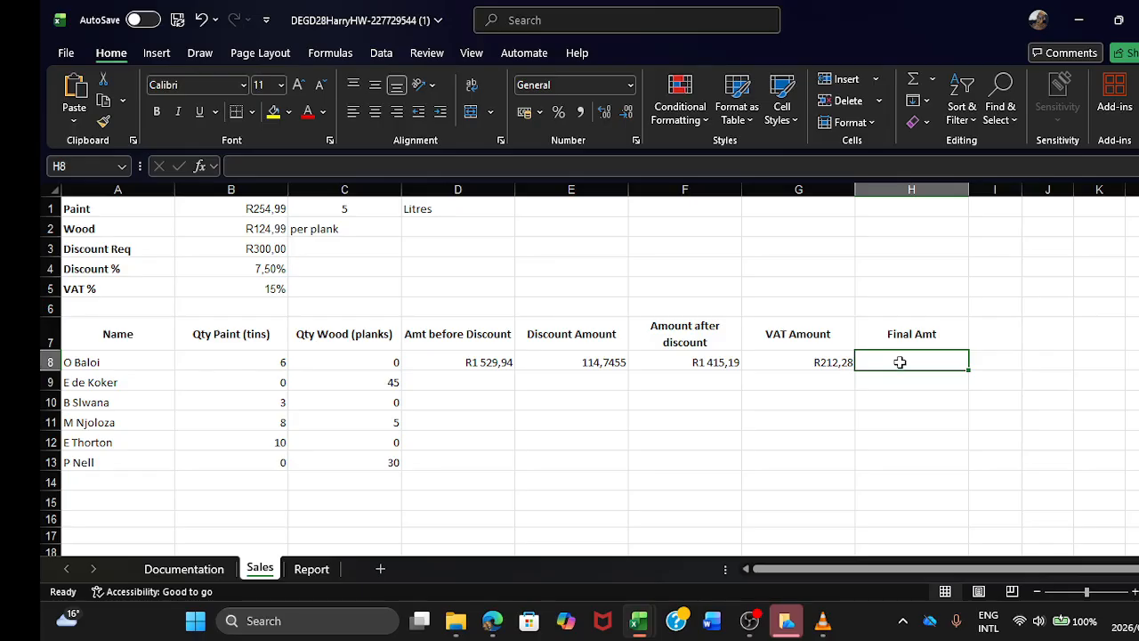
mouse_move(639, 628)
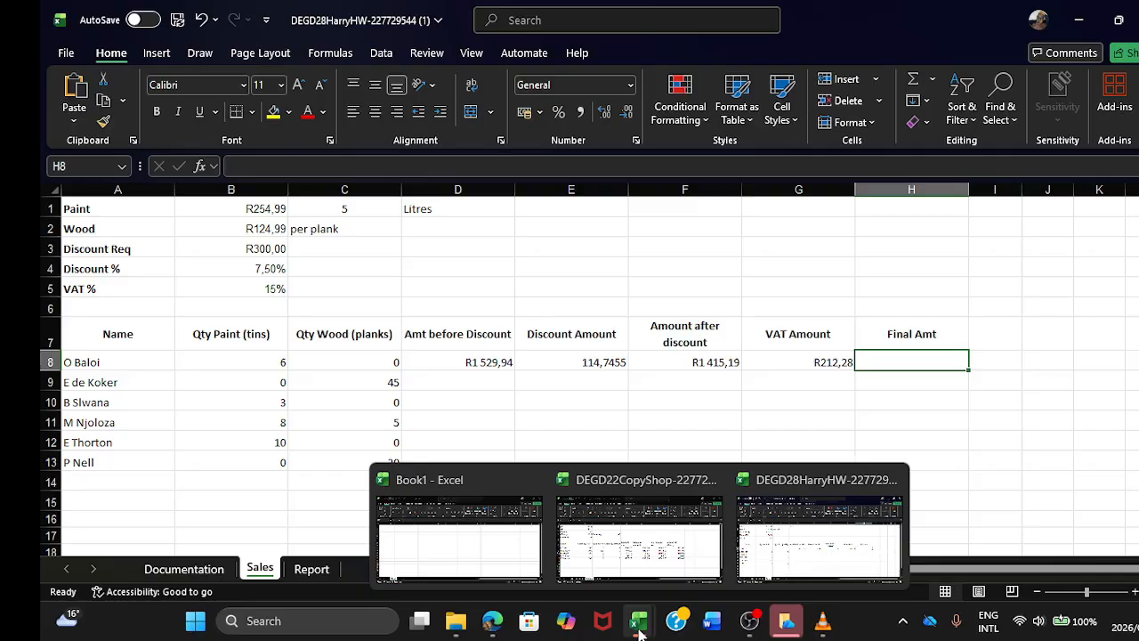
mouse_move(639, 538)
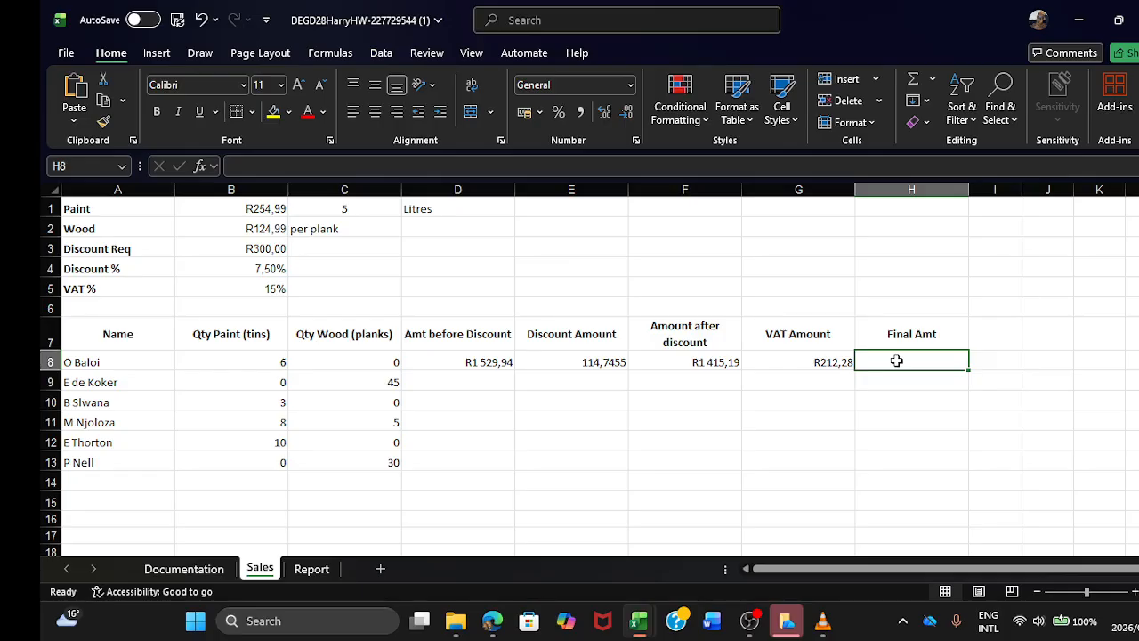
type("=")
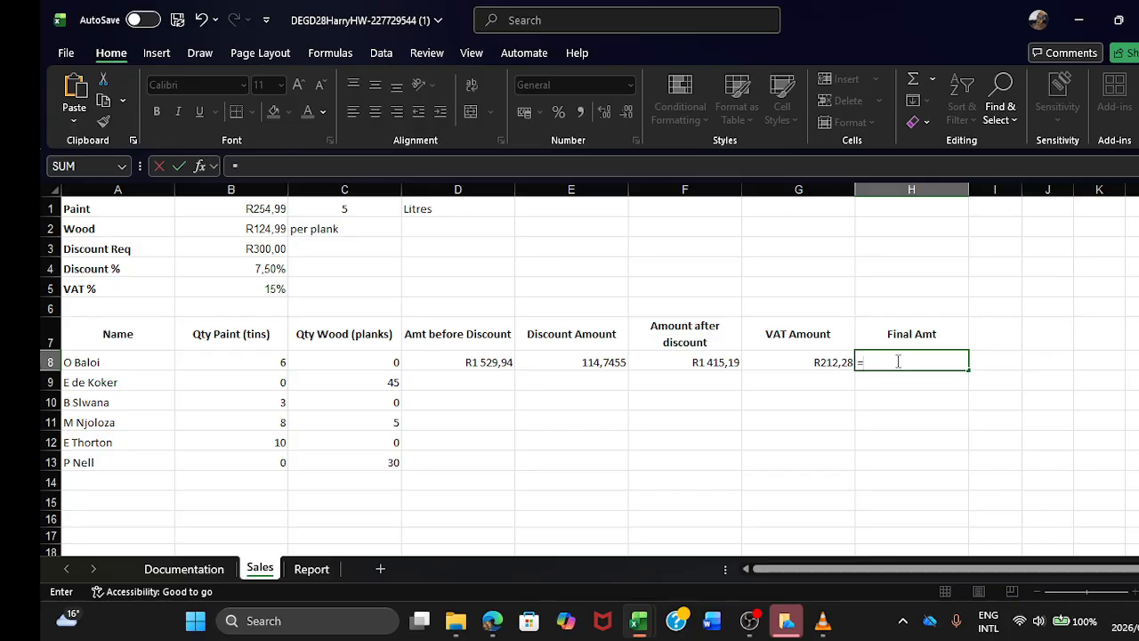
left_click(719, 360)
type("+")
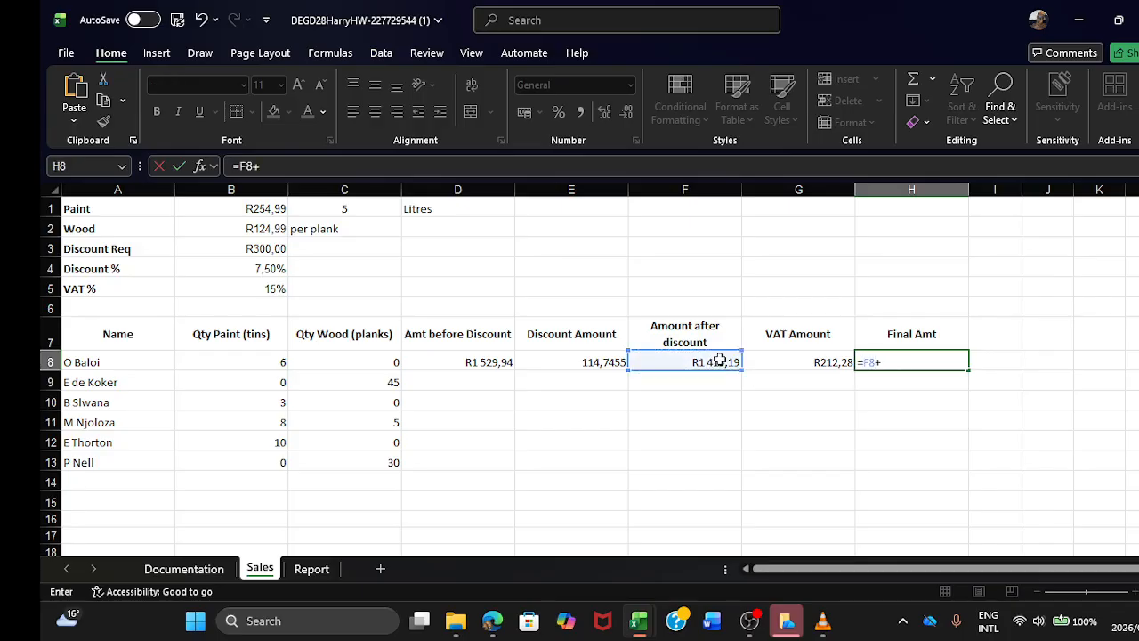
left_click(756, 363)
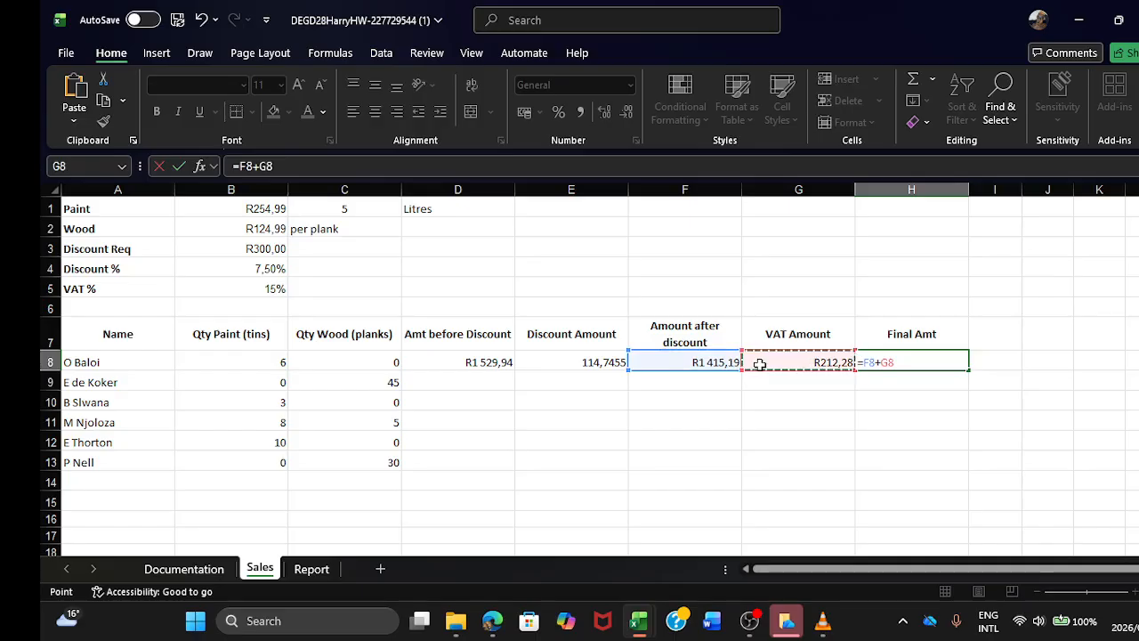
key("Return")
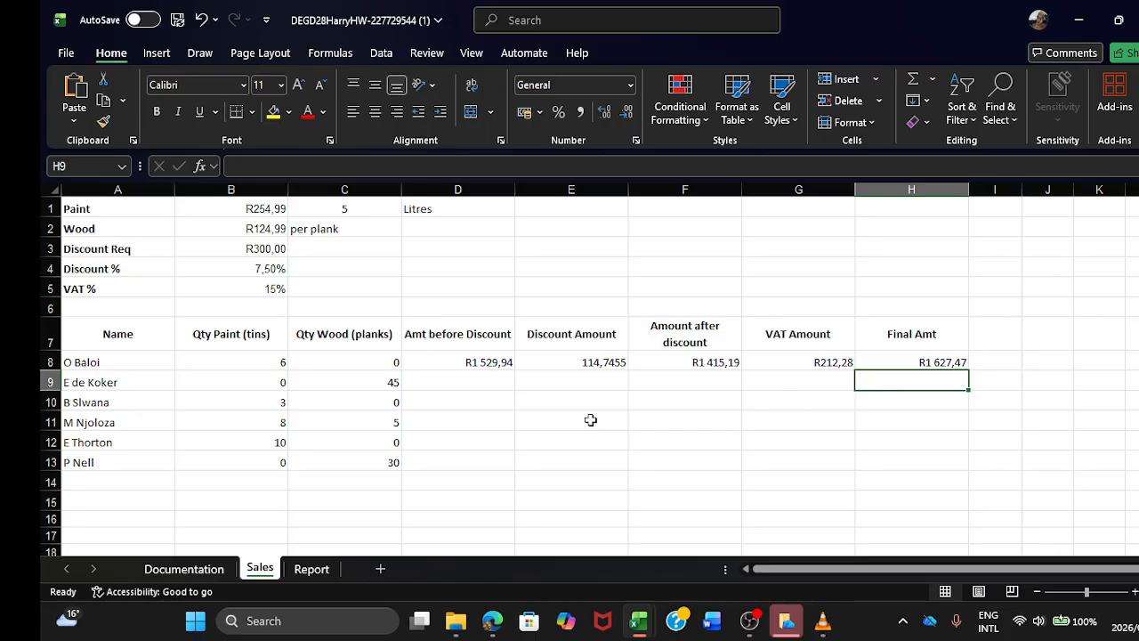
Step: Copy the Amt before Discount formula from D8 into D9:D13 for the remaining customers
left_click(452, 362)
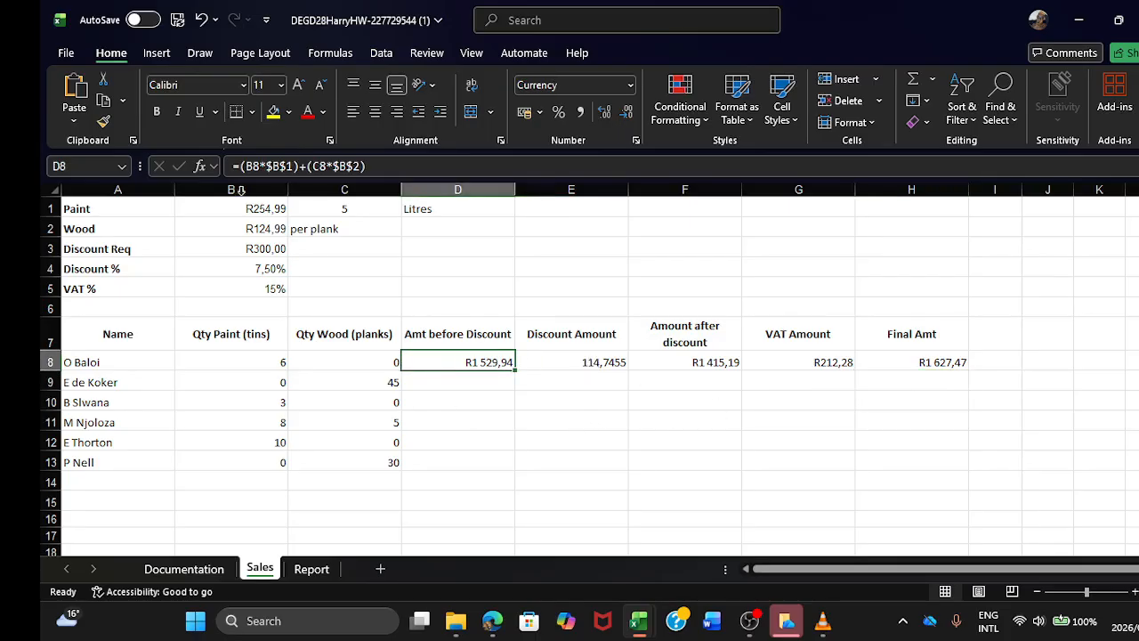
left_click(103, 101)
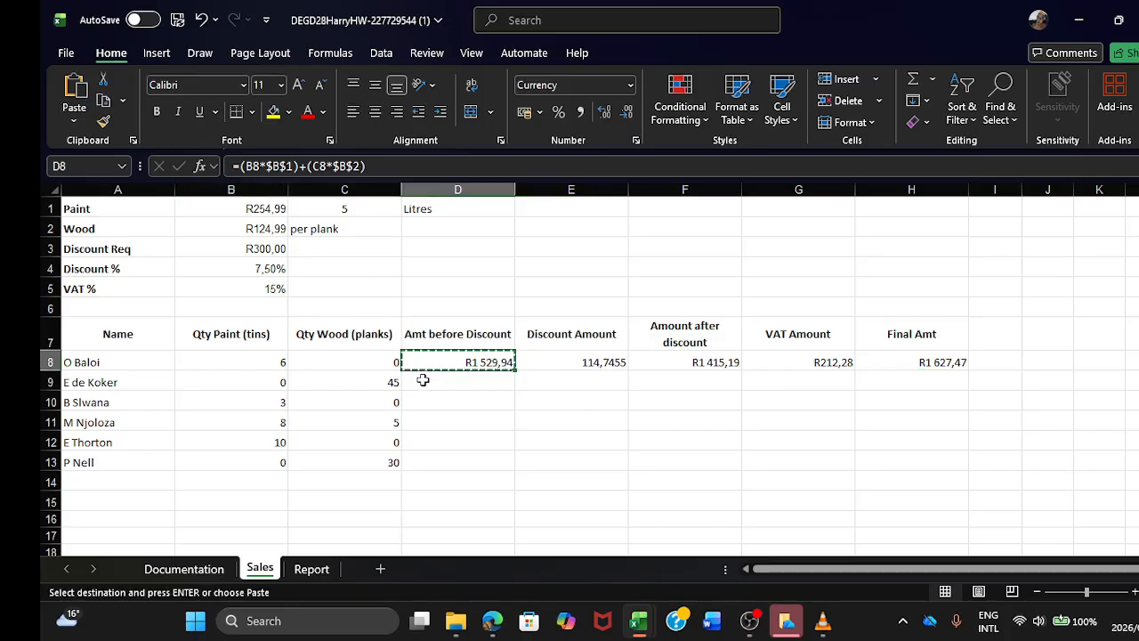
left_click_drag(427, 378, 440, 458)
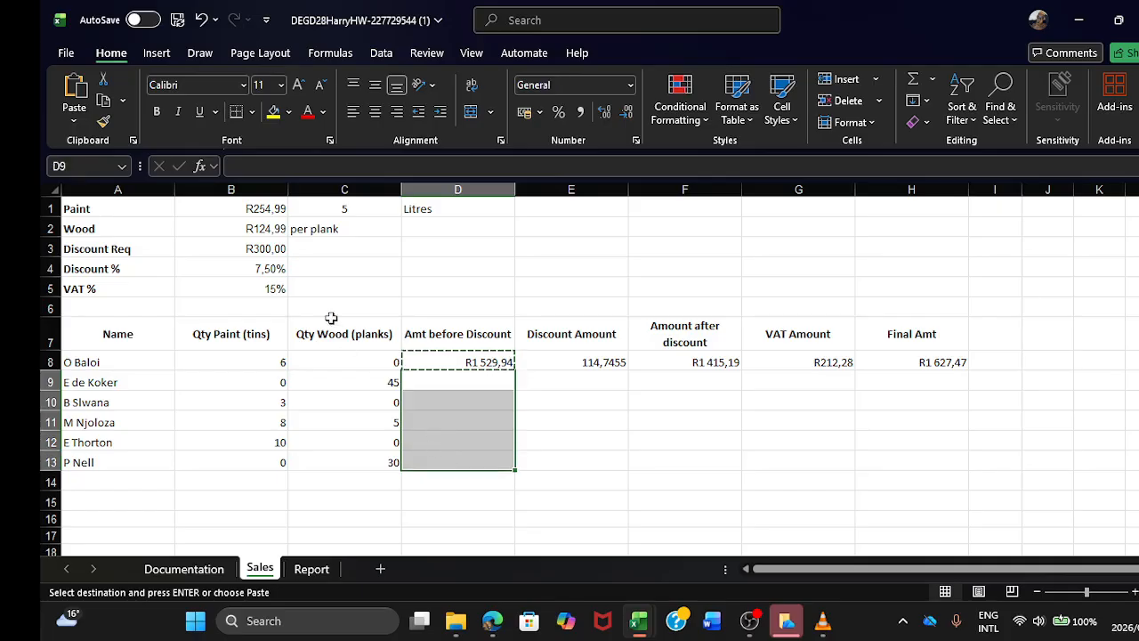
left_click(71, 91)
Step: Copy the Discount Amount formula from E8 into E9:E13
left_click(557, 383)
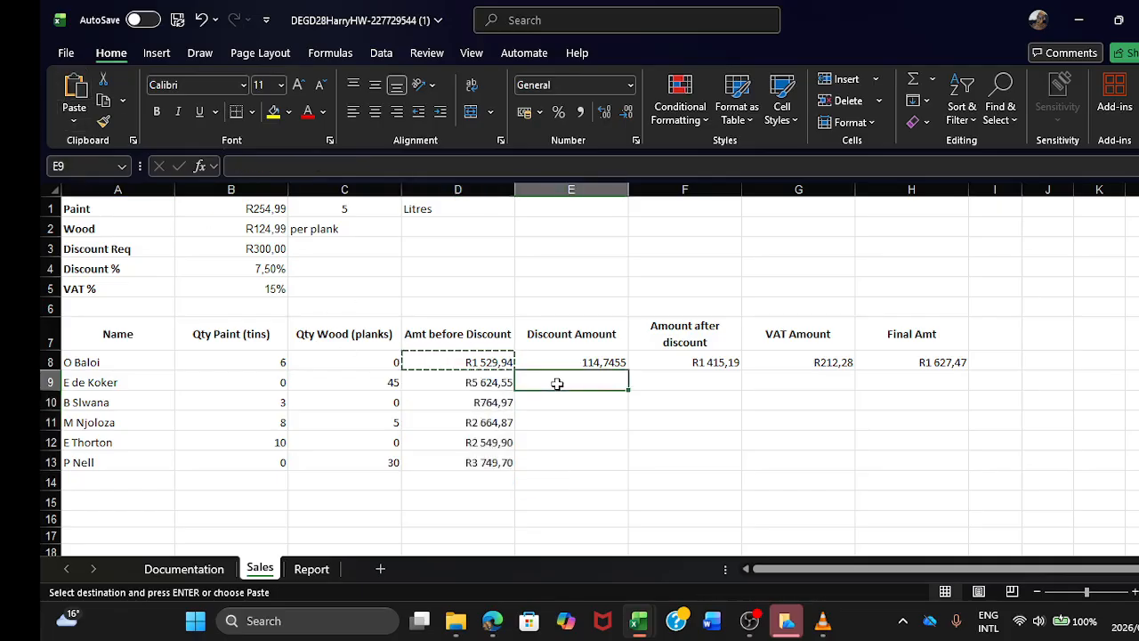
double_click(558, 382)
left_click(559, 362)
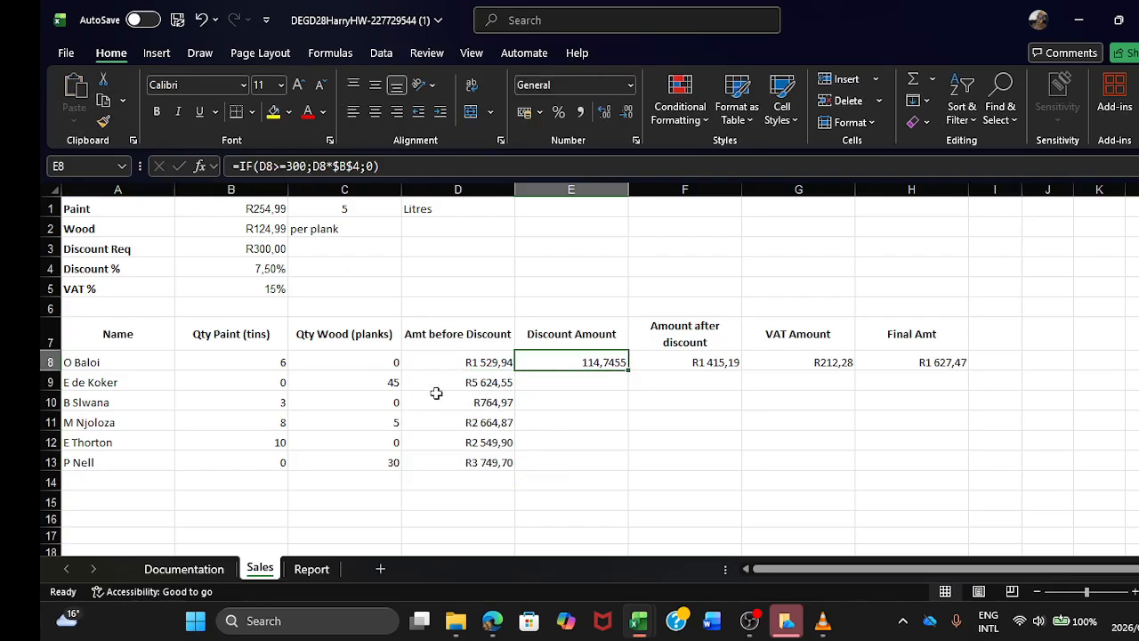
left_click(103, 100)
left_click_drag(559, 384, 587, 452)
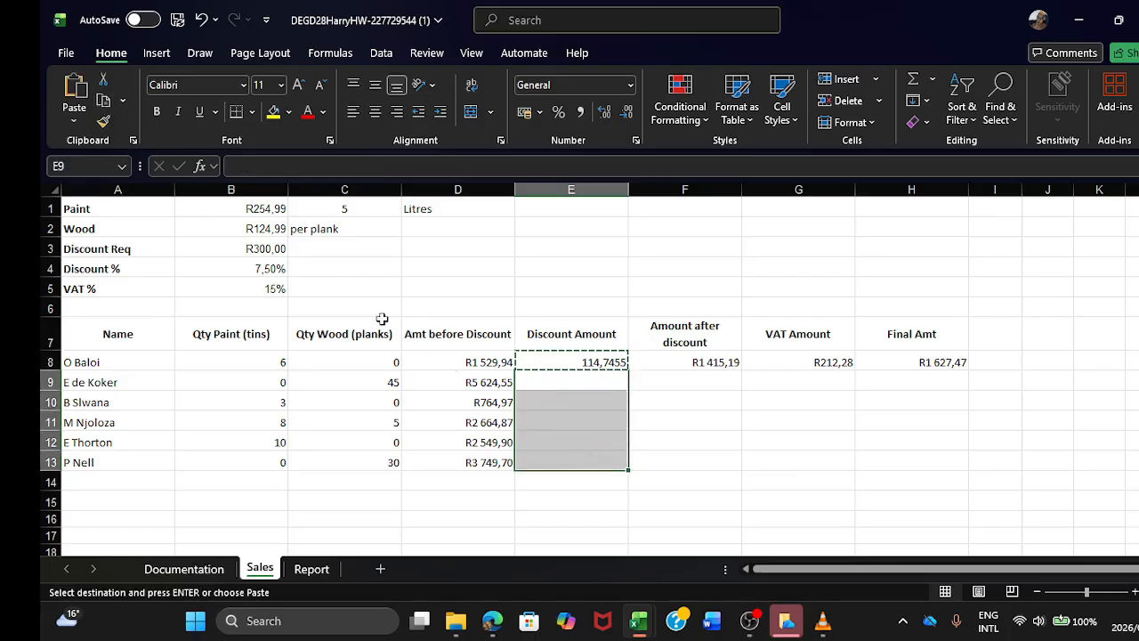
left_click(75, 98)
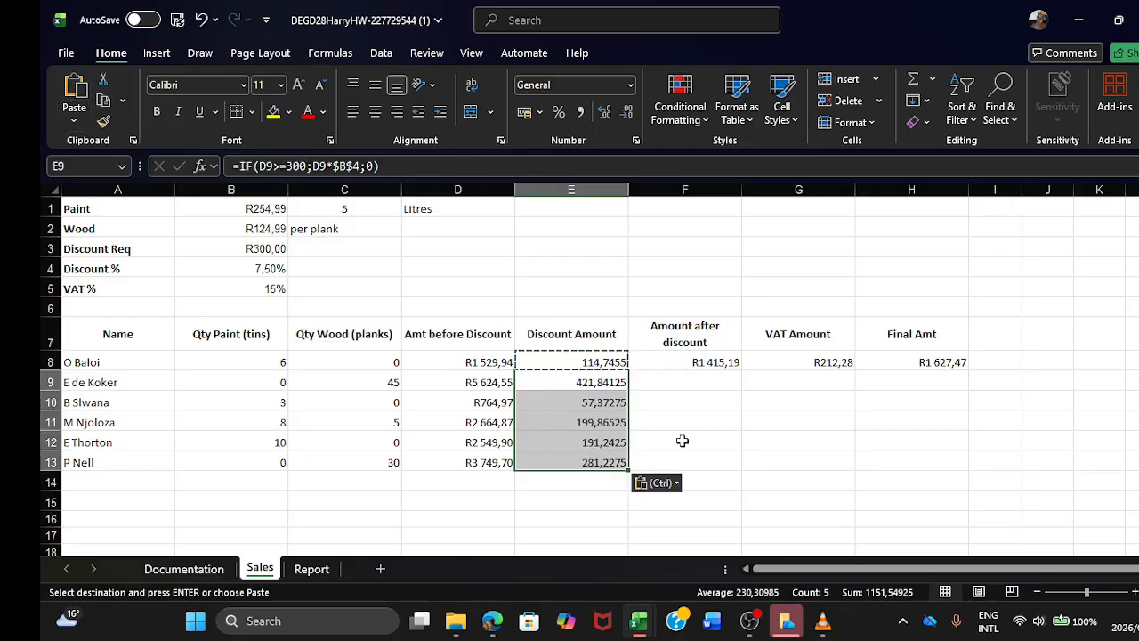
Step: Copy the Amount after discount formula from F8 into F9:F13
double_click(683, 383)
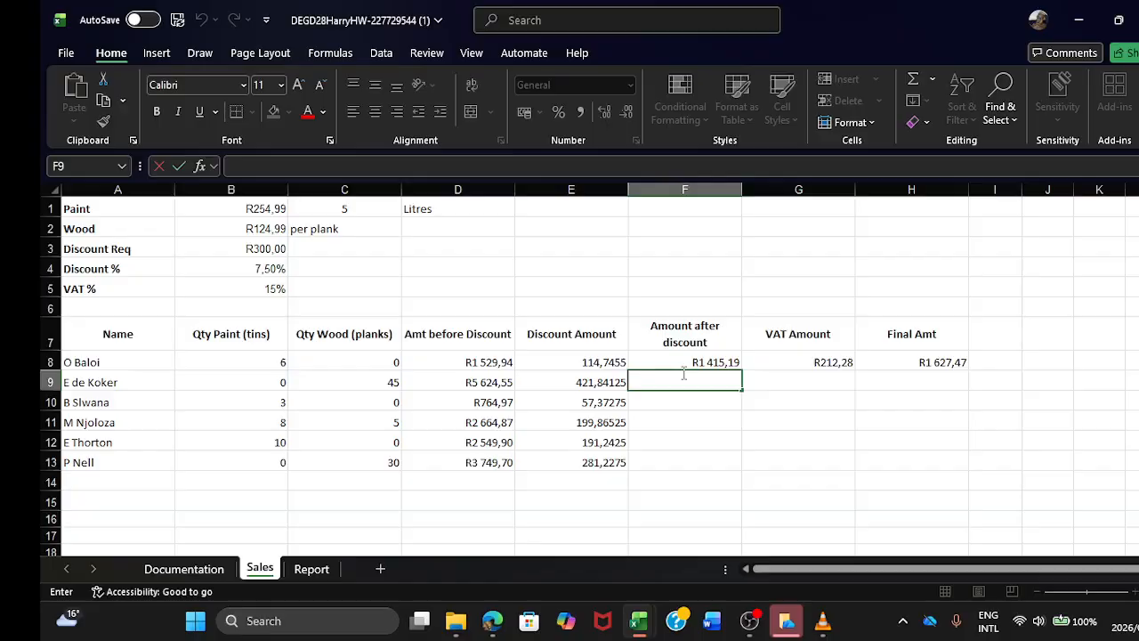
key("Up")
left_click(104, 100)
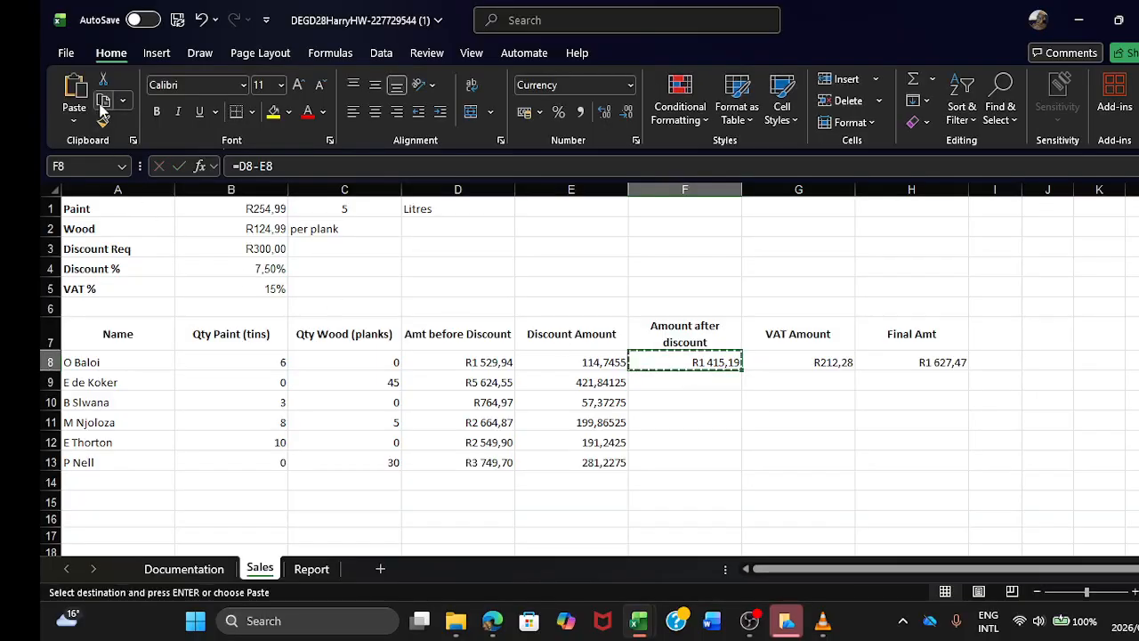
left_click_drag(658, 381, 703, 455)
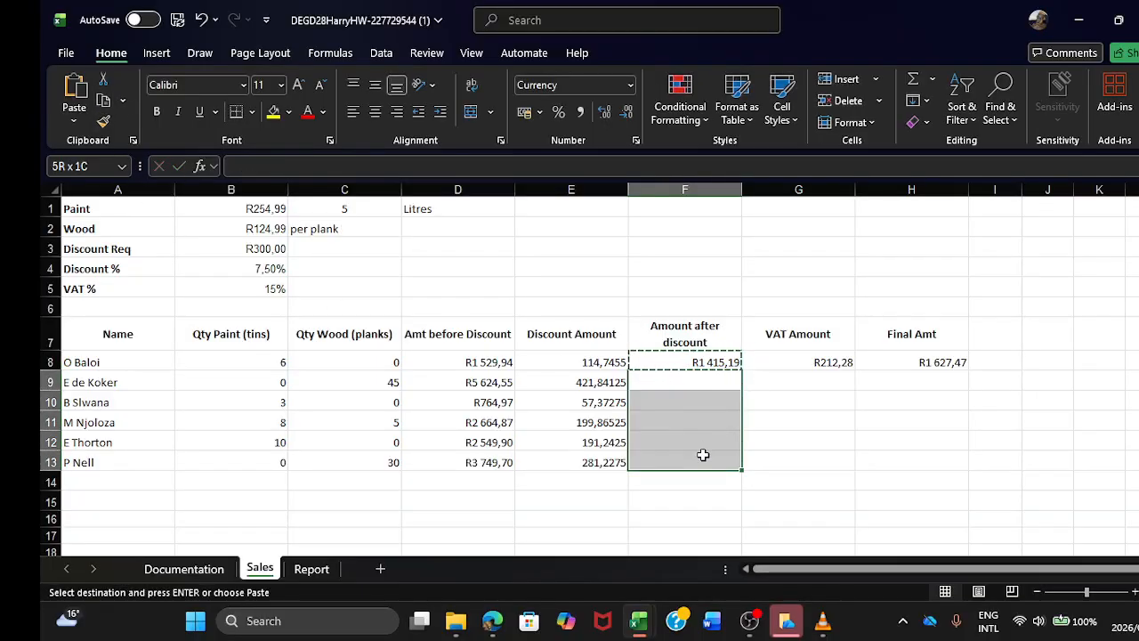
left_click(74, 89)
Step: Copy the VAT Amount formula from G8 into G9:G13 for the remaining customers
double_click(781, 380)
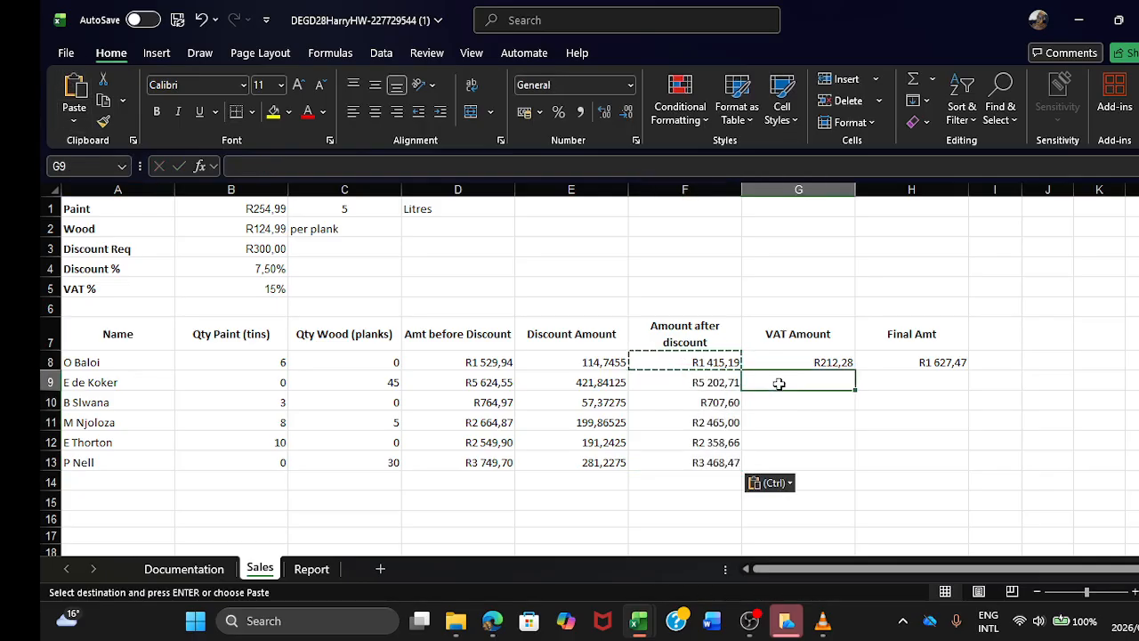
left_click(785, 360)
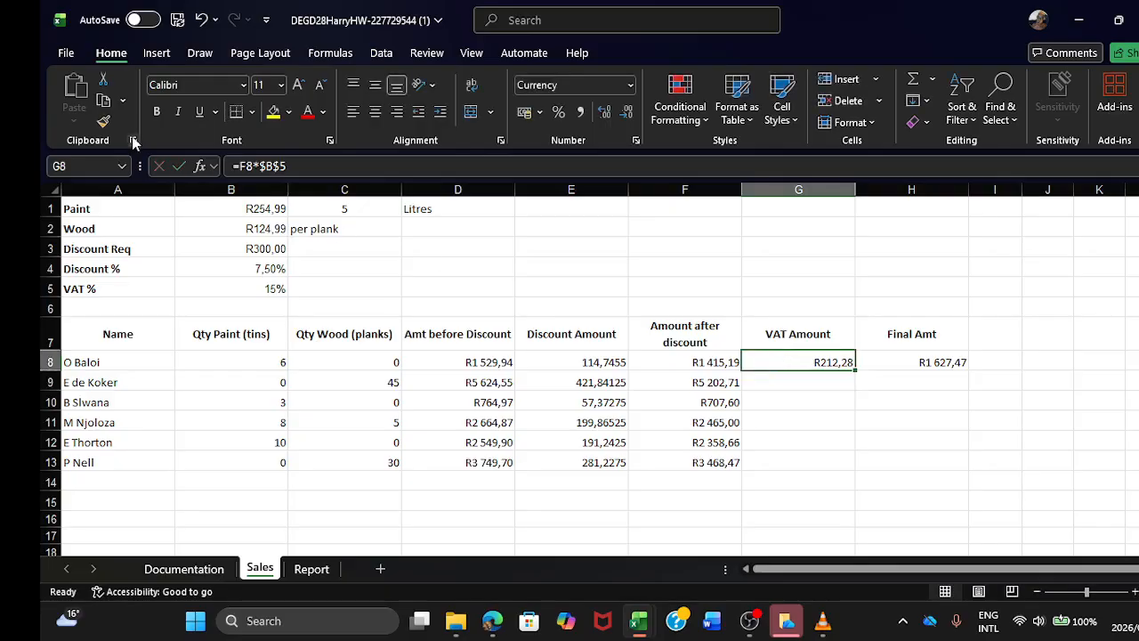
left_click(103, 100)
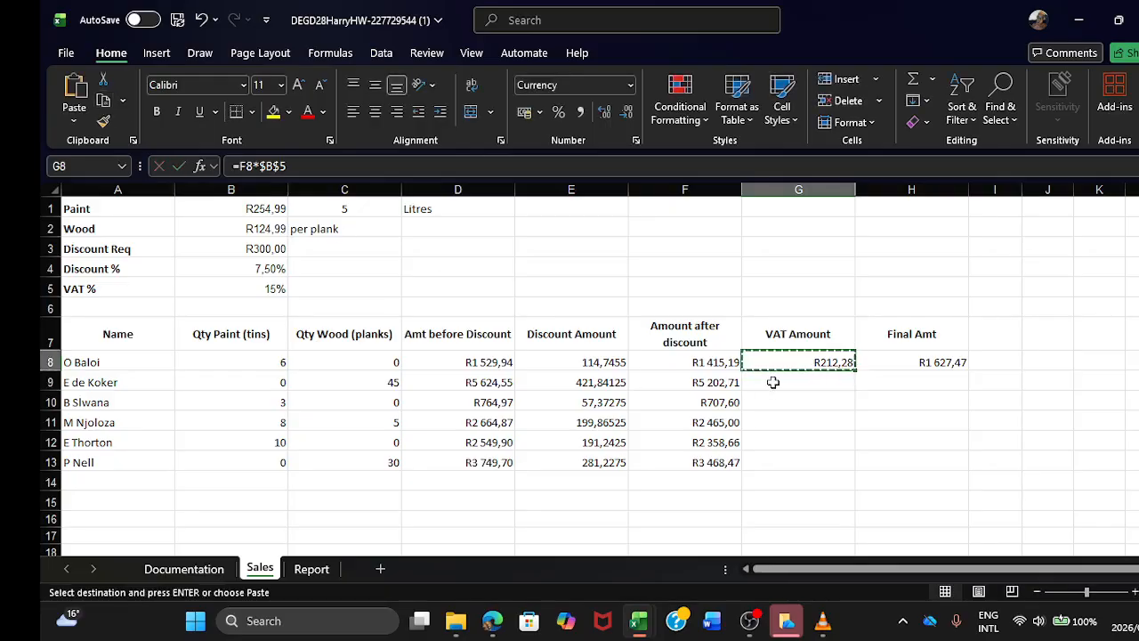
left_click_drag(771, 381, 815, 455)
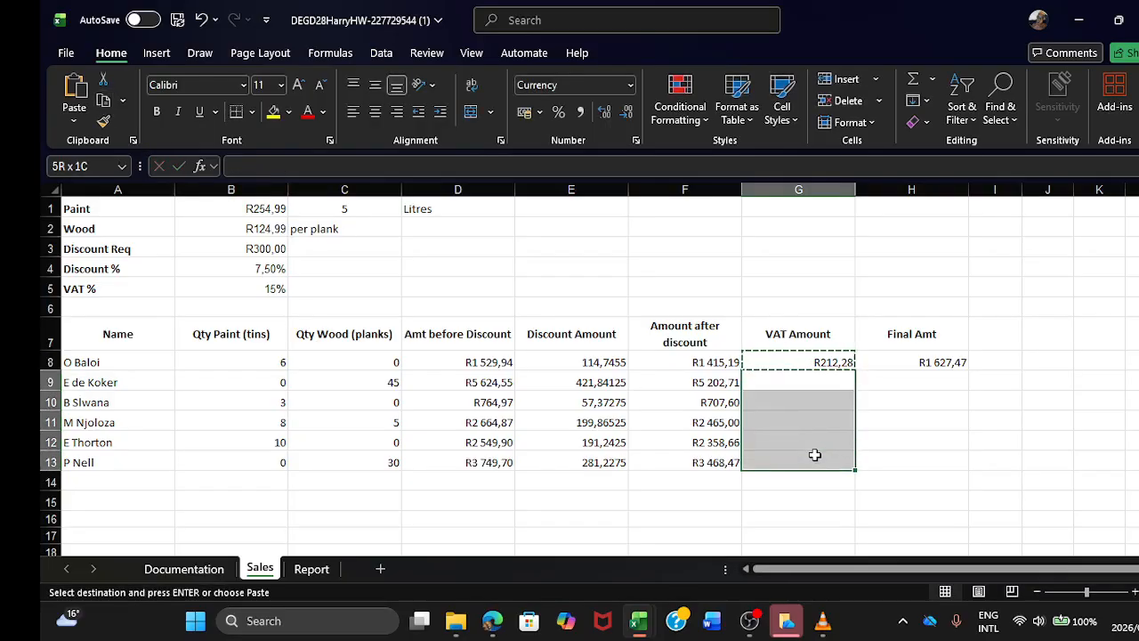
left_click(75, 94)
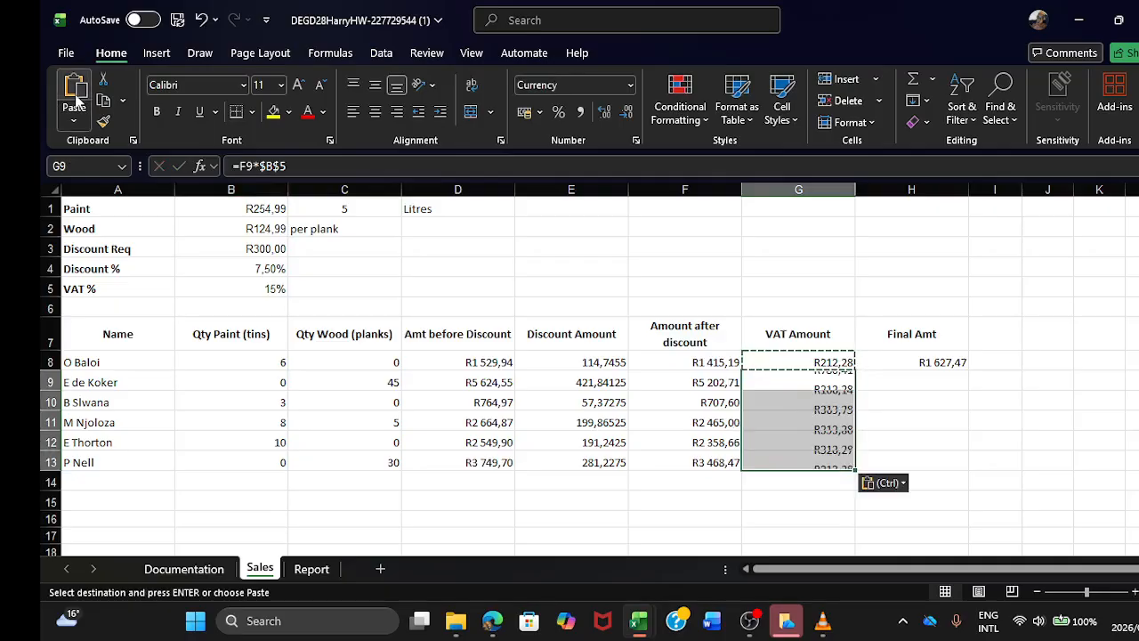
double_click(803, 482)
Step: Copy the Final Amt formula from H8 into H9:H13 for the remaining customers
left_click(895, 384)
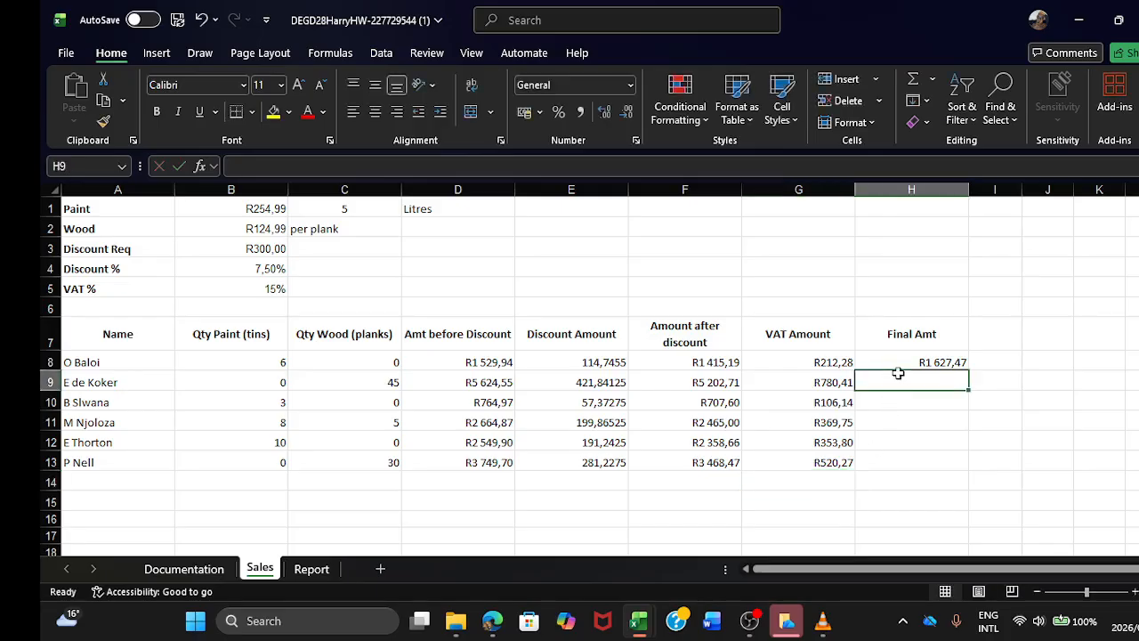
left_click(900, 364)
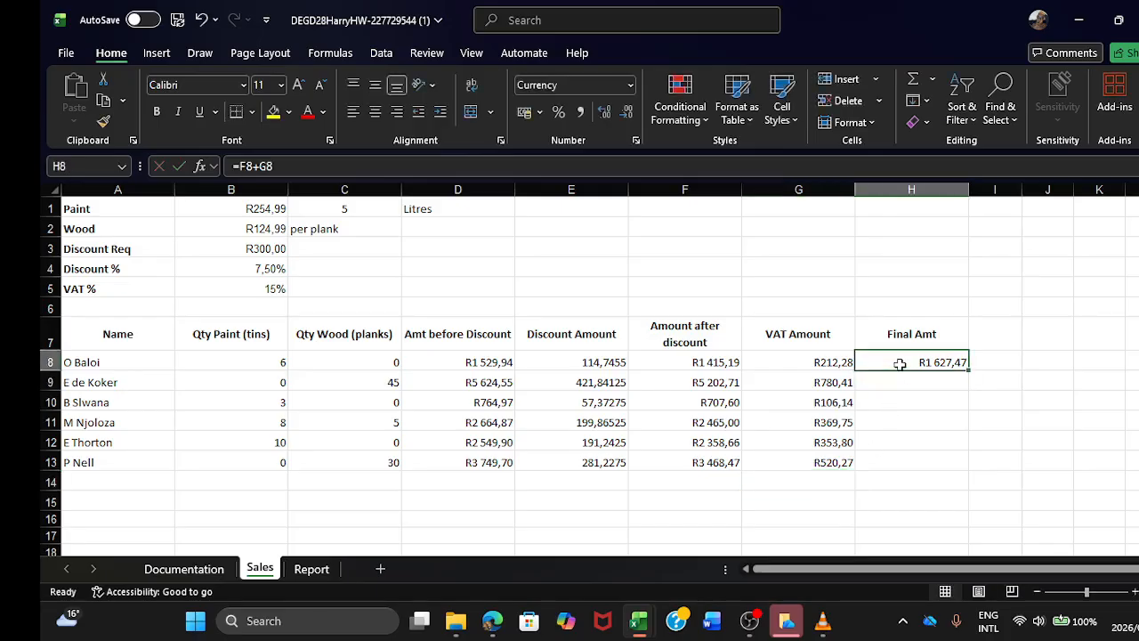
left_click(104, 101)
left_click_drag(870, 384, 900, 455)
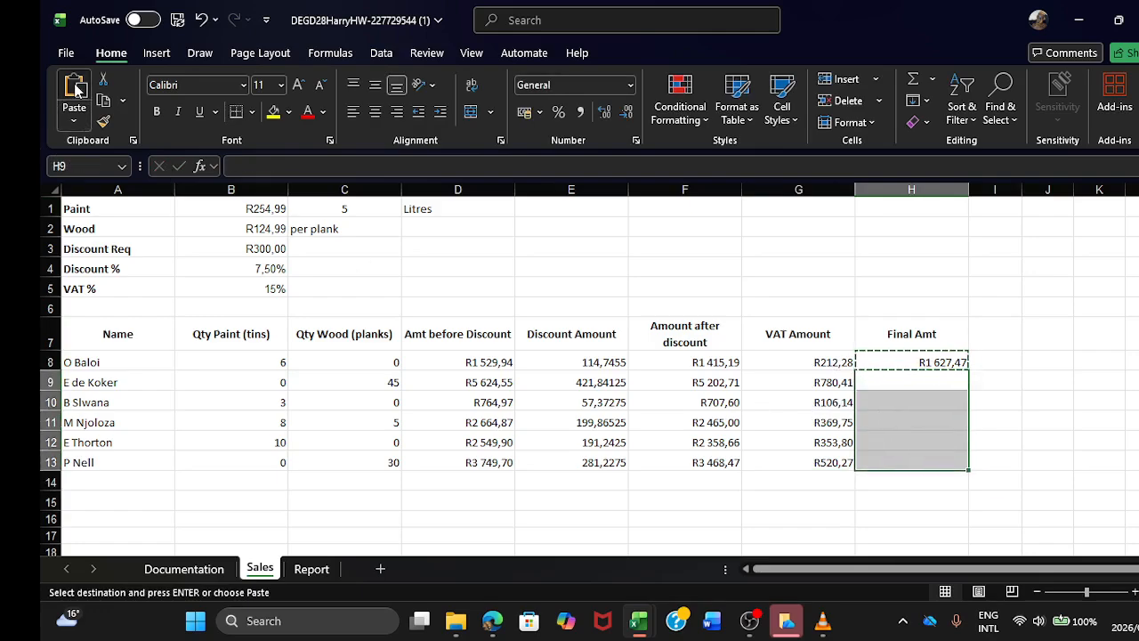
left_click(76, 114)
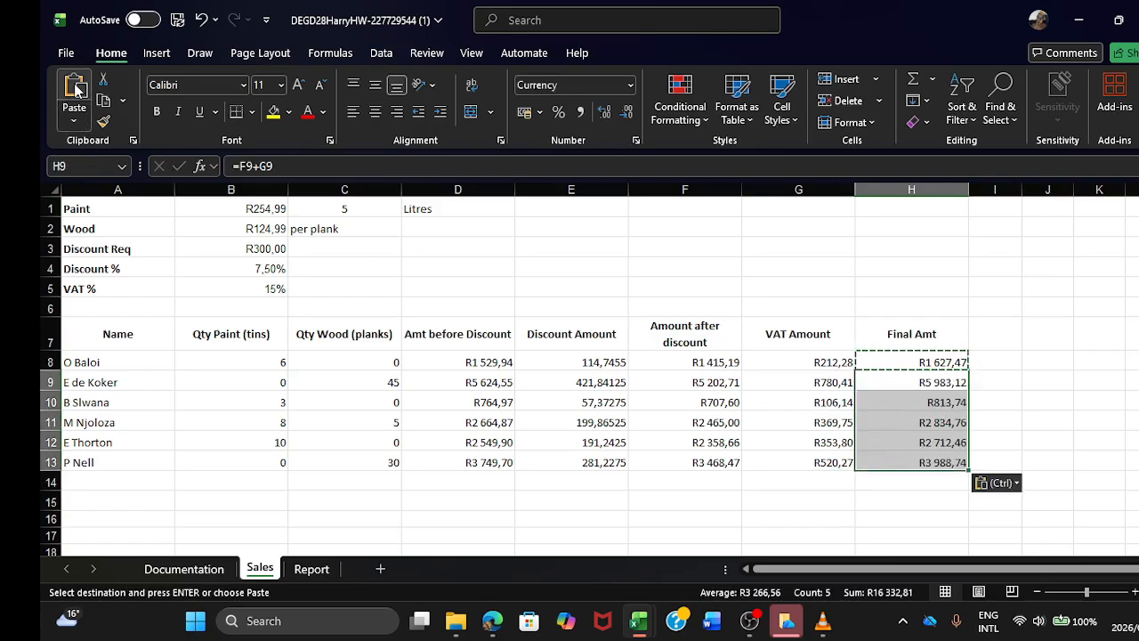
left_click(804, 483)
left_click(806, 503)
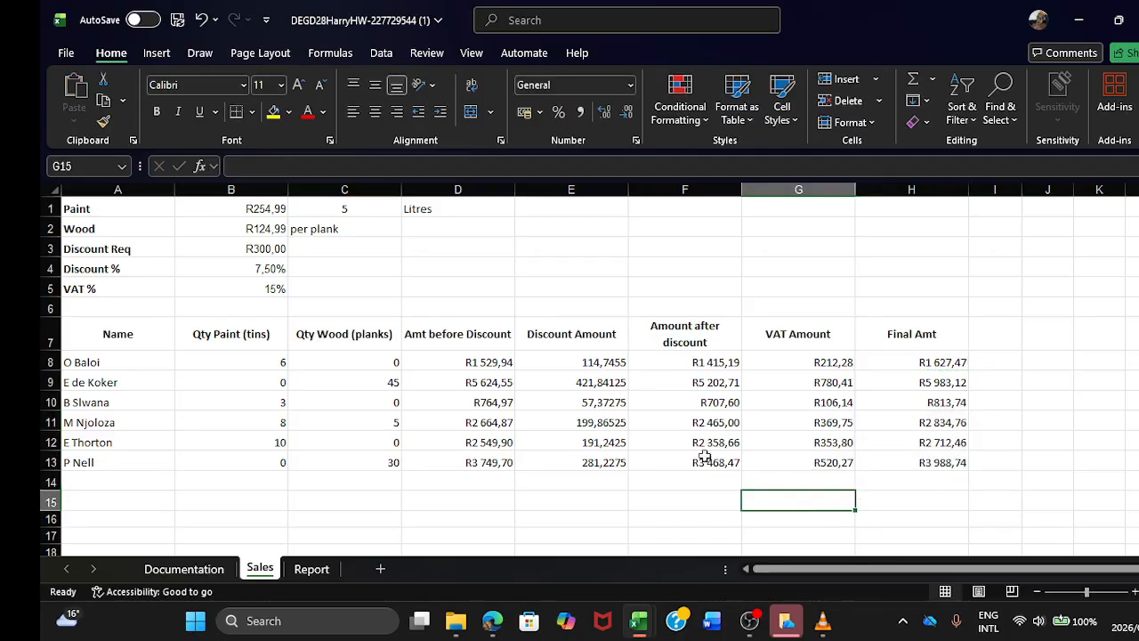
Step: Format all calculated amounts in D8:H13 as Currency
left_click(578, 363)
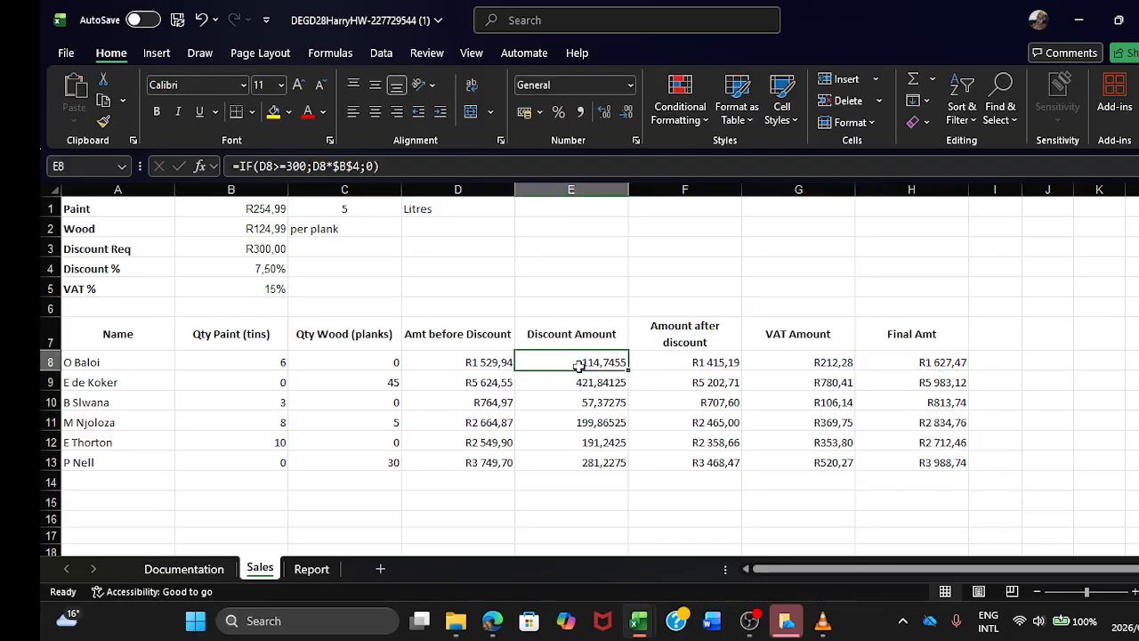
left_click_drag(579, 365, 588, 422)
left_click(487, 363)
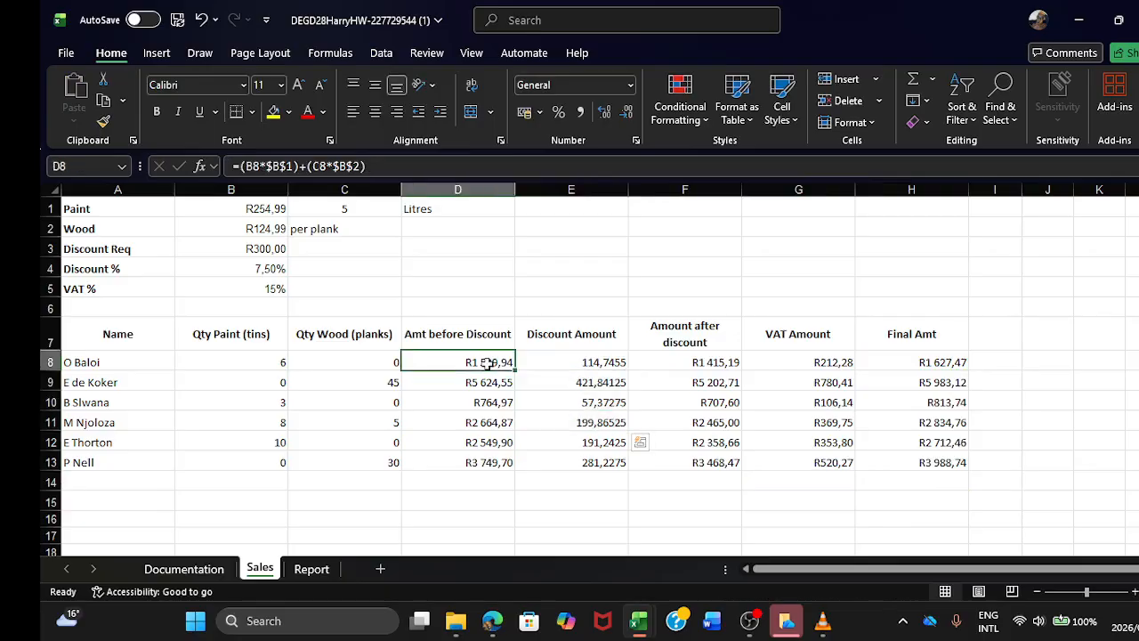
left_click_drag(488, 363, 488, 405)
left_click(473, 482)
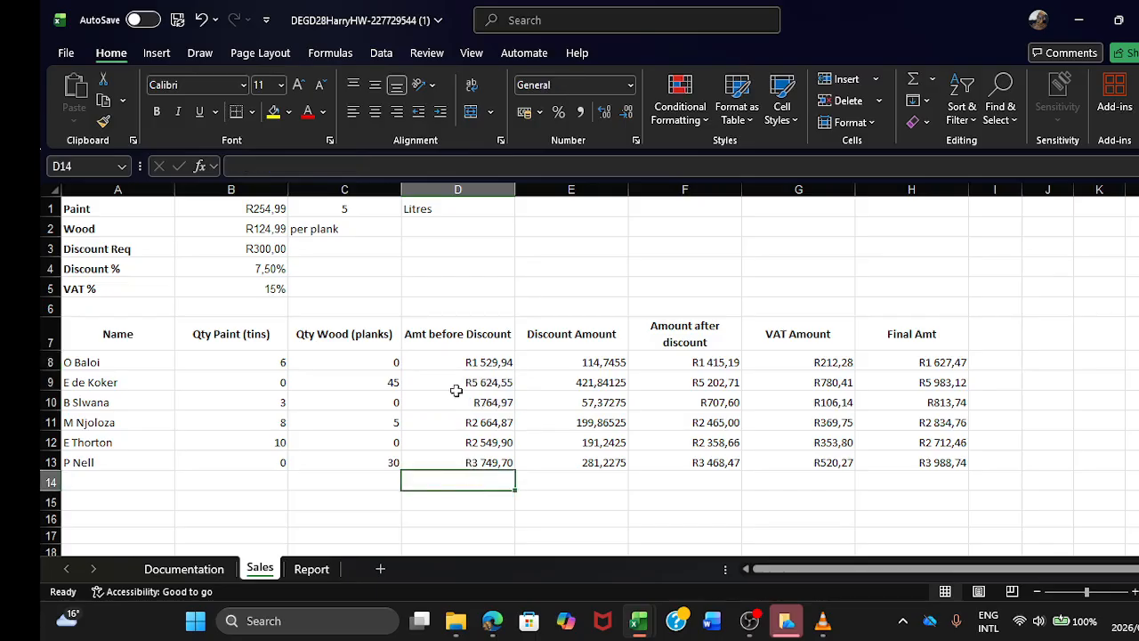
left_click_drag(457, 362, 906, 461)
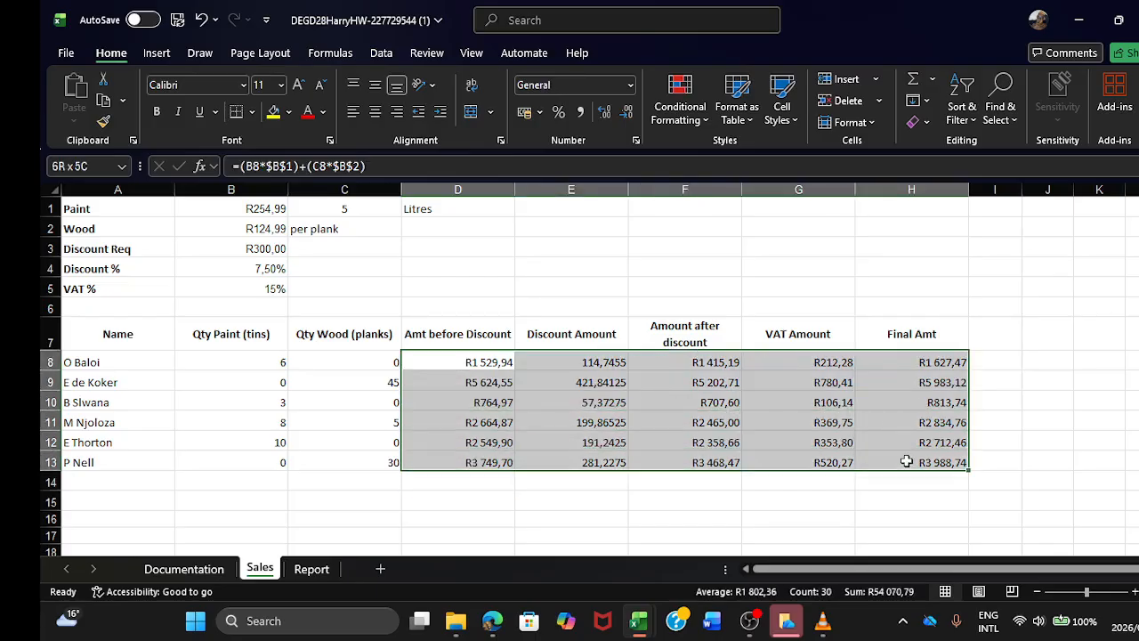
left_click(630, 84)
left_click(584, 194)
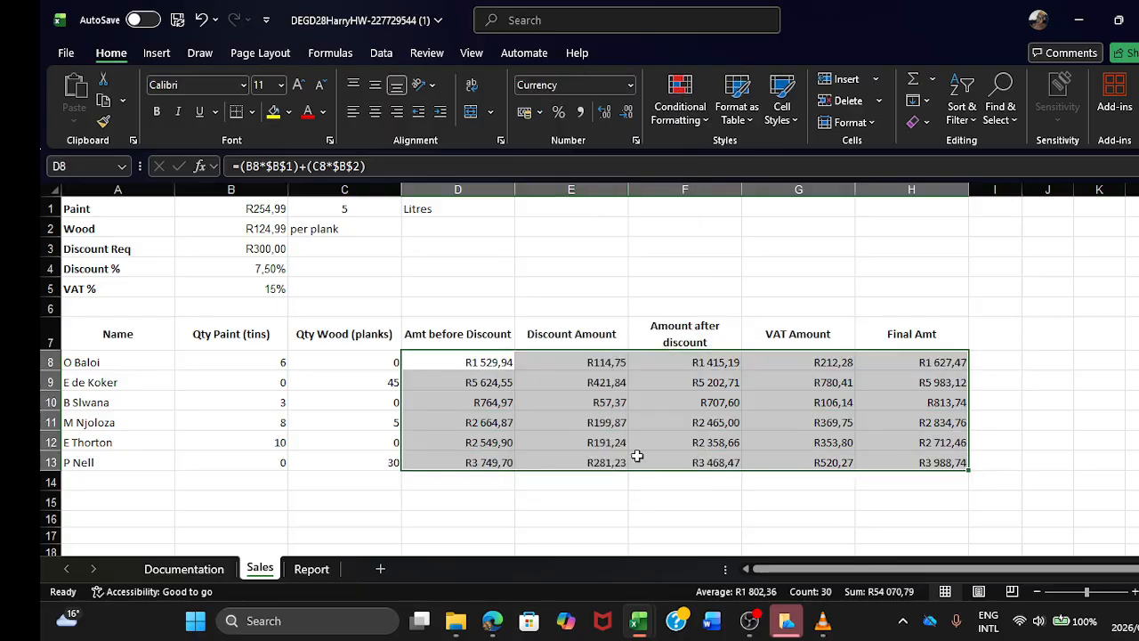
left_click(629, 503)
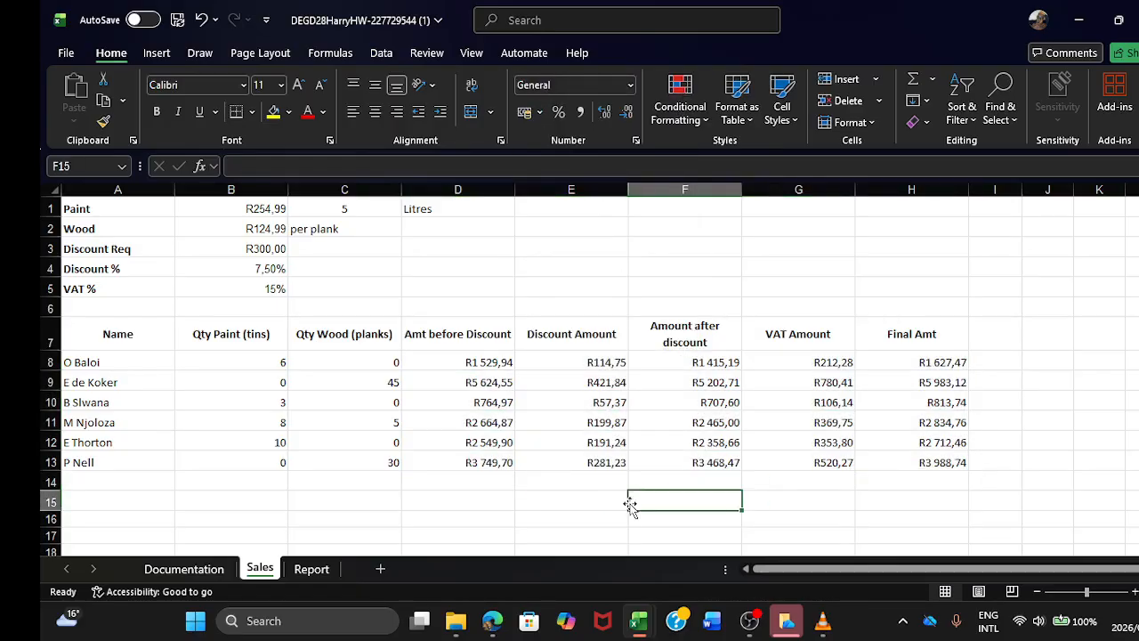
Step: Change the Amount after discount formula in F8 to =ROUND(D8-E8;0) so it rounds to zero decimals
left_click(600, 363)
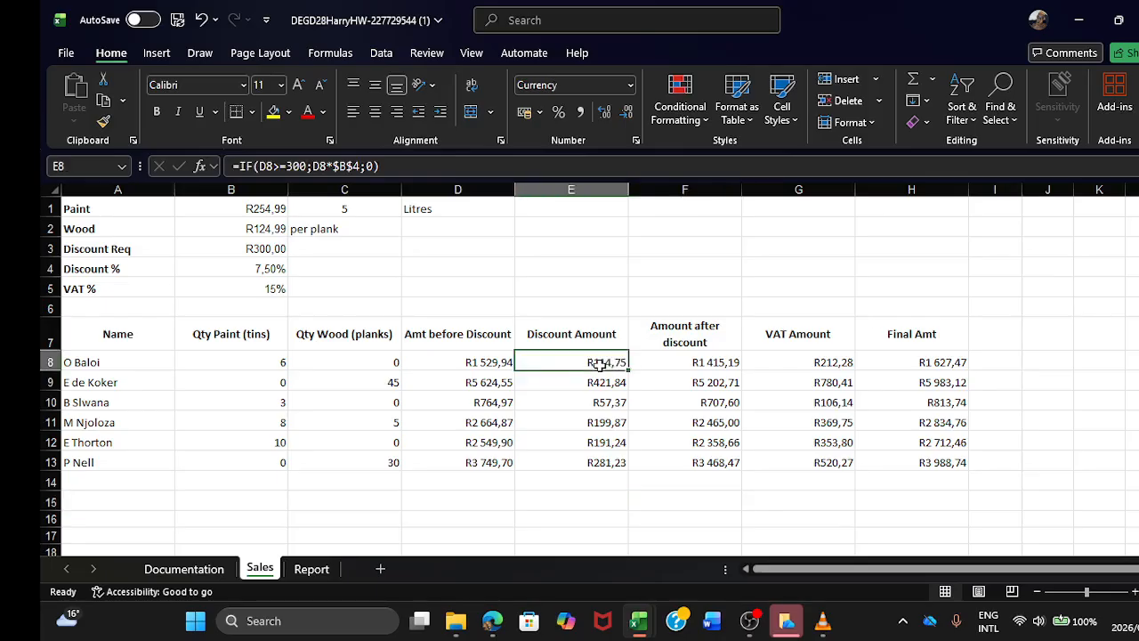
left_click(682, 365)
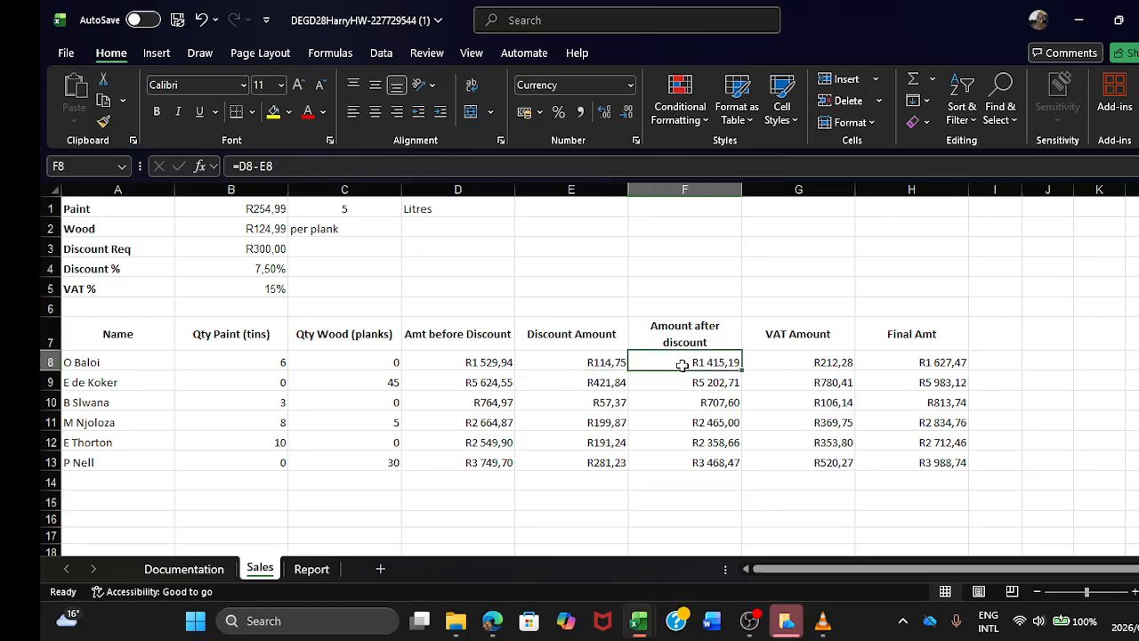
left_click(240, 171)
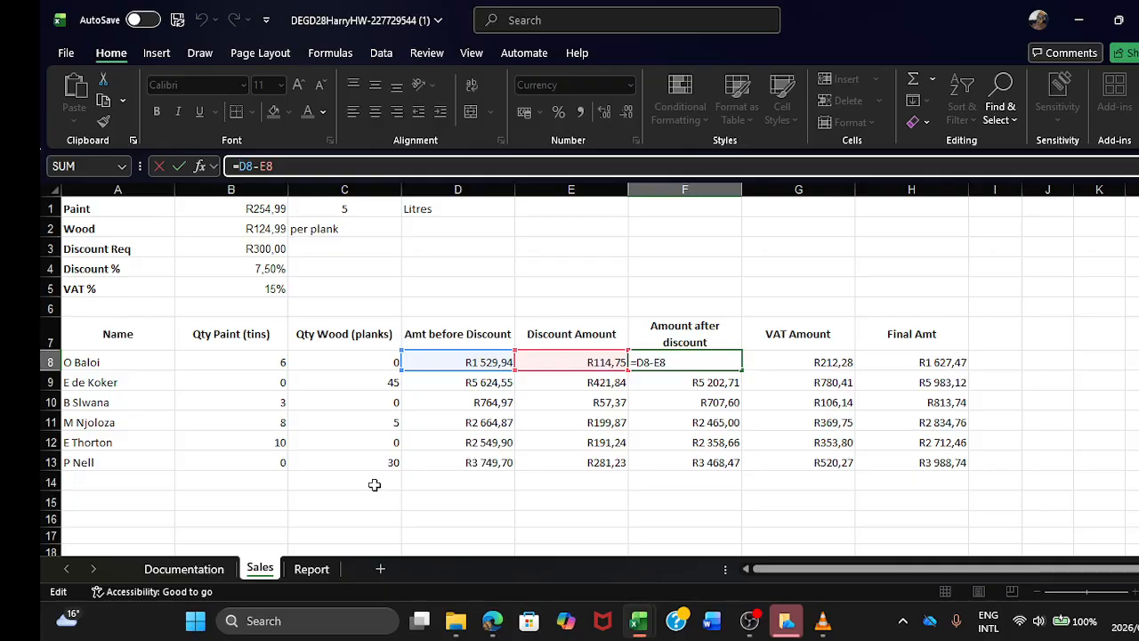
type("Roun")
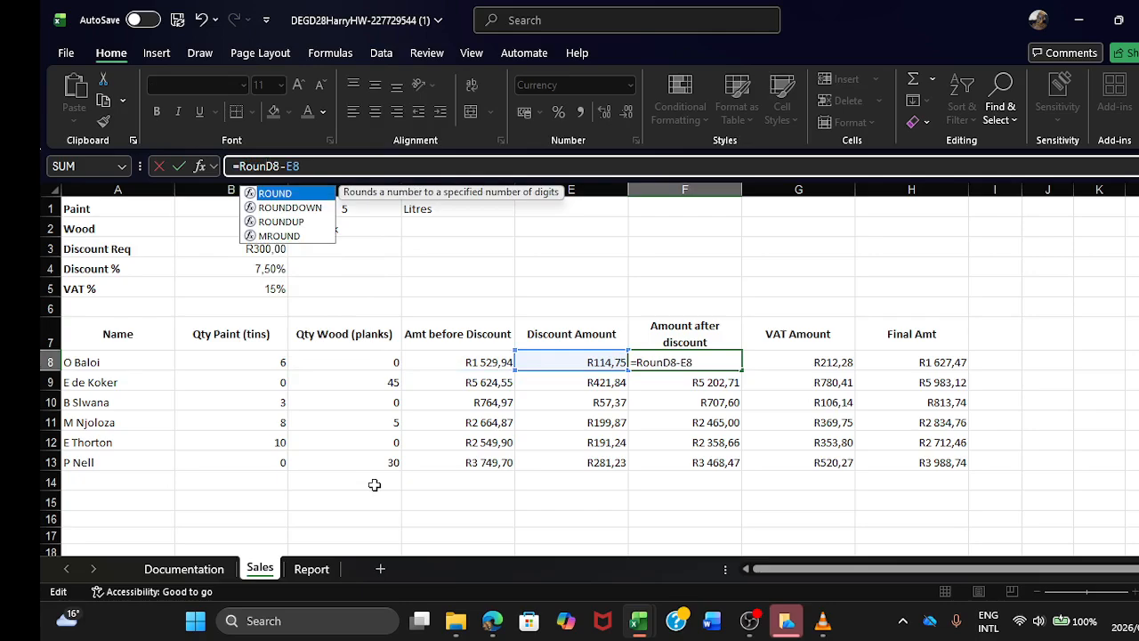
key("BackSpace")
key("BackSpace")
key("BackSpace")
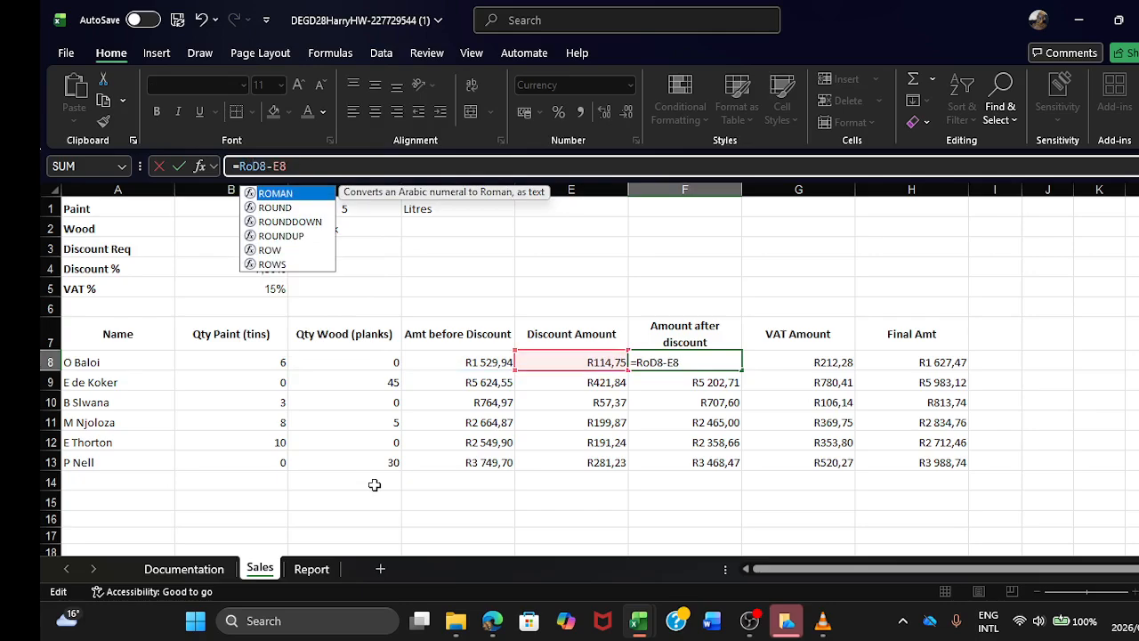
key("Escape")
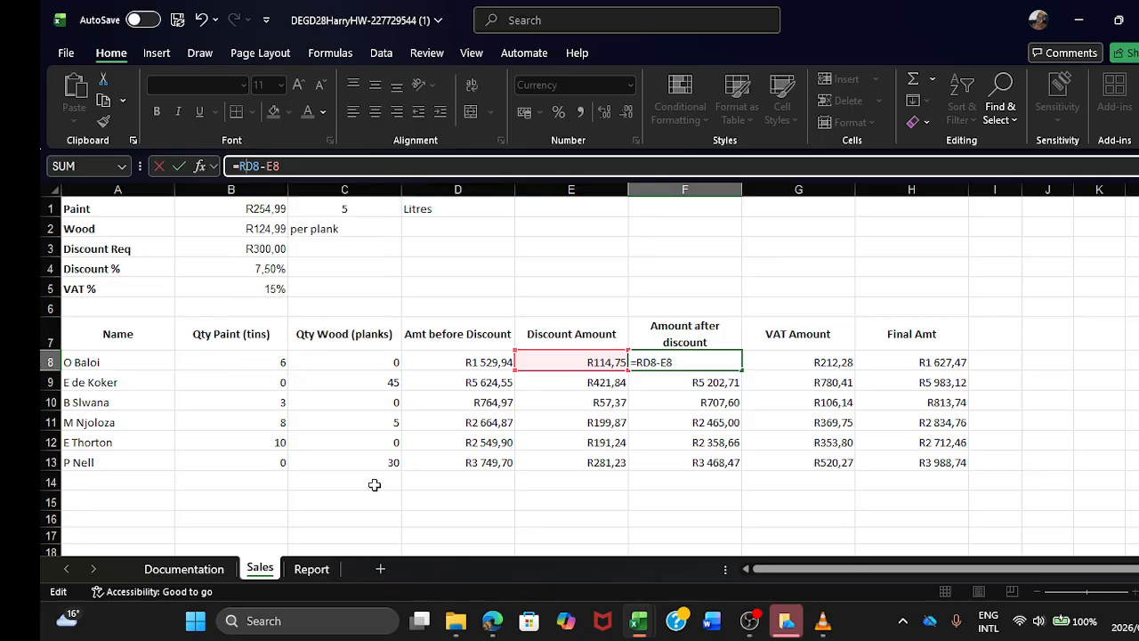
type("OUND")
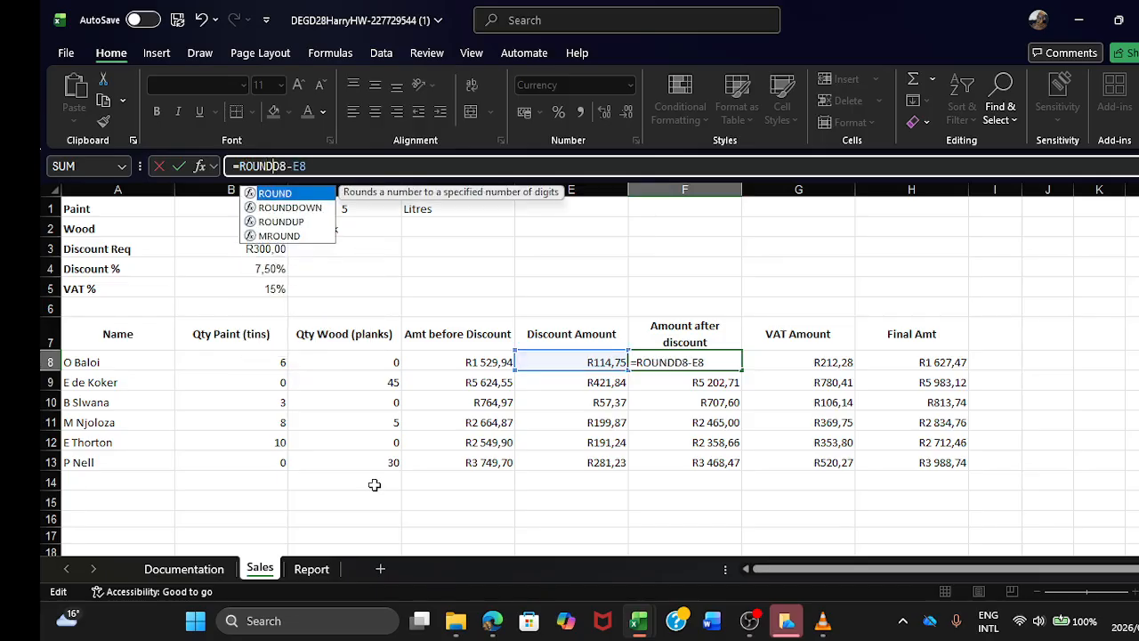
type("(")
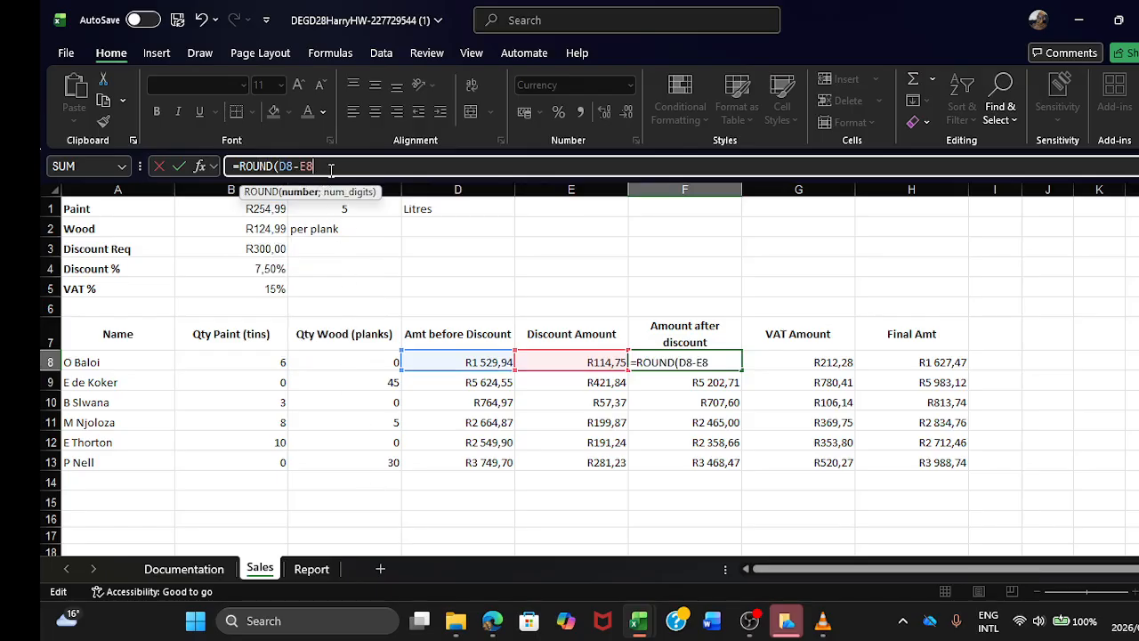
type(";")
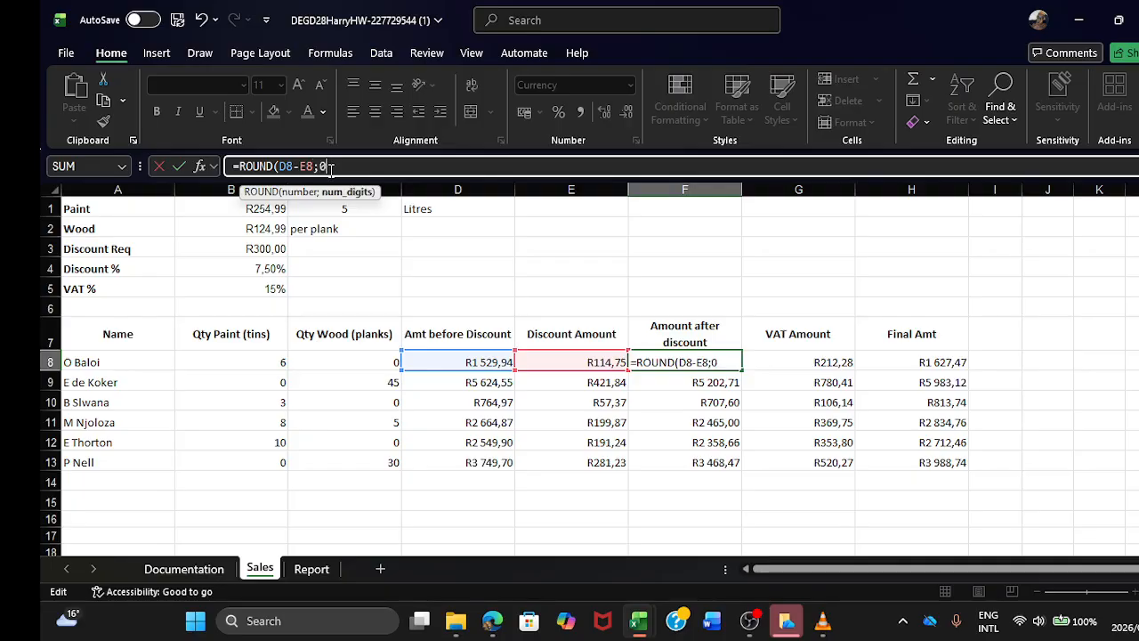
type("0")
key("Return")
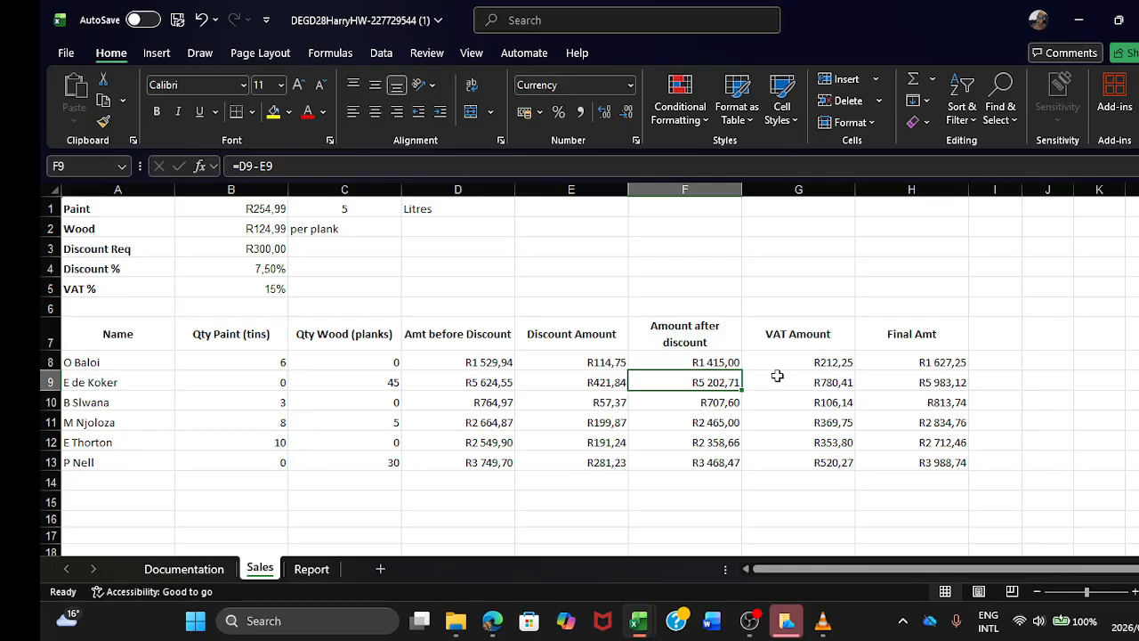
Step: Clear the unrounded Amount after discount formulas from F9:F13
key("BackSpace")
key("Return")
key("BackSpace")
key("Return")
key("BackSpace")
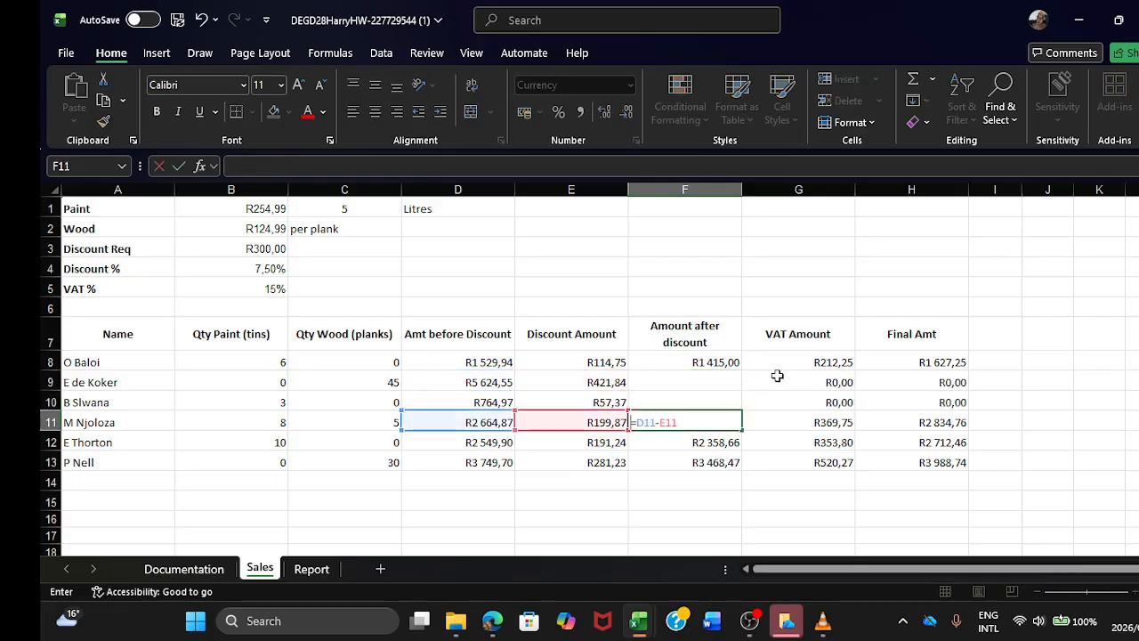
key("Return")
key("BackSpace")
key("Return")
key("BackSpace")
key("Return")
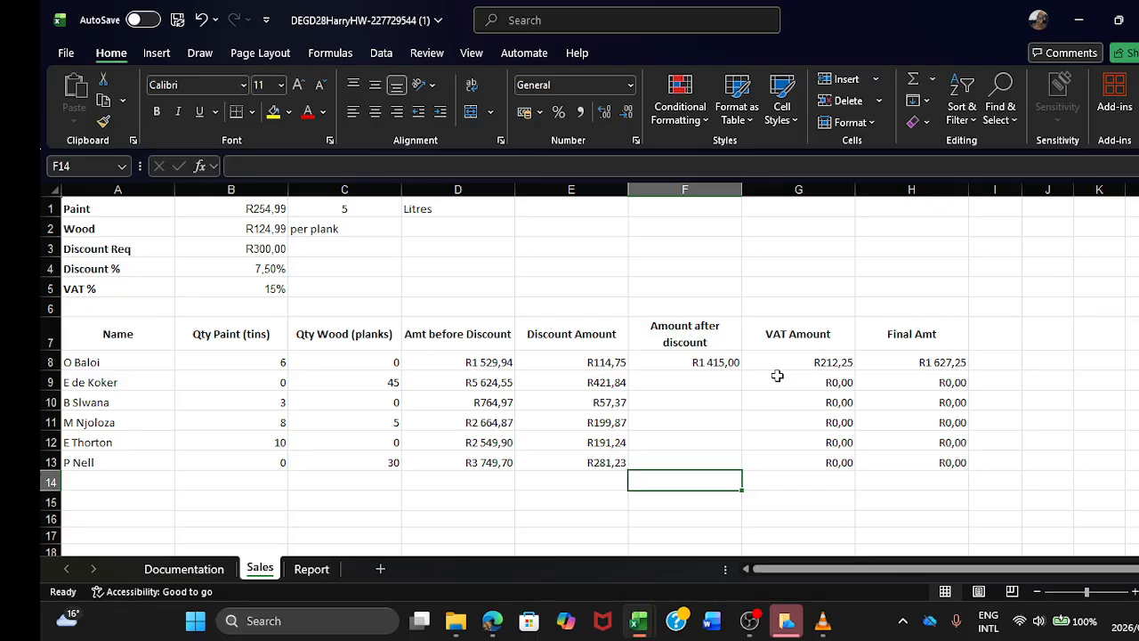
Step: Copy the rounded Amount after discount formula from F8 into F9:F13
left_click(694, 362)
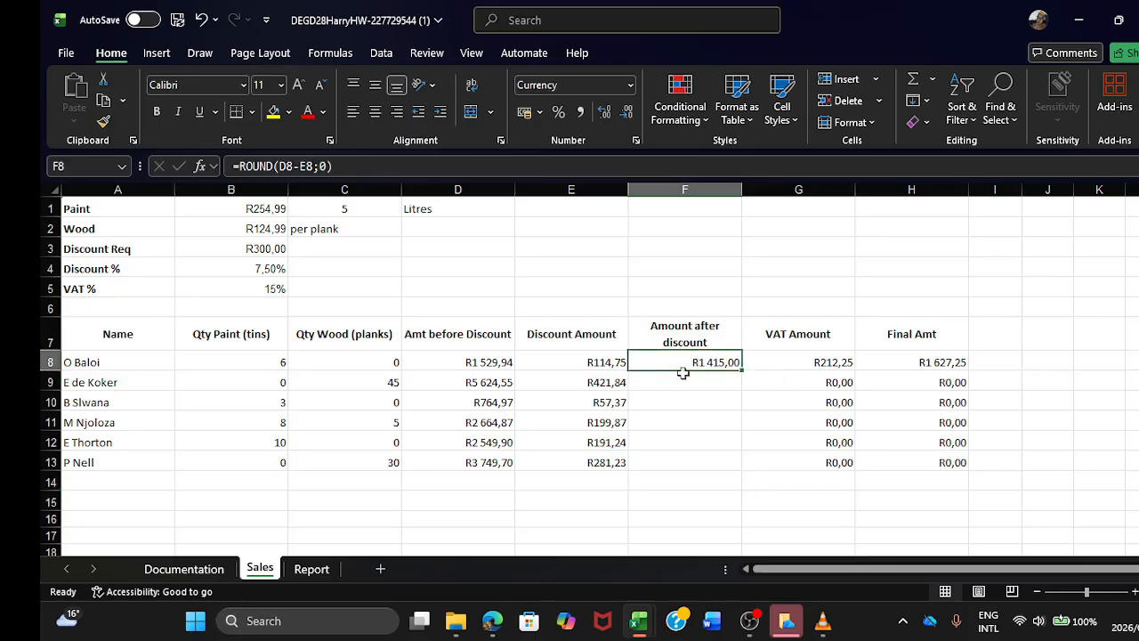
left_click(103, 100)
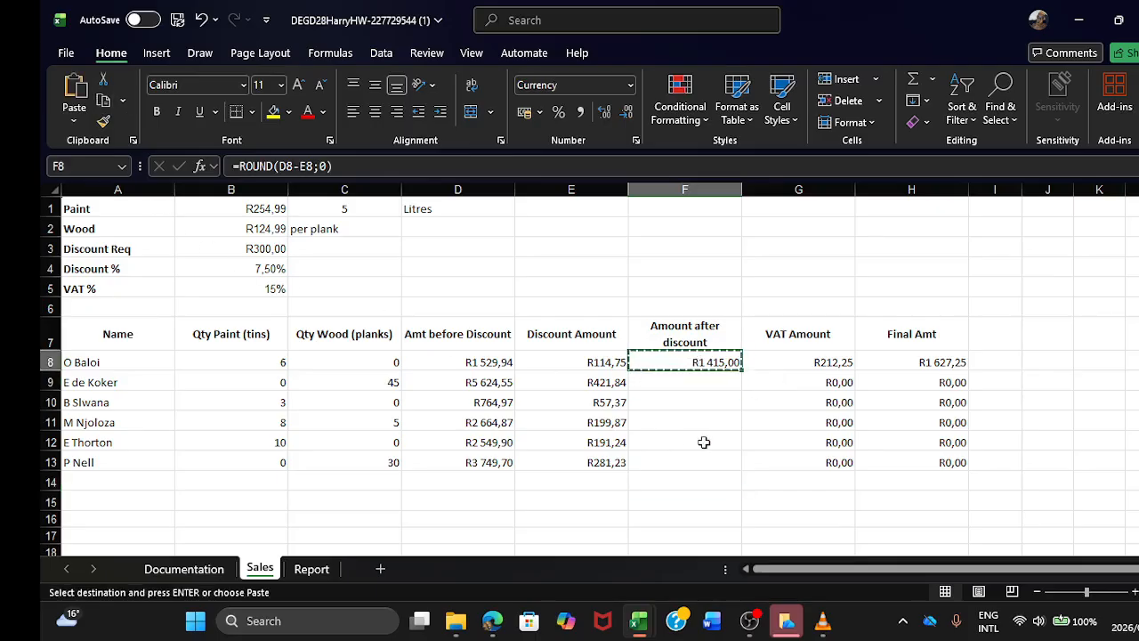
left_click_drag(684, 384, 691, 456)
left_click(73, 89)
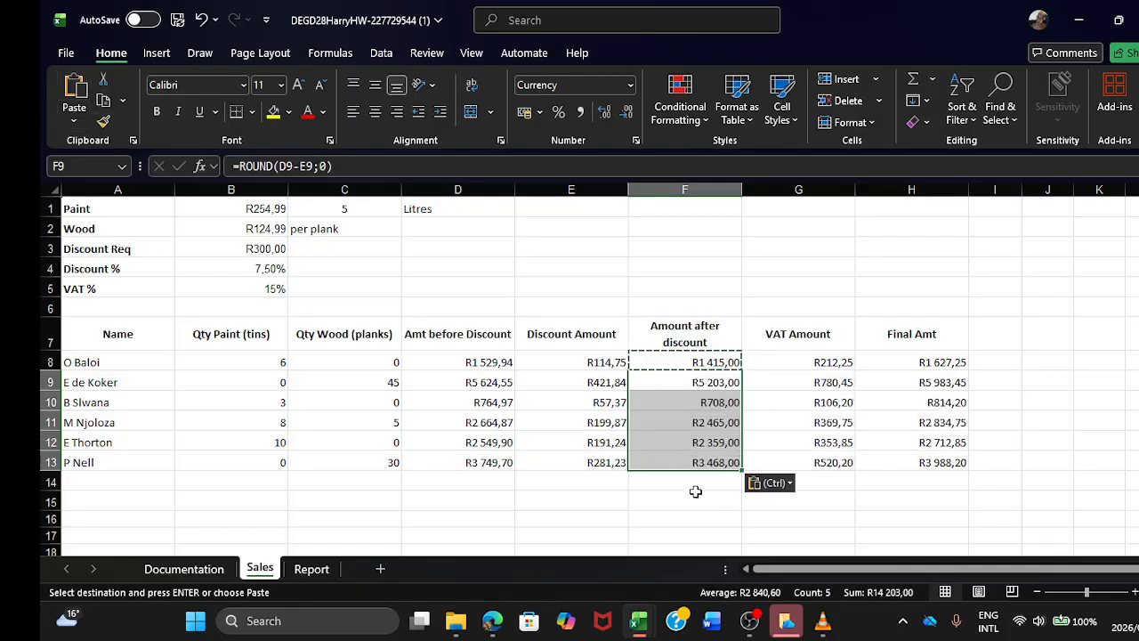
left_click(695, 485)
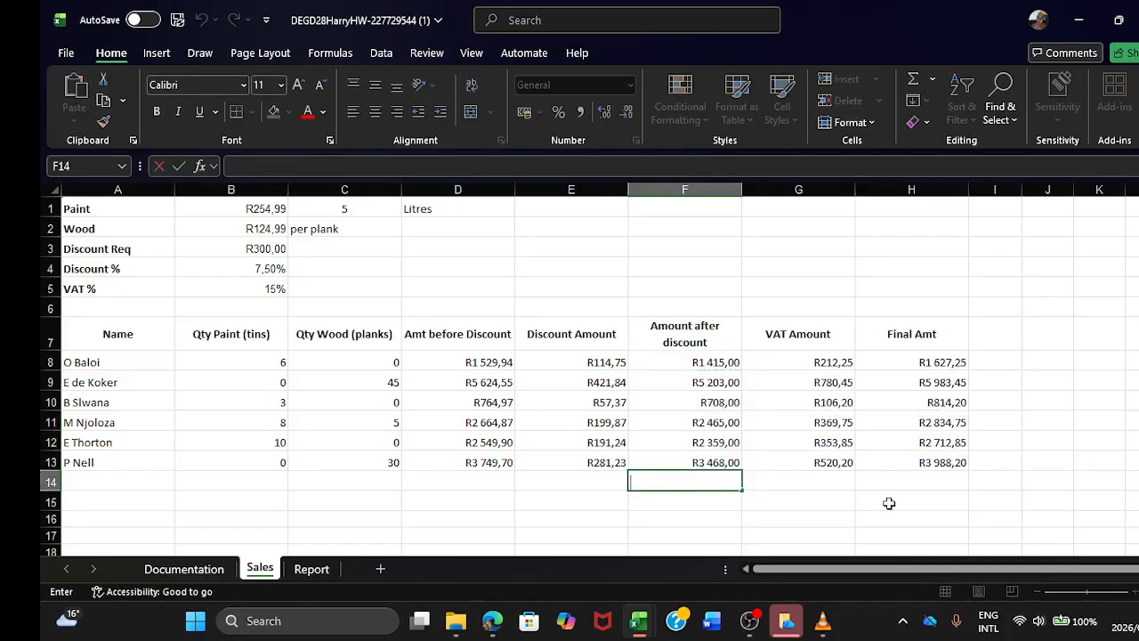
left_click(845, 498)
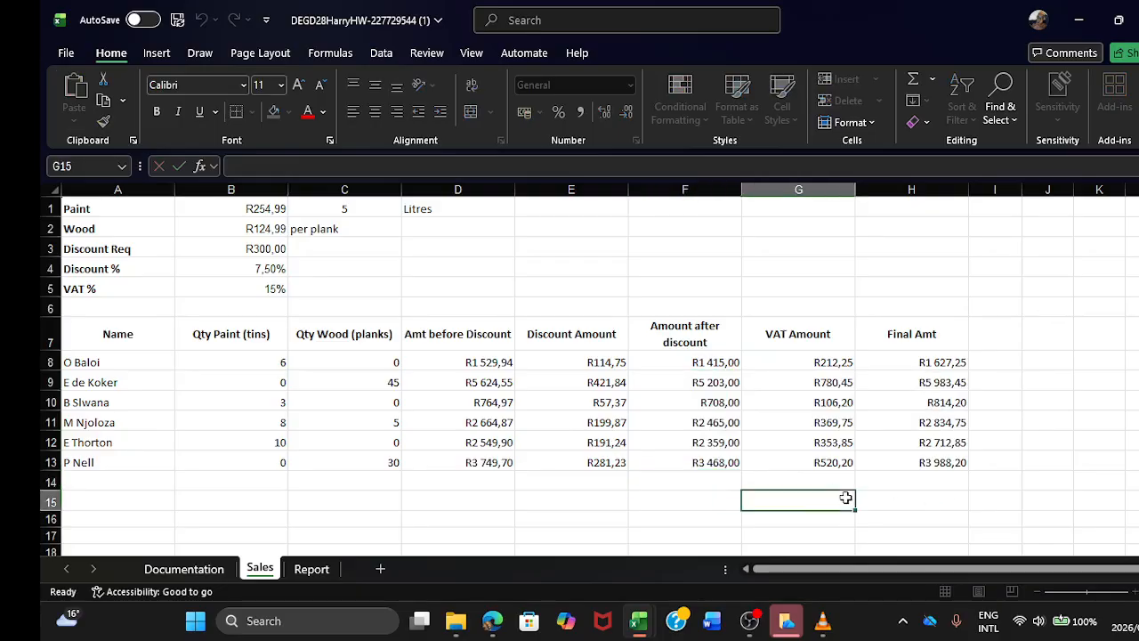
Step: Switch to the Report sheet and replace its whole-sheet selection with the single cell B6
left_click(313, 569)
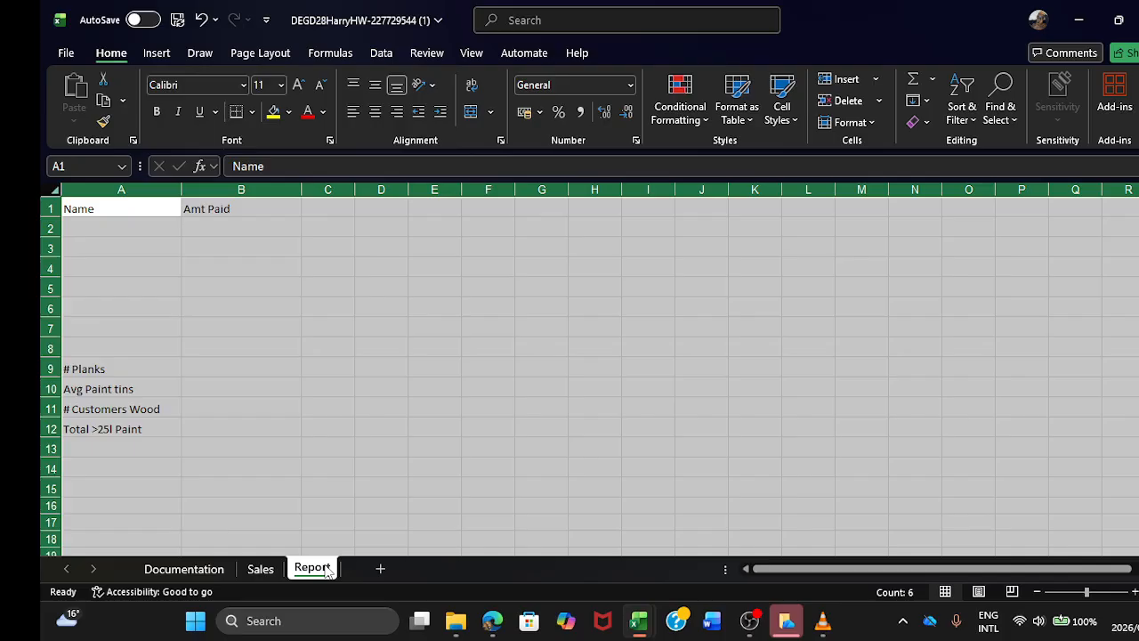
left_click(252, 314)
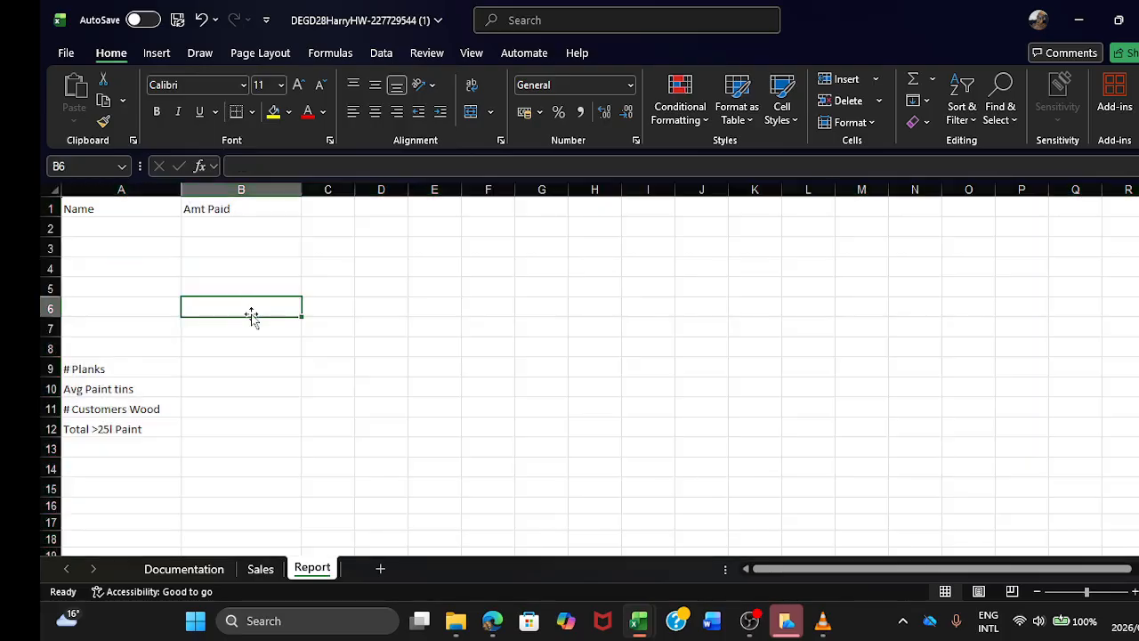
Step: Link the first name cell A2 of the Report sheet to the Sales sheet with =Sales!A8
left_click(137, 234)
type("=")
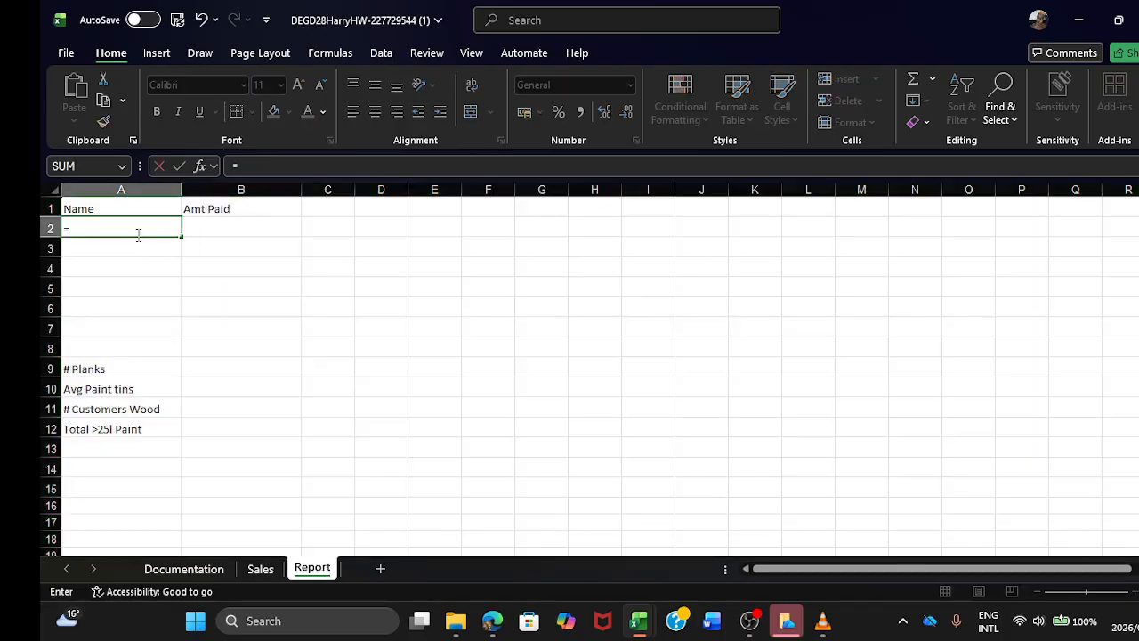
left_click(259, 569)
left_click(113, 369)
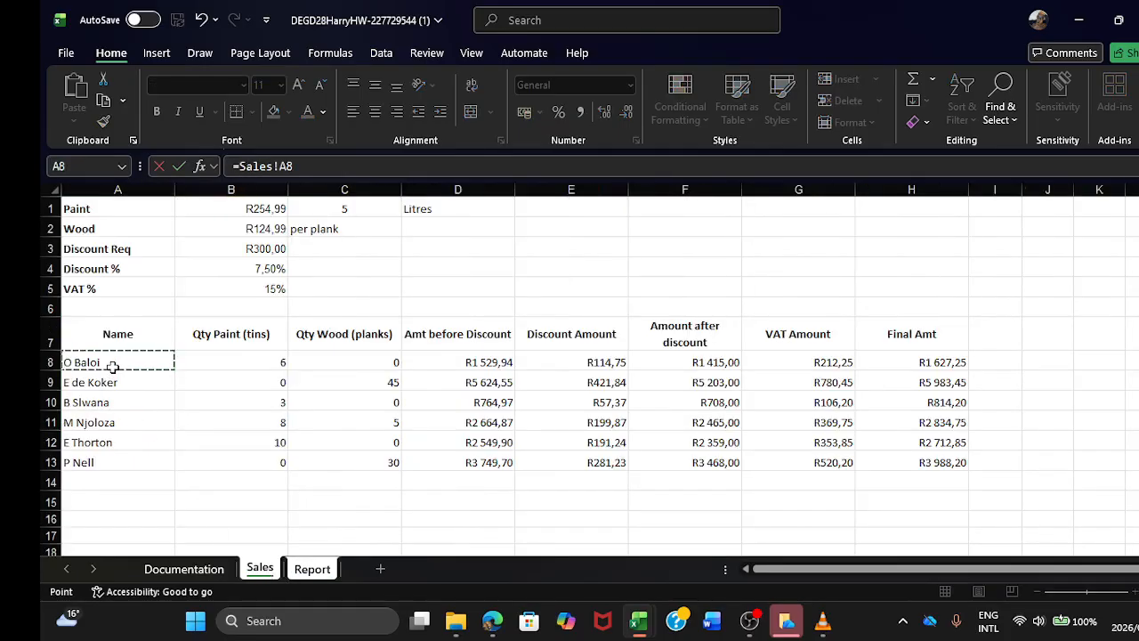
key("Return")
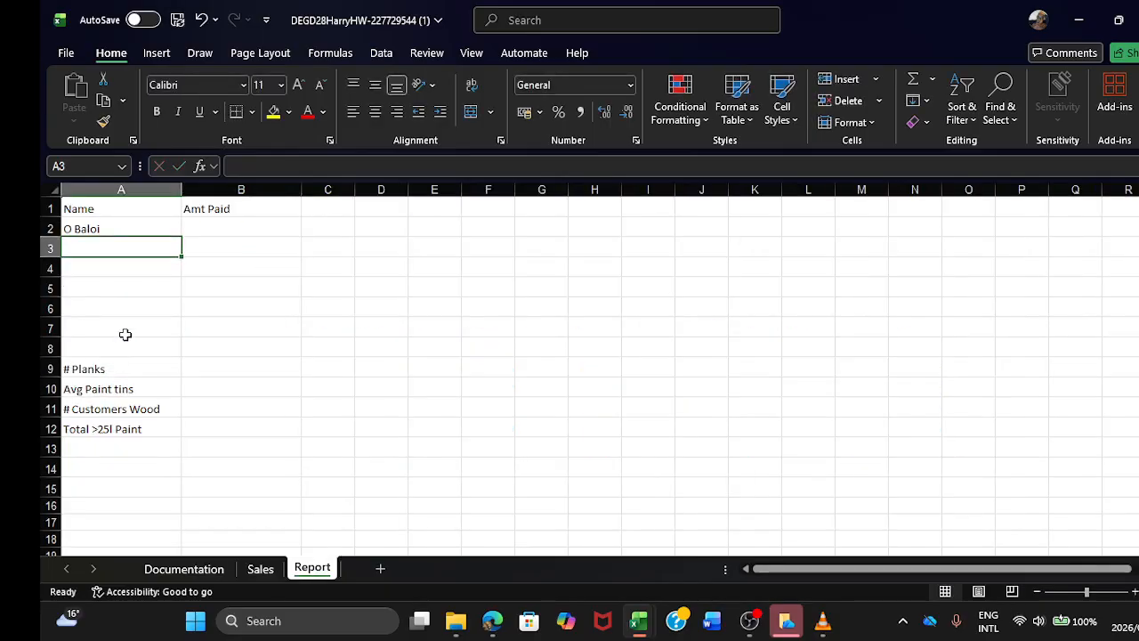
Step: Copy the name link from A2 into A3:A7
left_click(125, 230)
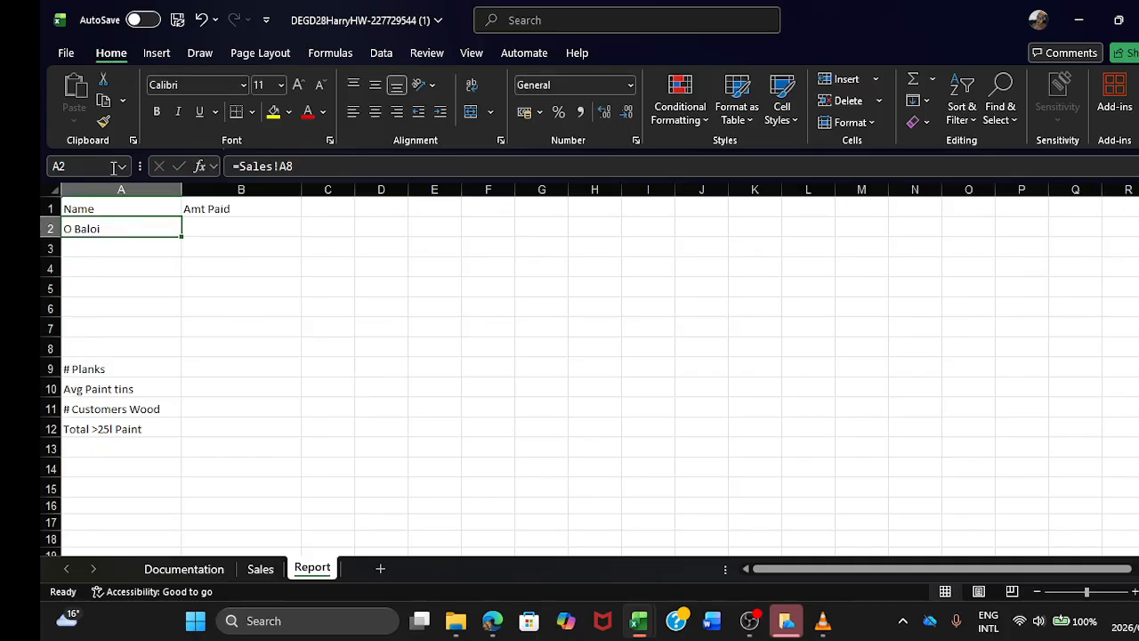
left_click(104, 101)
left_click(104, 255)
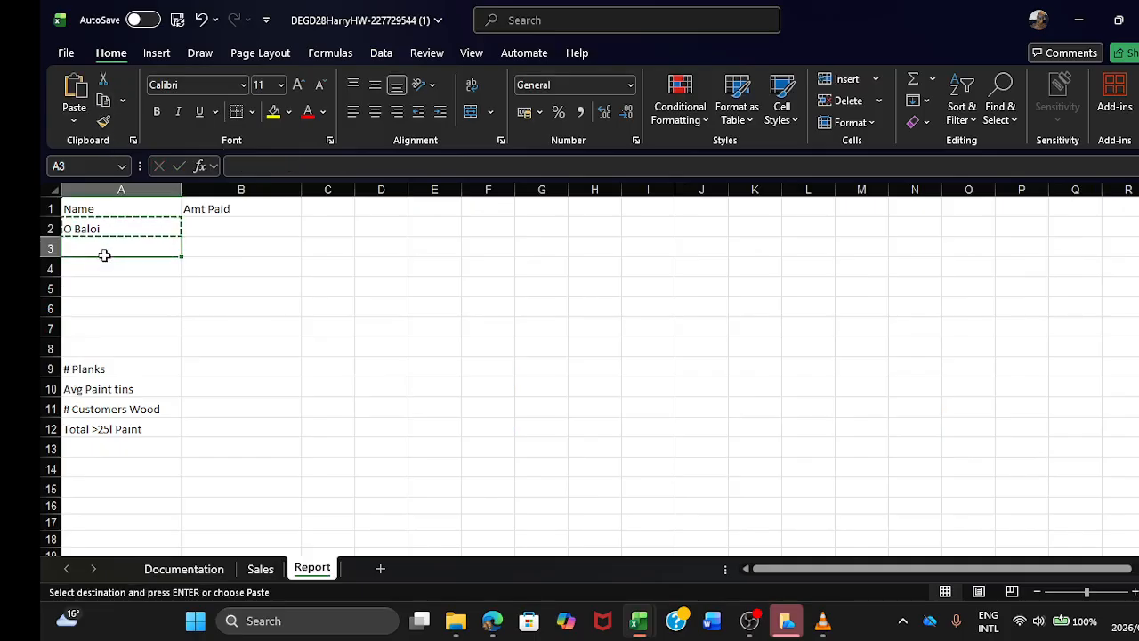
left_click_drag(104, 255, 106, 328)
left_click(74, 89)
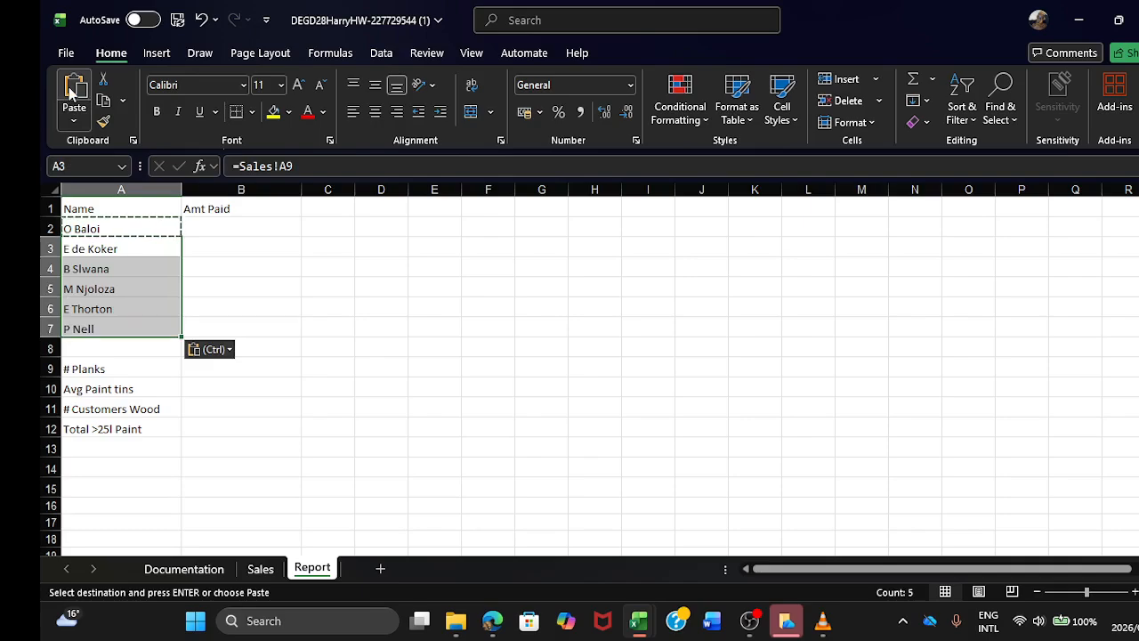
left_click(234, 253)
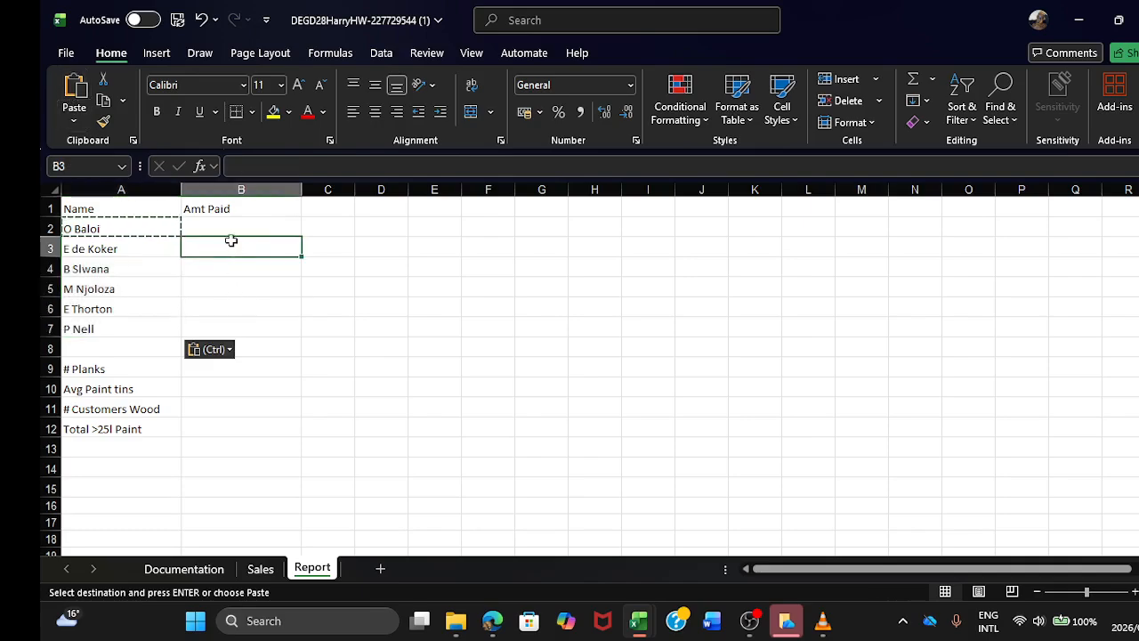
double_click(233, 247)
Step: Link the first Amt Paid cell B2 to the Final Amt on the Sales sheet with =Sales!H8
left_click(238, 223)
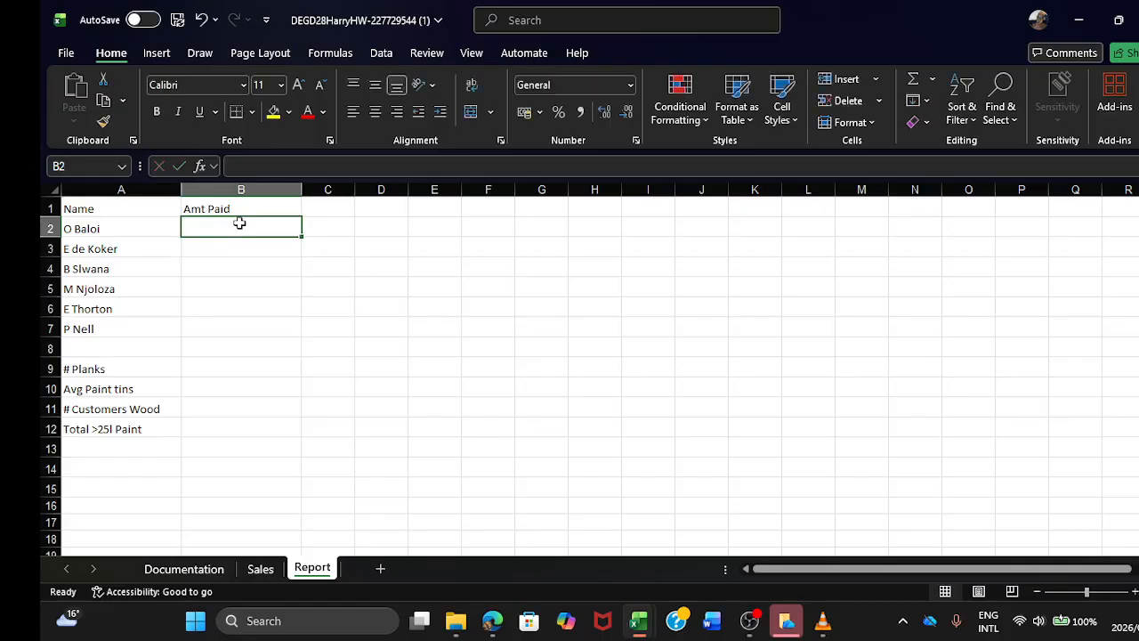
left_click(260, 569)
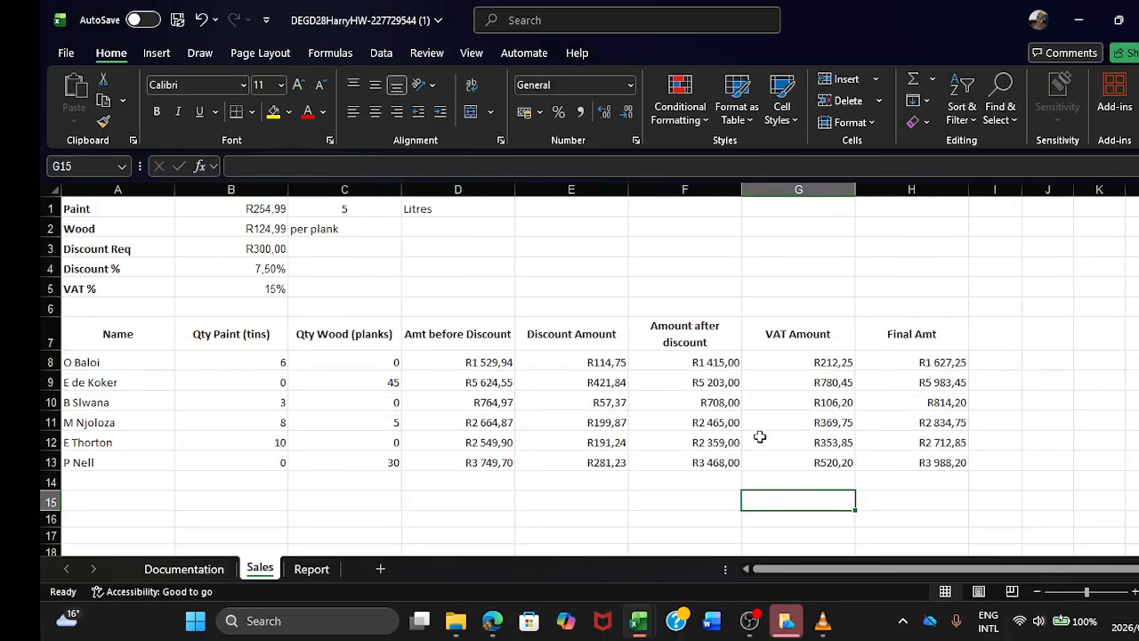
left_click(313, 570)
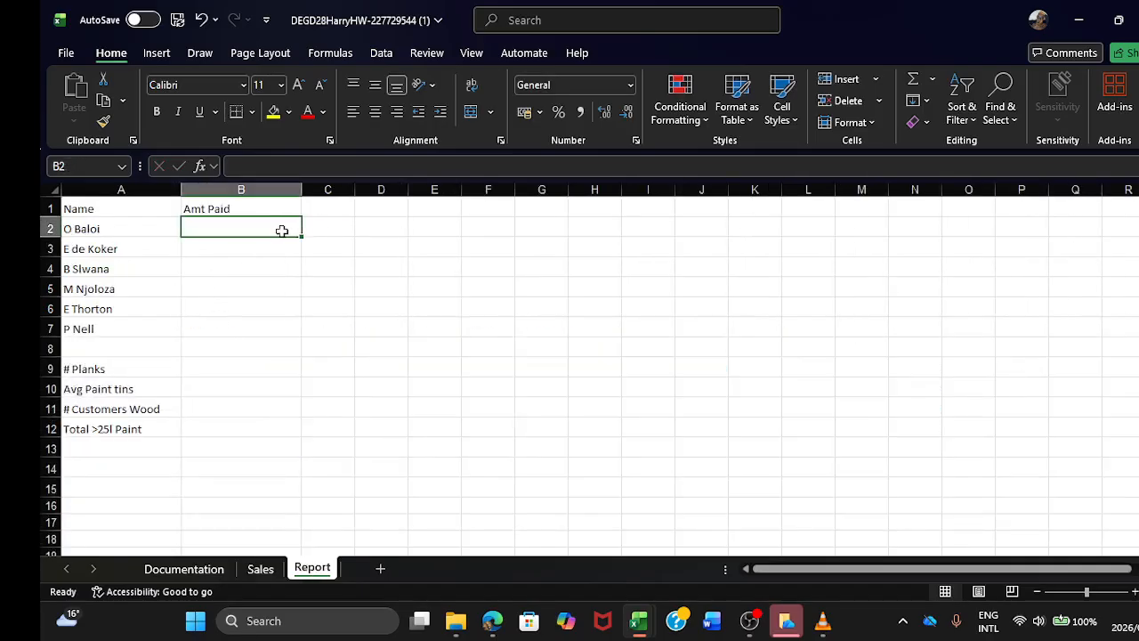
type("=")
left_click(258, 569)
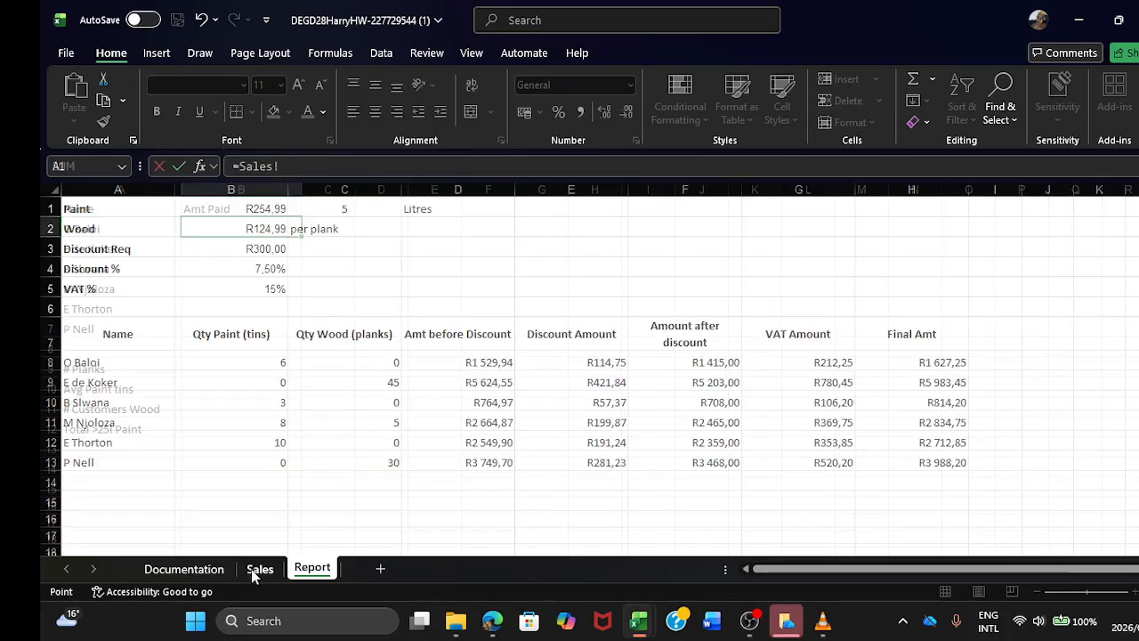
left_click(887, 363)
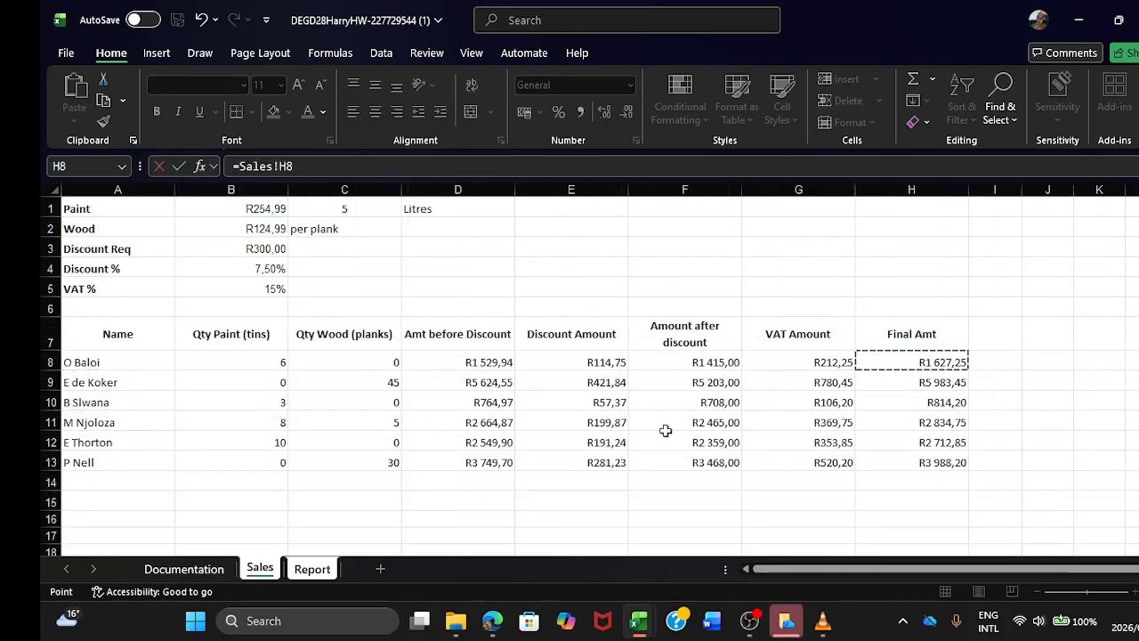
key("Return")
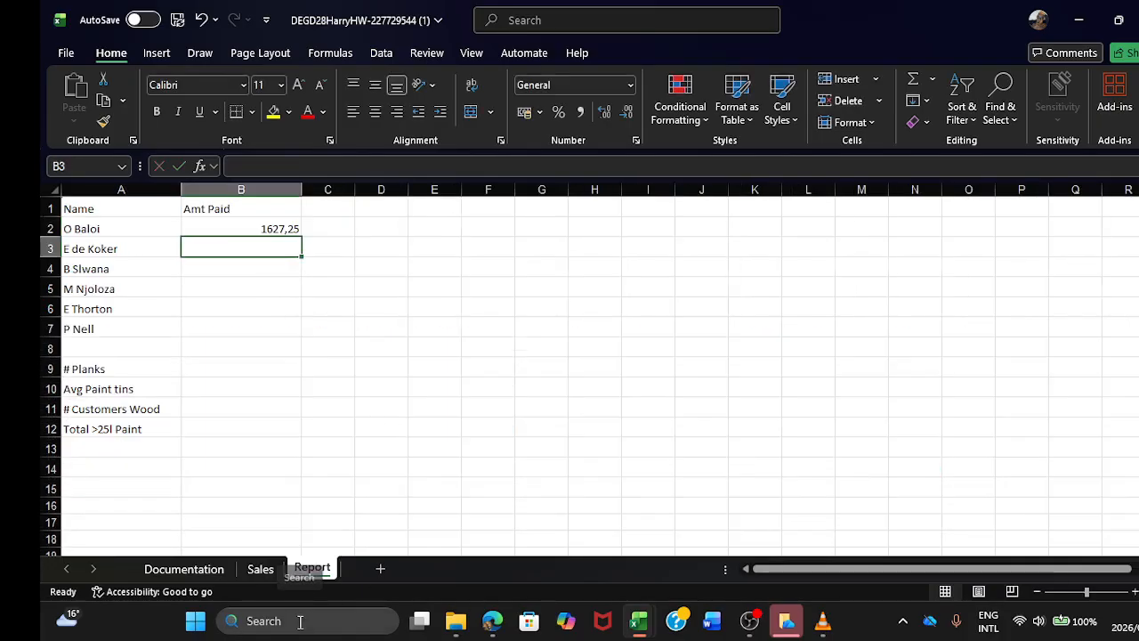
Step: Copy the Amt Paid link from B2 into B3:B7
left_click(252, 229)
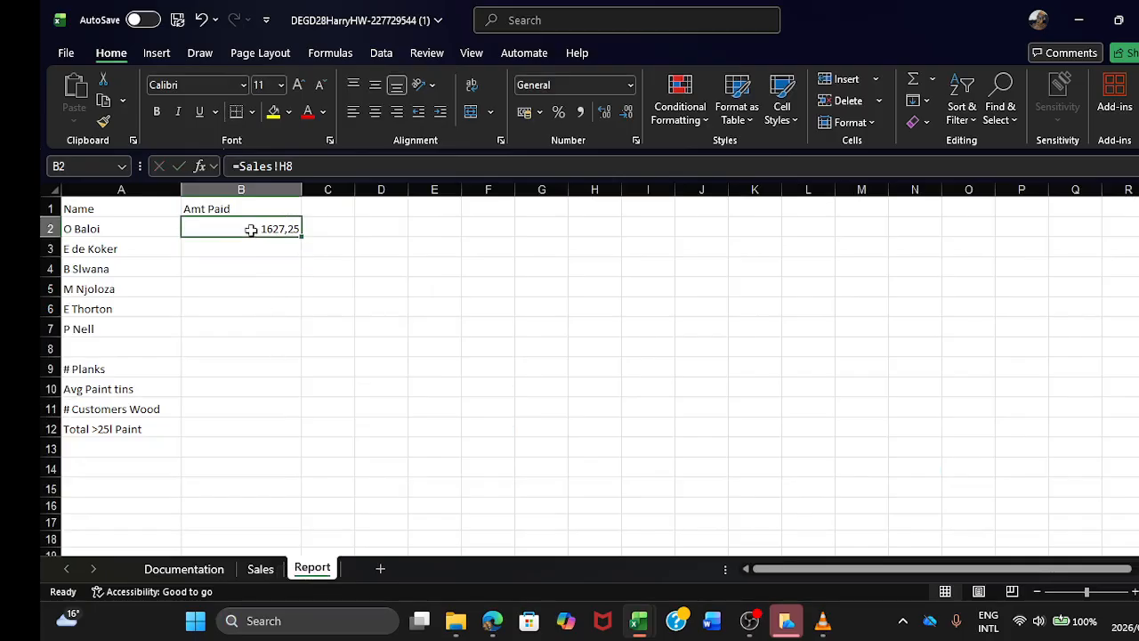
left_click(99, 101)
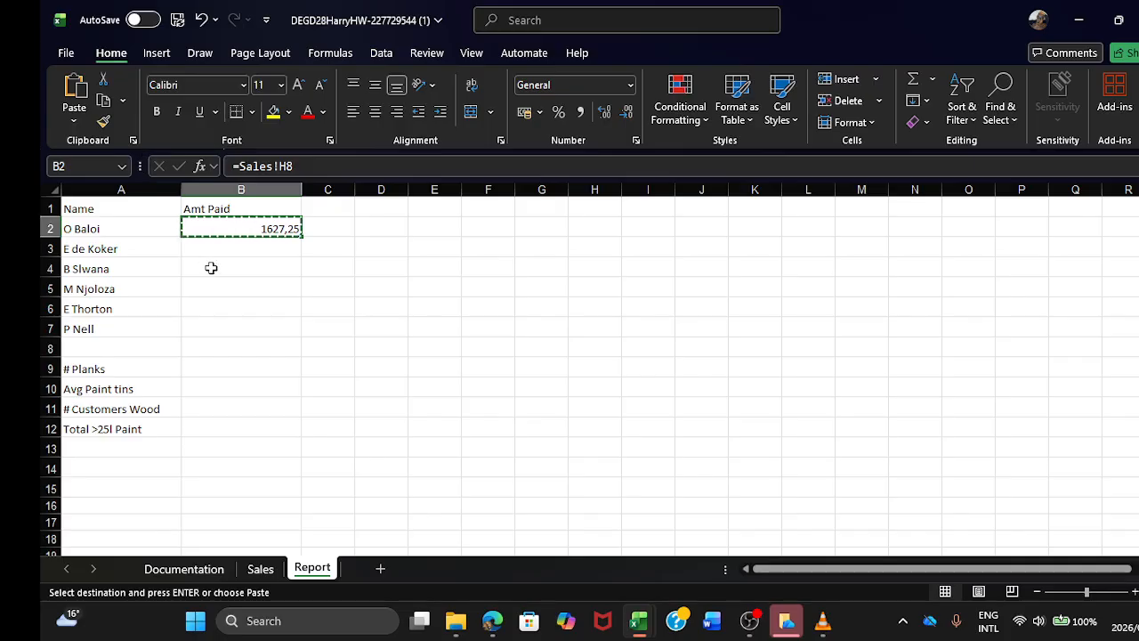
left_click_drag(210, 249, 228, 318)
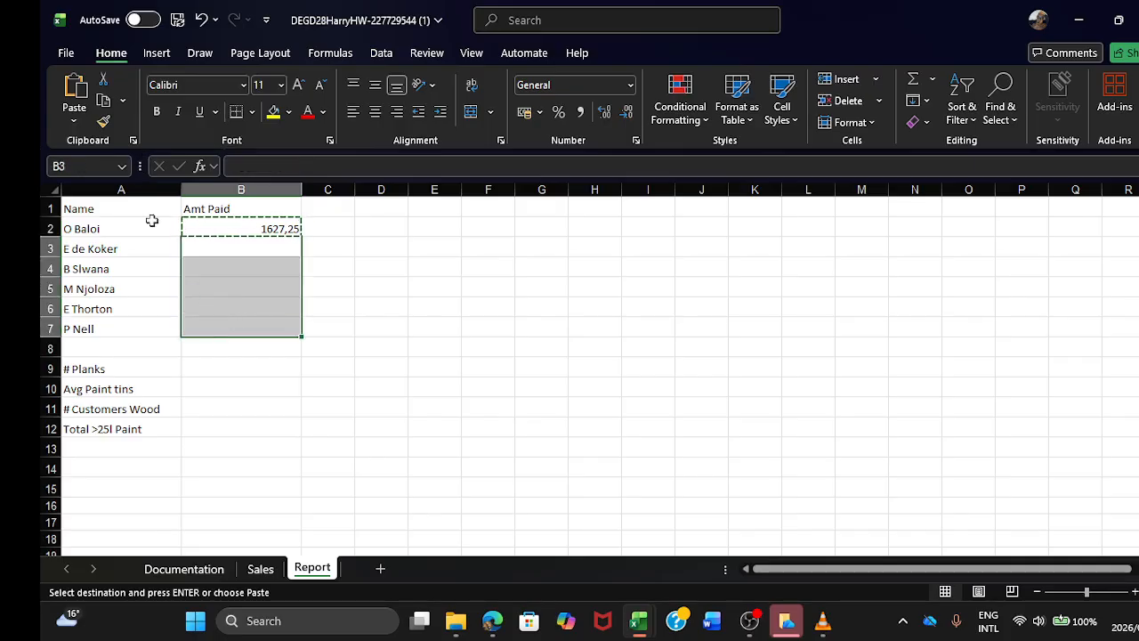
left_click(74, 89)
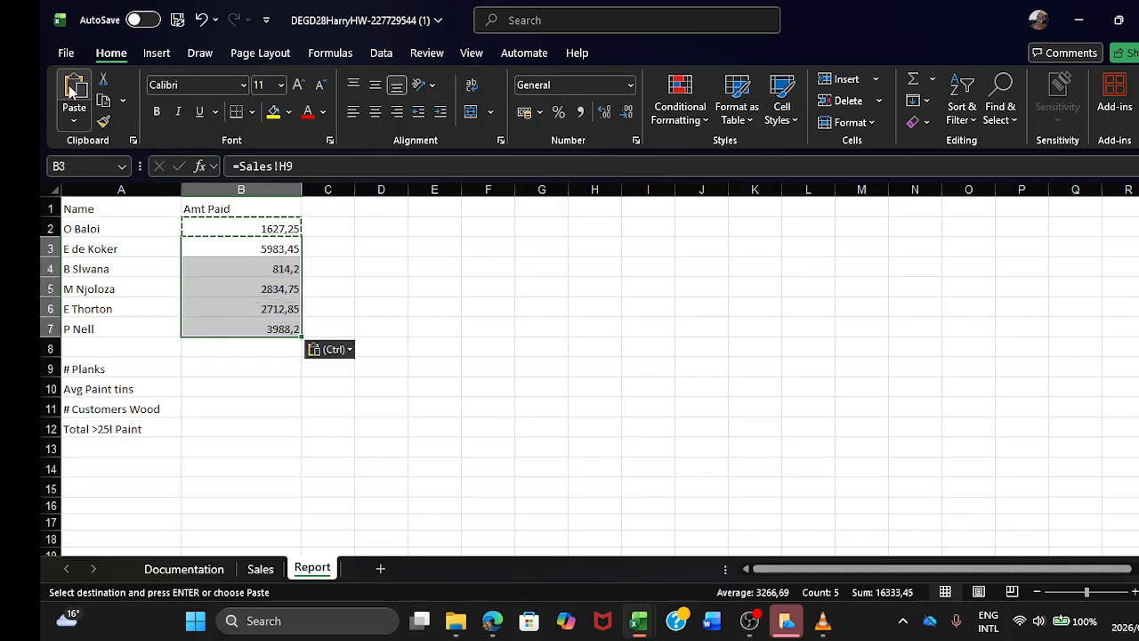
double_click(325, 251)
left_click(335, 316)
Step: Format the Amt Paid values in B2:B7 as Currency
left_click(242, 223)
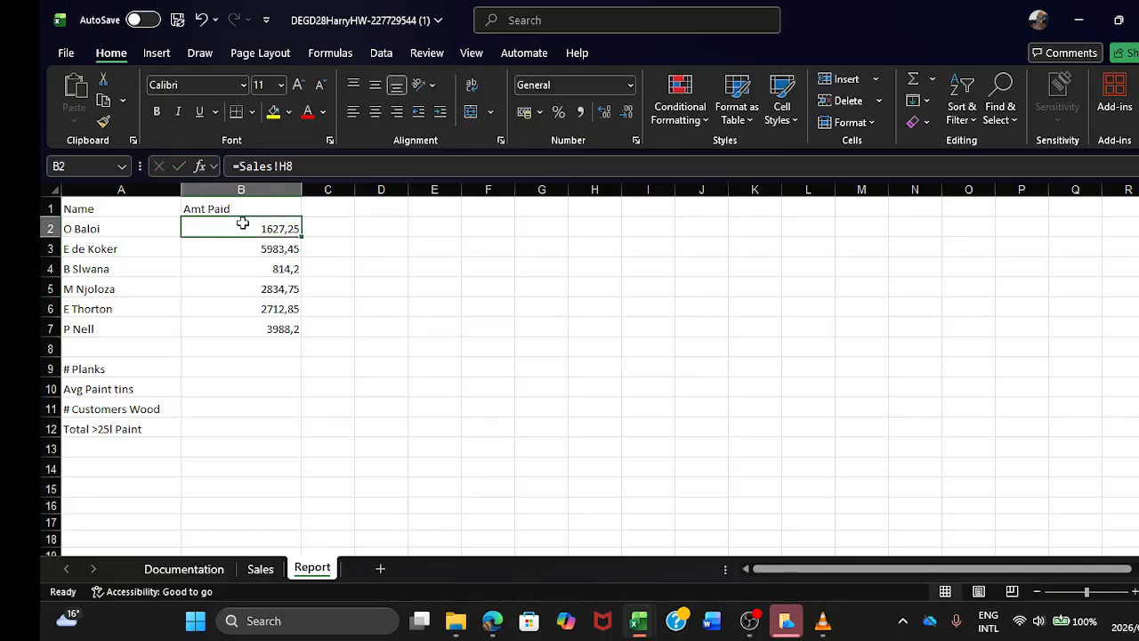
left_click_drag(251, 237, 267, 325)
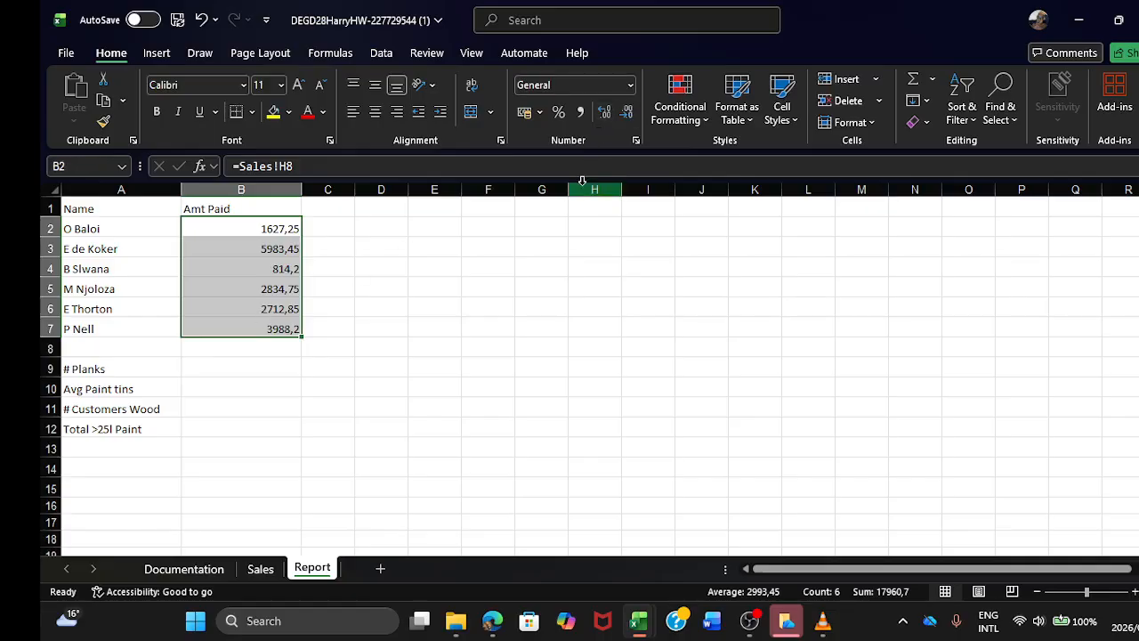
left_click(632, 87)
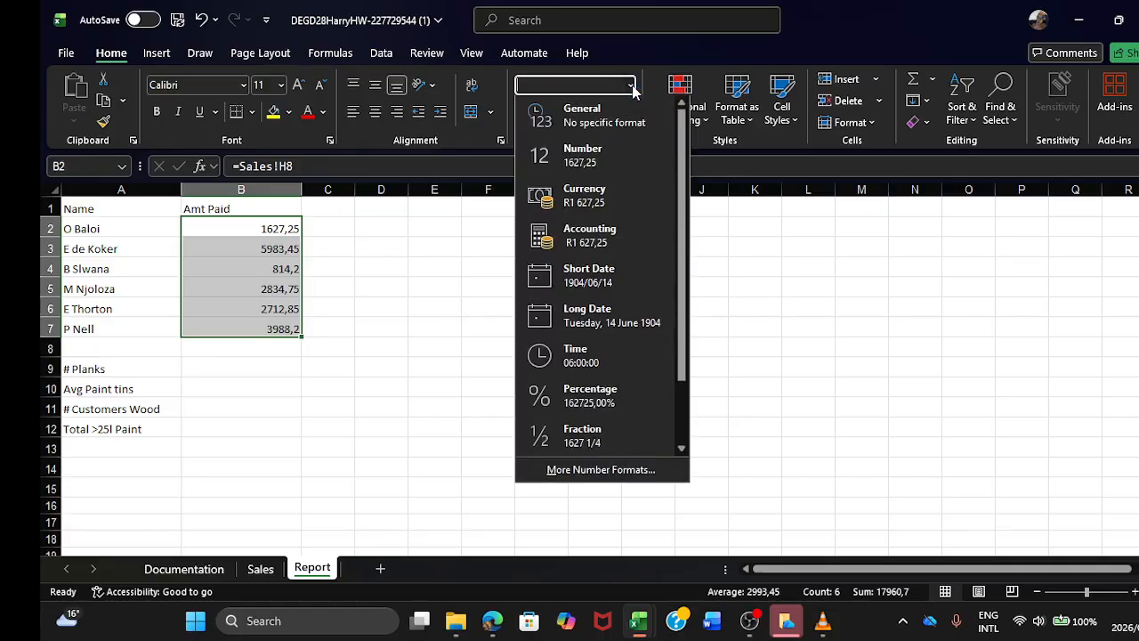
left_click(610, 196)
left_click(371, 269)
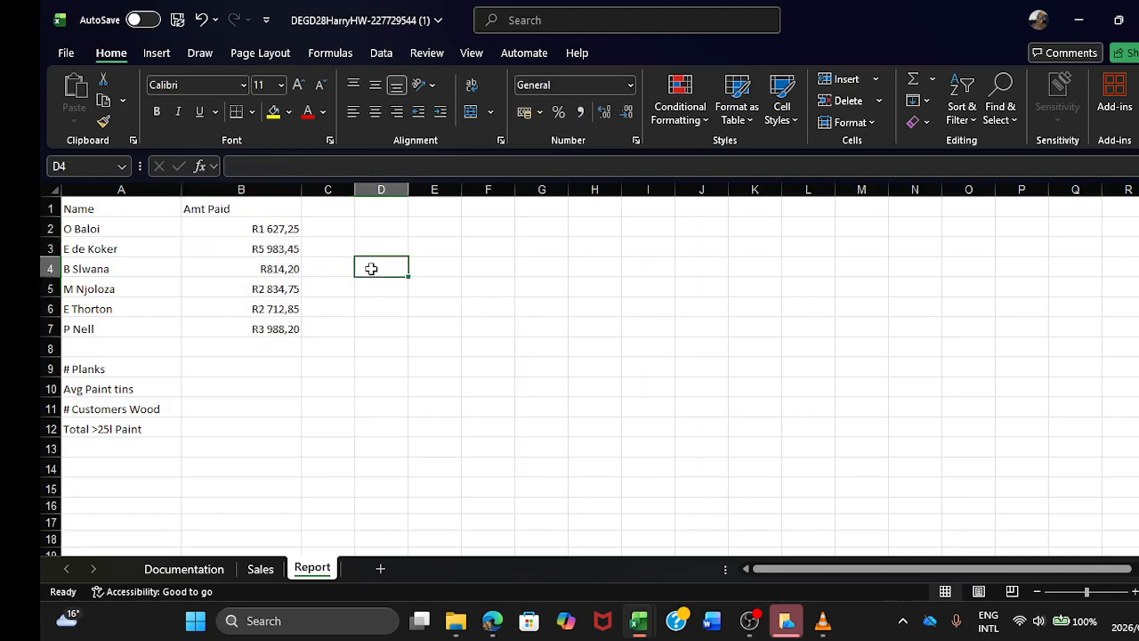
Step: Begin a SUM formula for # Planks in B9, taking its range from the Sales sheet
left_click(253, 368)
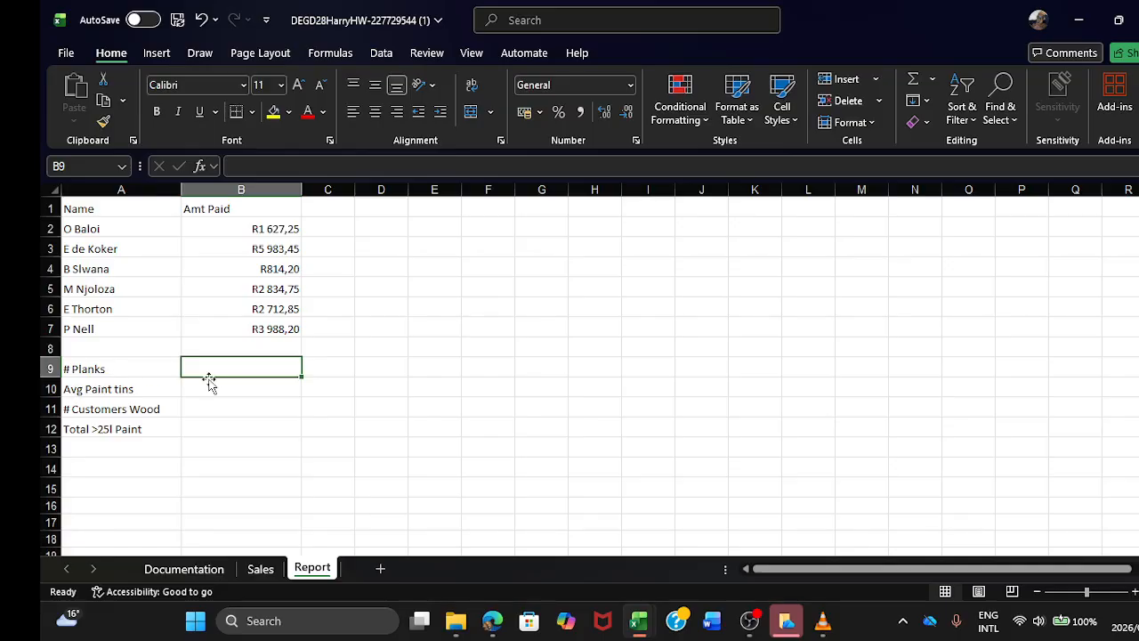
type("CO")
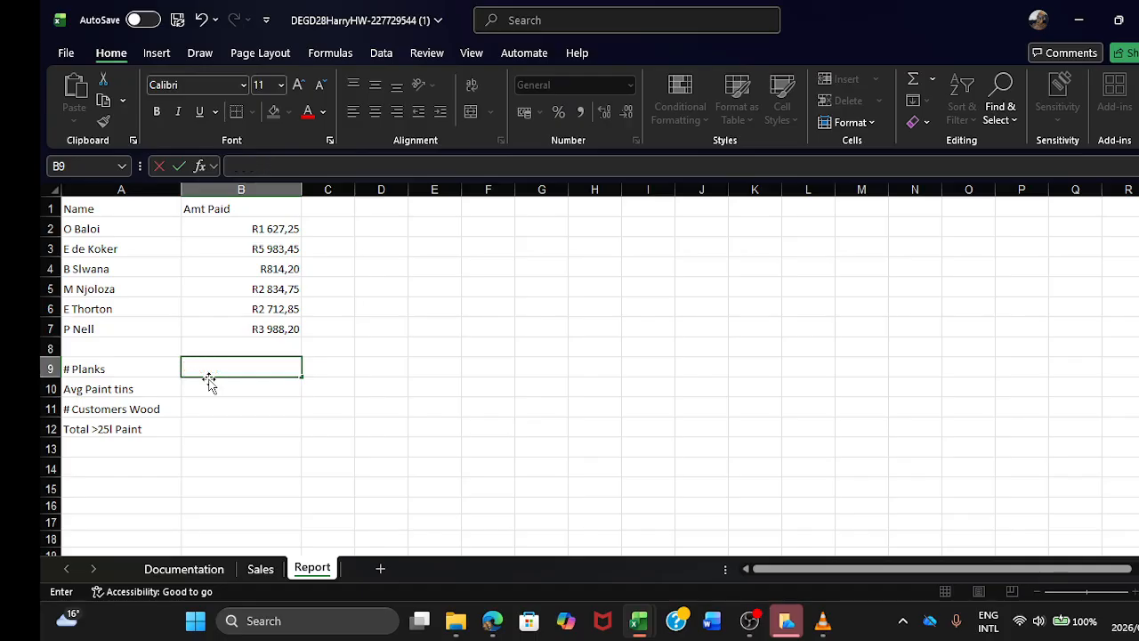
type("SUM")
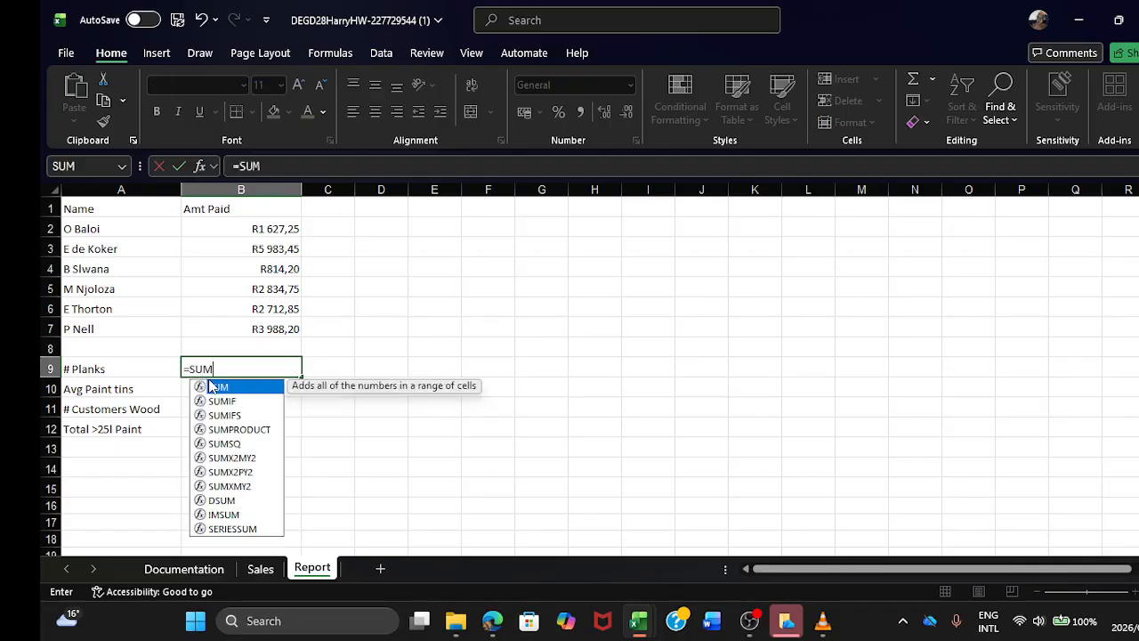
double_click(211, 384)
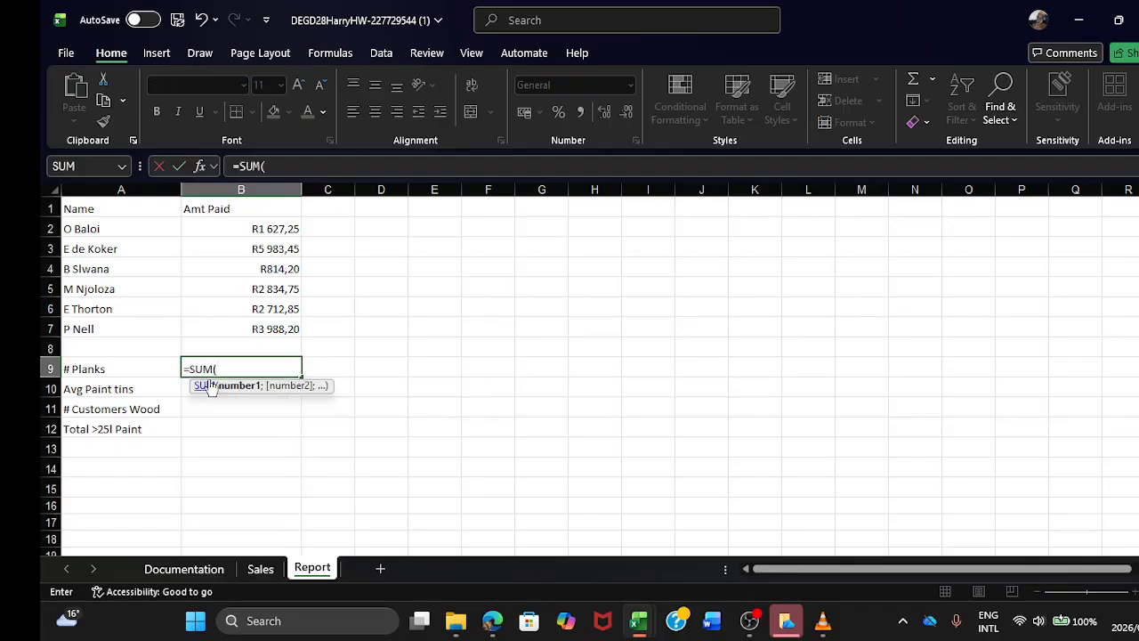
left_click(252, 570)
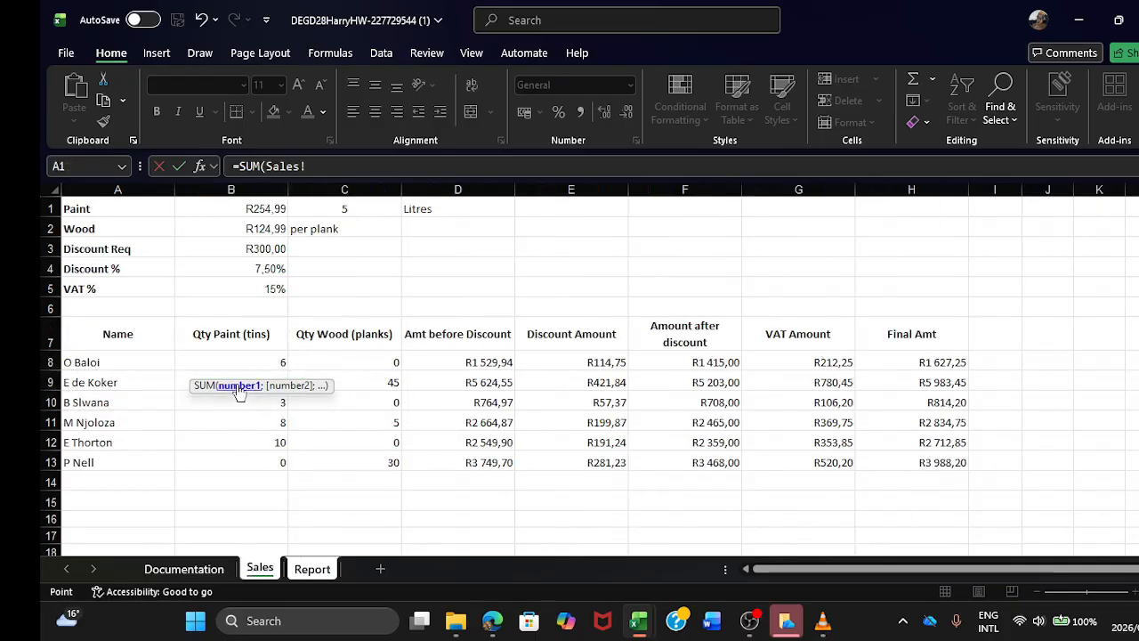
left_click_drag(237, 364, 246, 450)
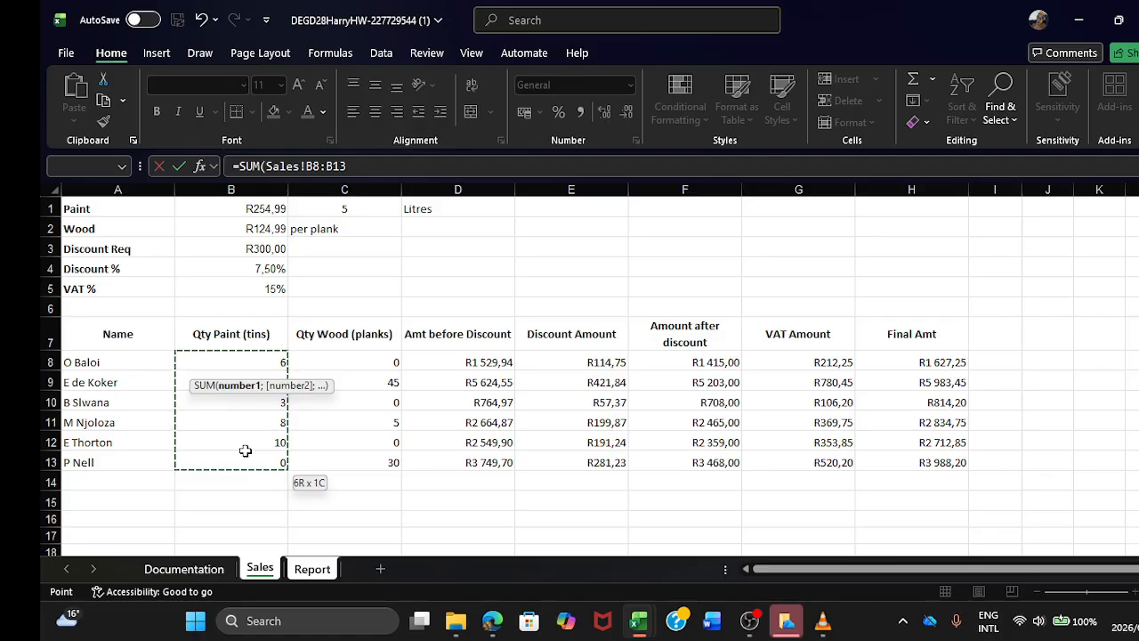
left_click(395, 169)
key("BackSpace")
key("BackSpace")
key("BackSpace")
key("BackSpace")
key("BackSpace")
key("BackSpace")
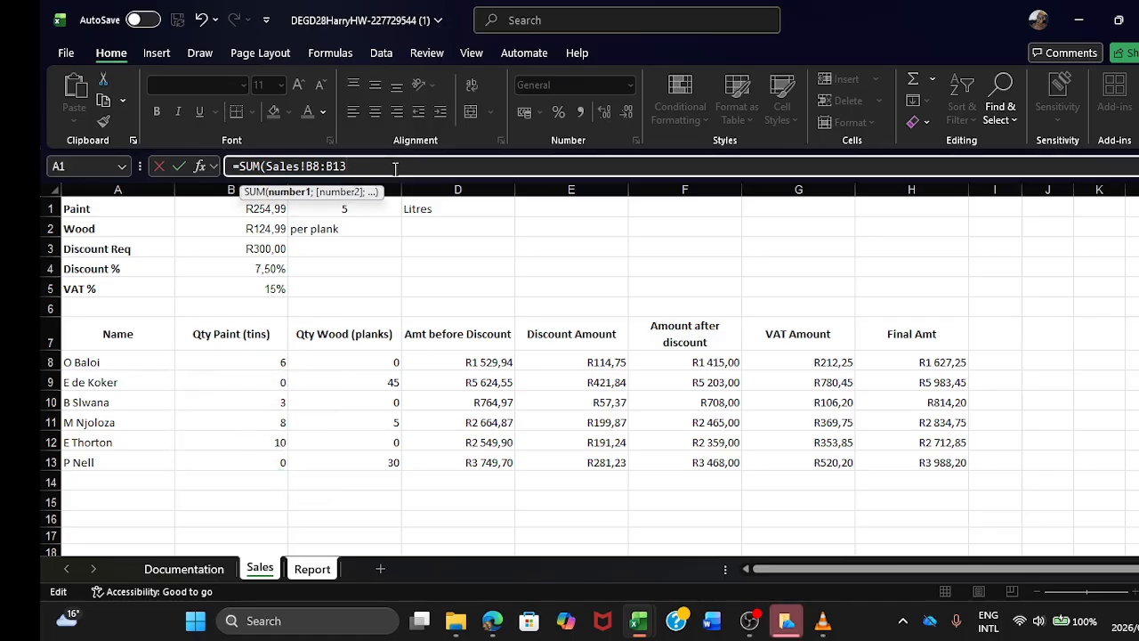
key("BackSpace")
key("BackSpace")
key("BackSpace")
key("BackSpace")
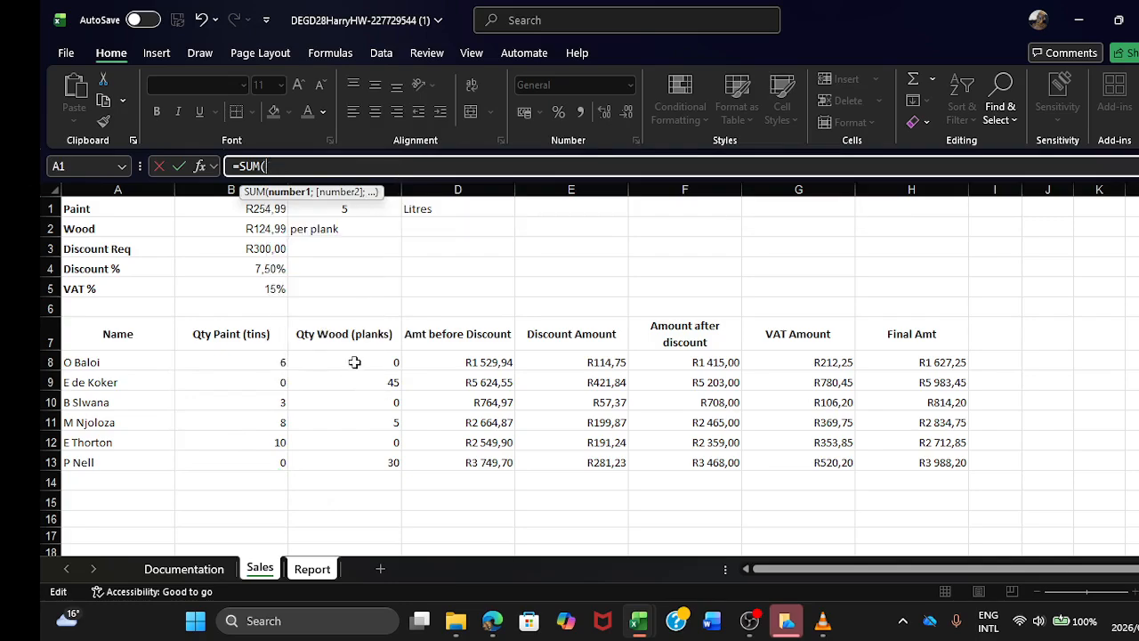
Step: Complete the # Planks SUM with the Qty Wood (planks) range C8:C13 of the Sales sheet
left_click_drag(353, 361, 367, 454)
key("Return")
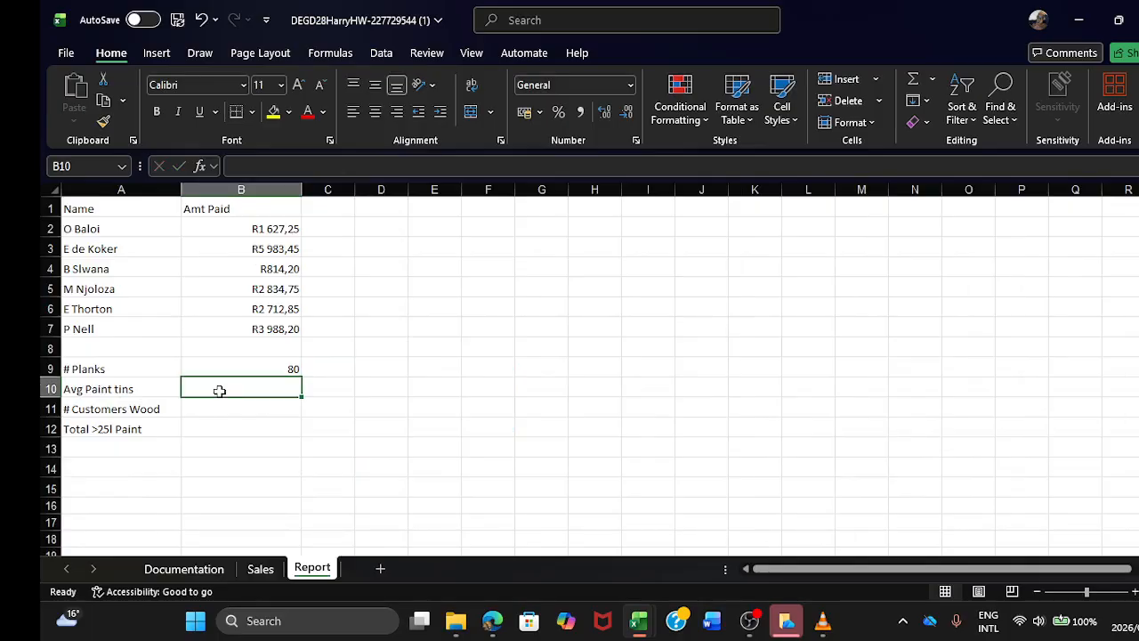
Step: Calculate Avg Paint tins in B10 with the AVERAGE of Sales!B8:B13
type("=AVE")
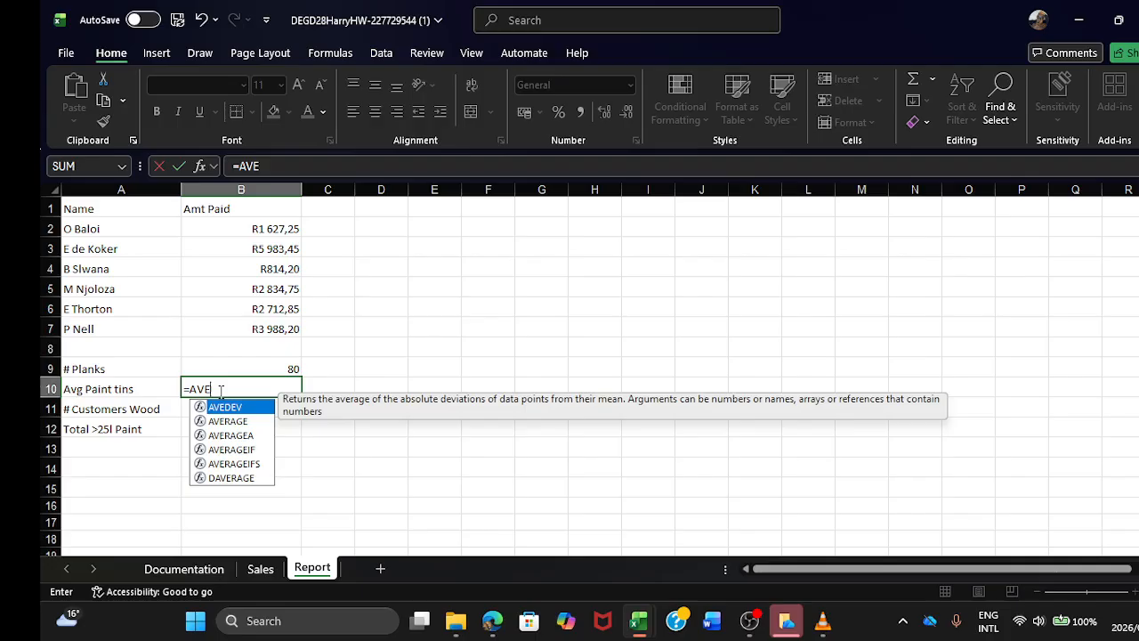
type("RAGE(")
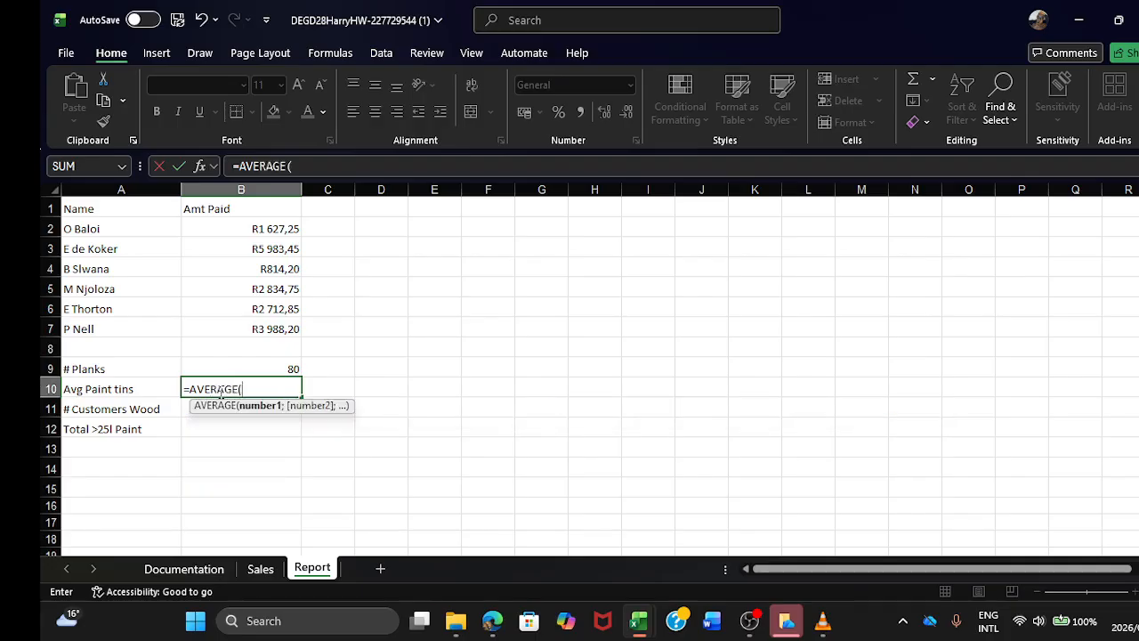
left_click(263, 577)
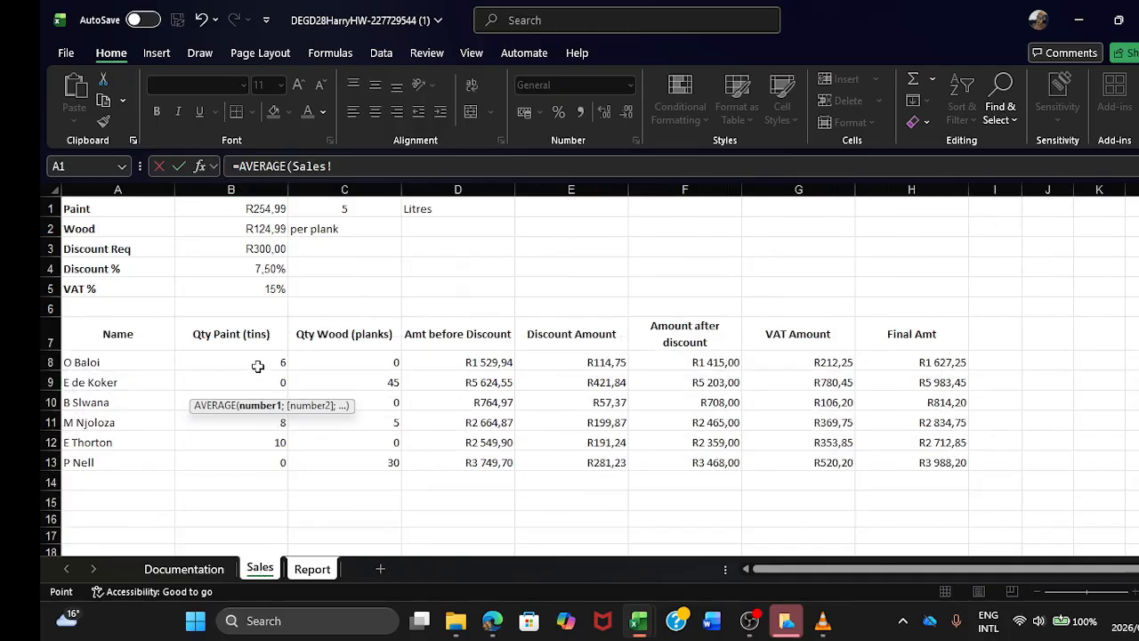
left_click_drag(257, 363, 259, 450)
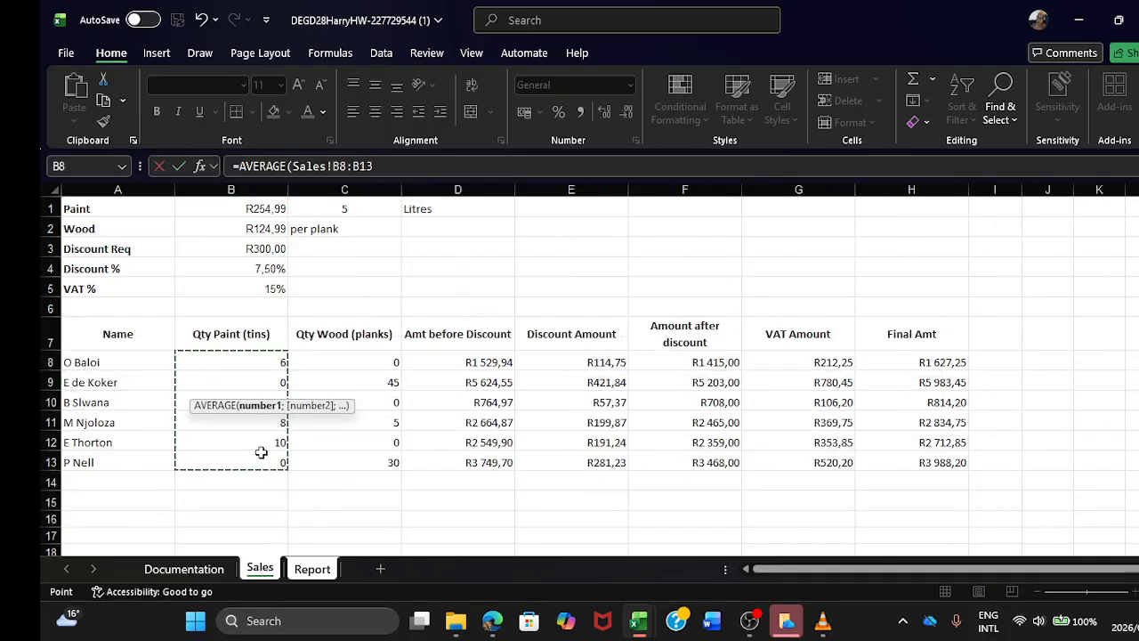
key("Return")
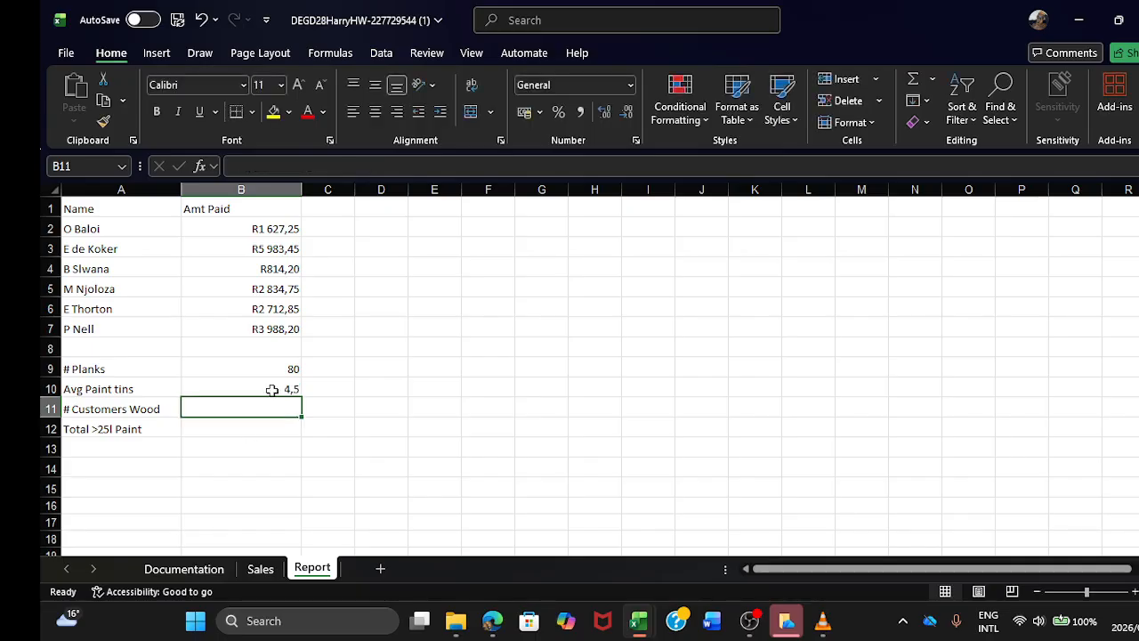
Step: Wrap the Avg Paint tins formula in B10 in ROUND with 0 decimal digits
left_click(272, 389)
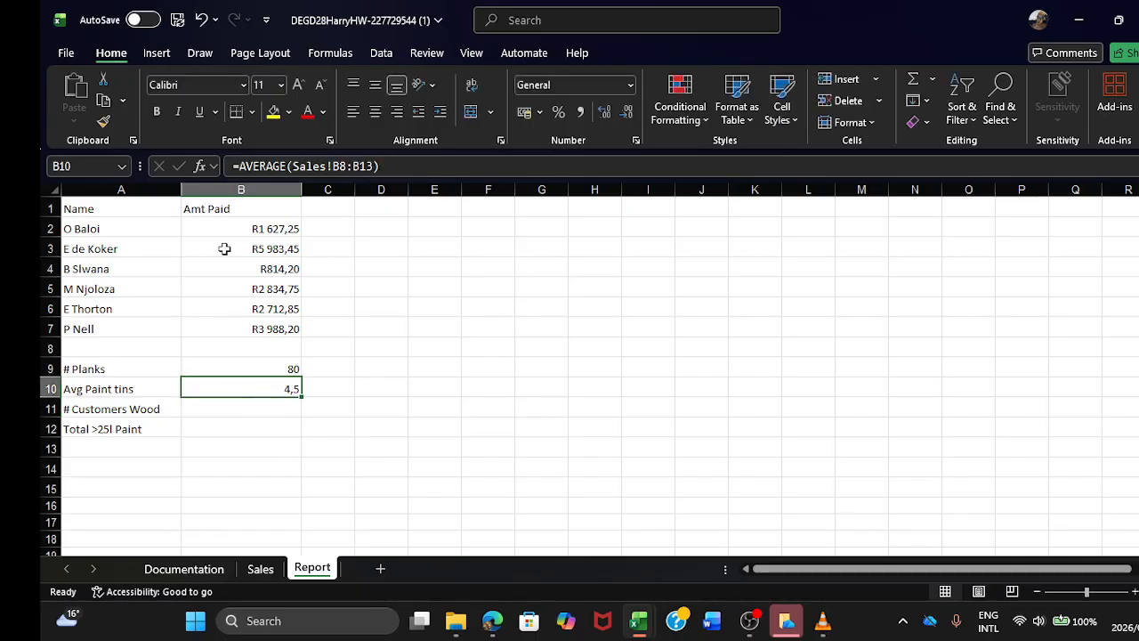
left_click(239, 168)
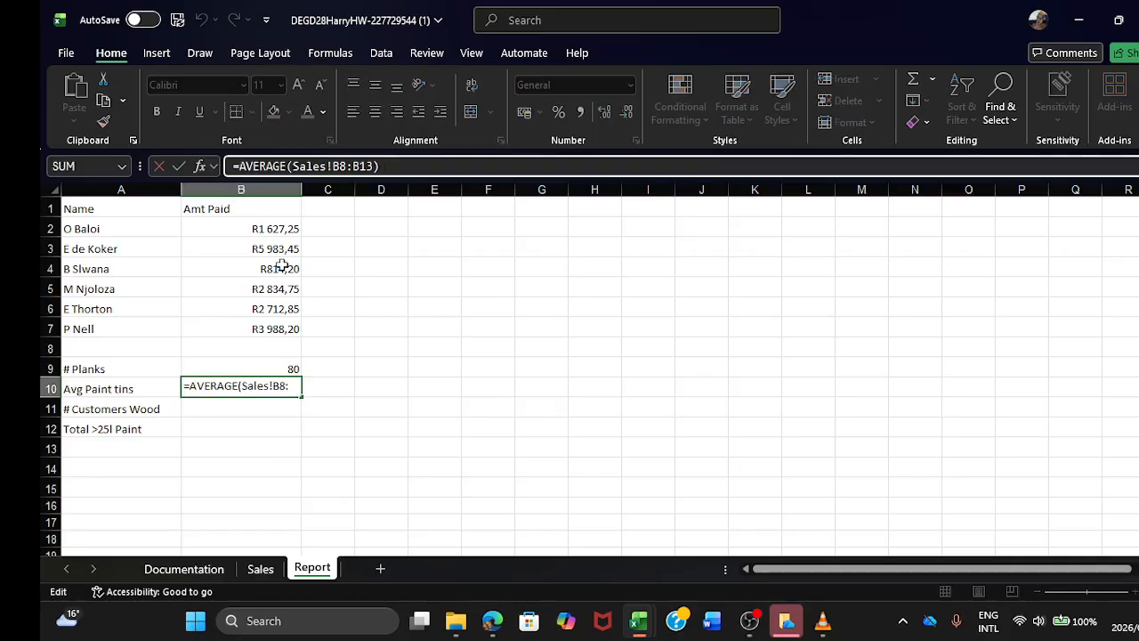
type("ROUND")
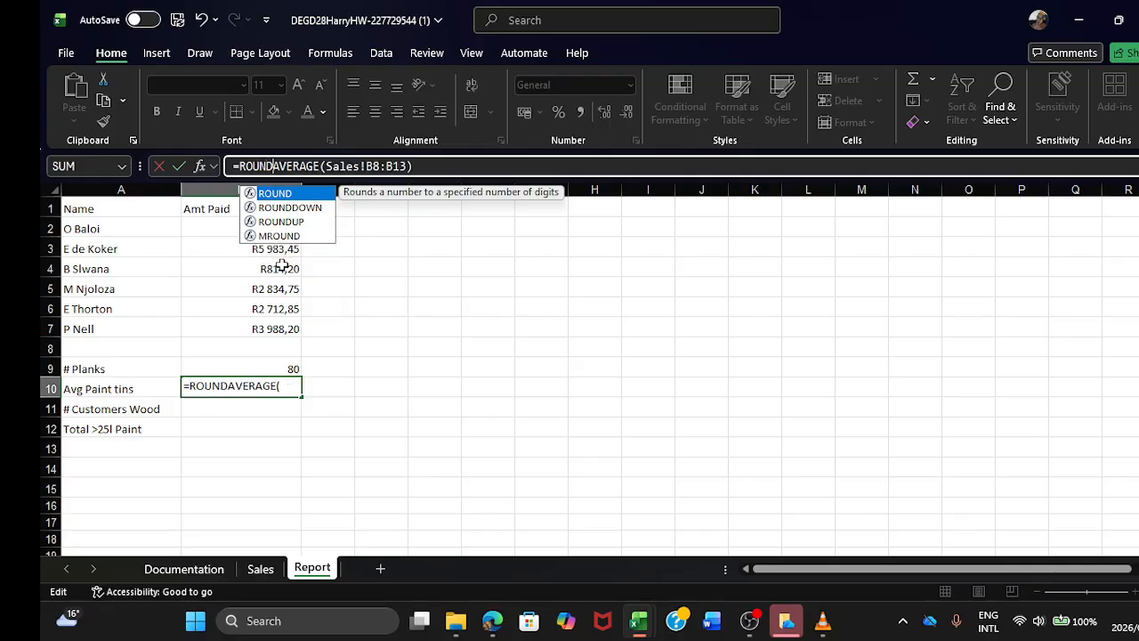
type("(")
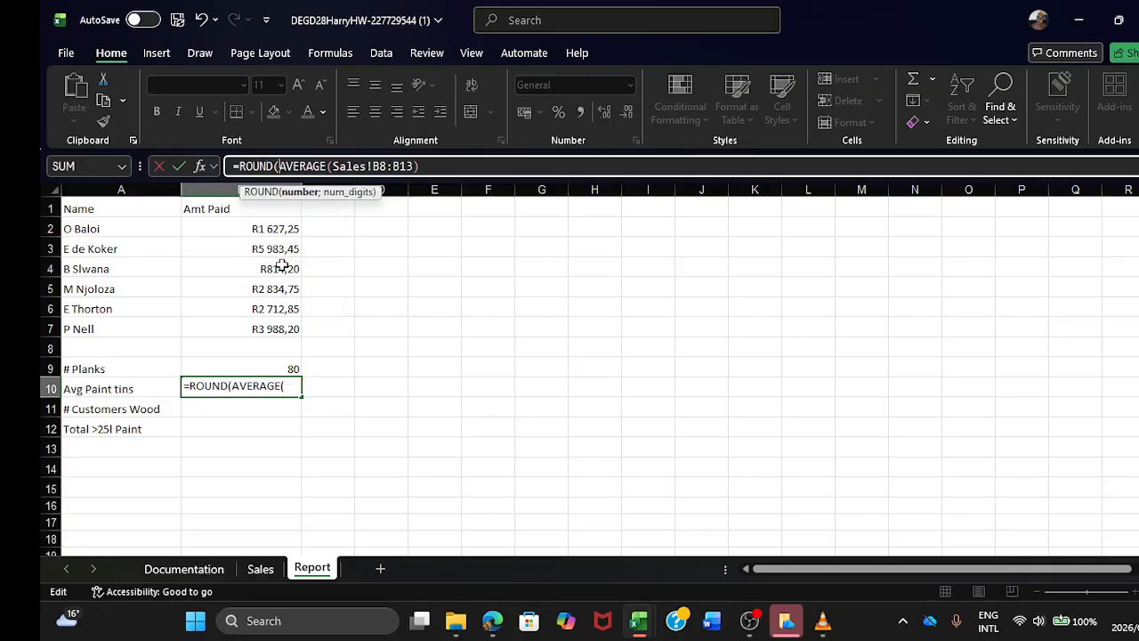
left_click(432, 172)
type(")")
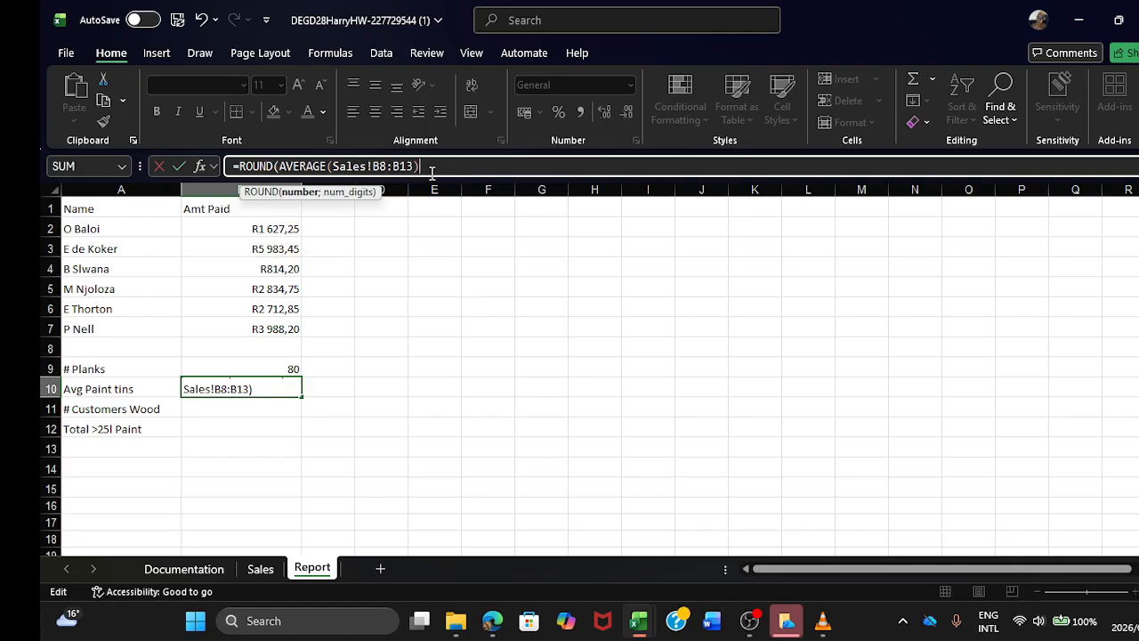
type(";0")
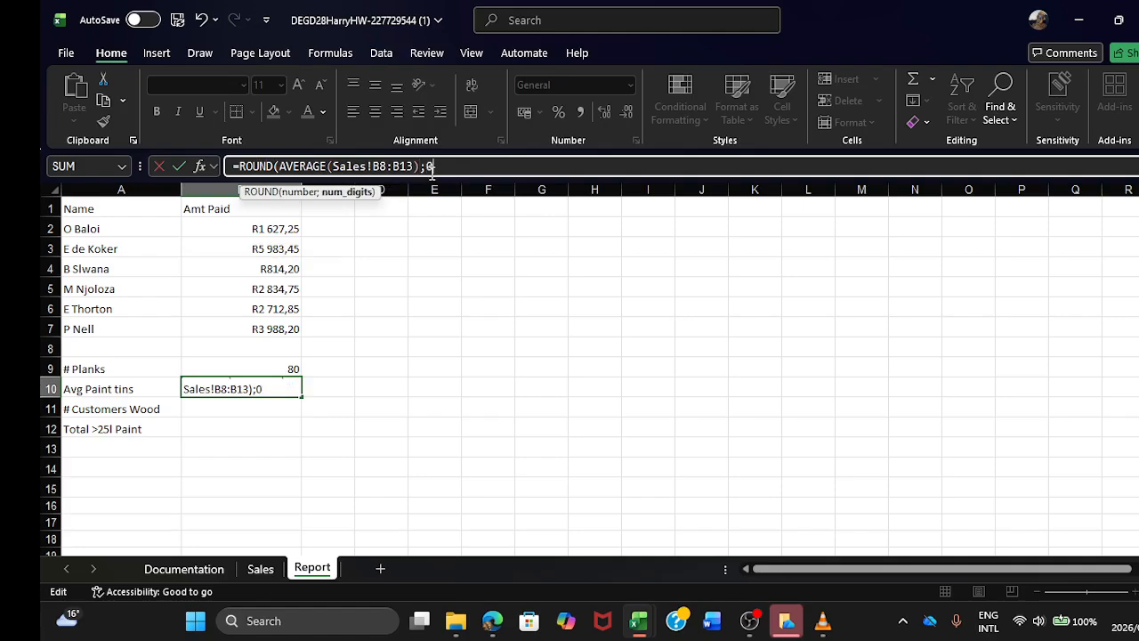
type(")")
key("Return")
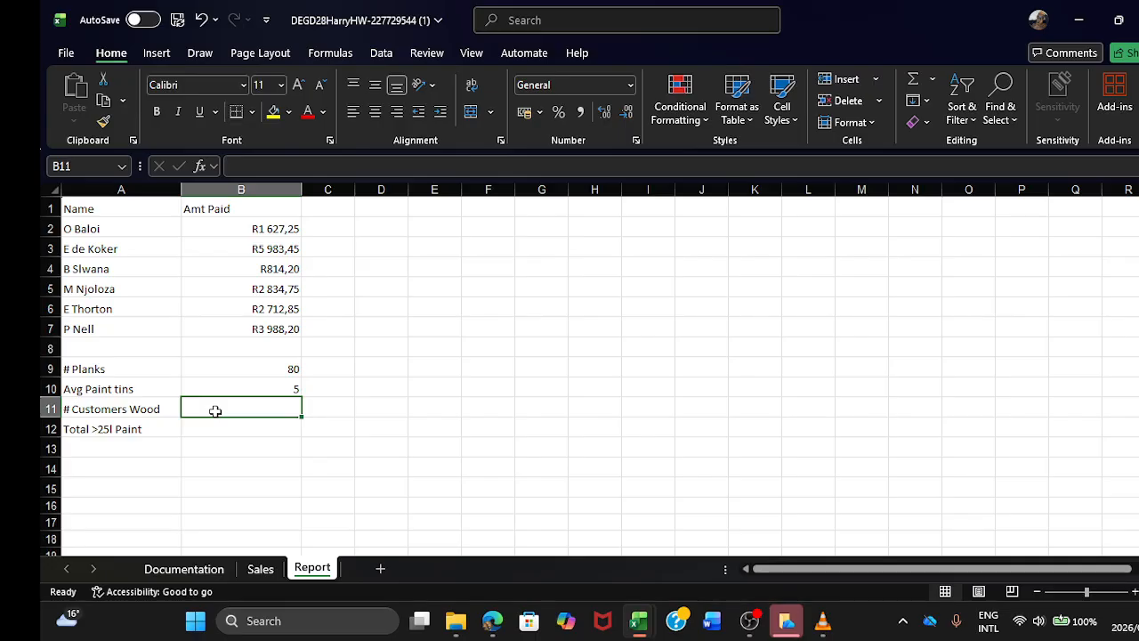
type("=S")
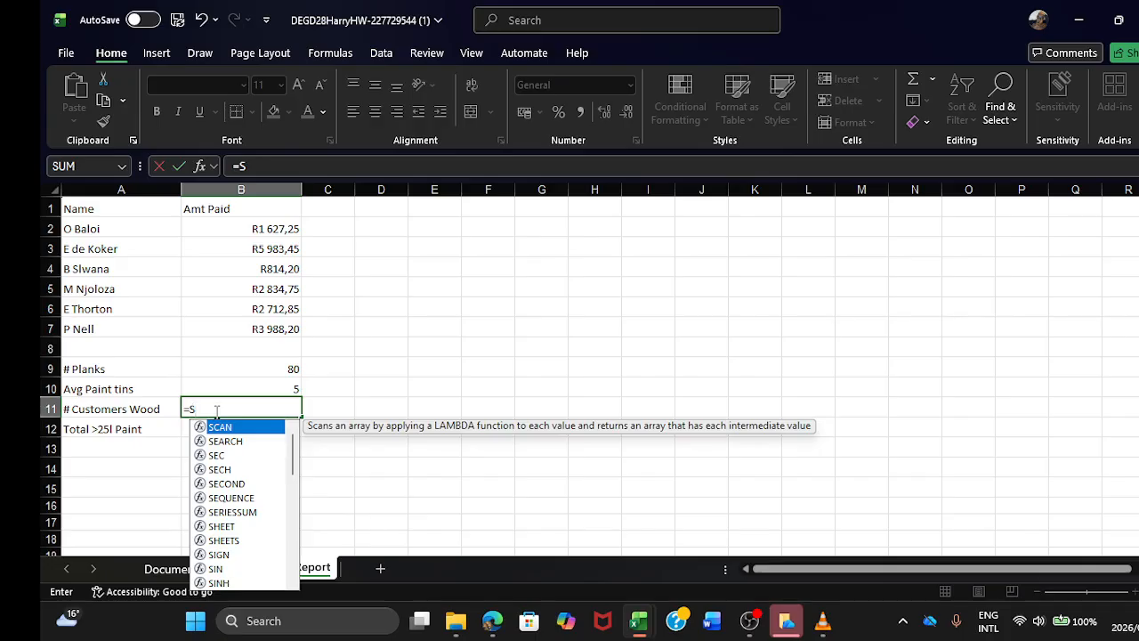
key("BackSpace")
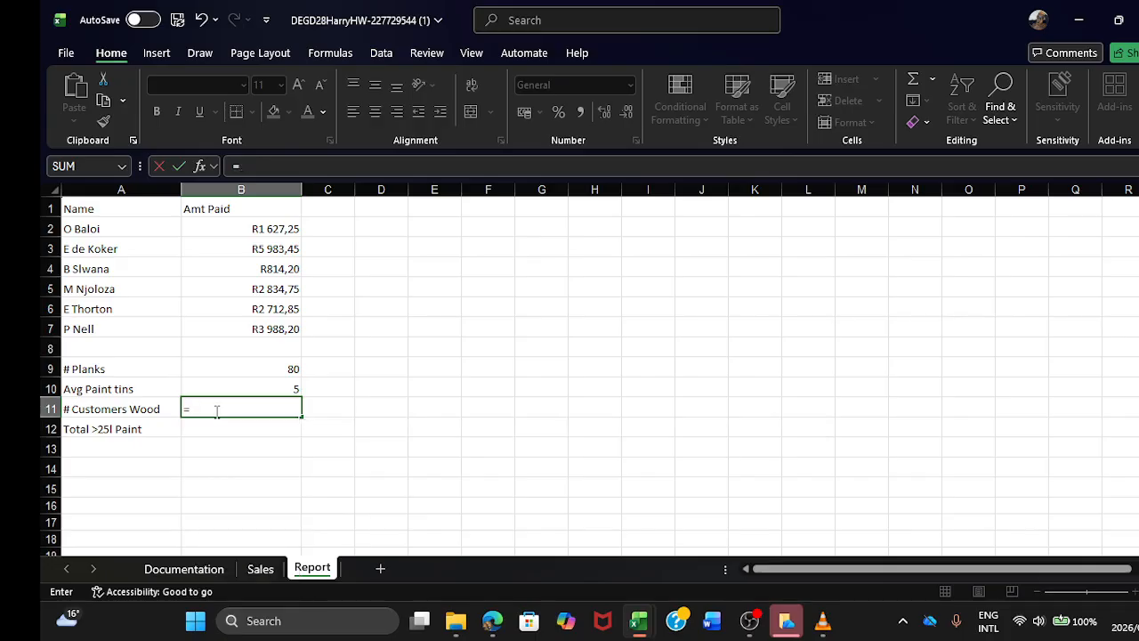
key("BackSpace")
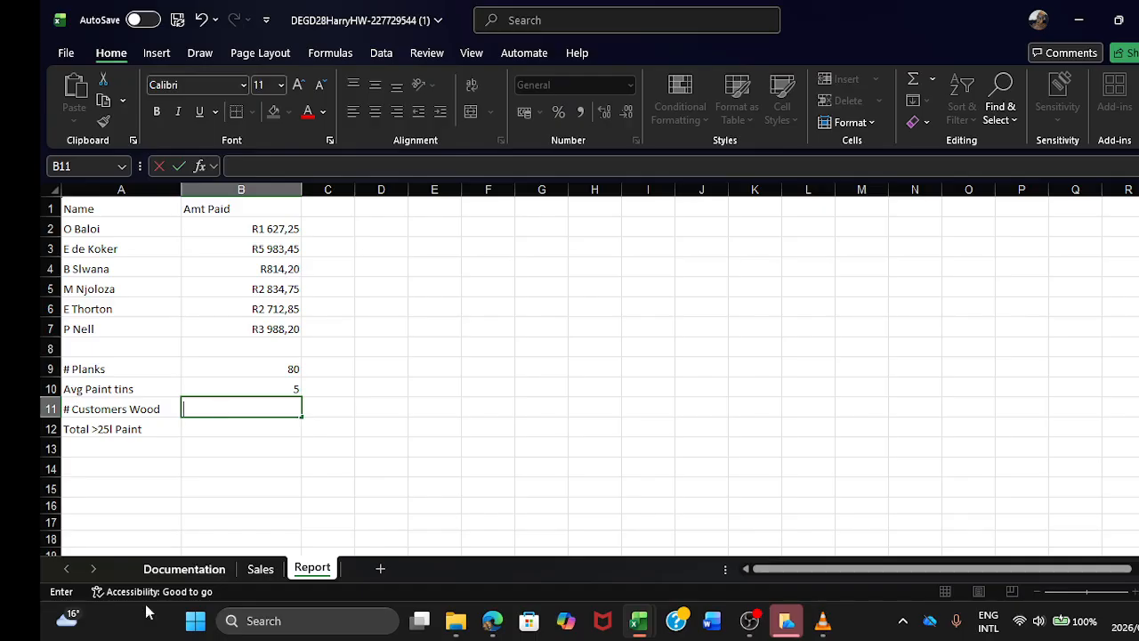
left_click(253, 572)
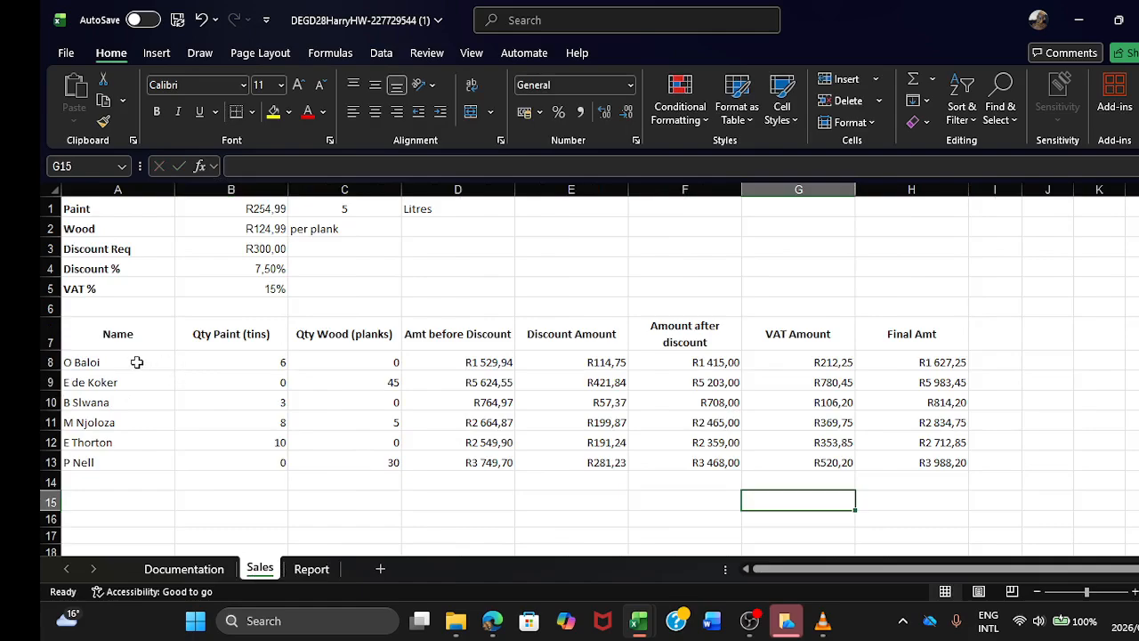
left_click(315, 570)
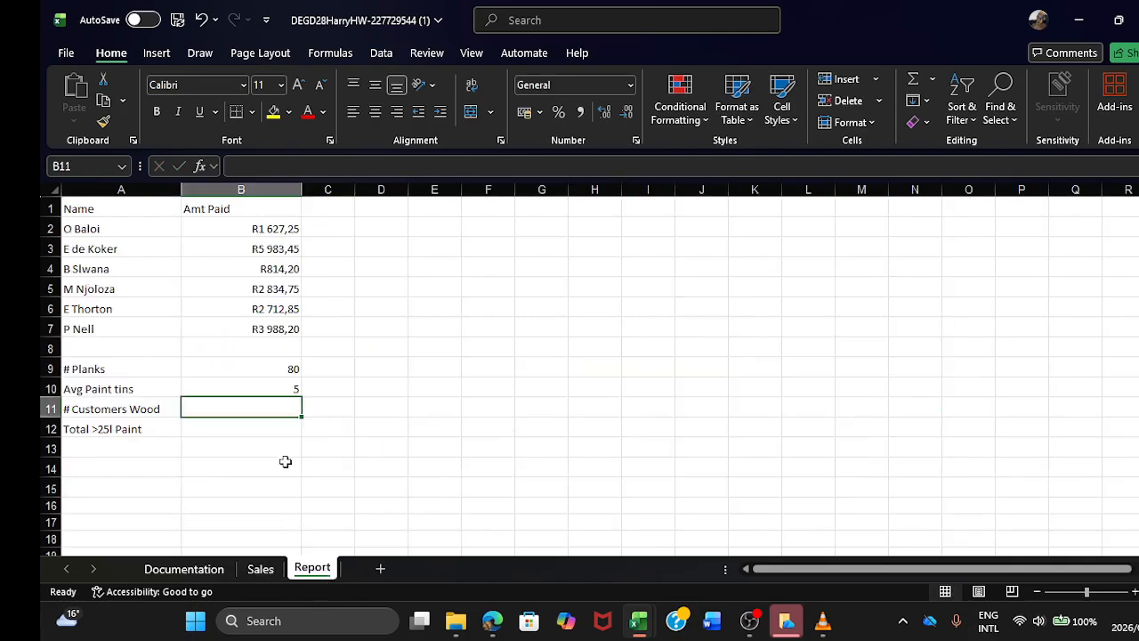
Step: Begin a SUMIF formula for # Customers Wood in B11 with Sales!A8:A13 as the criteria range
type("=S")
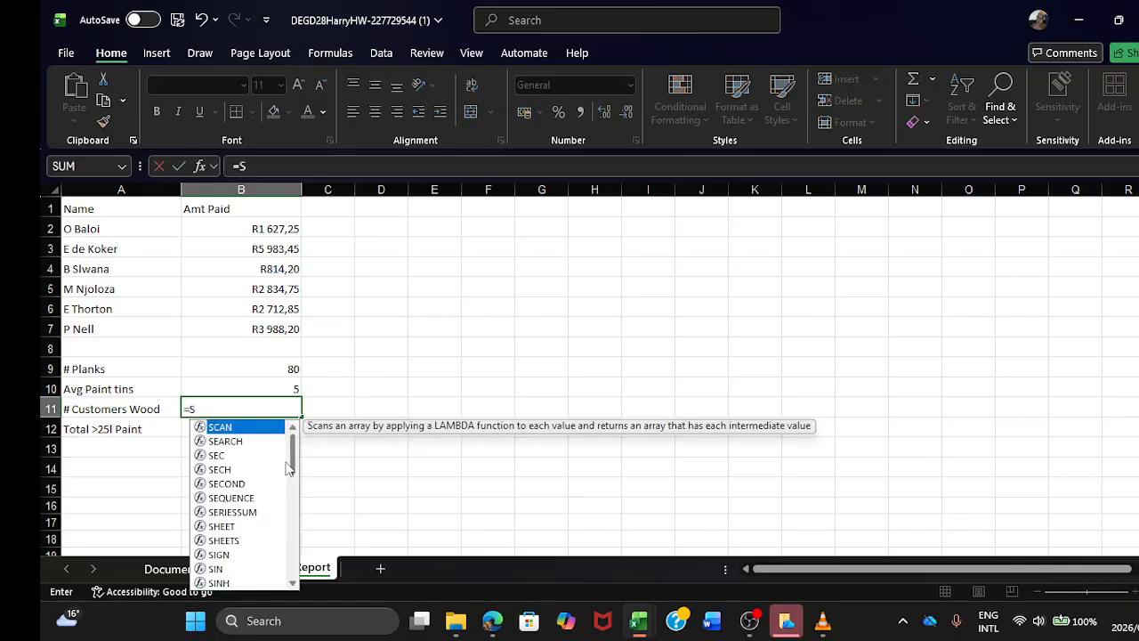
type("UMIF")
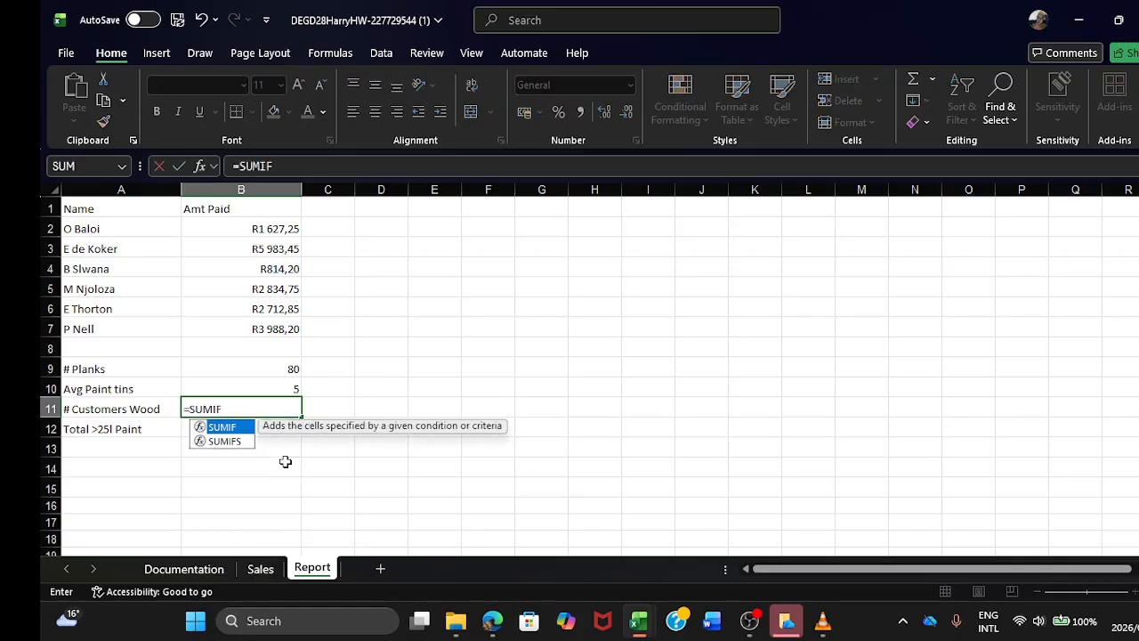
type("(")
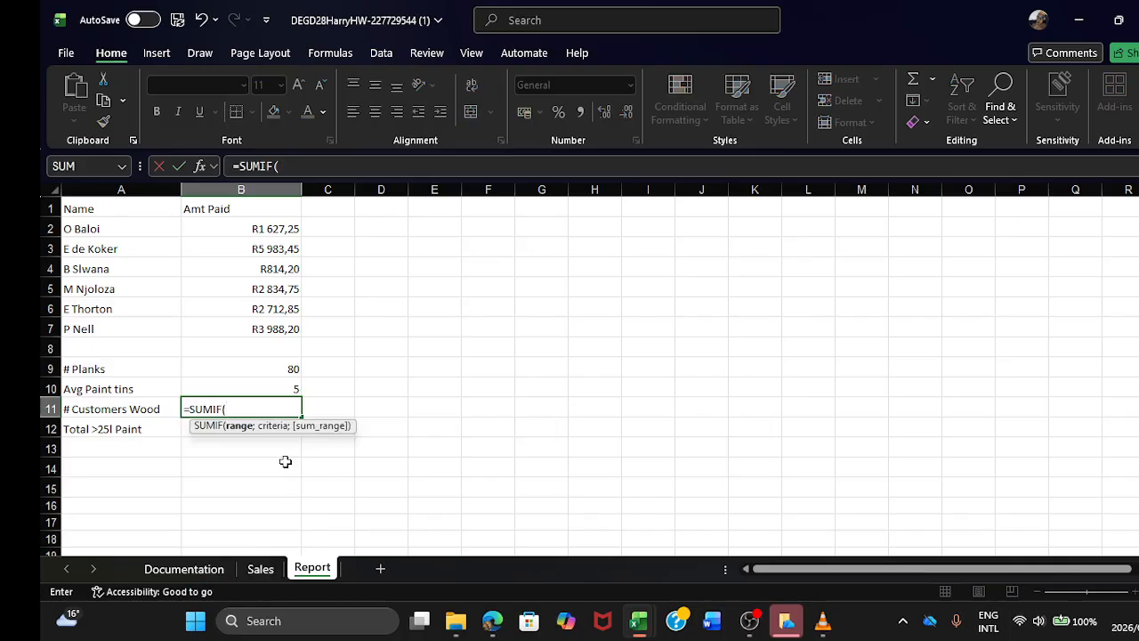
left_click(258, 570)
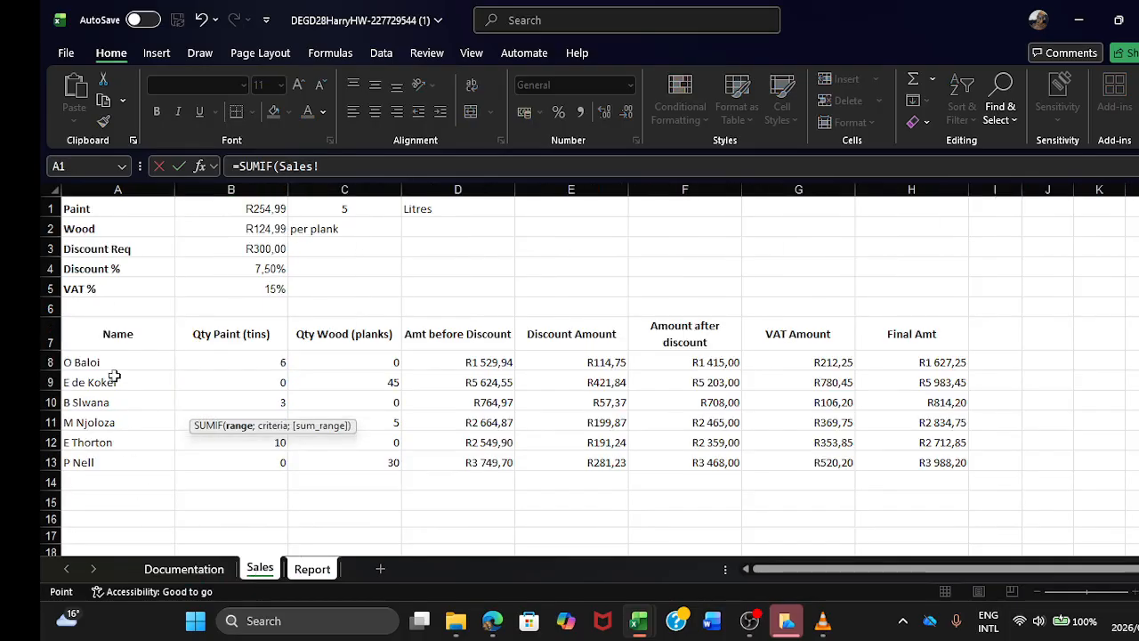
left_click_drag(143, 363, 119, 454)
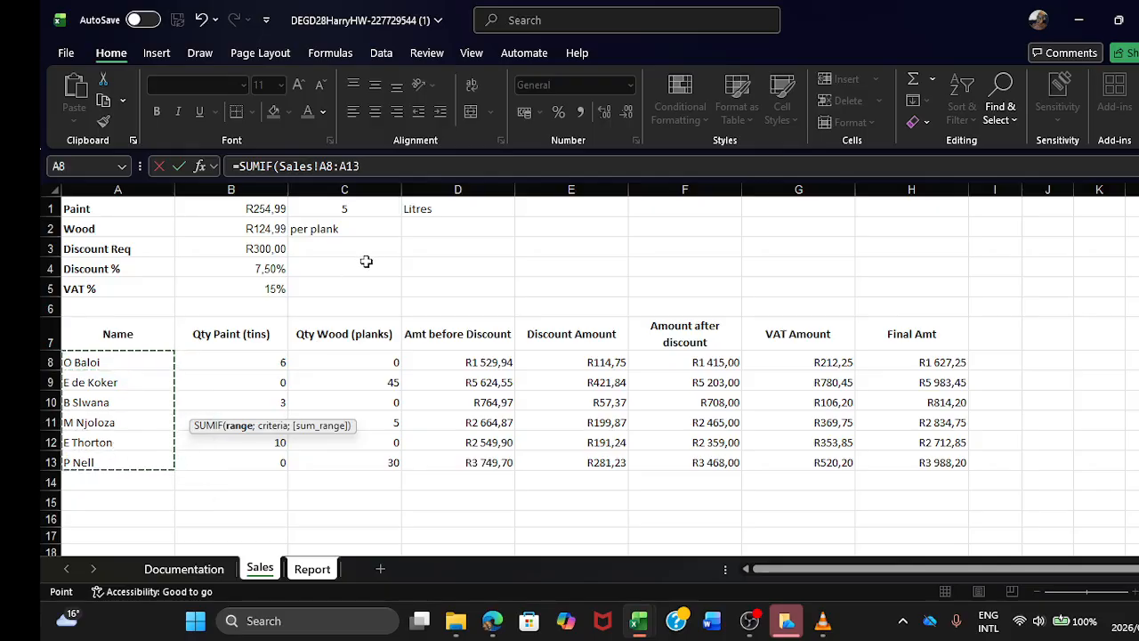
left_click(374, 172)
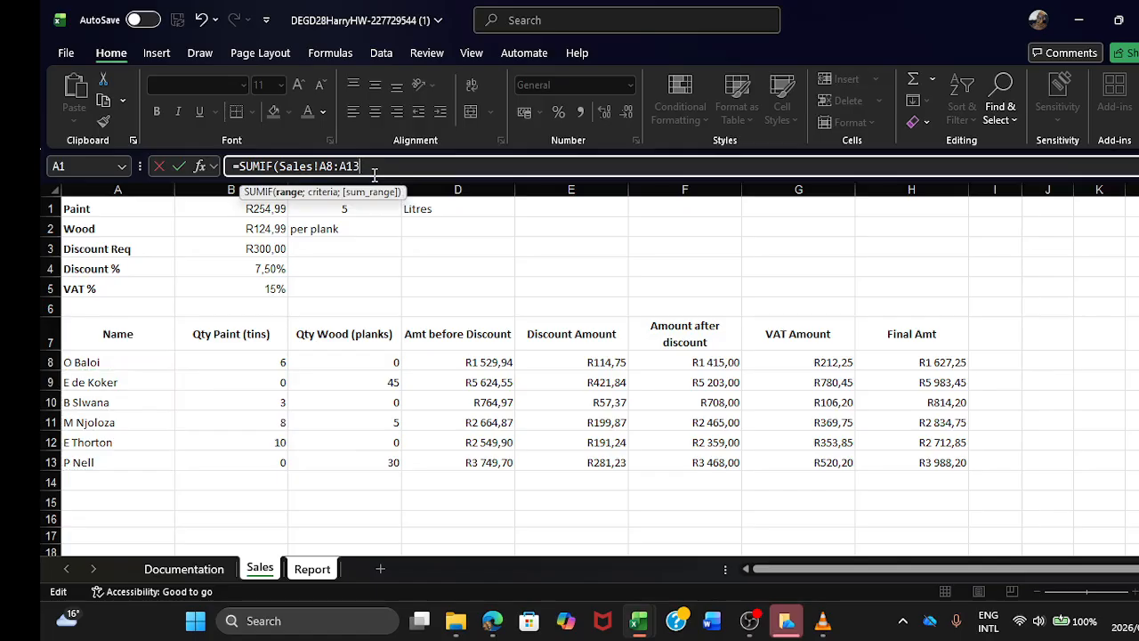
Step: Complete the # Customers Wood SUMIF with the criterion "wood" and the sum range Sales!C8:C13
type(";woo")
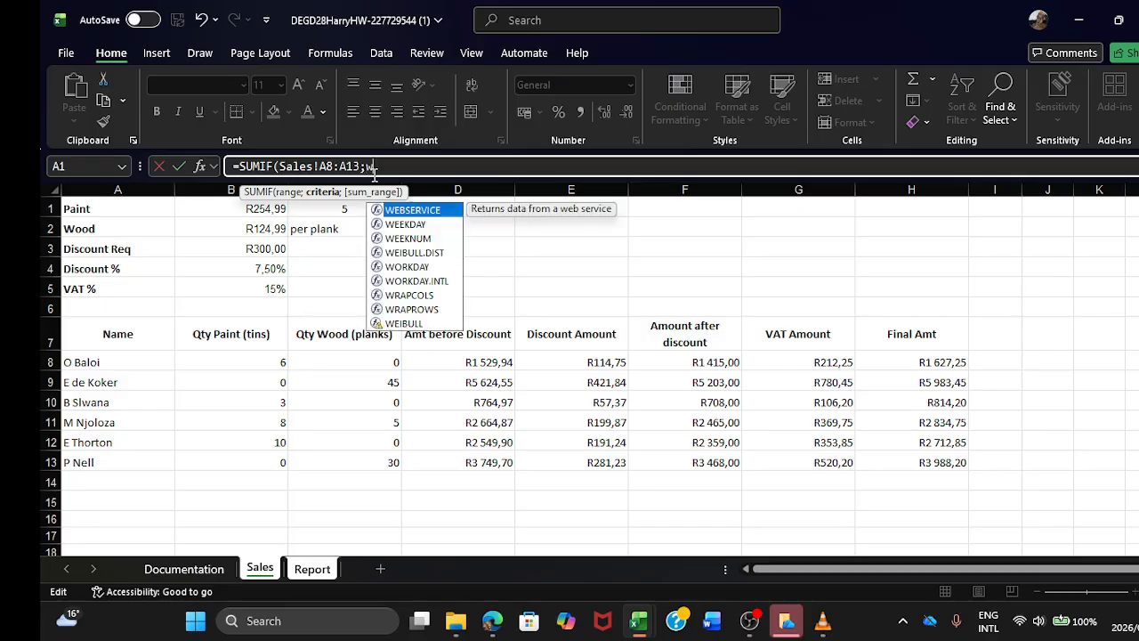
key("BackSpace")
key("BackSpace")
key("BackSpace")
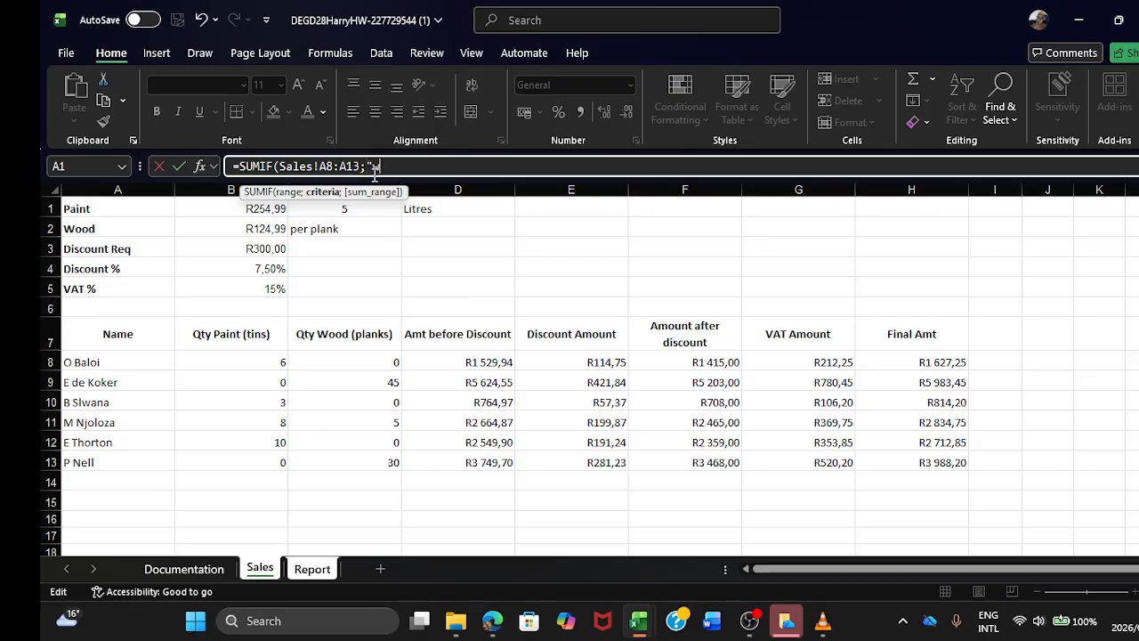
type("\"wood")
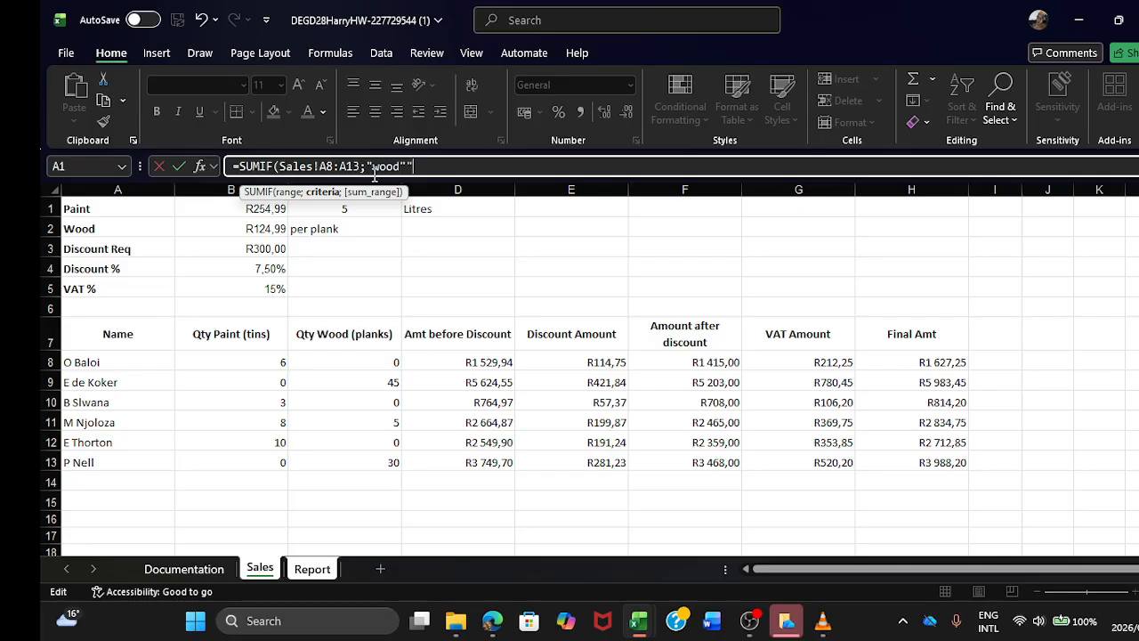
type("\";")
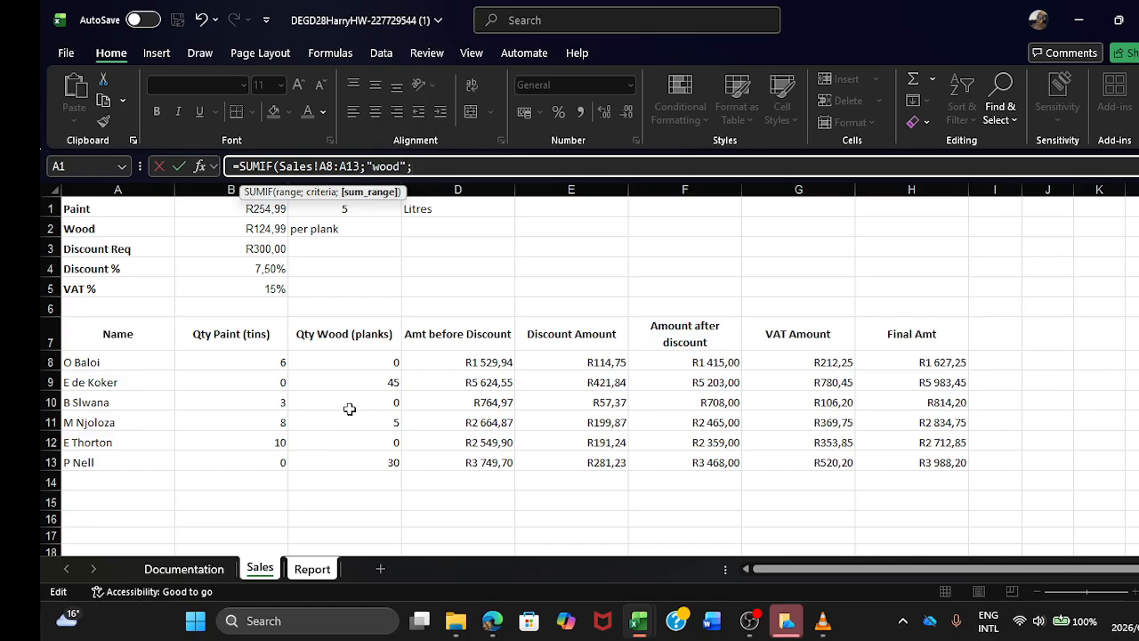
left_click_drag(359, 362, 370, 462)
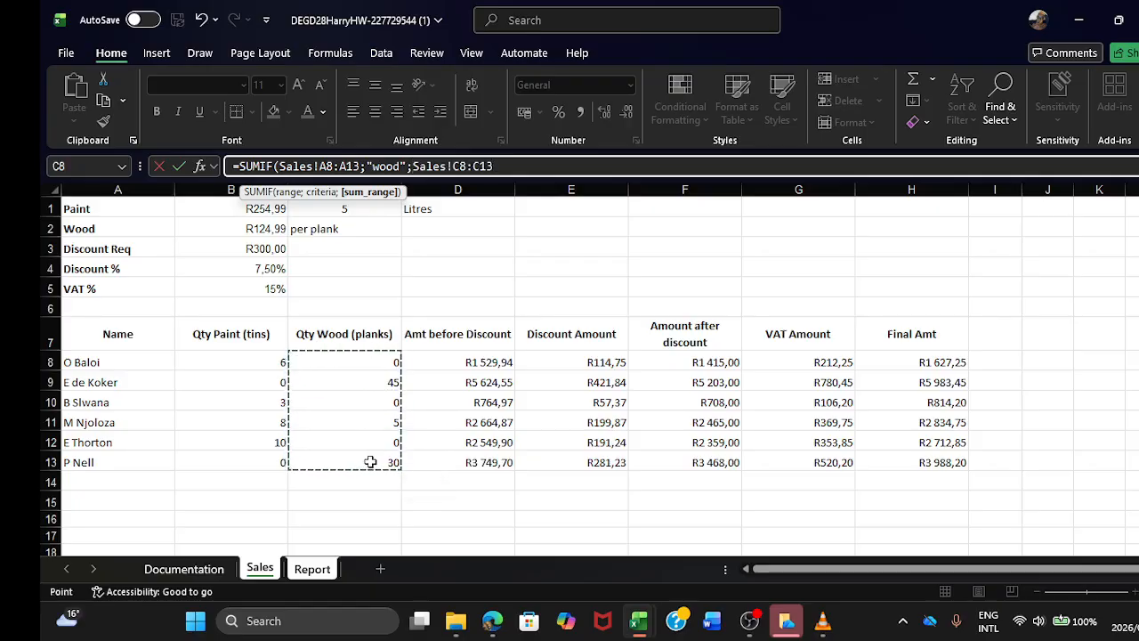
key("Return")
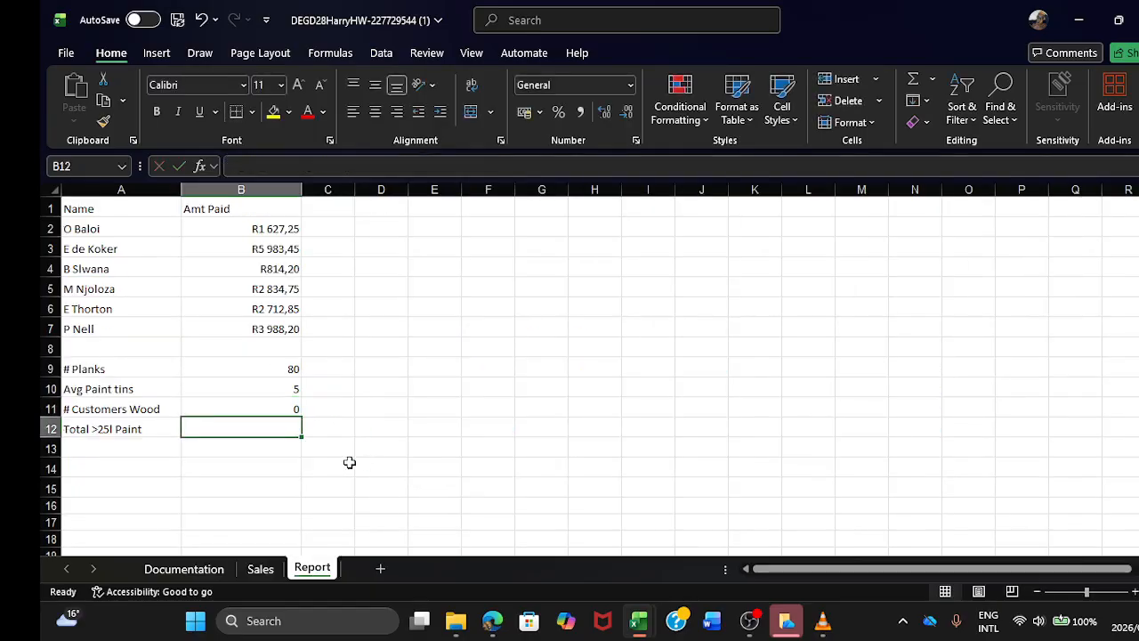
Step: Try replacing the # Customers Wood formula in B11 with a SUM of Sales!C8:C13
left_click(279, 407)
left_click(521, 169)
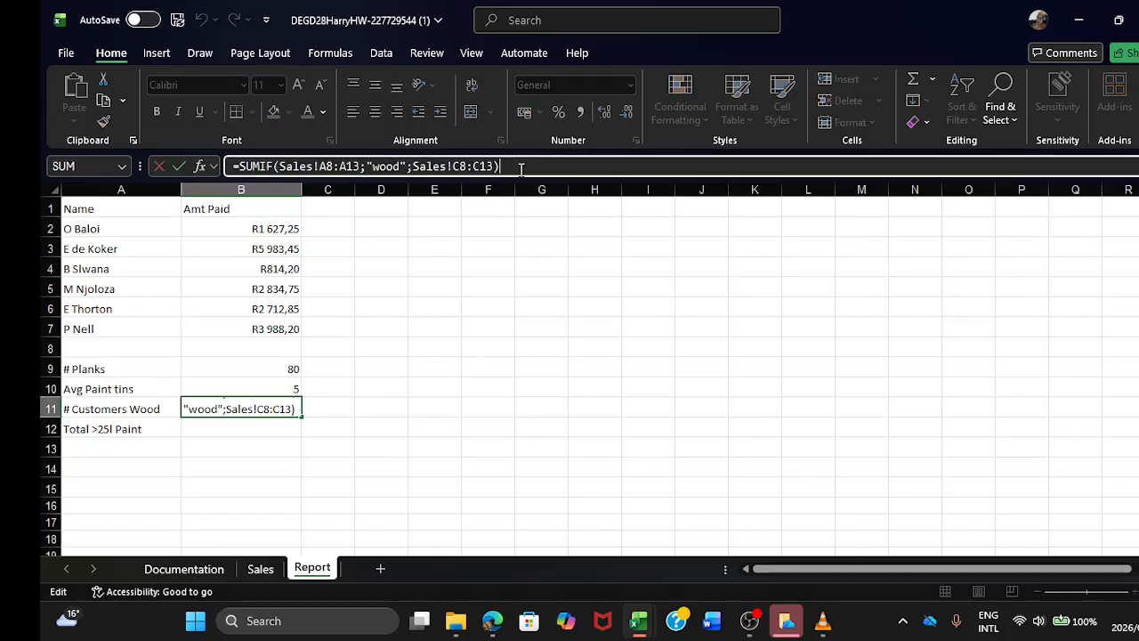
key("BackSpace")
key("BackSpace")
key("BackSpace")
key("BackSpace")
key("BackSpace")
key("BackSpace")
key("BackSpace")
key("BackSpace")
key("BackSpace")
key("BackSpace")
key("BackSpace")
key("BackSpace")
key("BackSpace")
key("BackSpace")
key("BackSpace")
key("BackSpace")
key("BackSpace")
key("BackSpace")
key("BackSpace")
key("BackSpace")
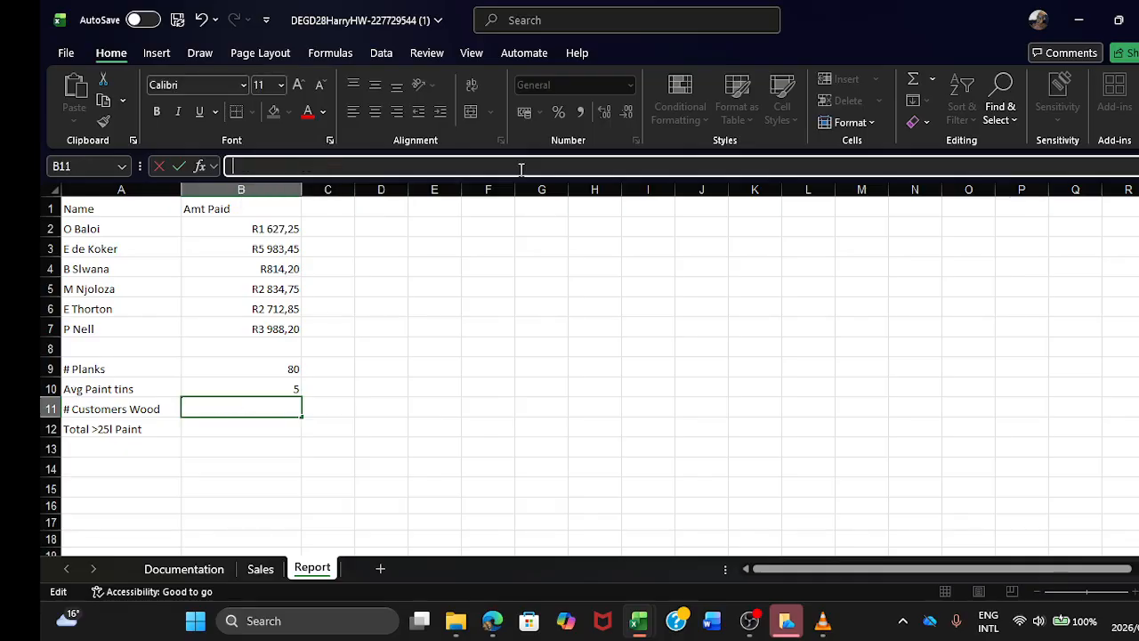
type("=")
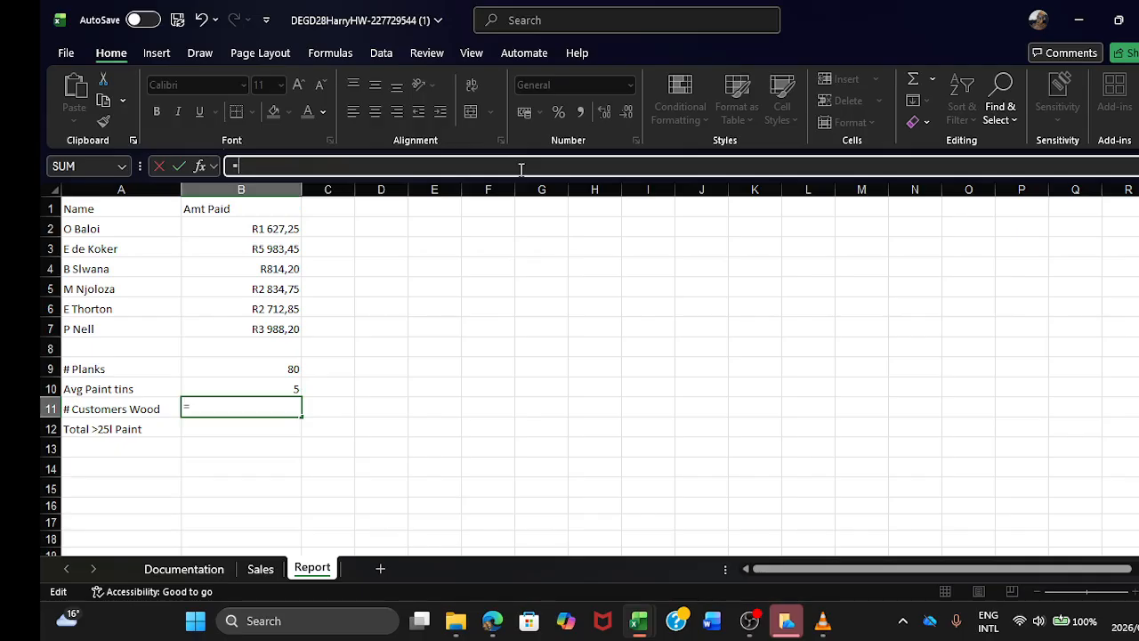
type("SUM(")
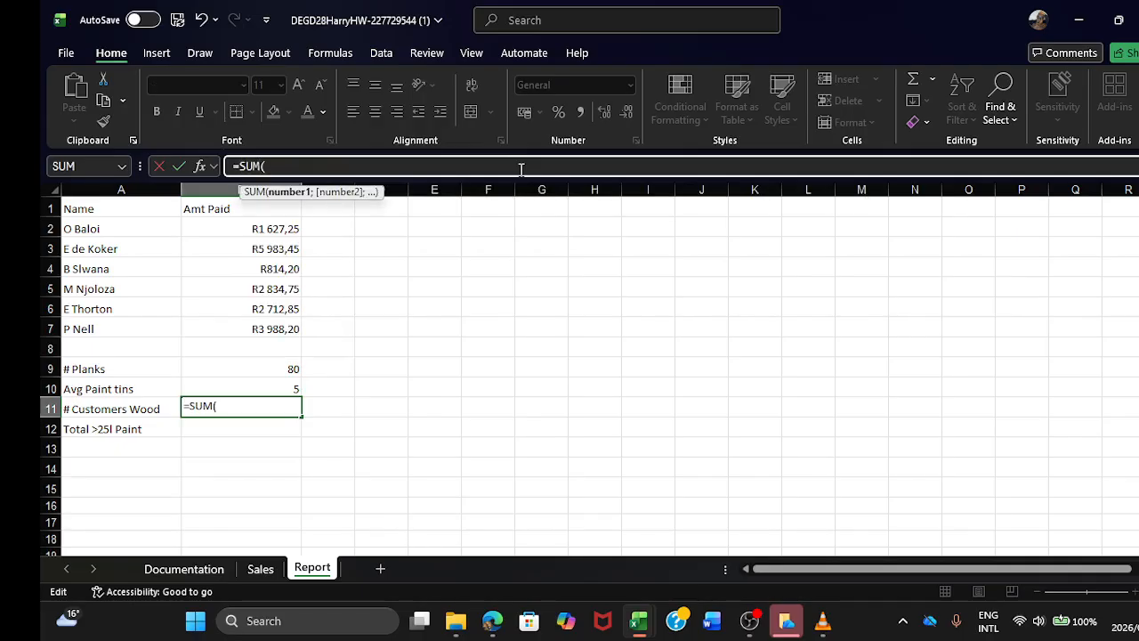
left_click(258, 572)
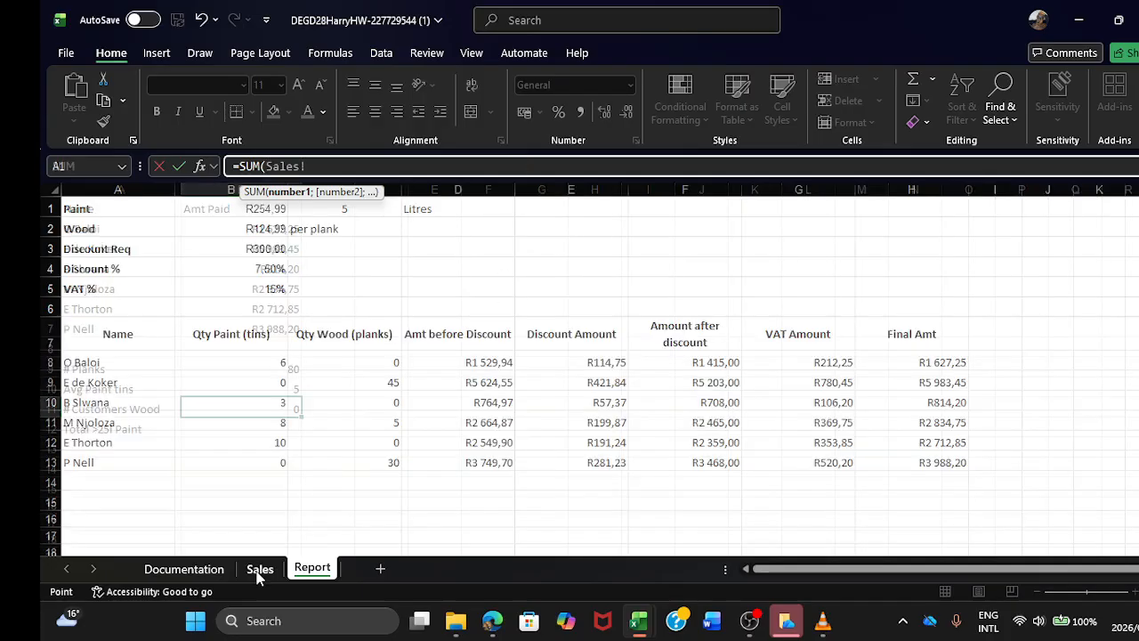
left_click_drag(359, 363, 368, 453)
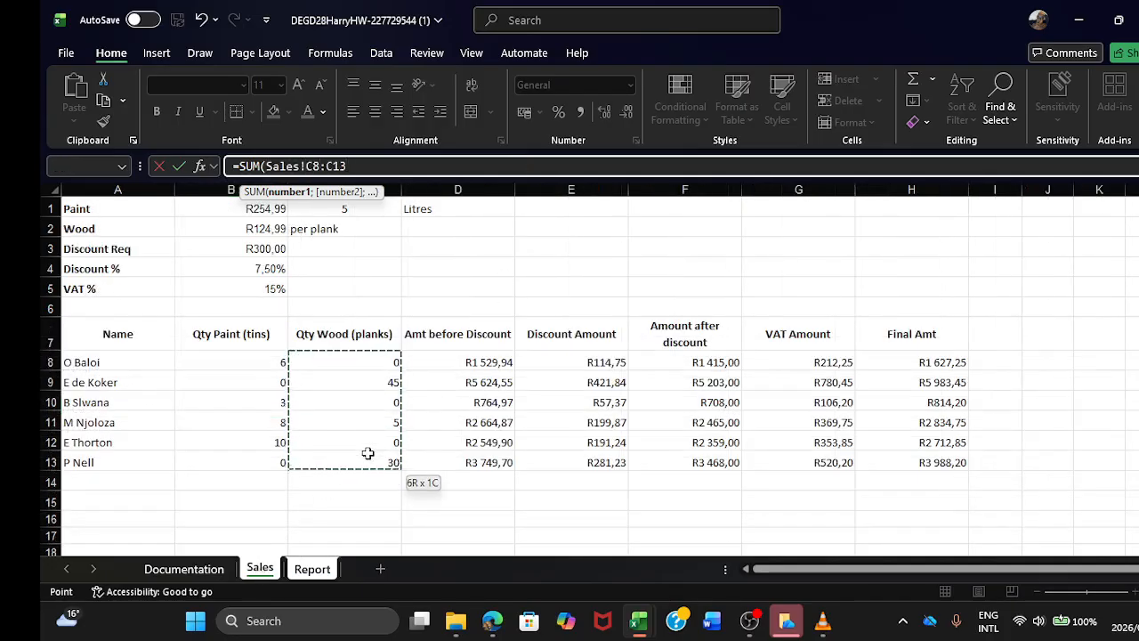
key("Return")
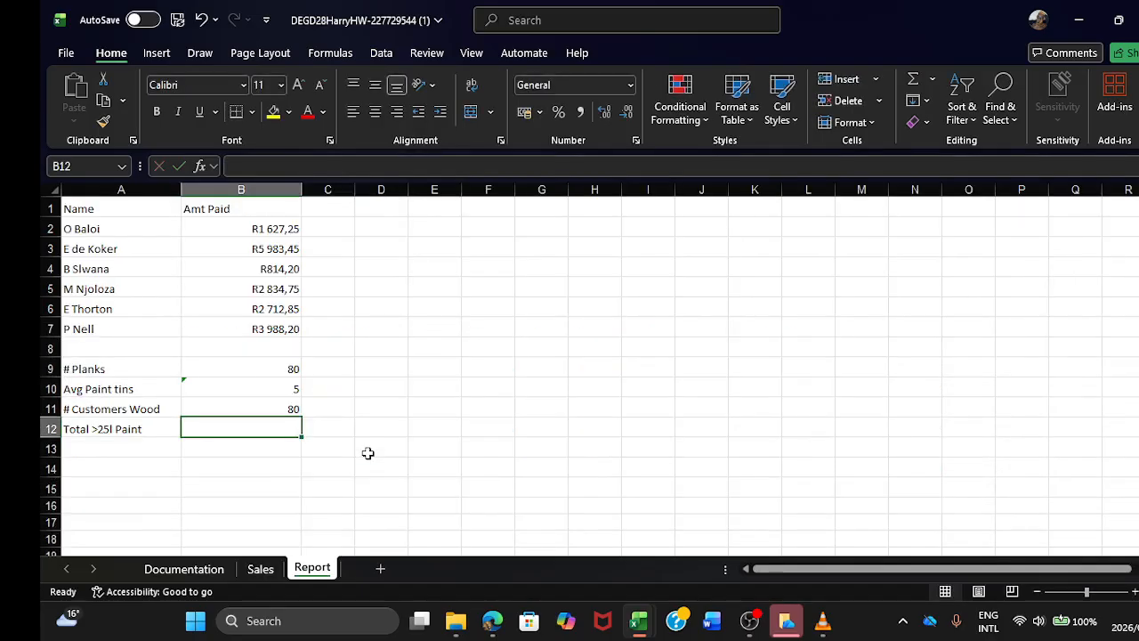
Step: Clear the SUM formula from the # Customers Wood cell B11, keeping that cell selected
left_click(241, 388)
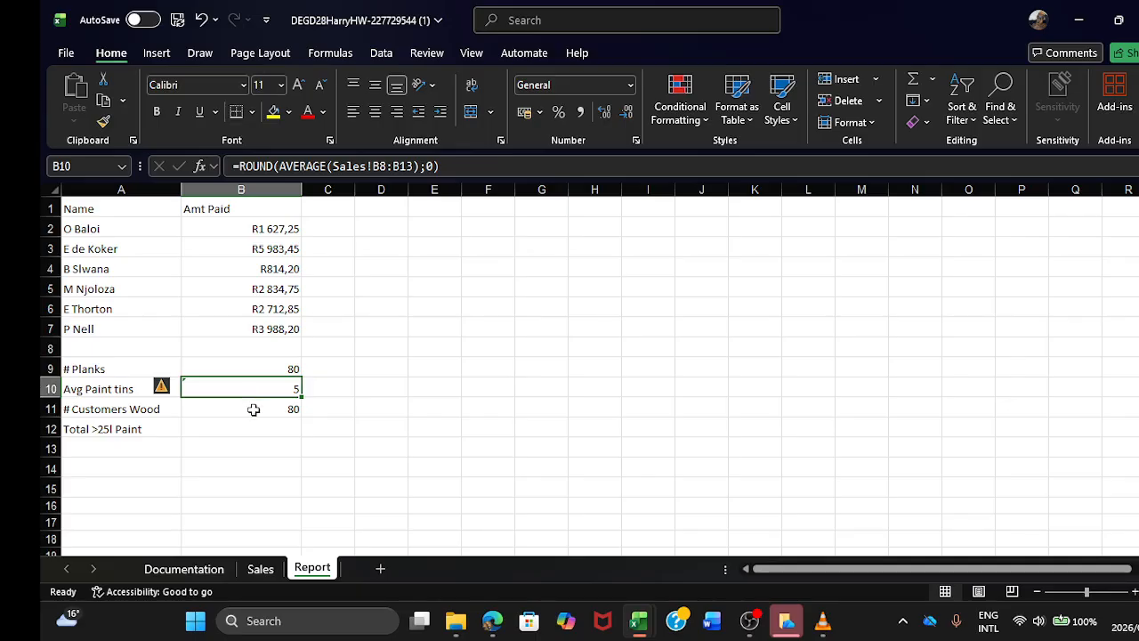
left_click(255, 422)
left_click(273, 409)
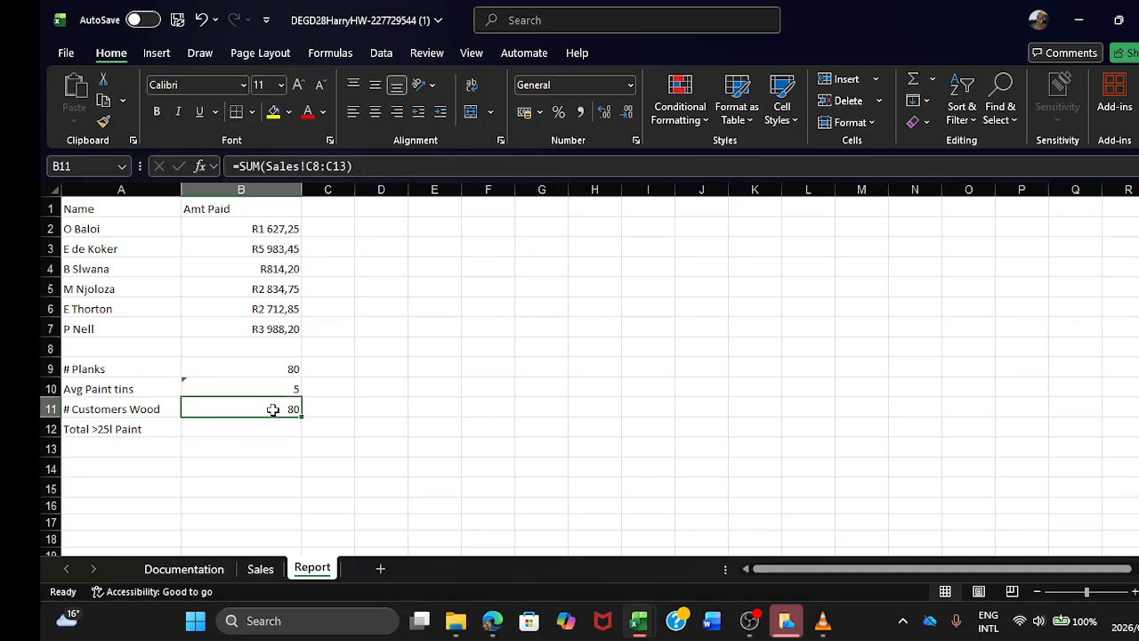
key("BackSpace")
left_click(279, 429)
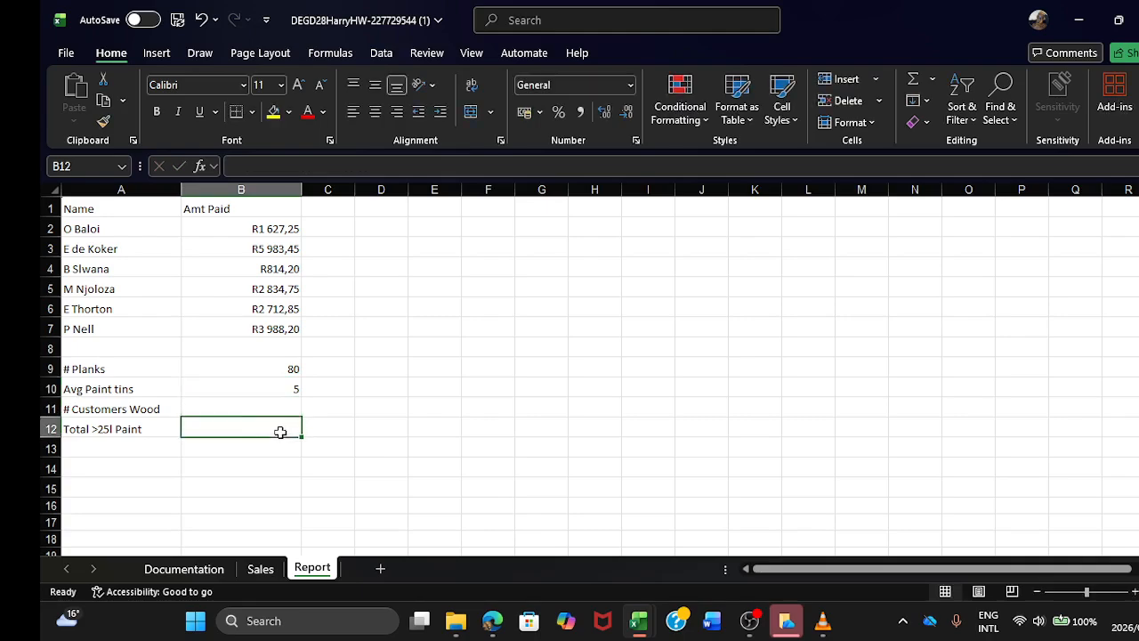
left_click(276, 406)
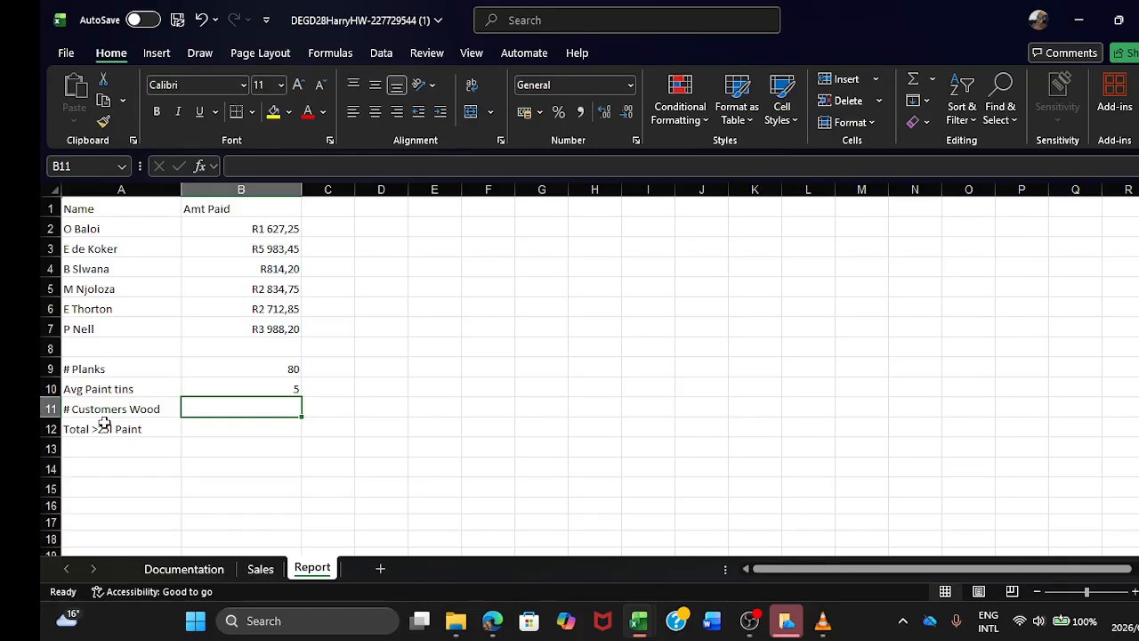
Step: Check the Sales sheet data, then enter a COUNT of Sales!C8:C13 for # Customers Wood in Report cell B11
left_click(257, 569)
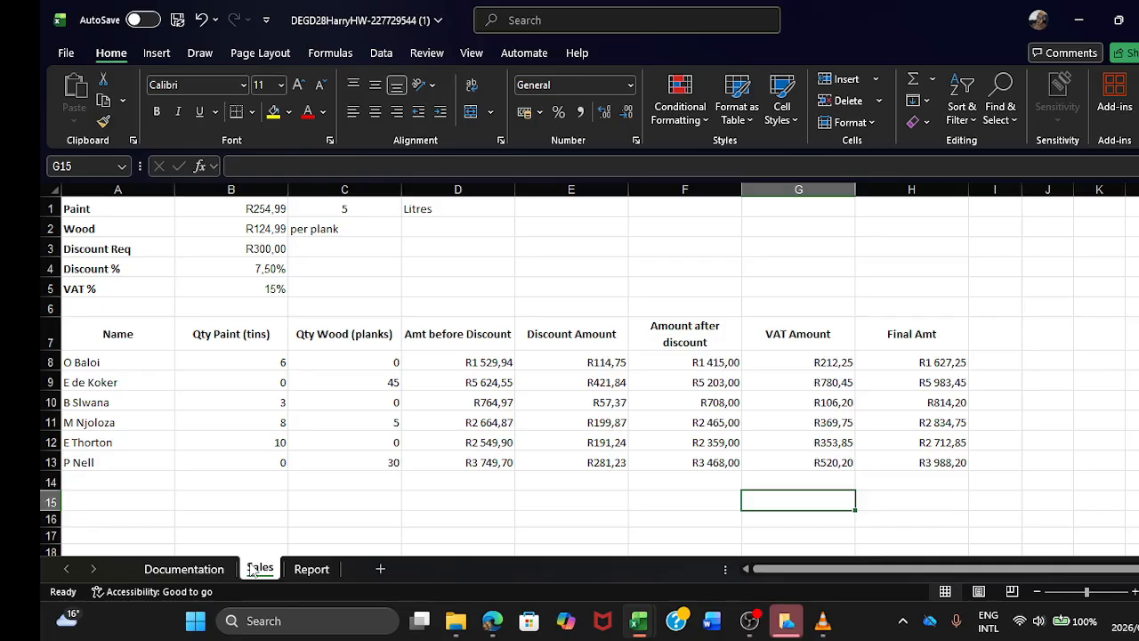
left_click(316, 571)
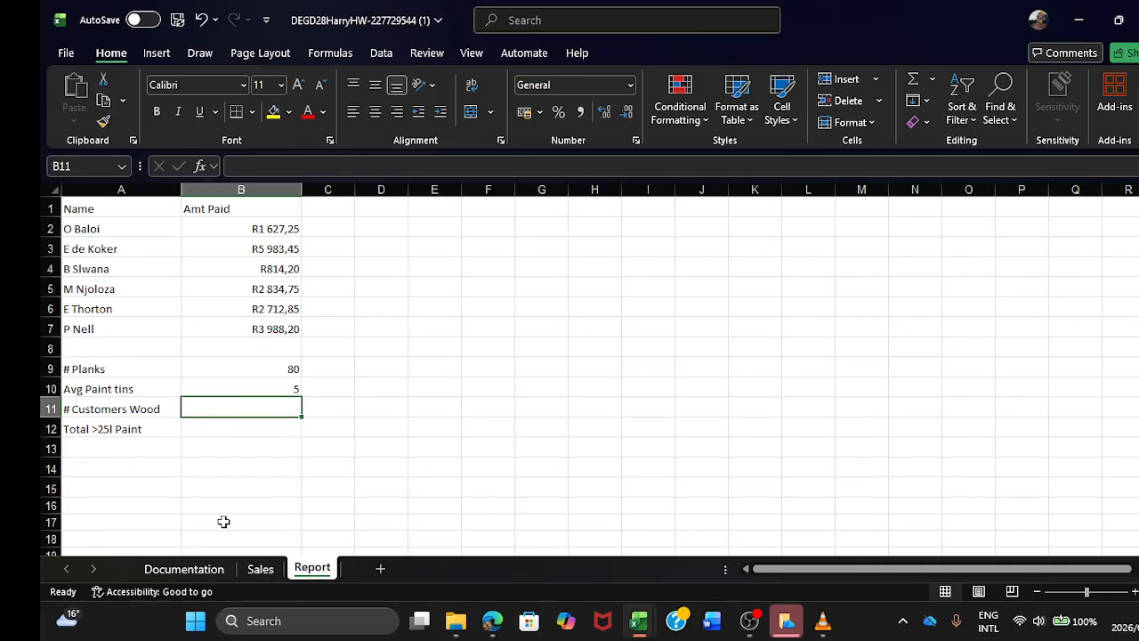
left_click(257, 569)
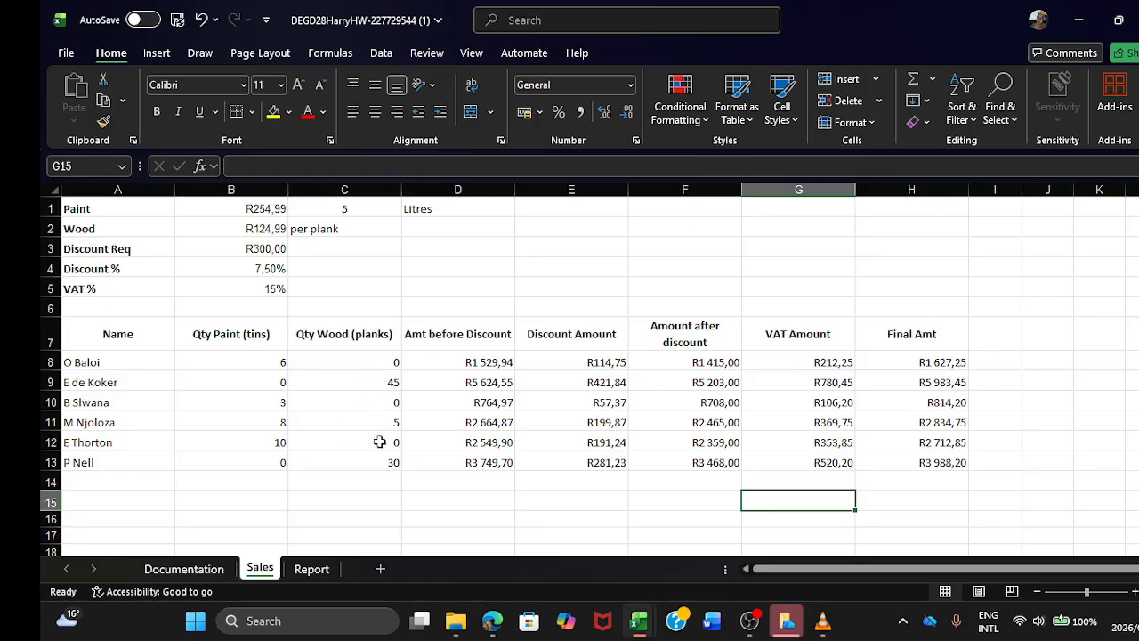
left_click(313, 569)
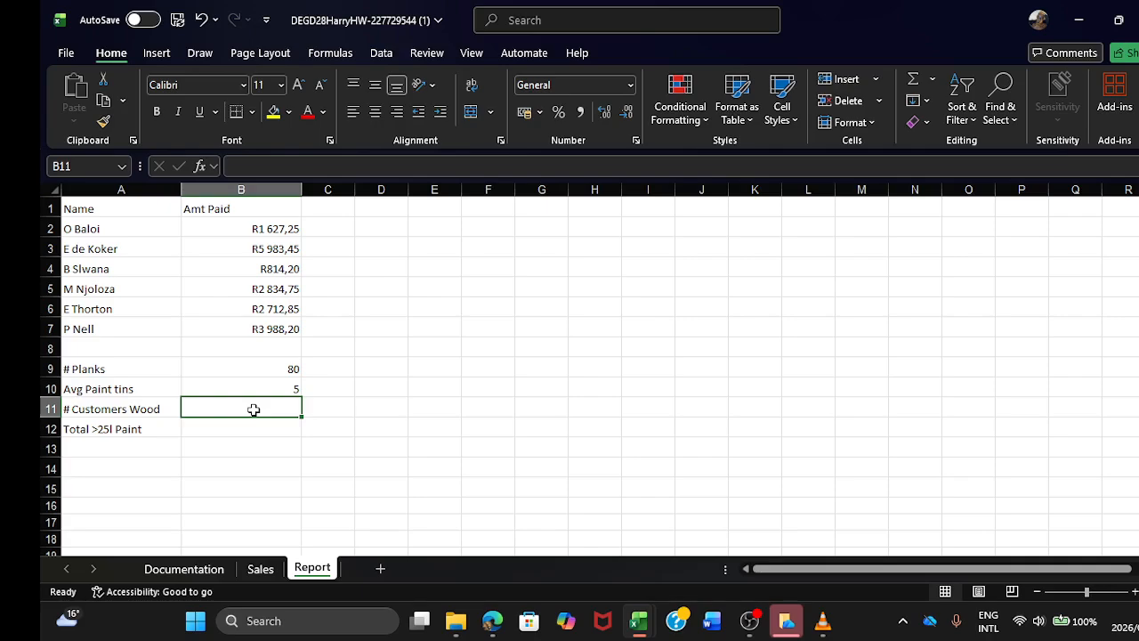
type("=CO")
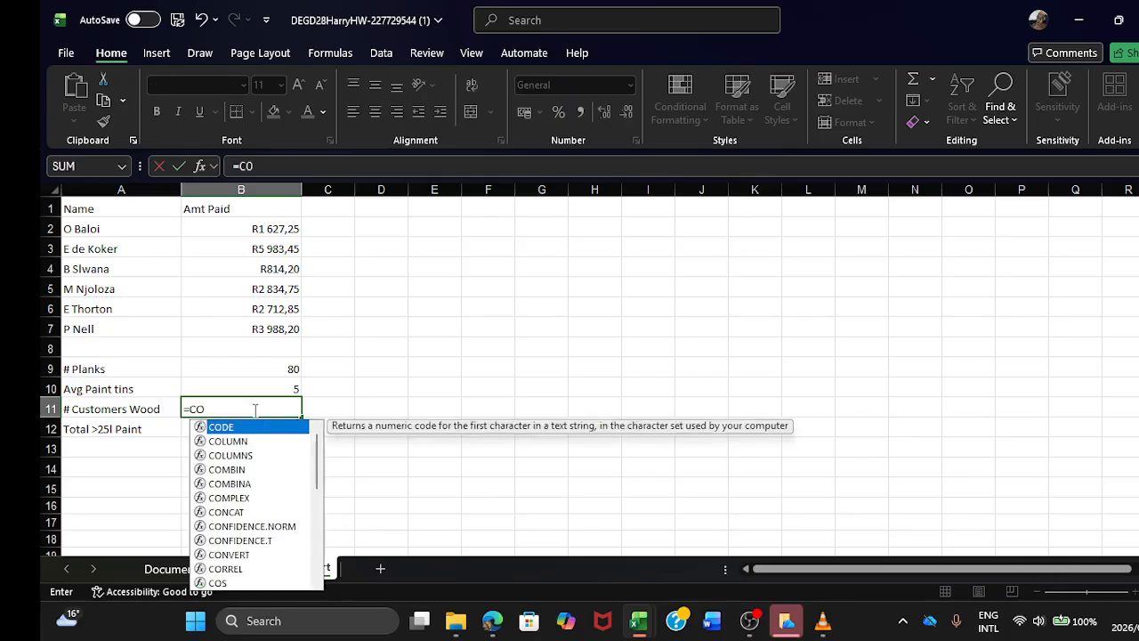
type("UNT(")
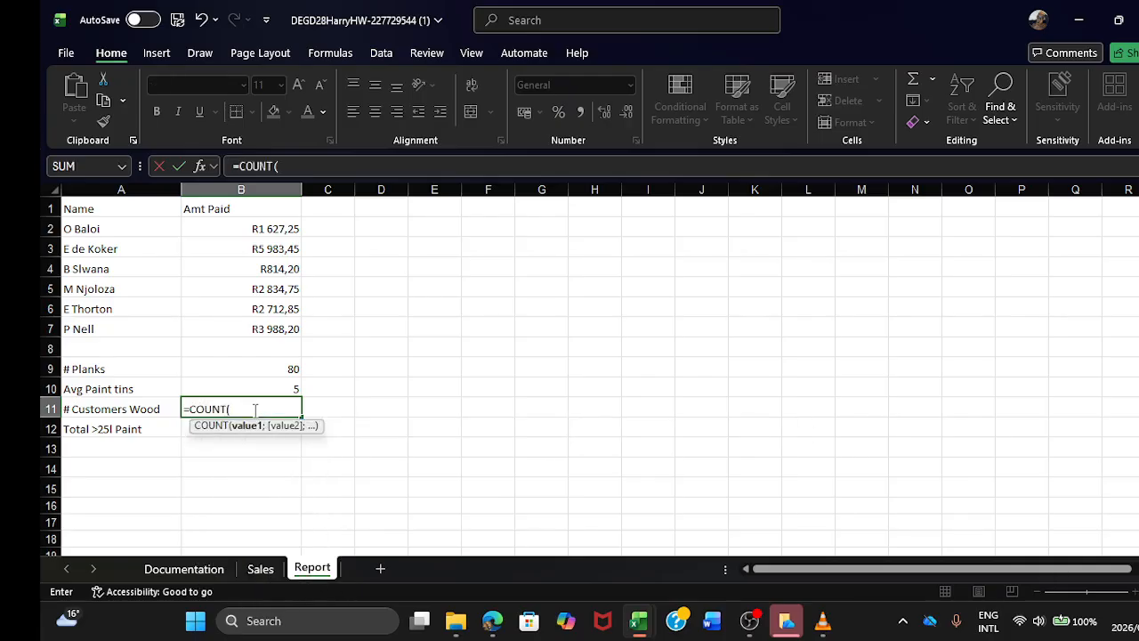
left_click(262, 571)
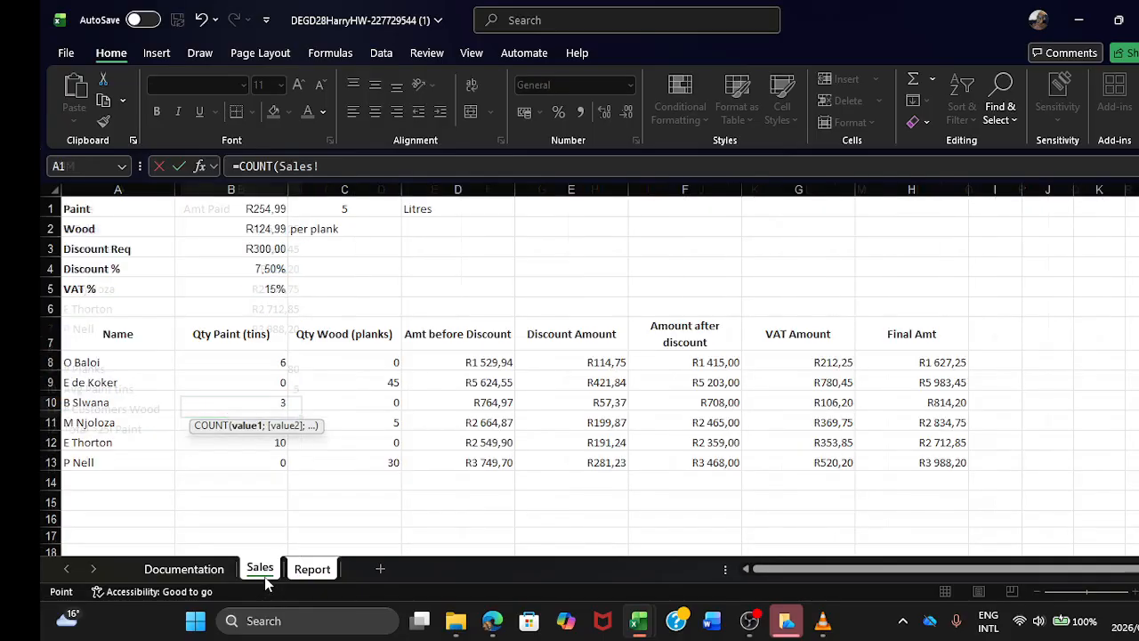
left_click_drag(360, 363, 375, 451)
key("Return")
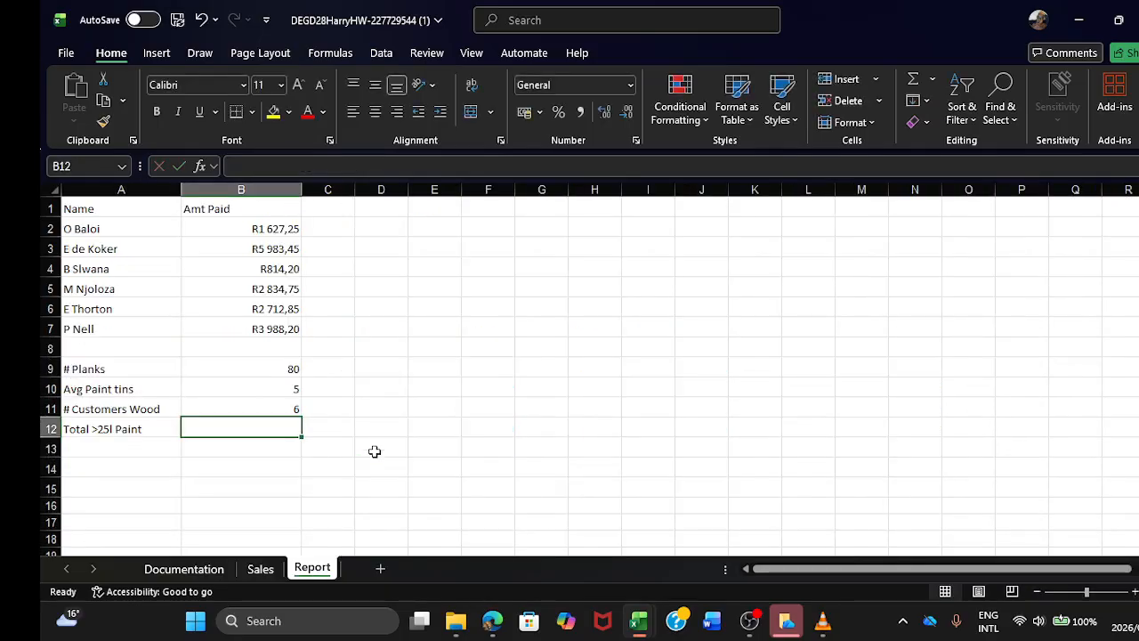
Step: Change the # Customers Wood formula in B11 from COUNT to COUNTA
left_click(275, 409)
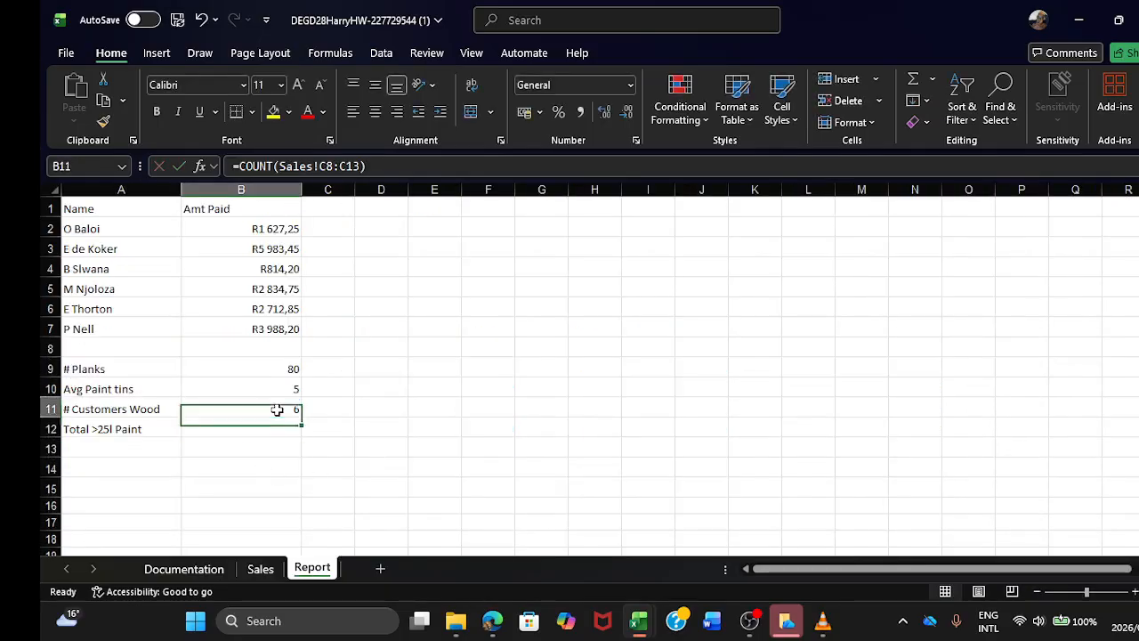
left_click(275, 167)
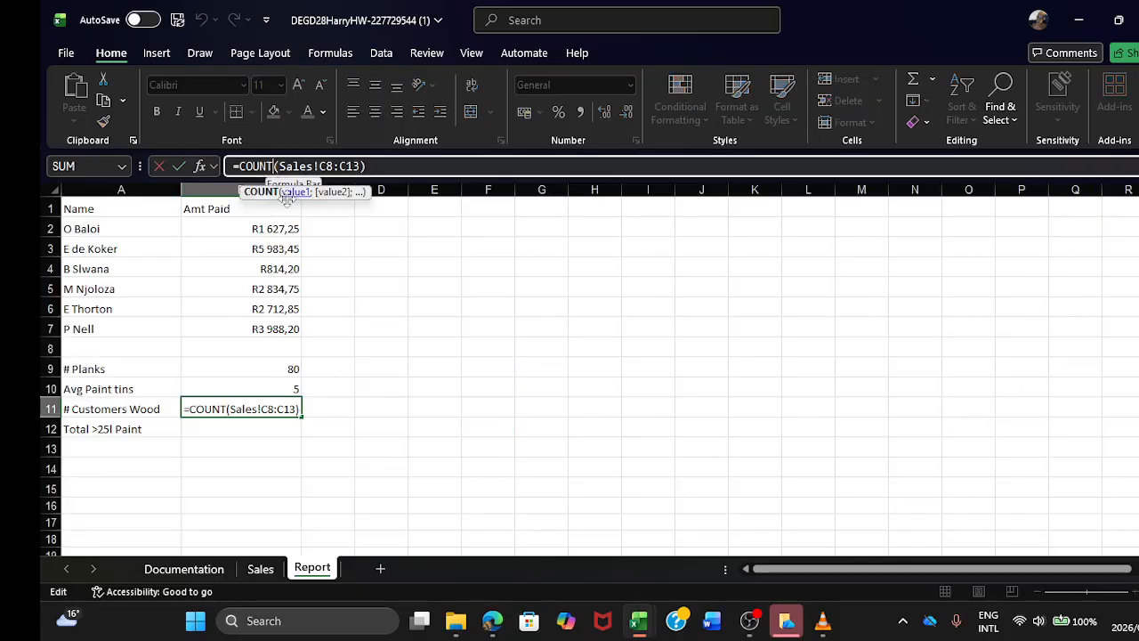
type("A")
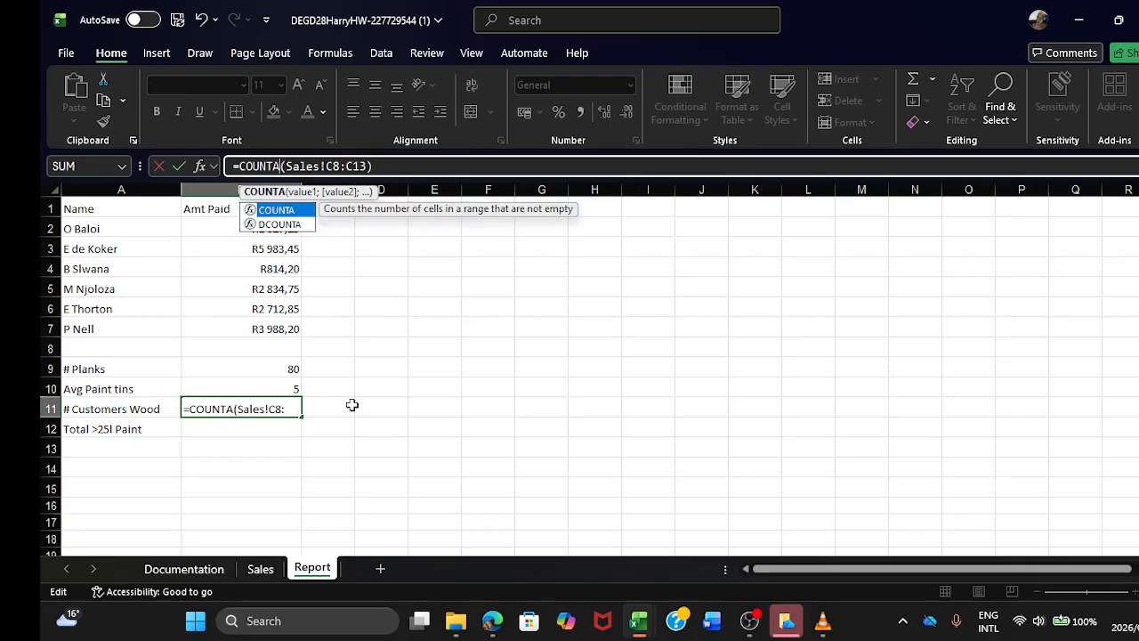
key("Return")
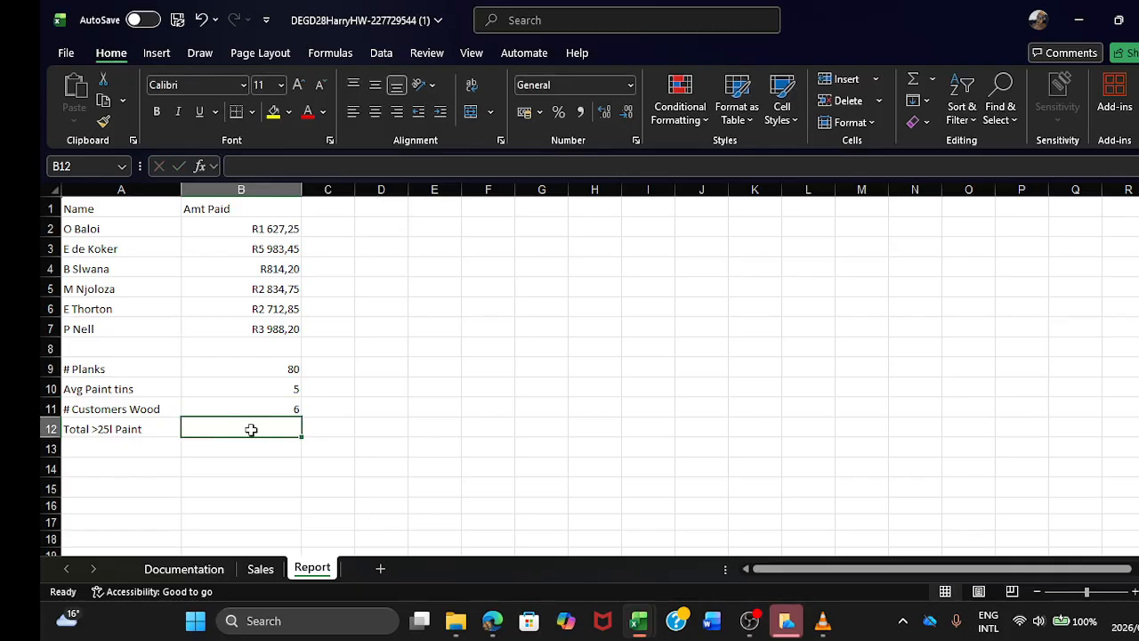
Step: Begin a SUMIF formula for Total >25l Paint in B12 with Sales!A8:A13 as the criteria range
type("=SUMI")
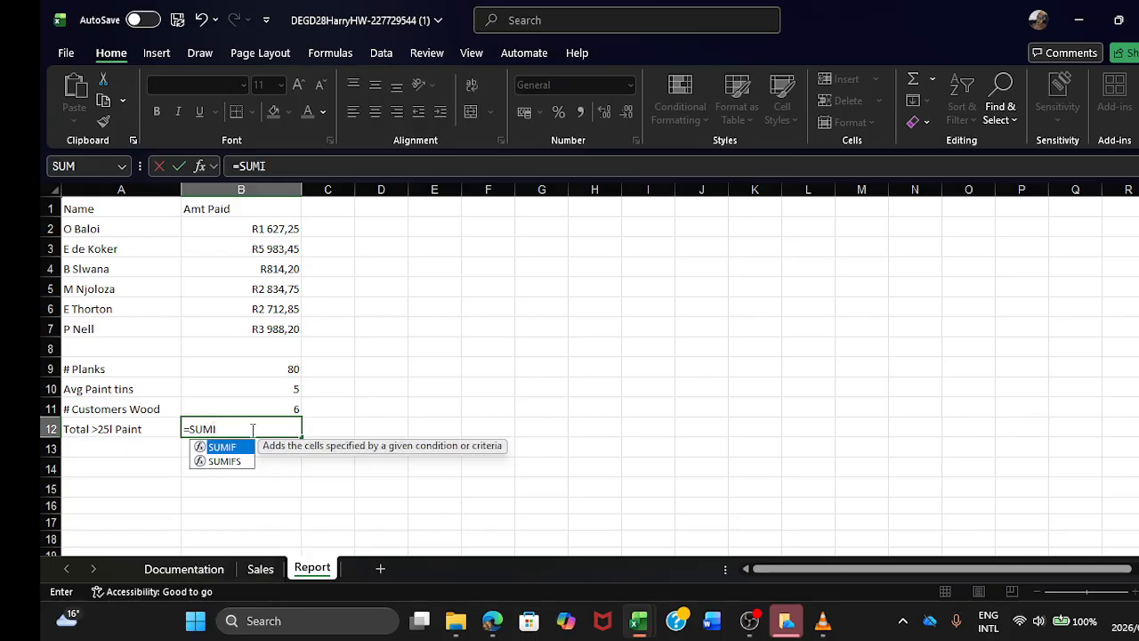
type("F(")
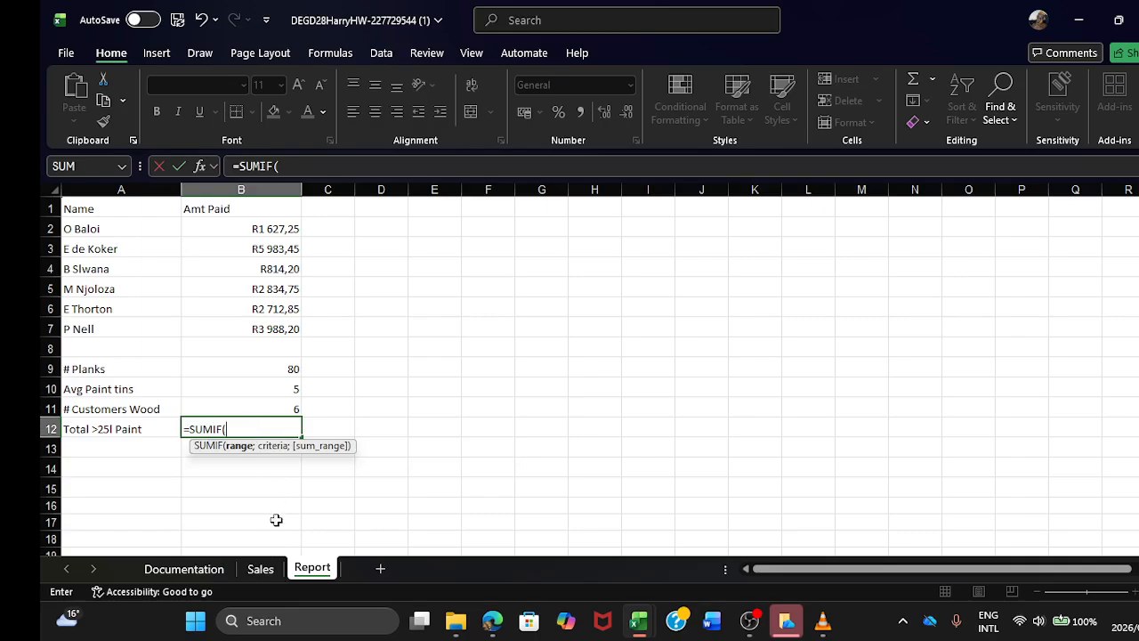
left_click(260, 570)
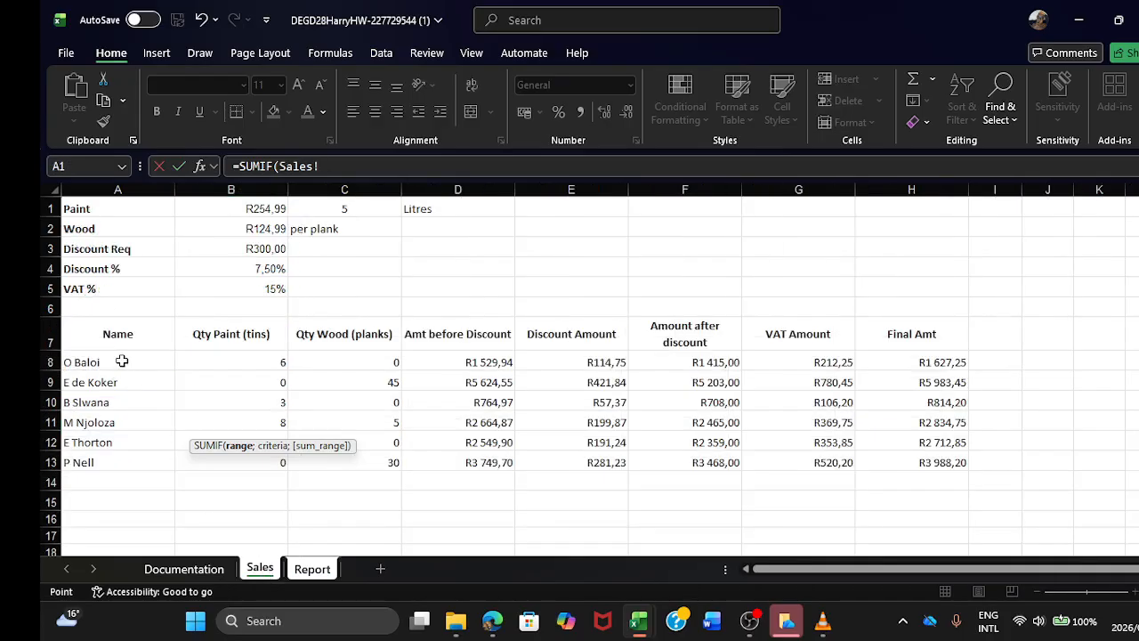
left_click_drag(122, 362, 122, 454)
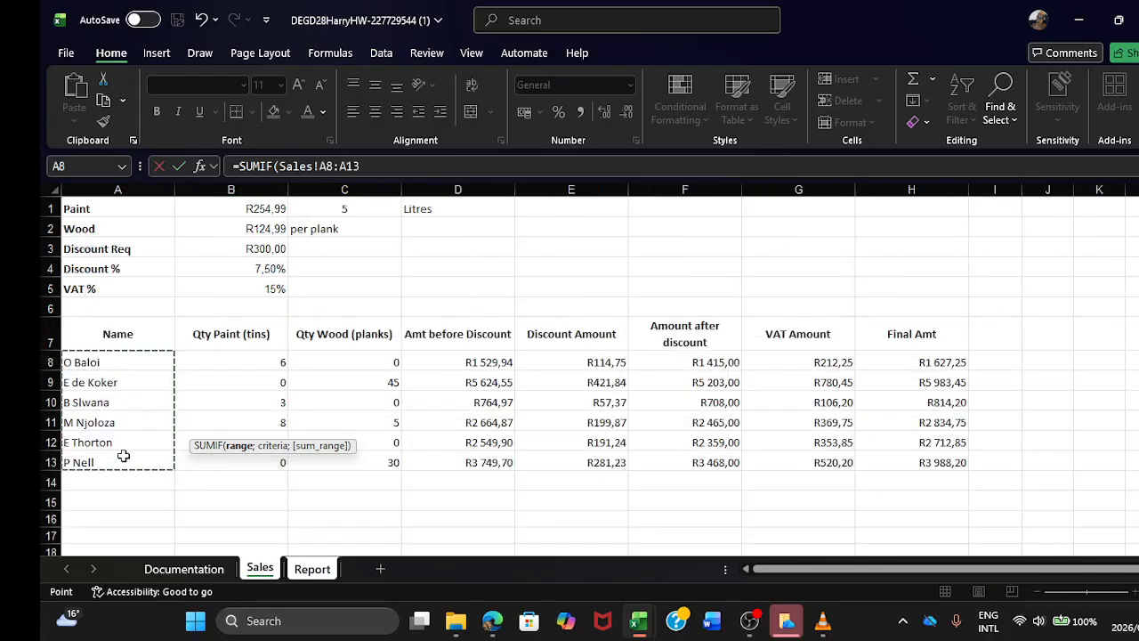
left_click(420, 167)
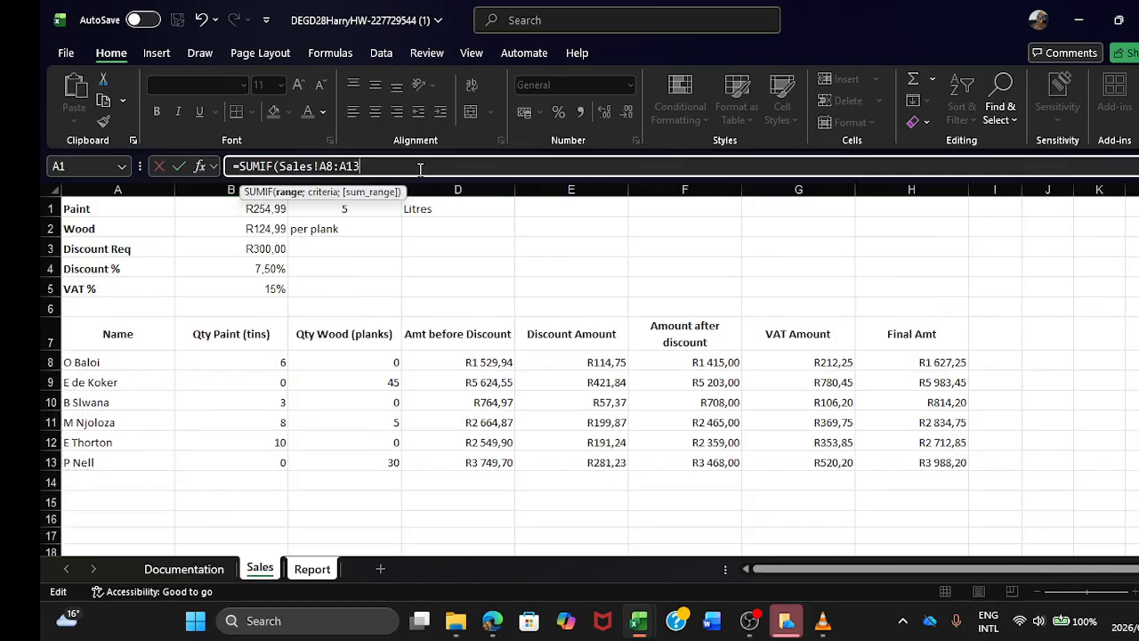
type(";")
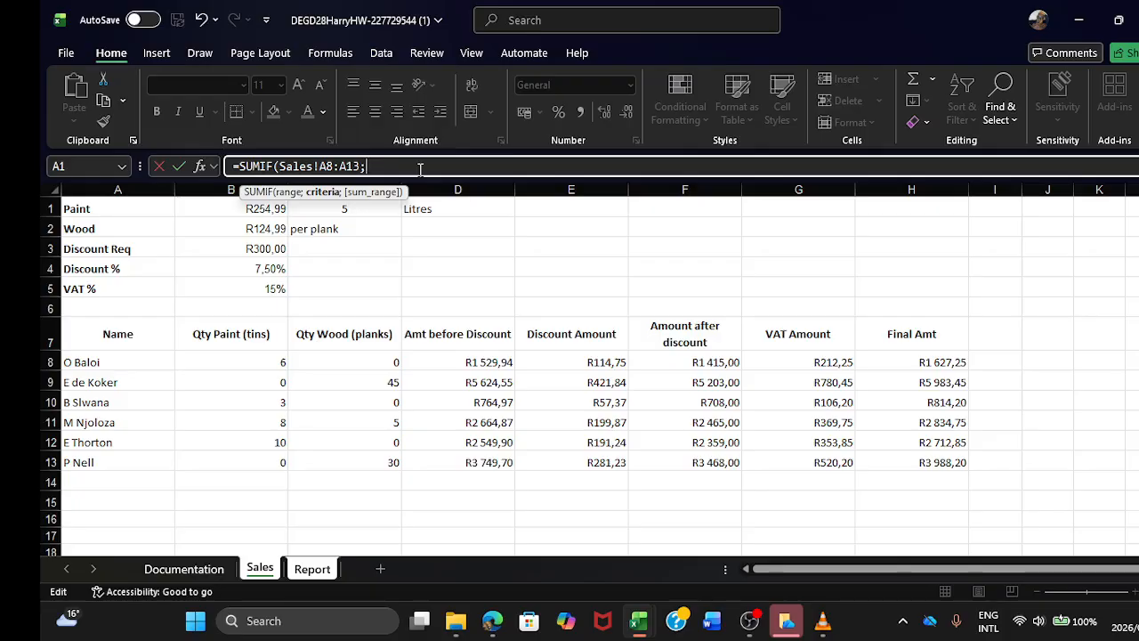
Step: Add the unquoted criterion >25 and the sum range Sales!H8:H13 to the SUMIF, and try to enter it
type(">25;")
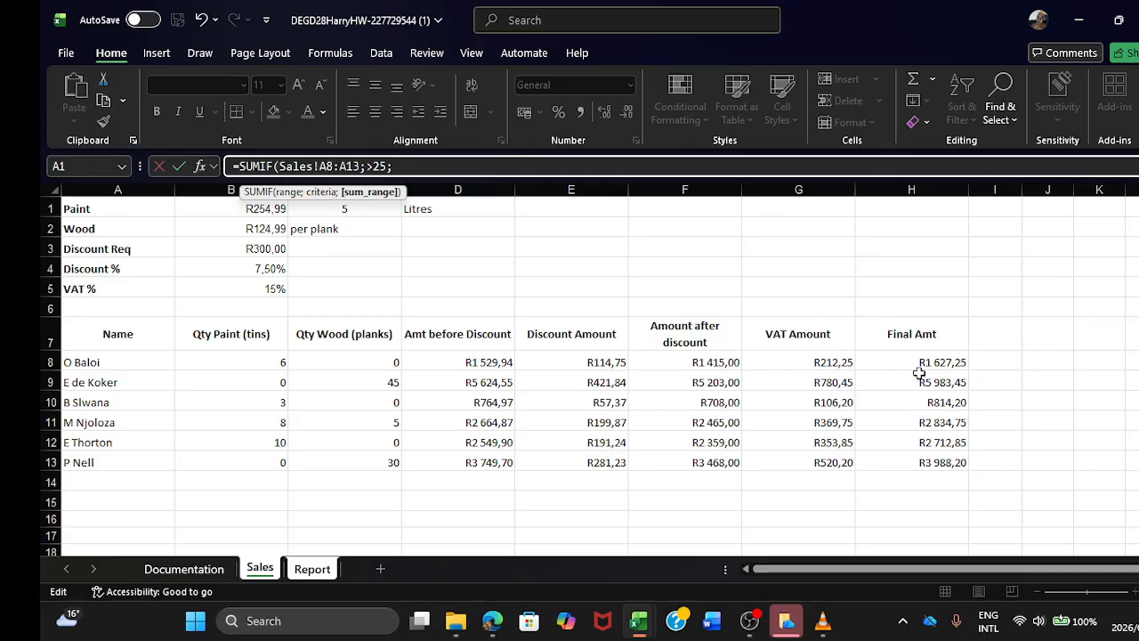
left_click_drag(915, 364, 928, 459)
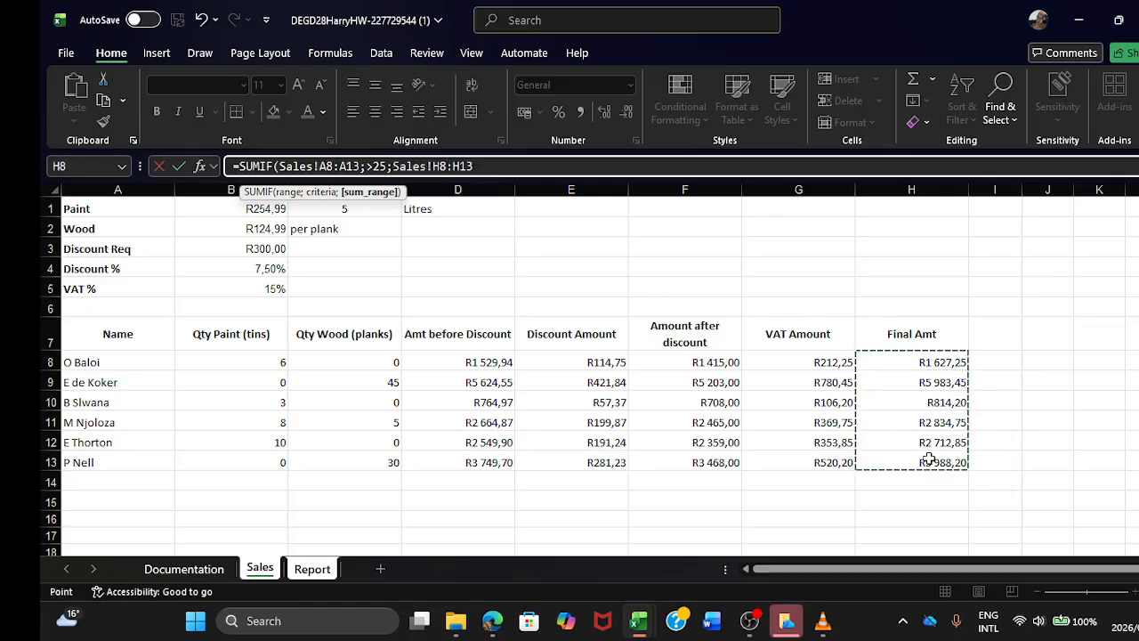
key("Return")
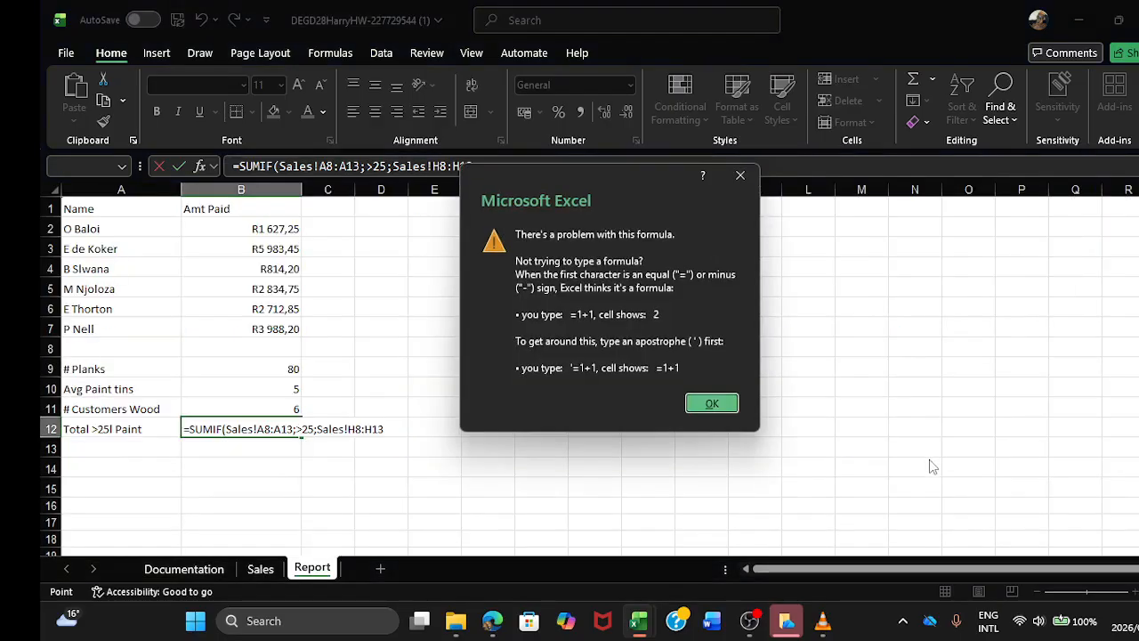
left_click(712, 404)
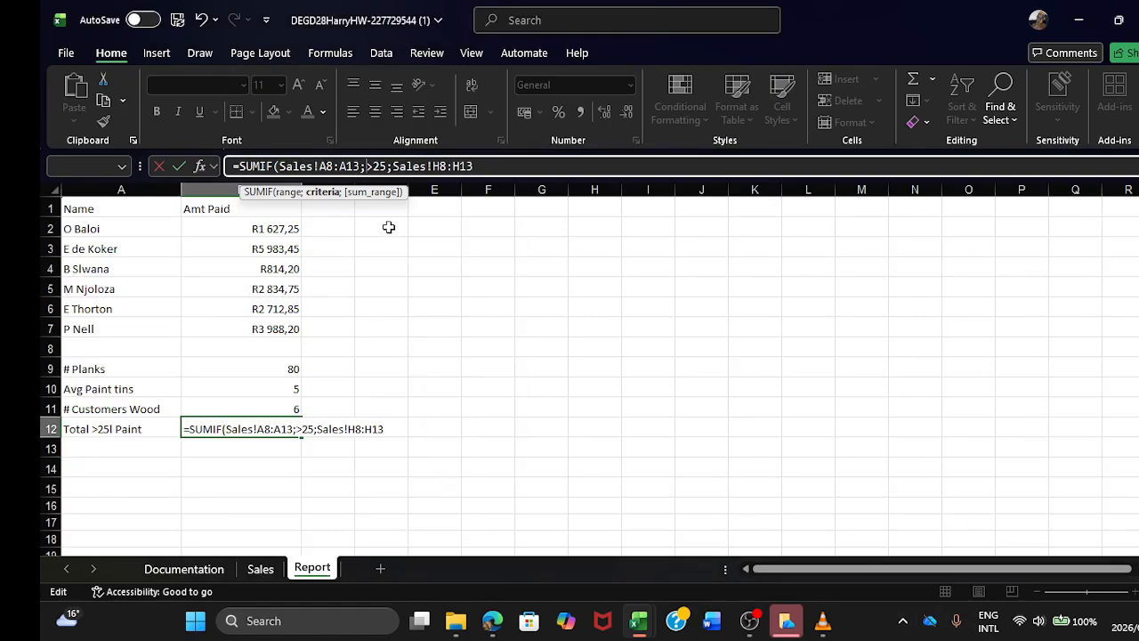
Step: Enclose the SUMIF criterion in quotation marks as ">25" and enter the Total >25l Paint formula
type("\"\"")
key("BackSpace")
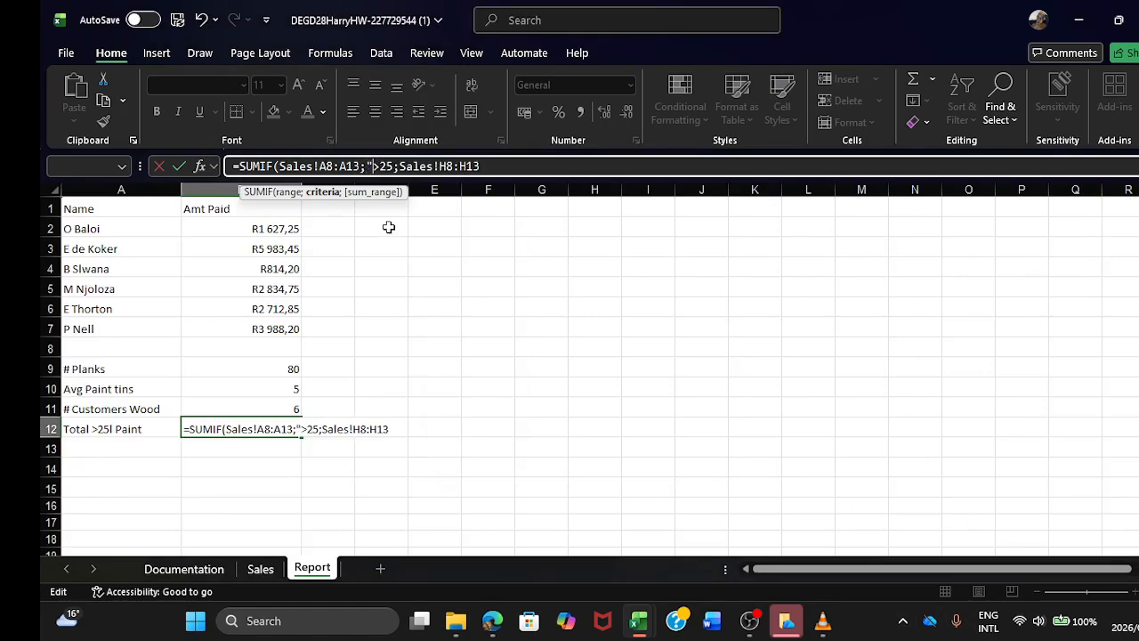
key("Right")
key("Right")
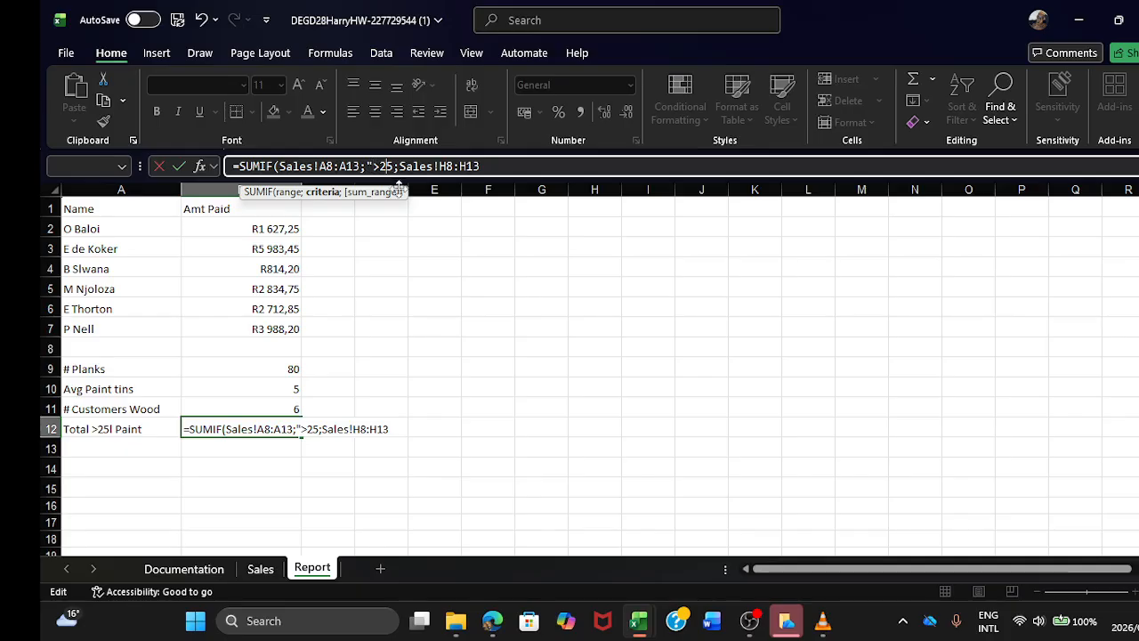
key("Right")
type("\"\"")
key("BackSpace")
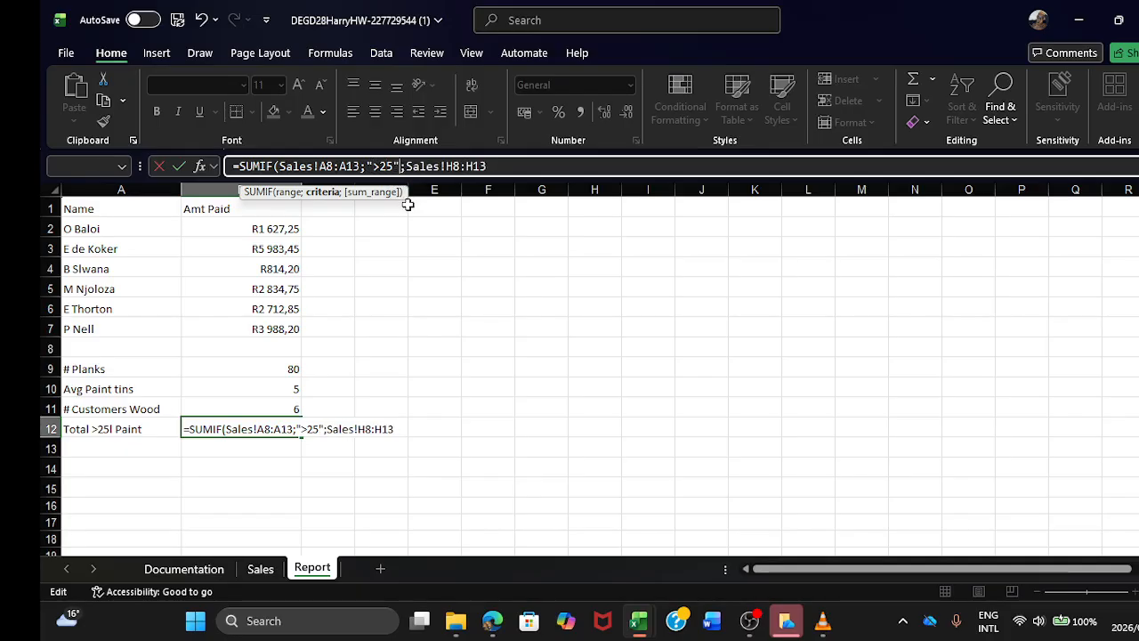
key("Return")
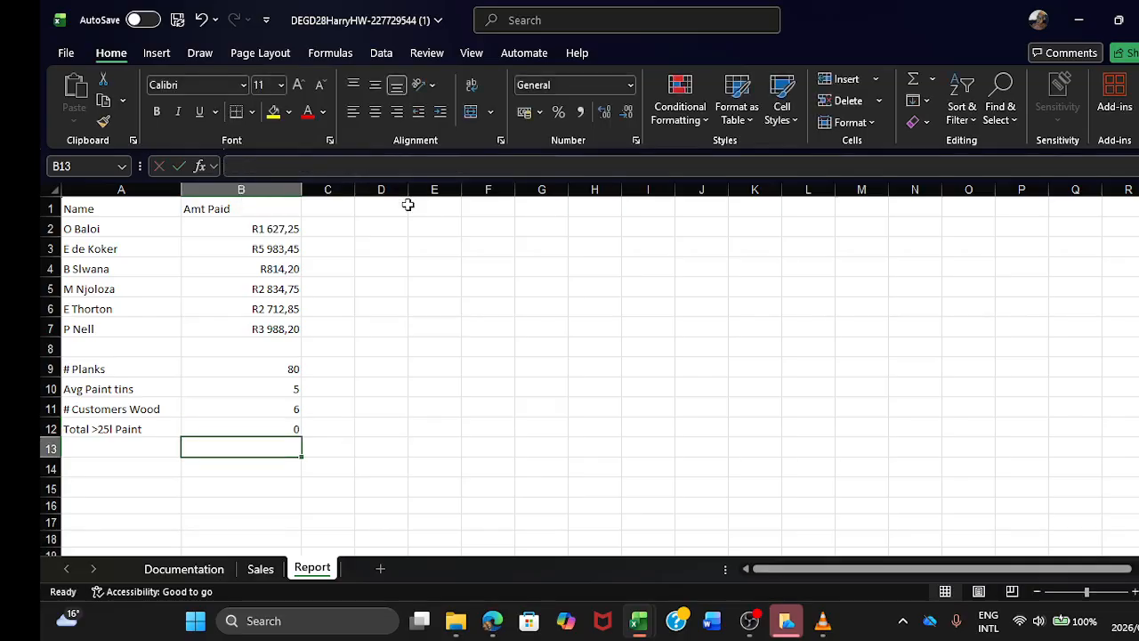
Step: Try the criterion ">=25" in the Total >25l Paint SUMIF formula in B12
left_click(272, 429)
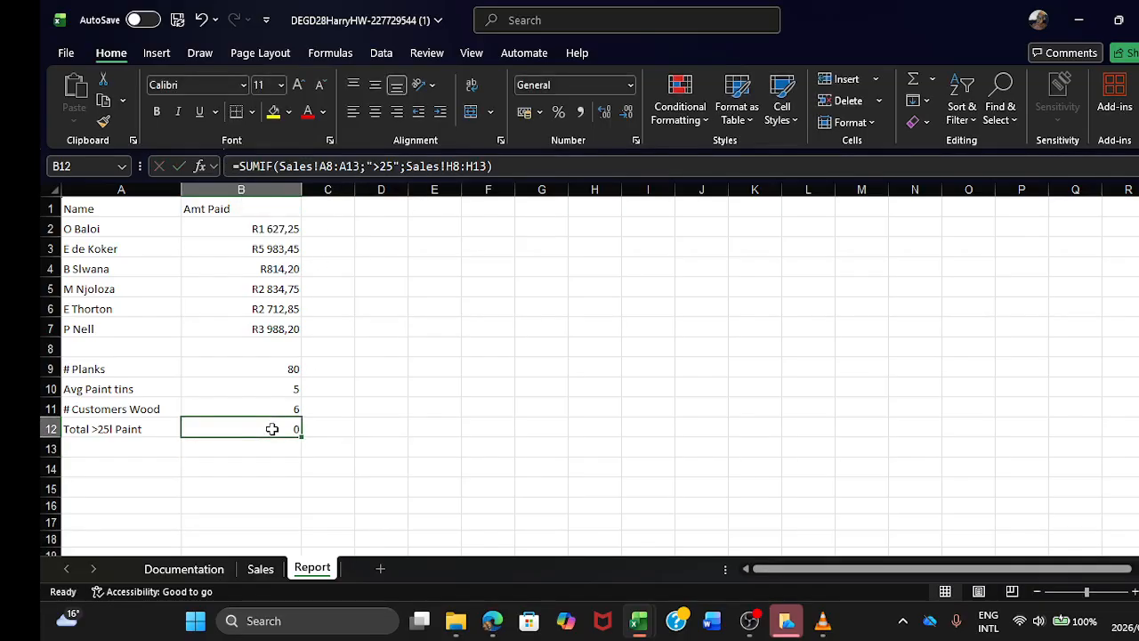
left_click(385, 167)
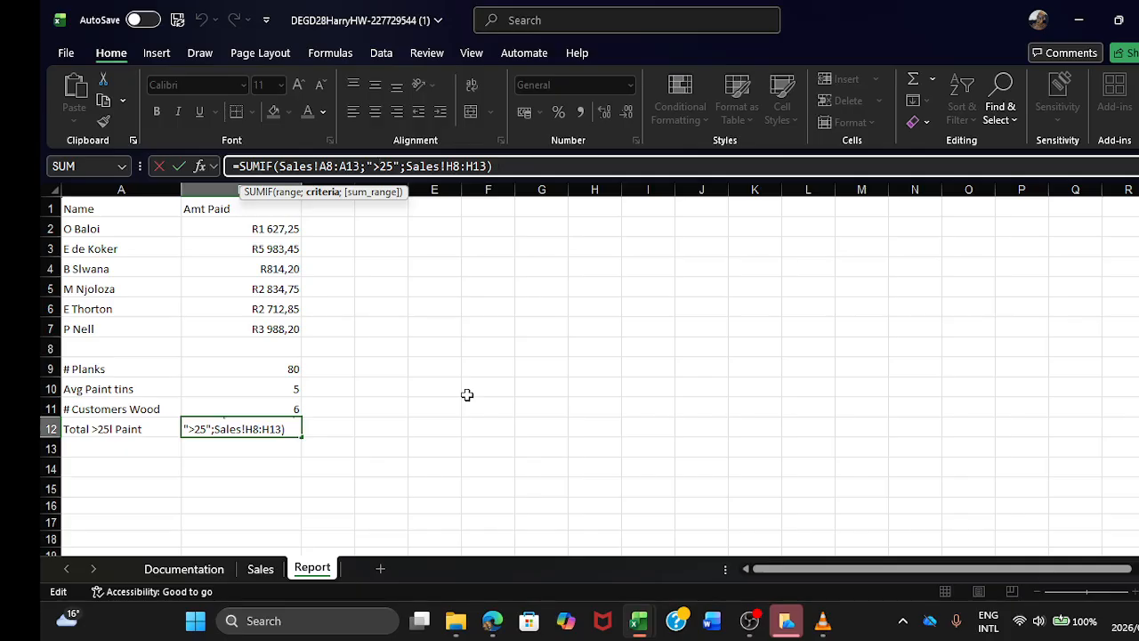
type("=")
key("Return")
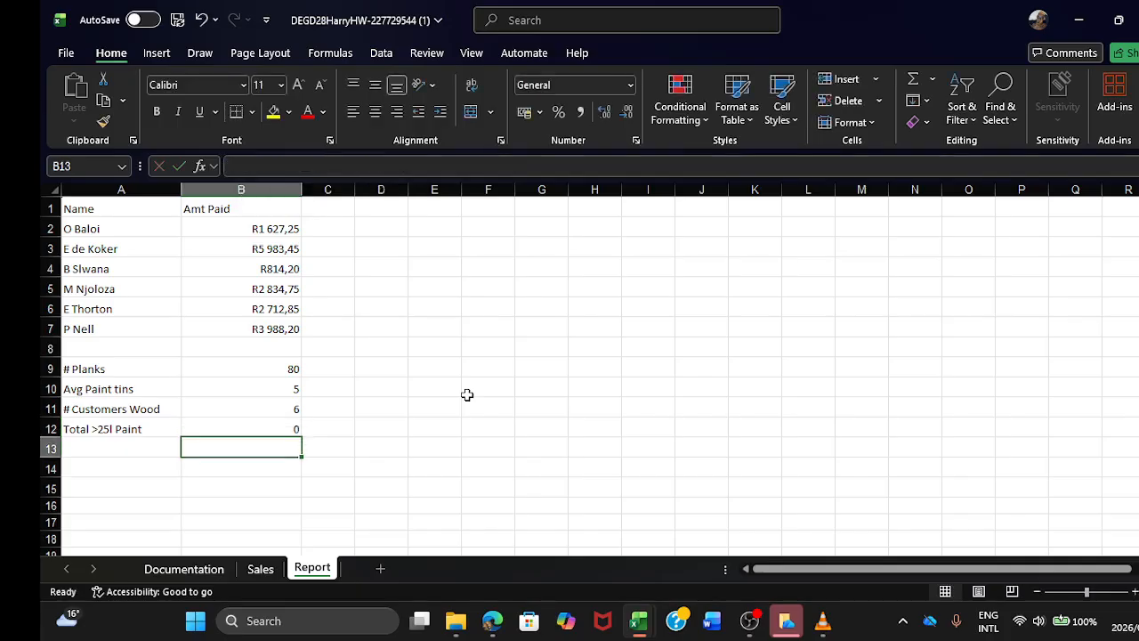
Step: Set the criterion of the Total >25l Paint SUMIF in B12 to "=>25", then reselect the cell
left_click(262, 427)
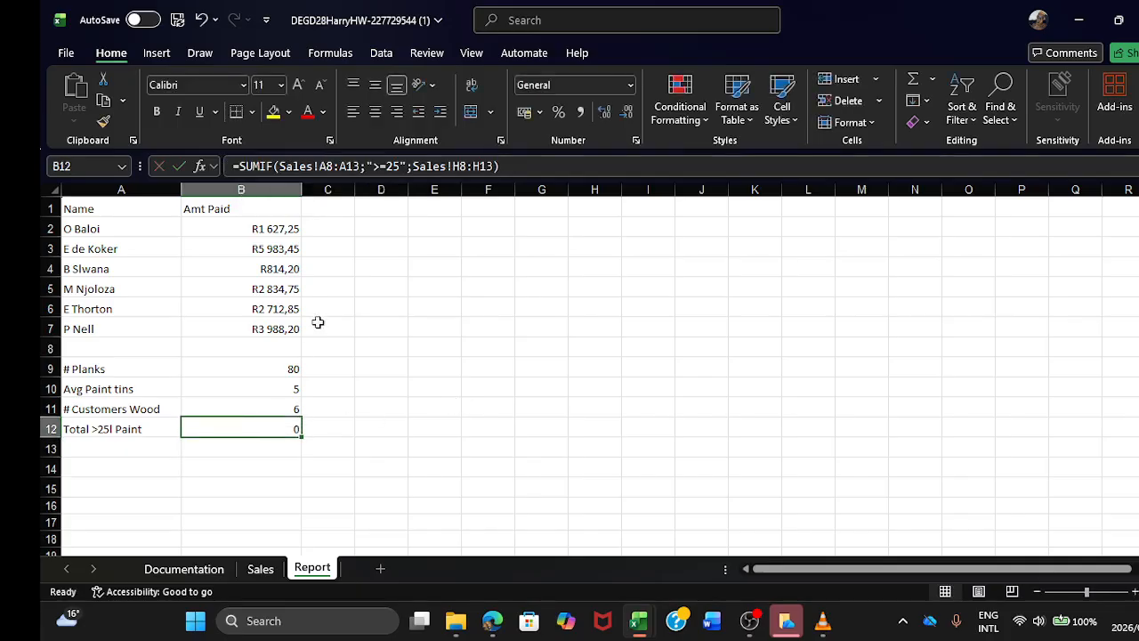
left_click(387, 167)
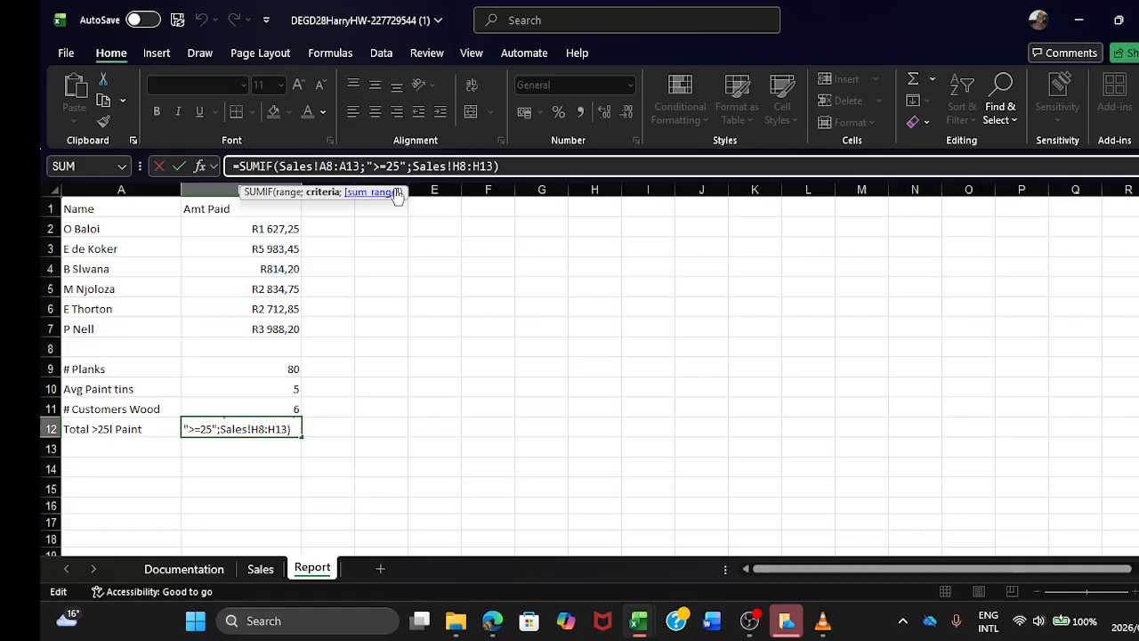
key("BackSpace")
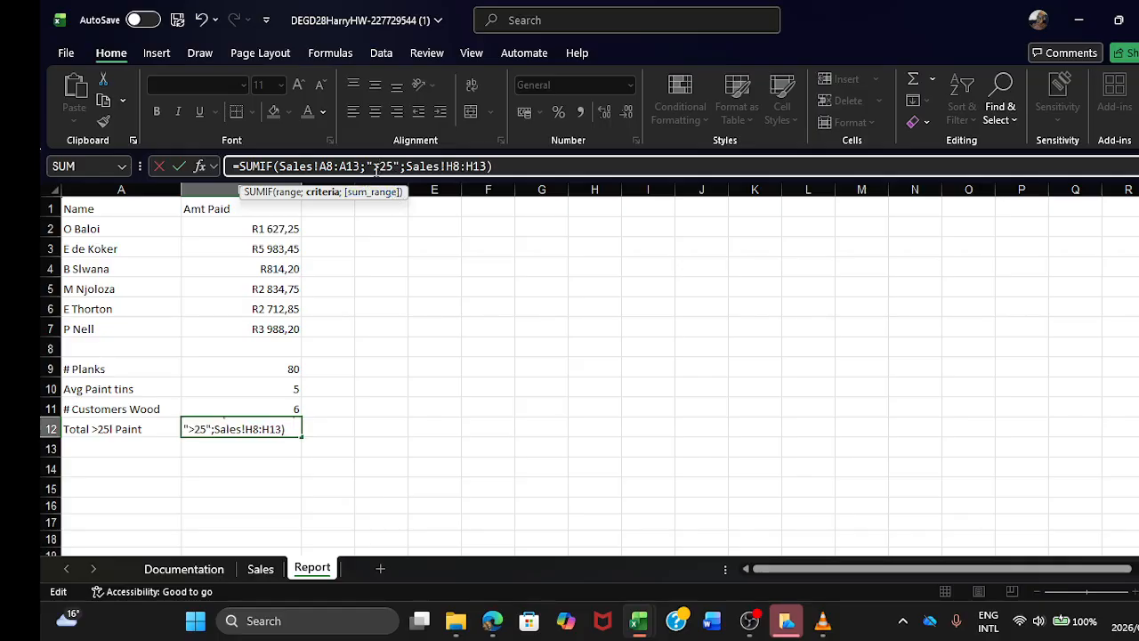
left_click(373, 167)
type("=")
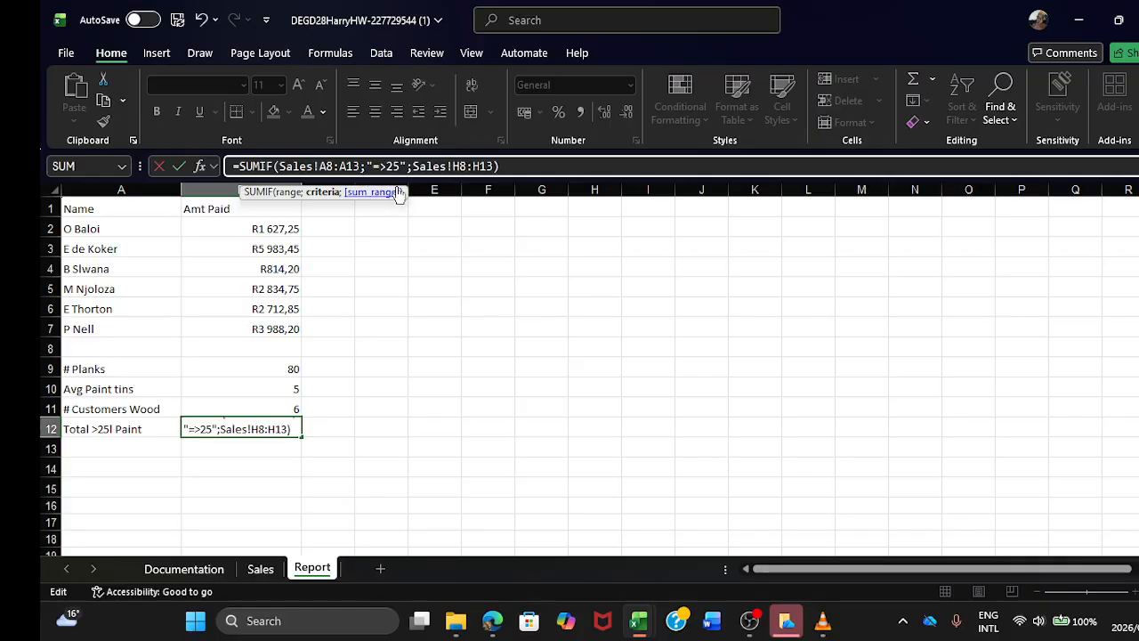
key("Return")
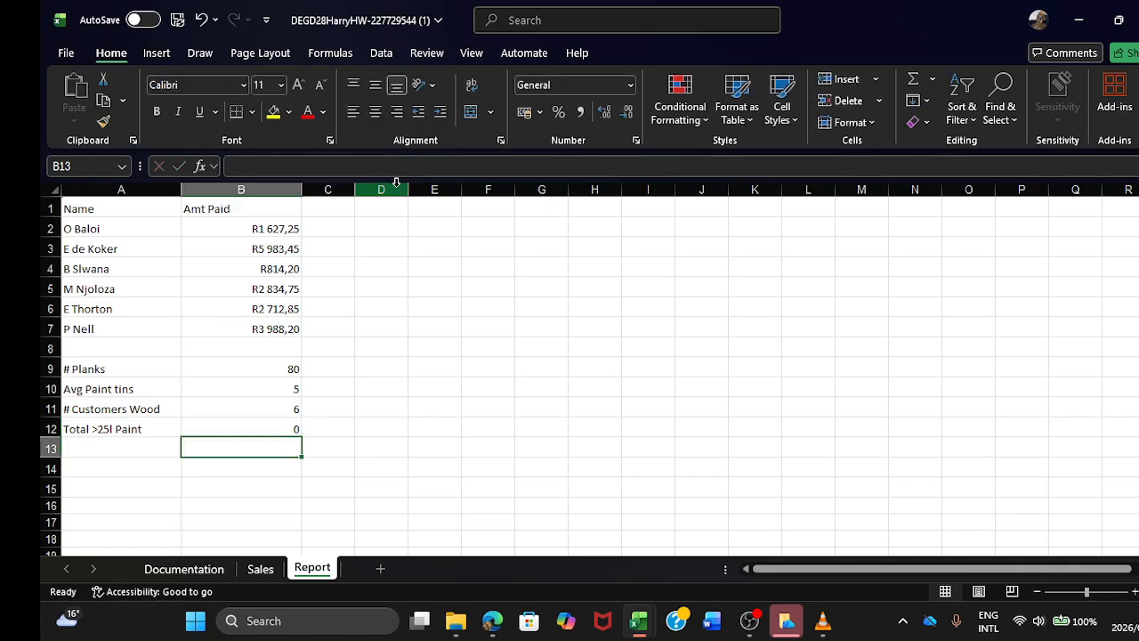
left_click(271, 428)
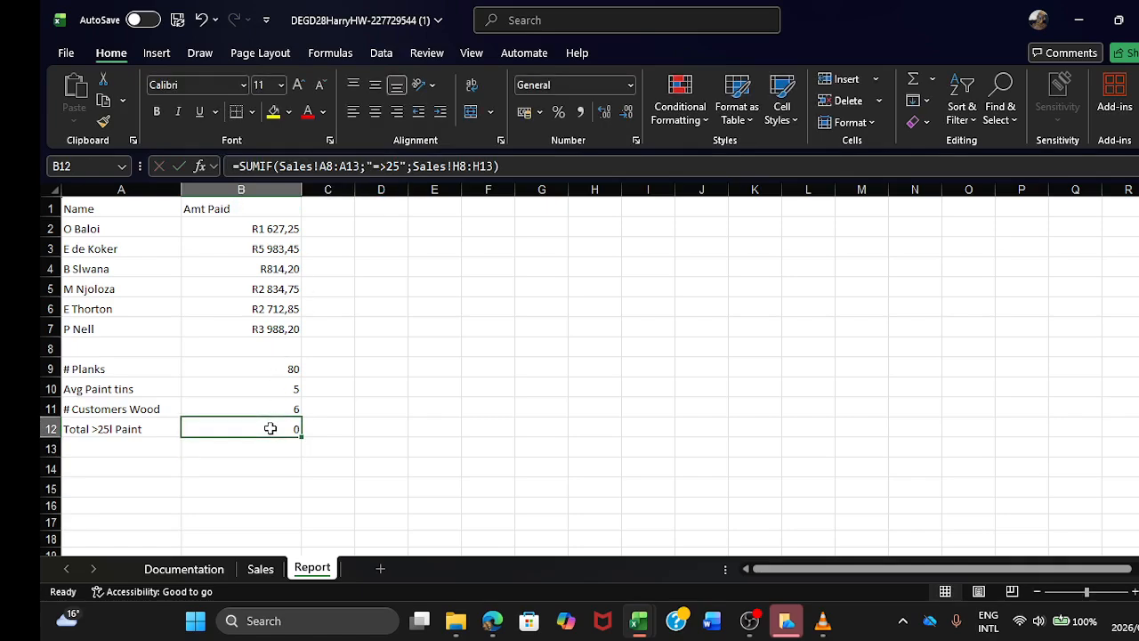
Step: Review the # Customers Wood and Total >25l Paint formulas on the Report sheet against the source data on the Sales sheet
left_click(272, 408)
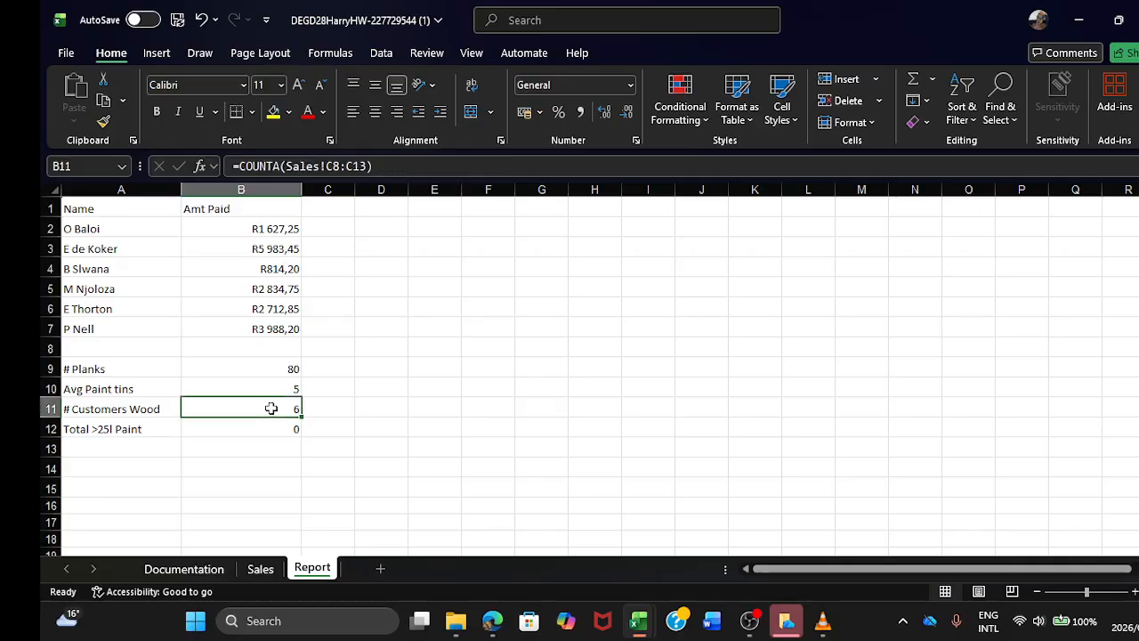
left_click(274, 429)
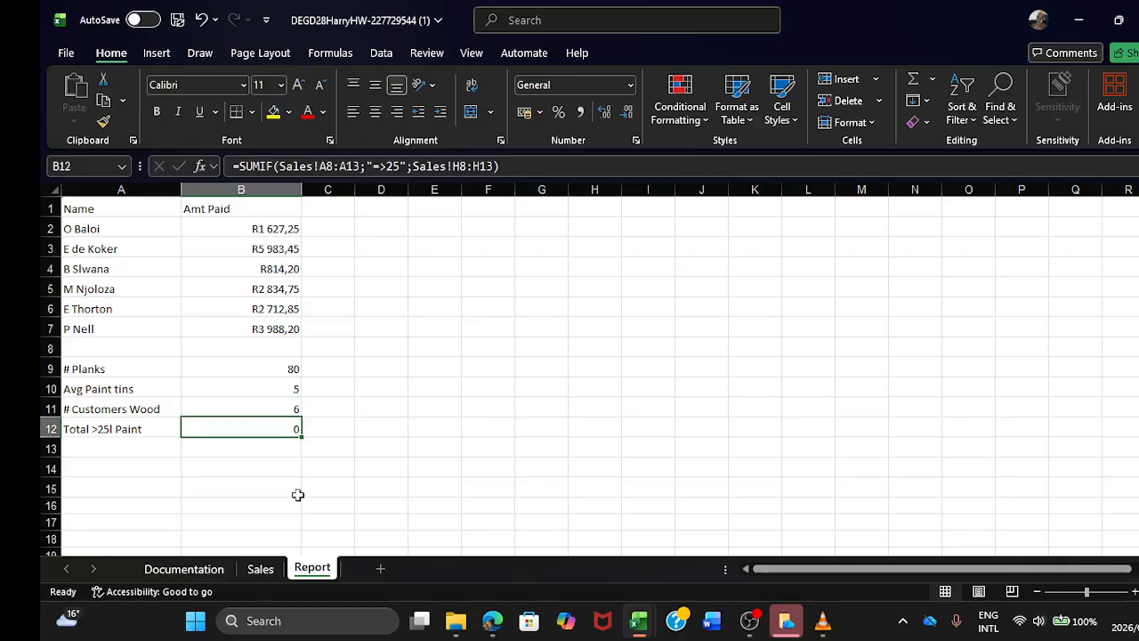
left_click(258, 571)
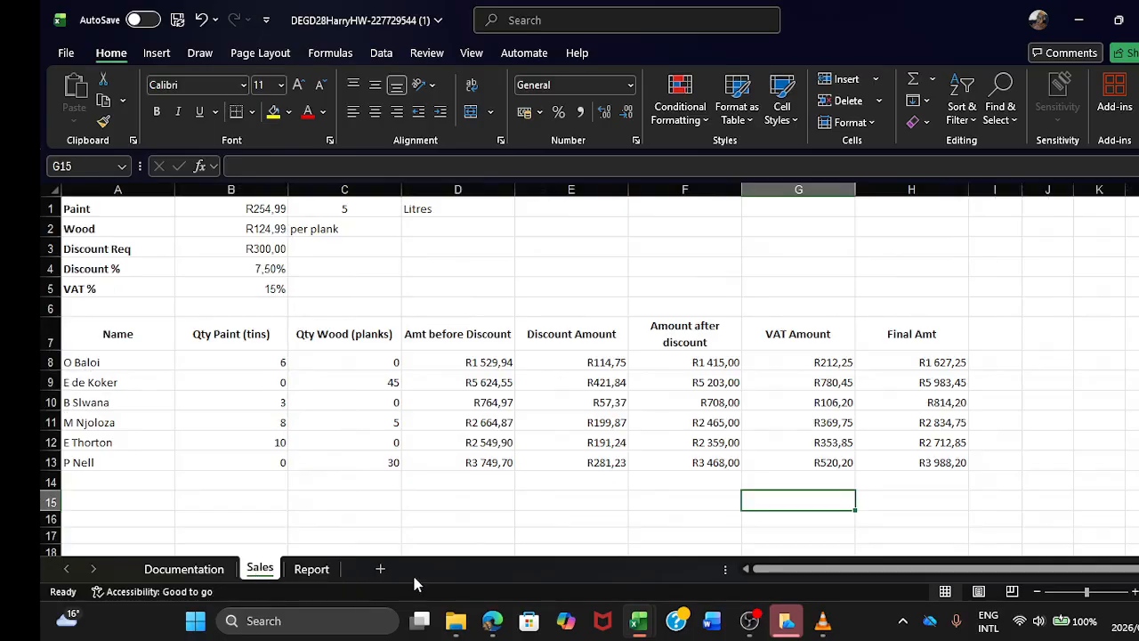
mouse_move(492, 628)
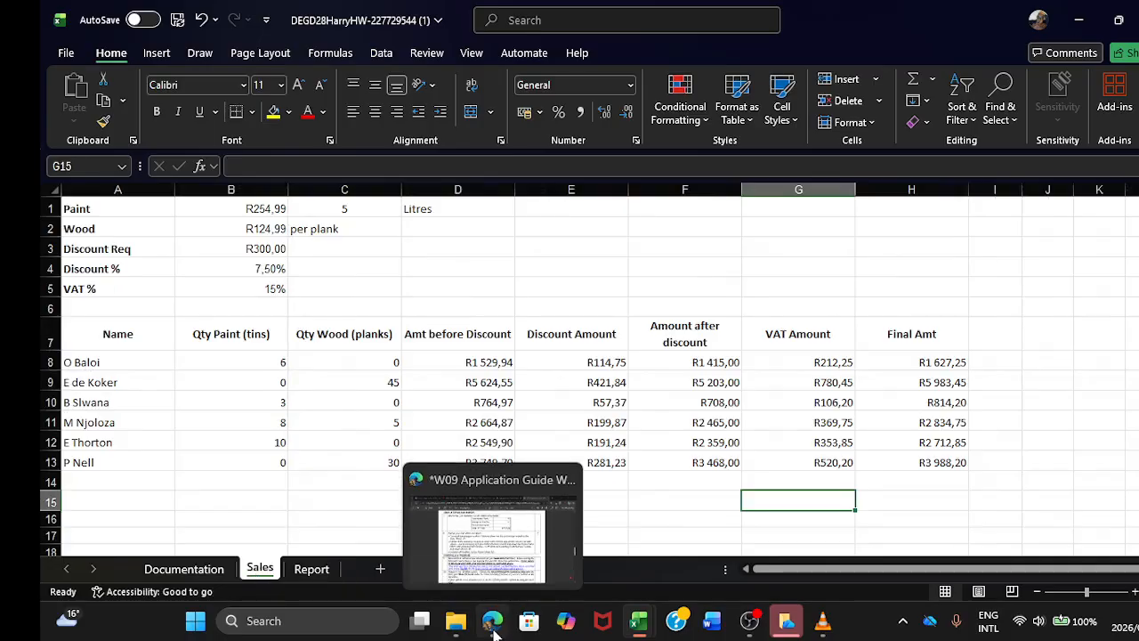
mouse_move(638, 627)
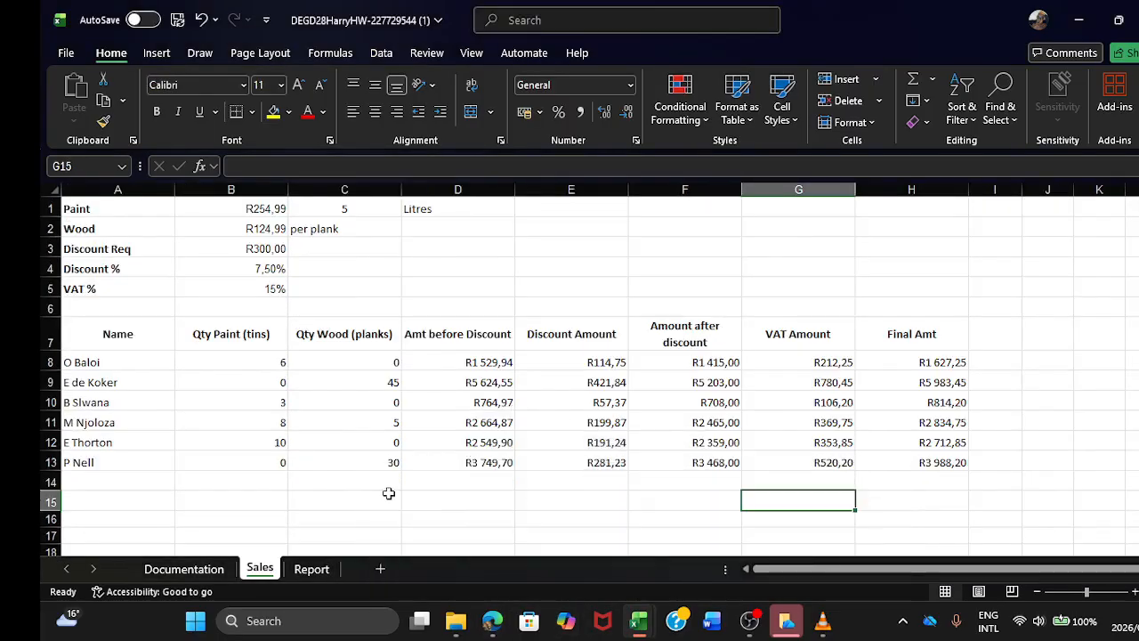
Step: Switch to File Explorer and open the WORKED DESIGN folder within PROJECTS to look at its workbooks
mouse_move(455, 625)
left_click(446, 566)
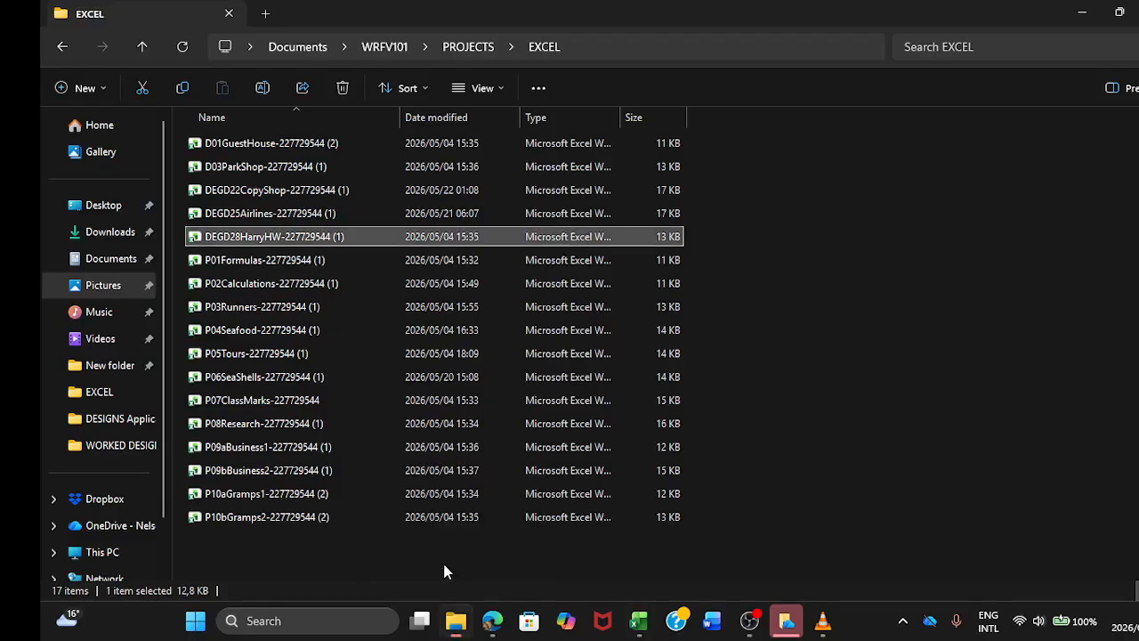
left_click(63, 88)
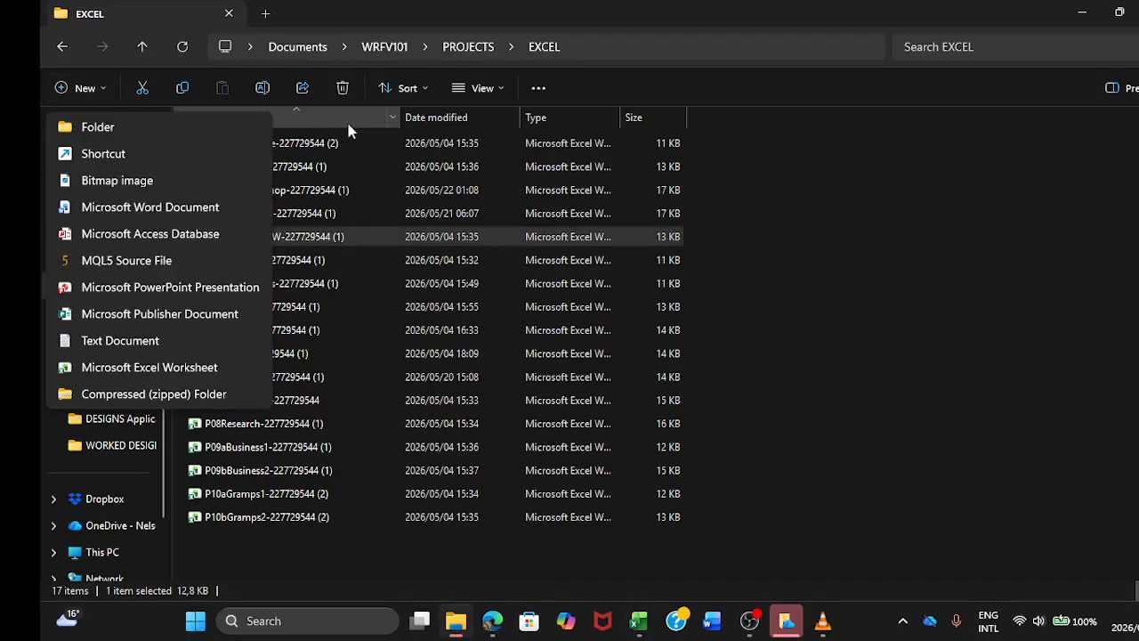
left_click(762, 184)
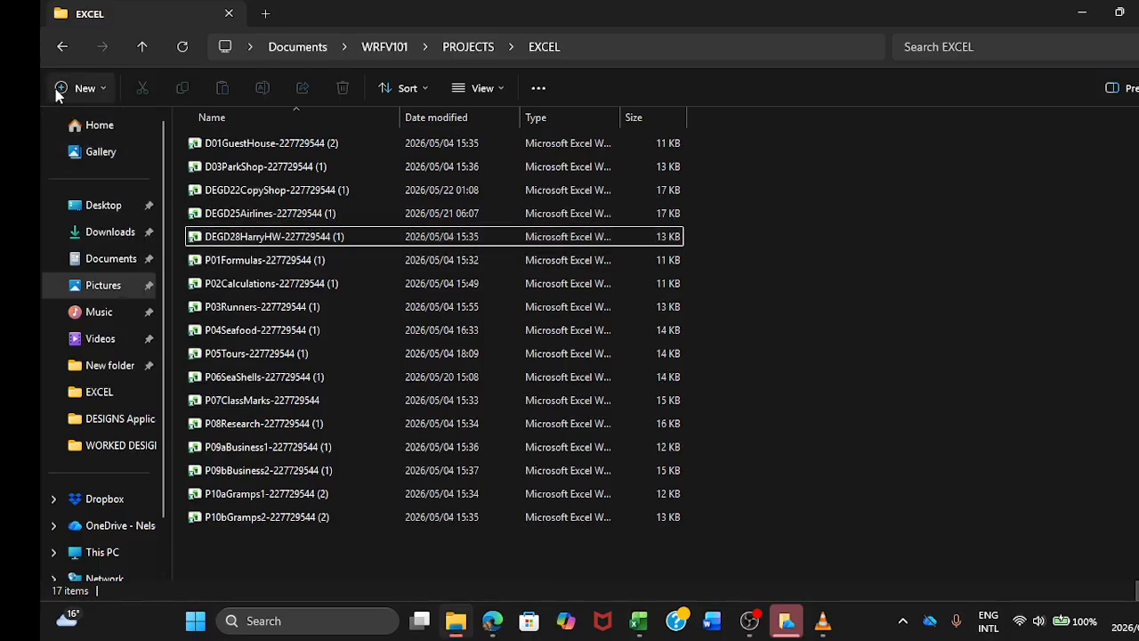
left_click(55, 50)
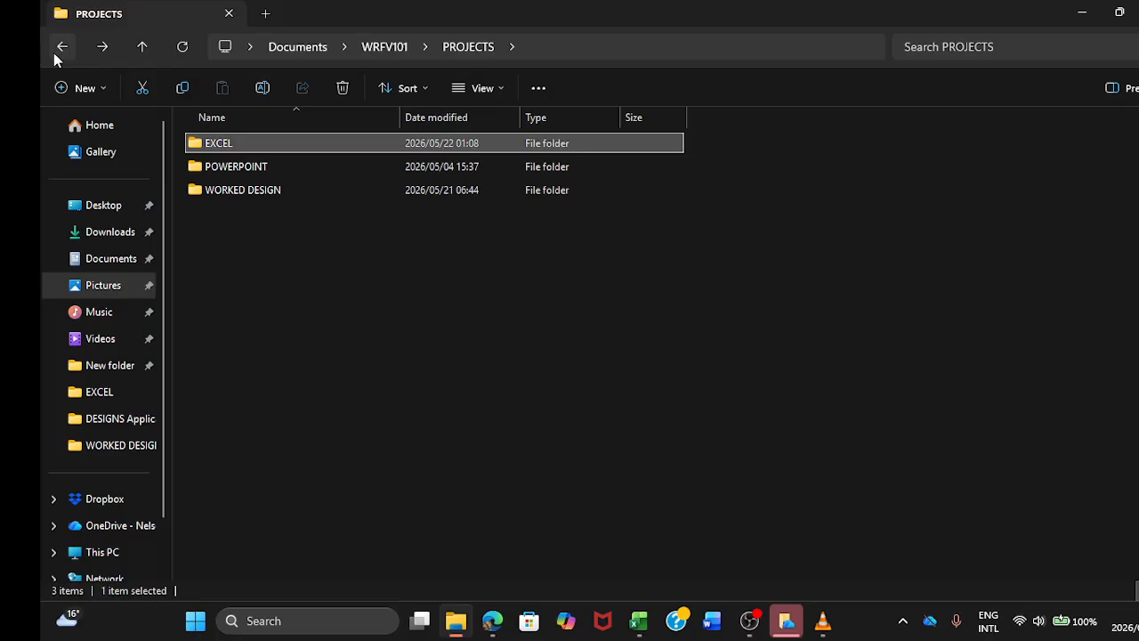
double_click(317, 194)
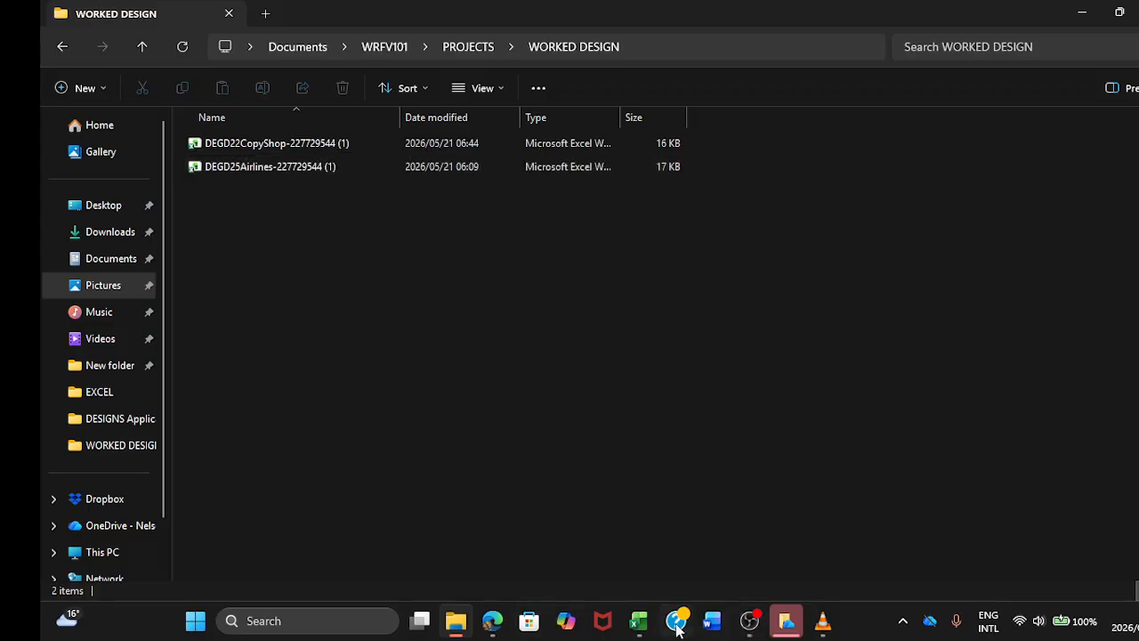
Step: Return to the Harry's Hardware workbook and switch to the W09 Application Guide in Edge to check the expected Summary results
mouse_move(639, 620)
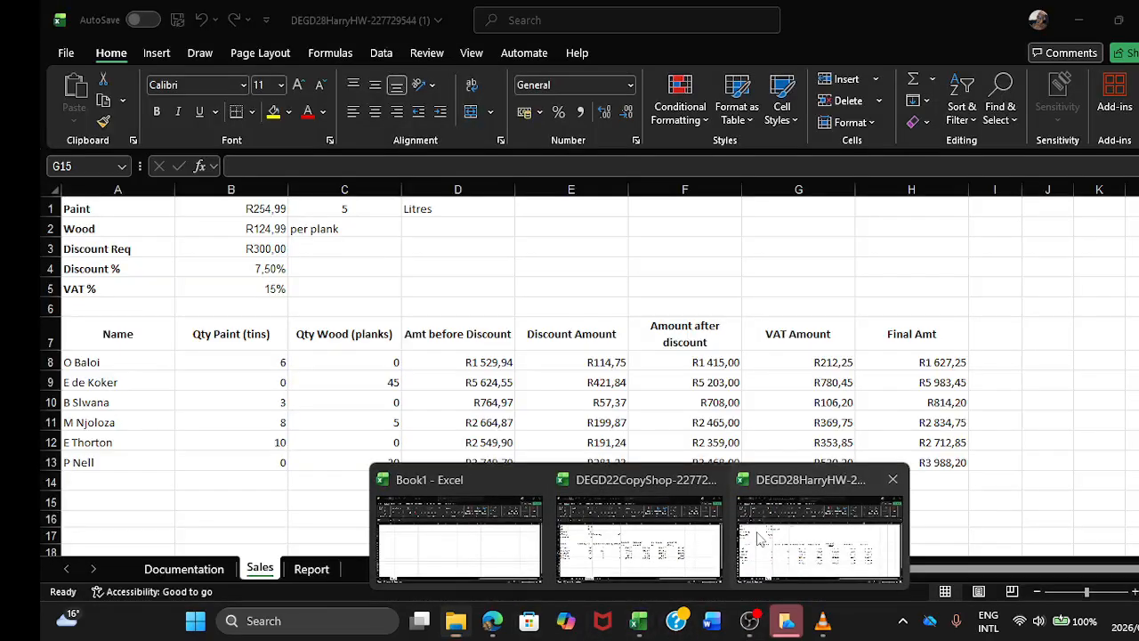
left_click(757, 538)
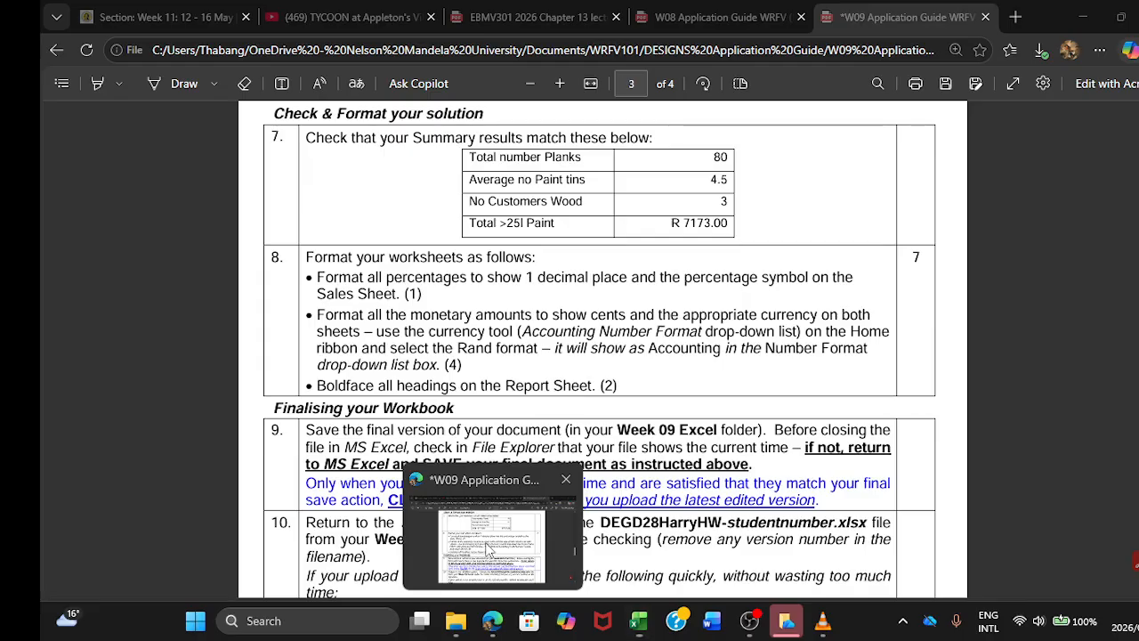
left_click(488, 552)
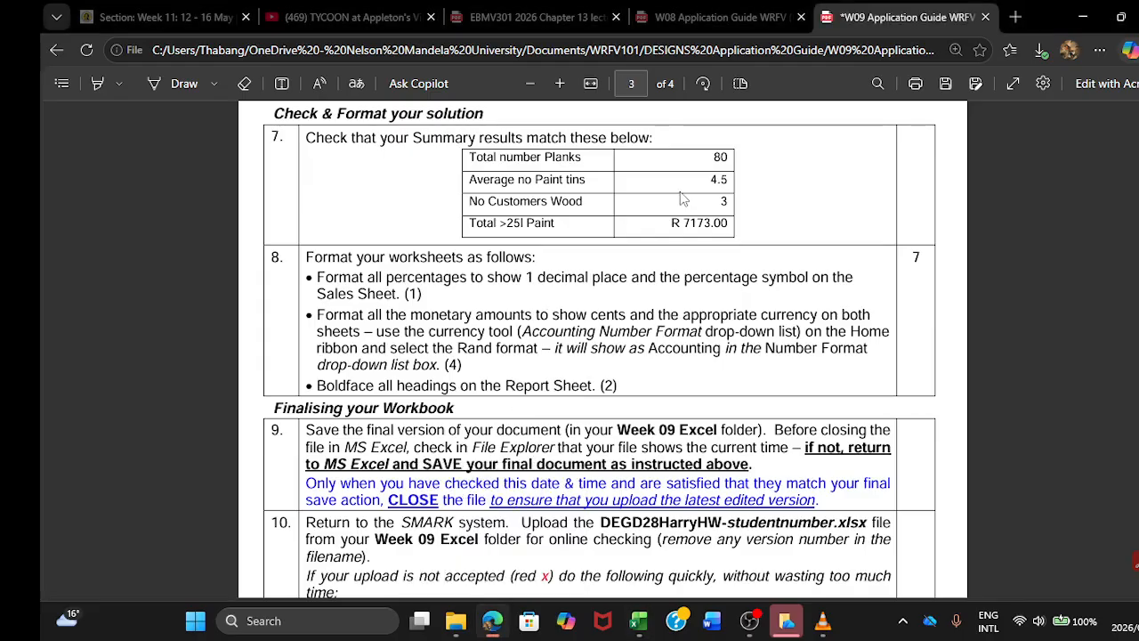
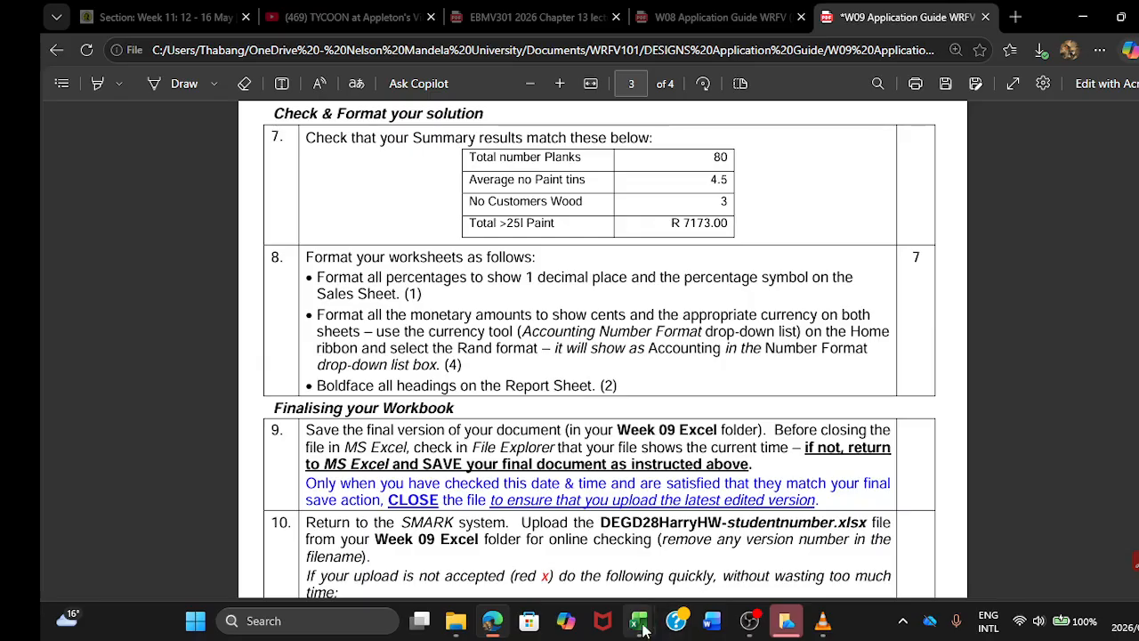
Step: Switch back to the Harry's Hardware workbook and compare the Report summary with the data on the Sales sheet
mouse_move(639, 620)
left_click(797, 517)
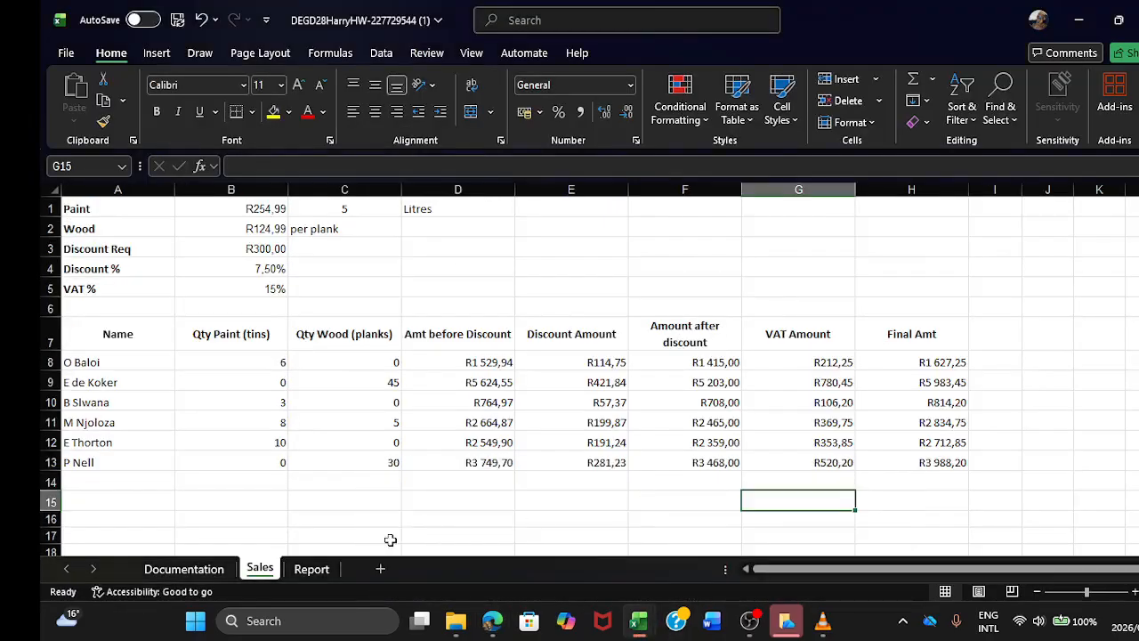
left_click(313, 569)
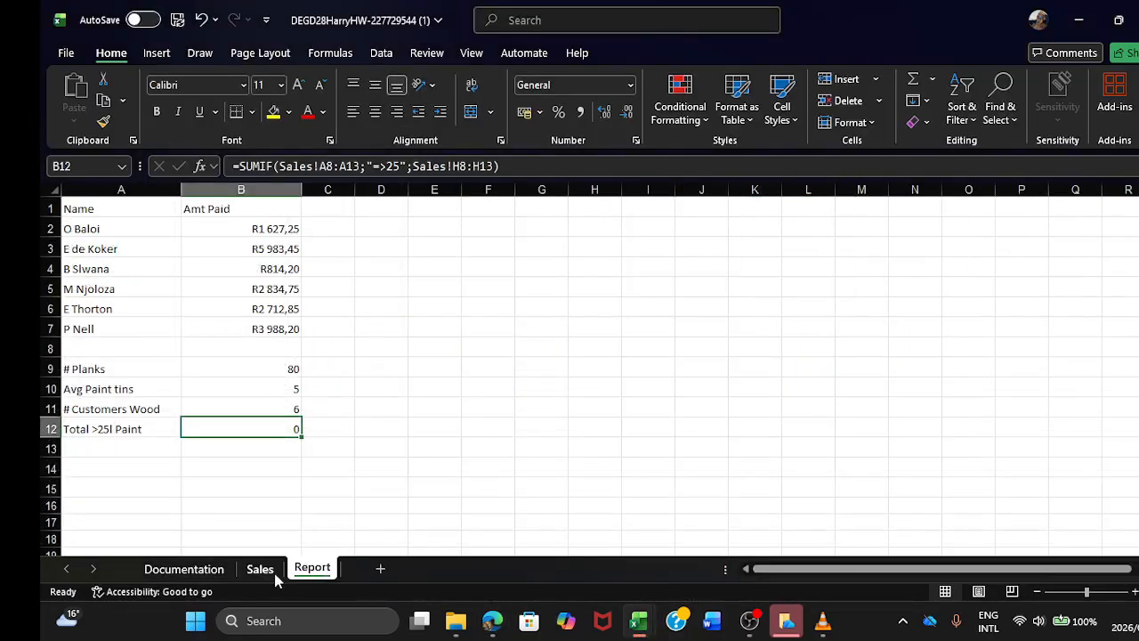
left_click(275, 574)
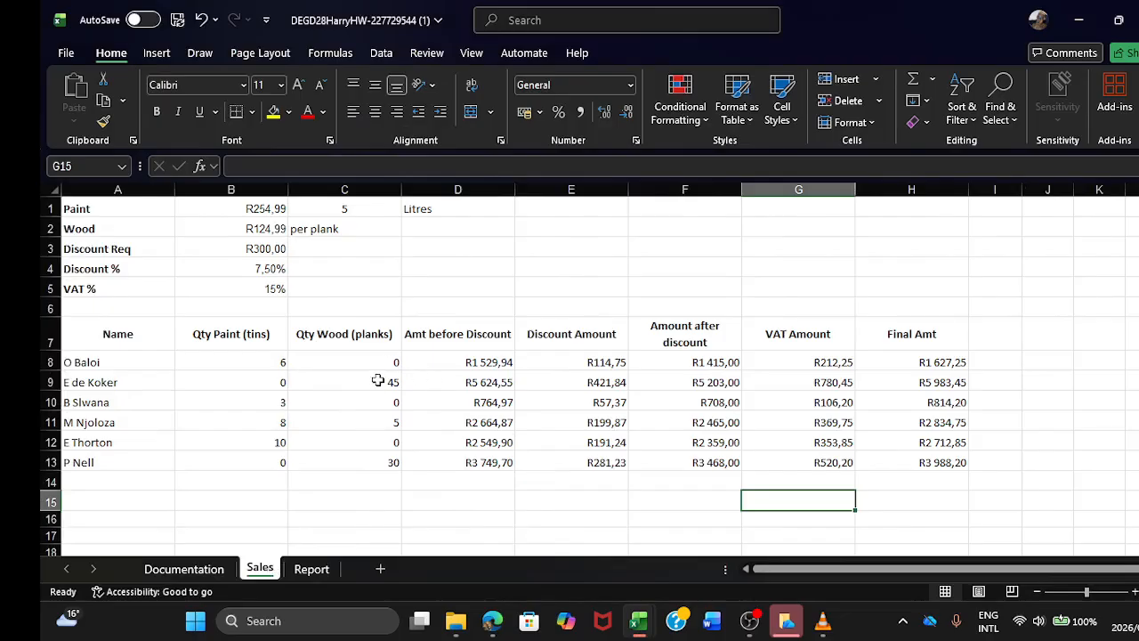
left_click(312, 569)
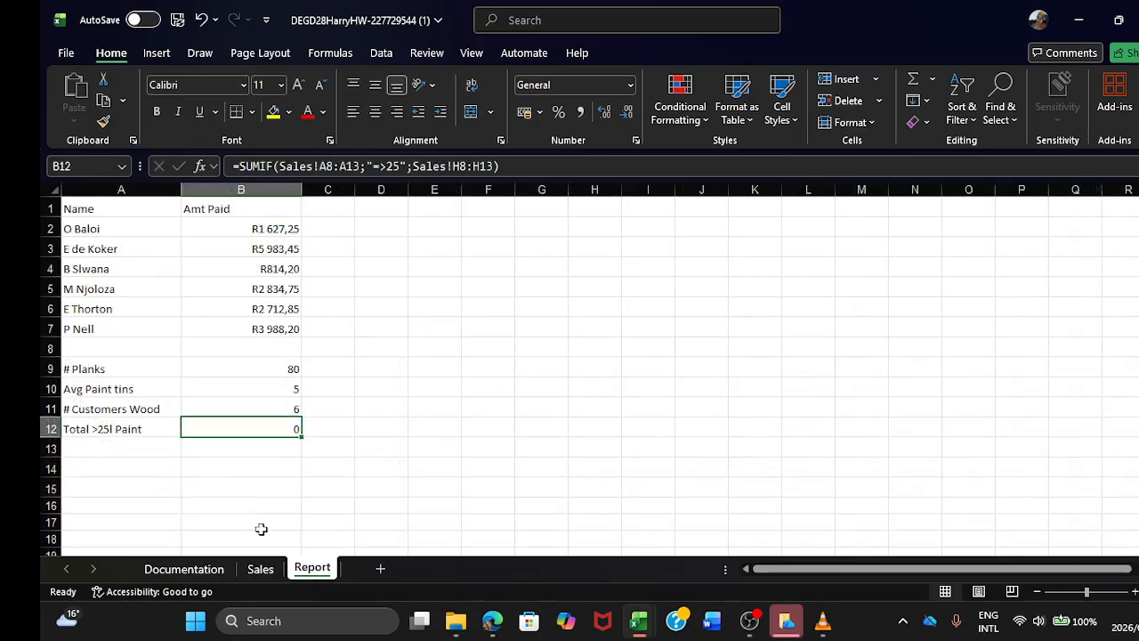
Step: Re-enter the # Customers Wood formula in B11 of the Report sheet as a COUNTA of Sales!C8:C13
left_click(272, 408)
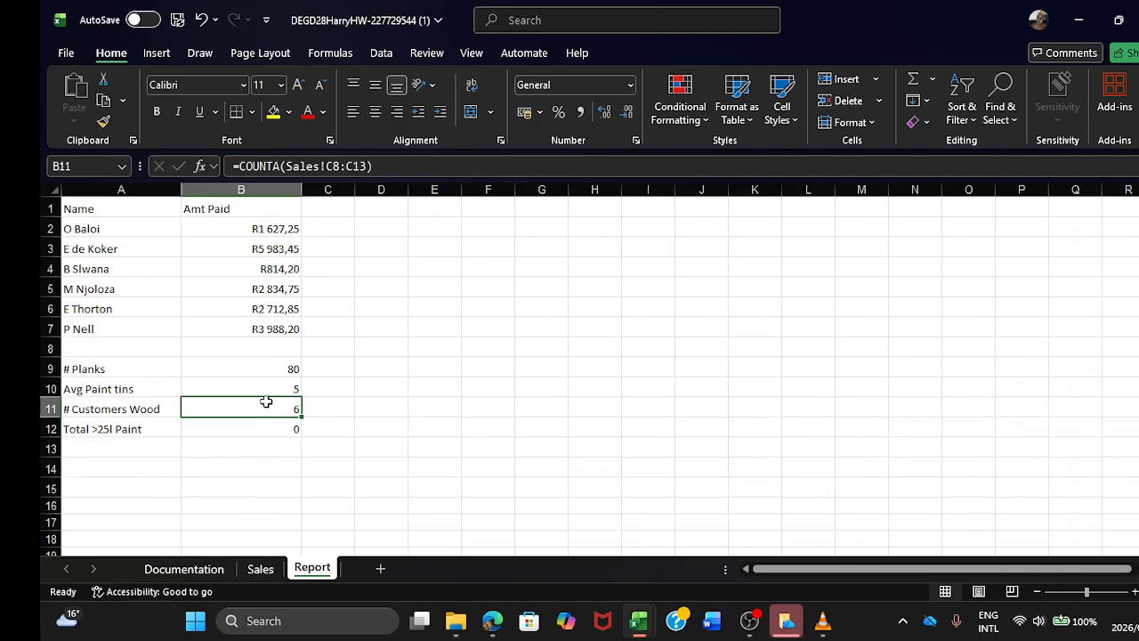
key("BackSpace")
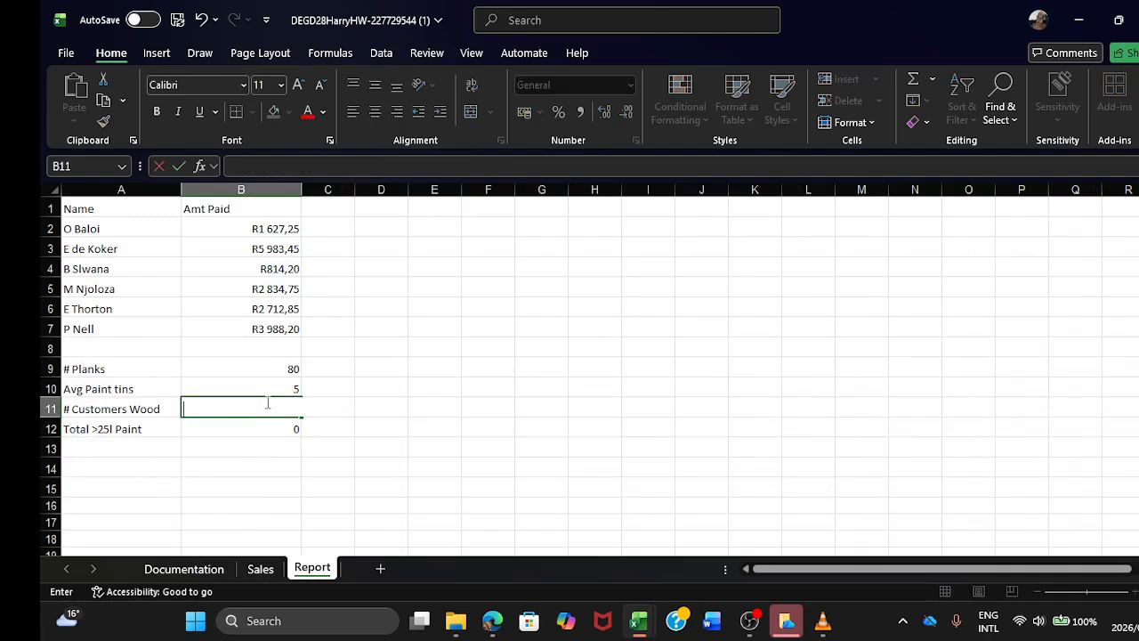
type("C")
key("BackSpace")
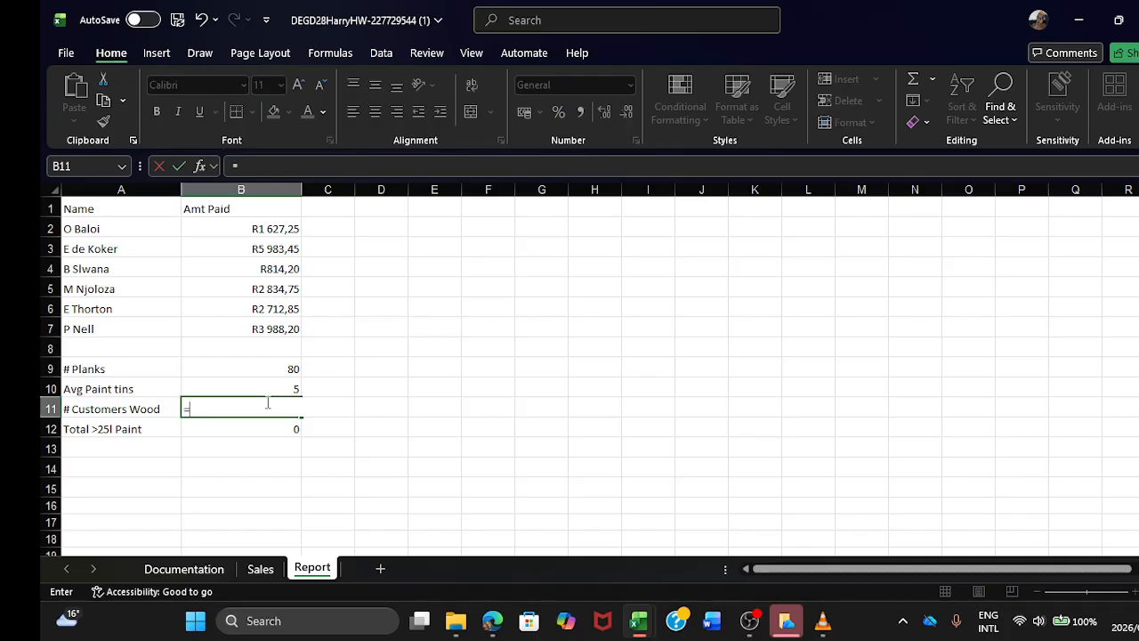
type("=COUNT")
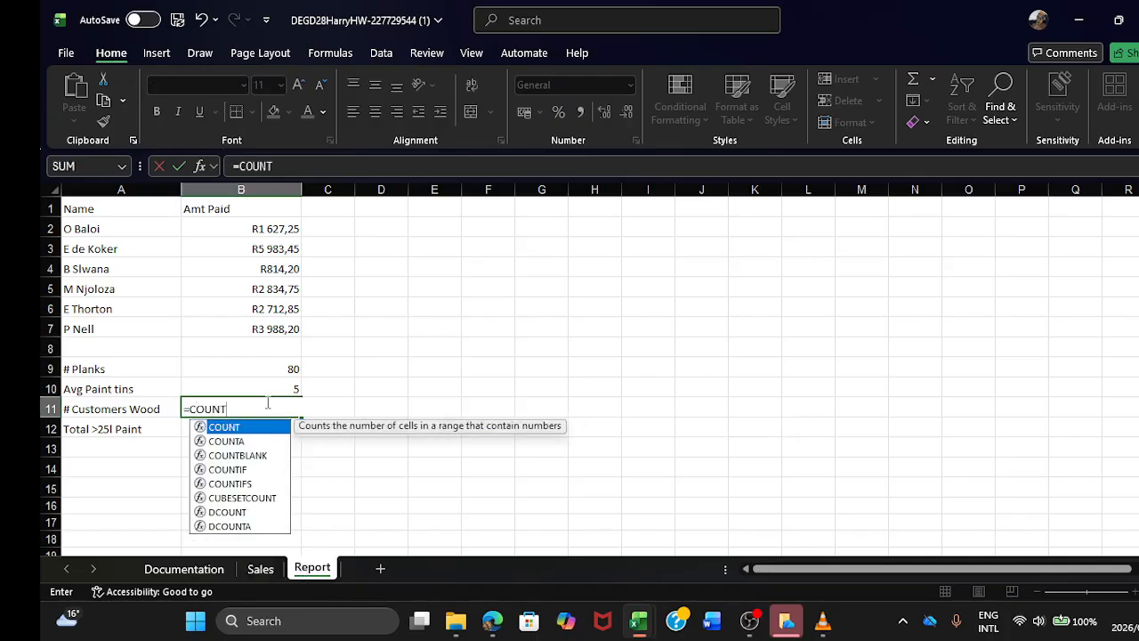
type("A")
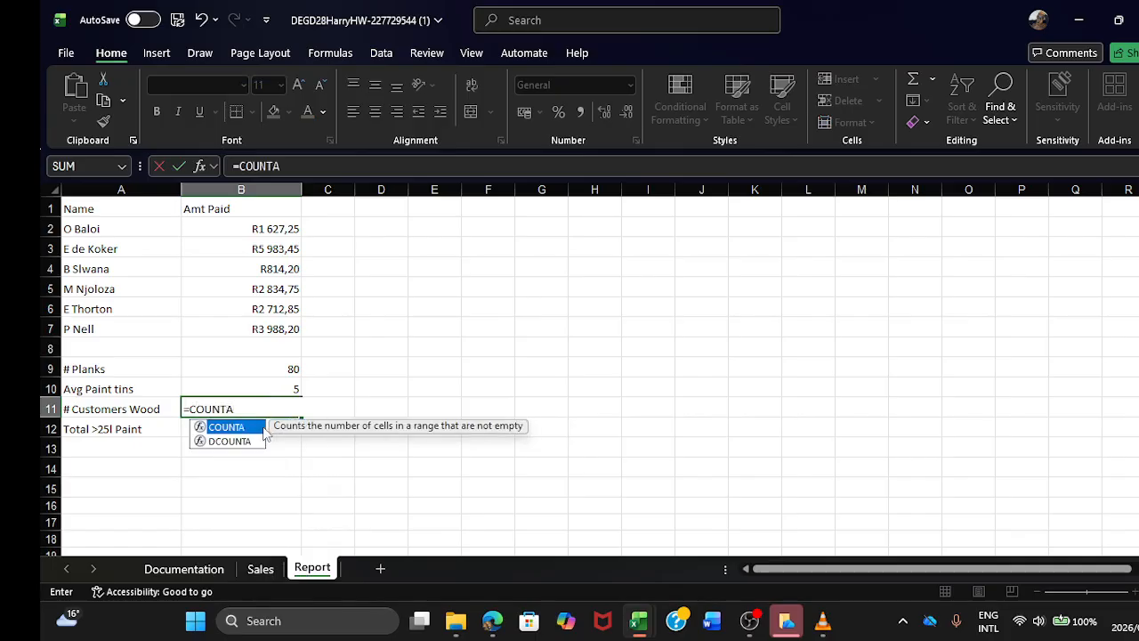
double_click(265, 431)
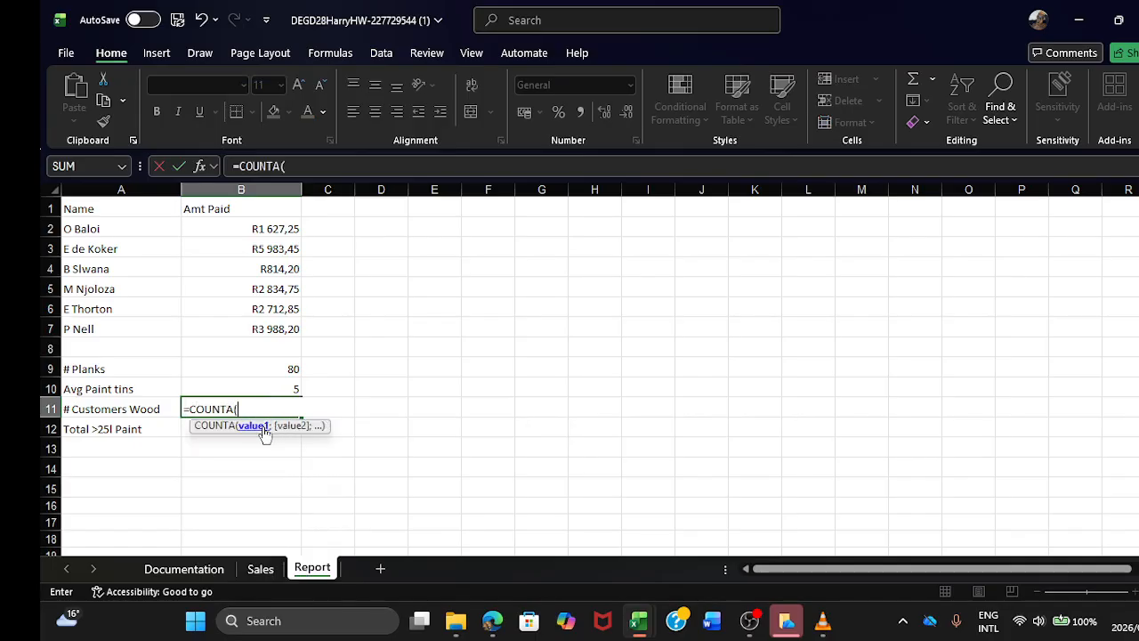
left_click(267, 570)
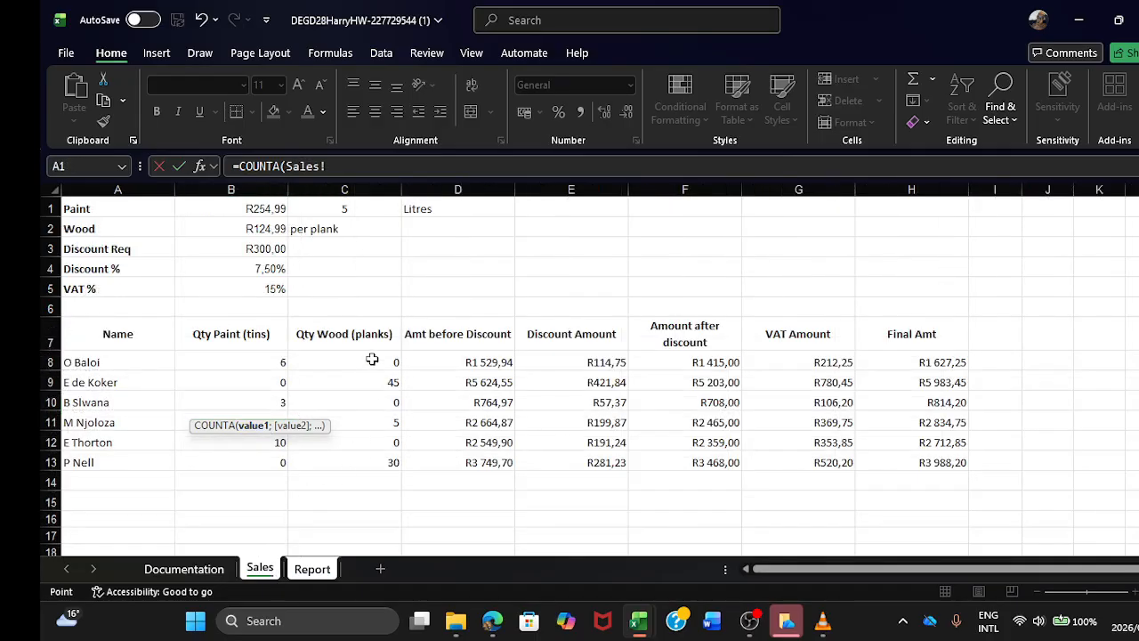
left_click_drag(371, 360, 389, 458)
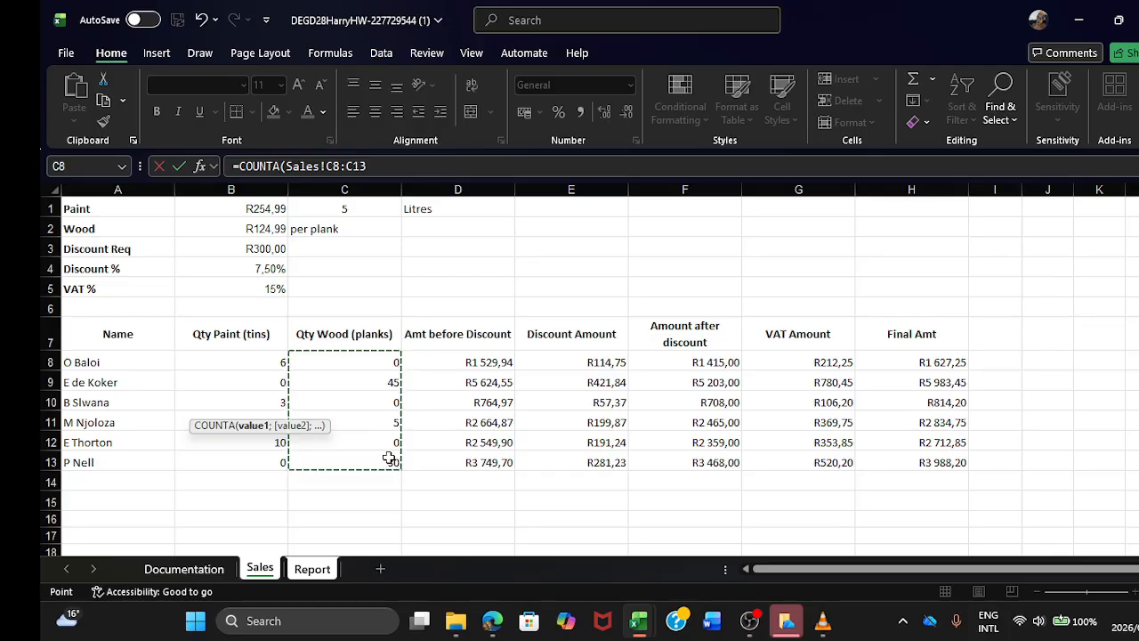
key("Return")
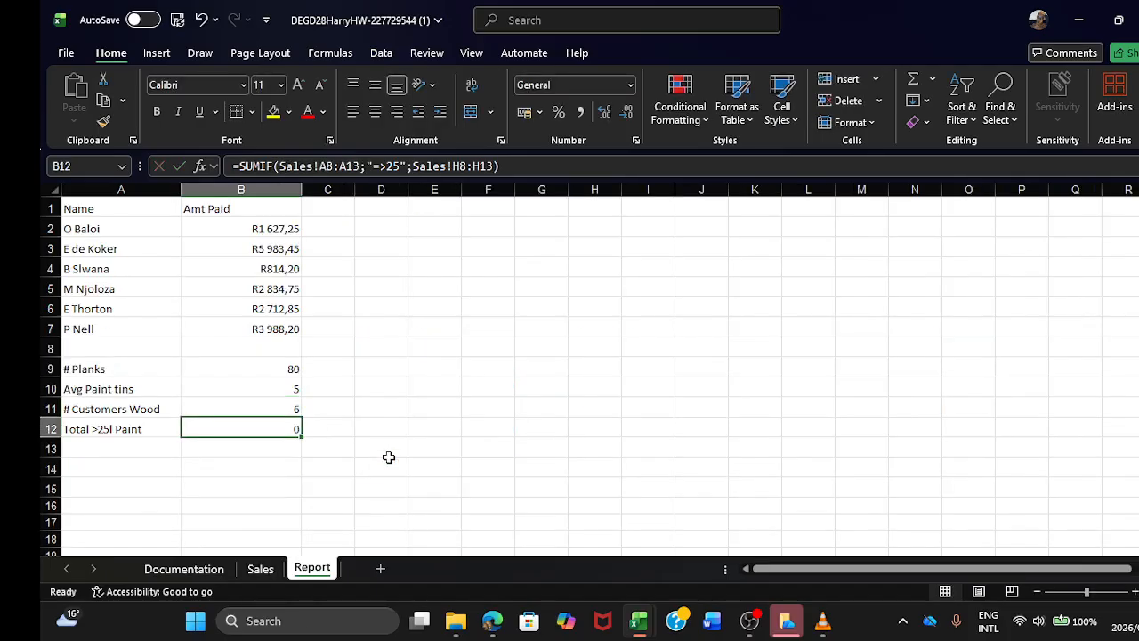
Step: Clear the zero wood quantities from cells C12, C10 and C8 on the Sales sheet
left_click(259, 568)
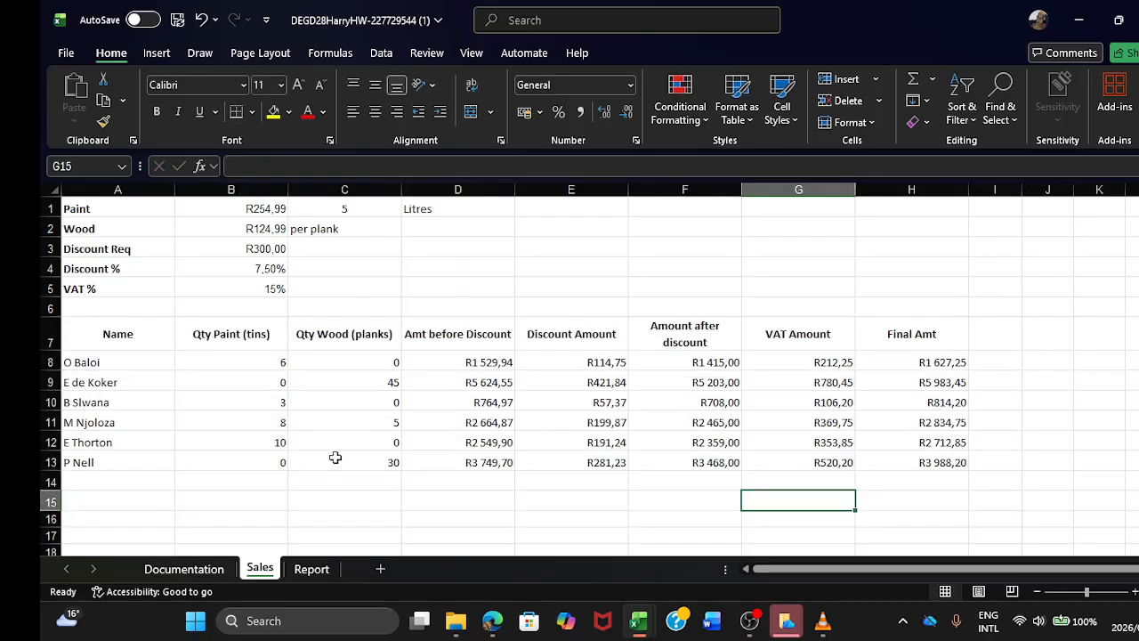
left_click(370, 442)
key("BackSpace")
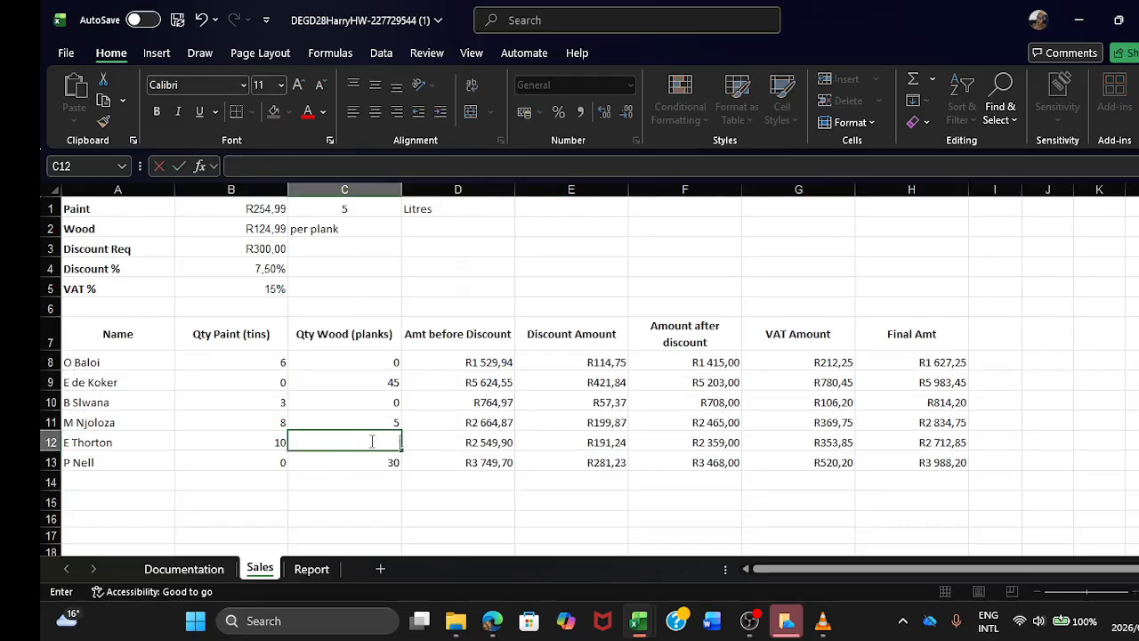
left_click(375, 400)
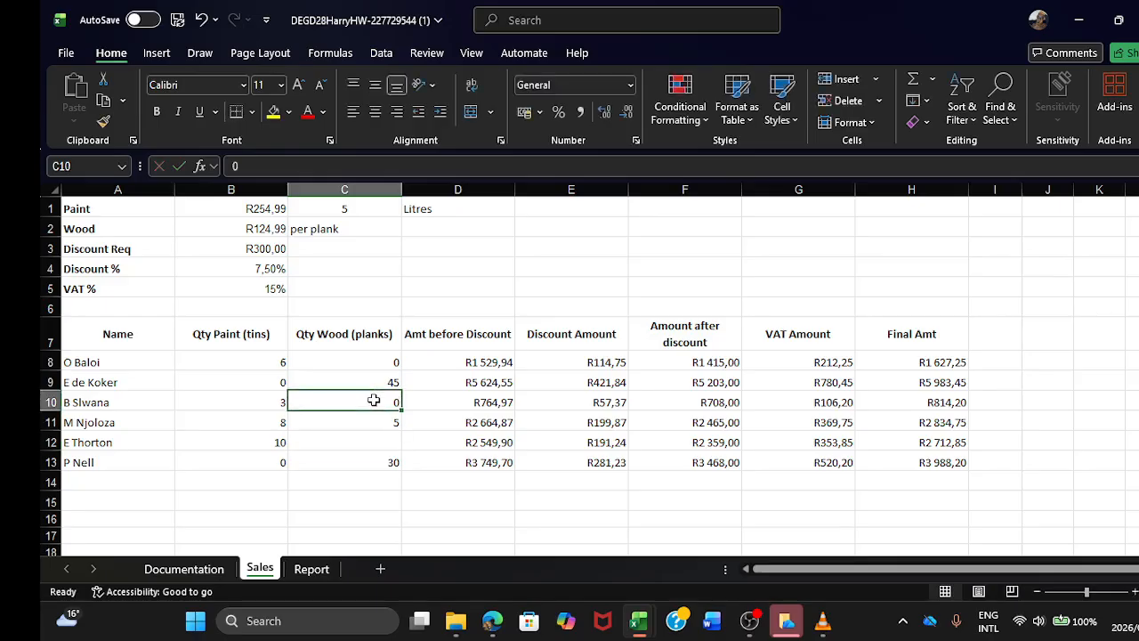
key("BackSpace")
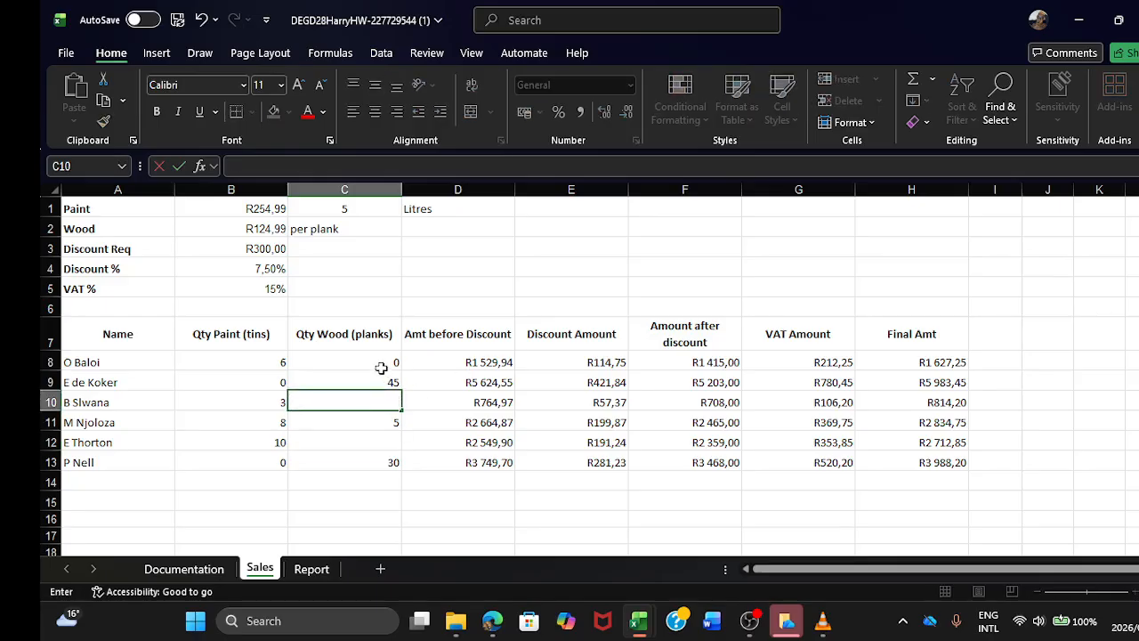
left_click(377, 360)
key("BackSpace")
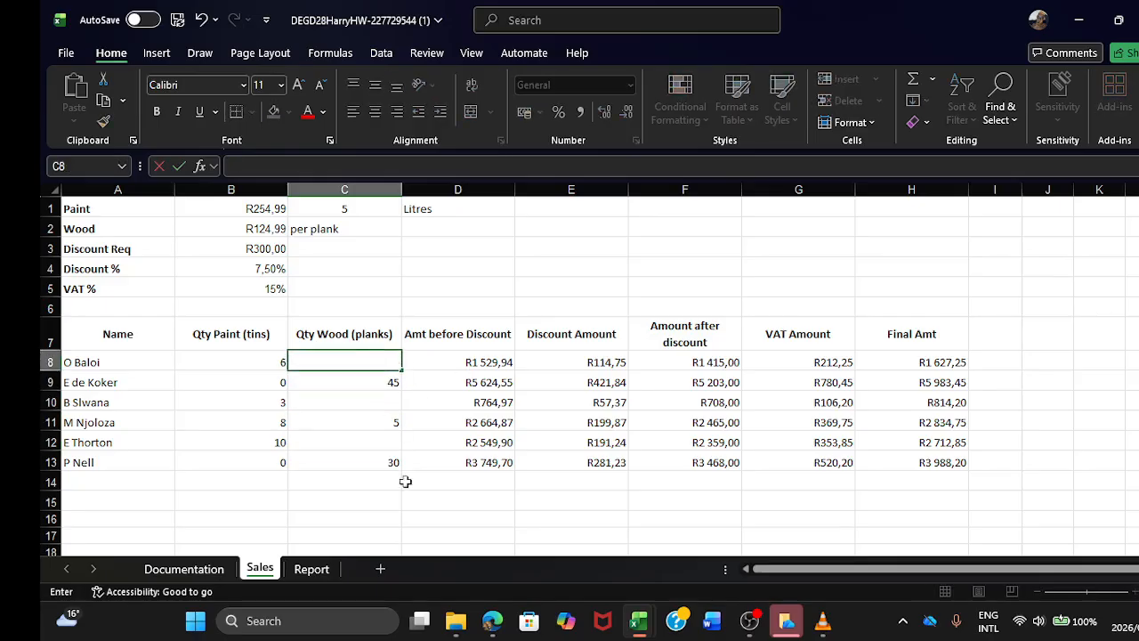
left_click(414, 513)
Step: Clear the Total >25l Paint formula in B12 of the Report sheet and check the Qty Paint column on Sales
left_click(316, 568)
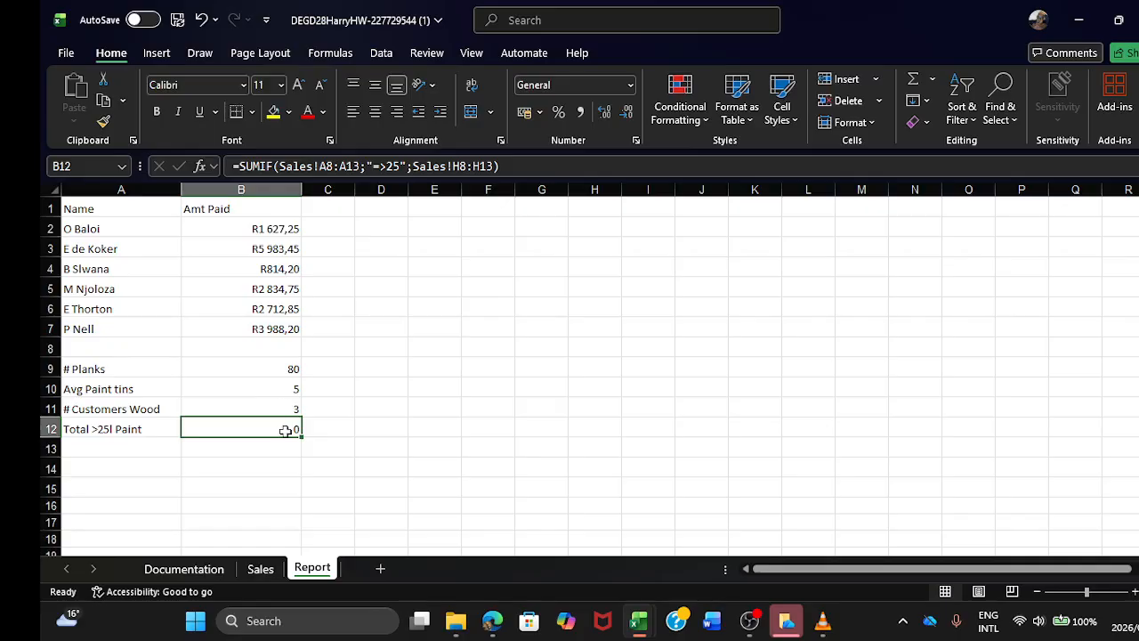
key("BackSpace")
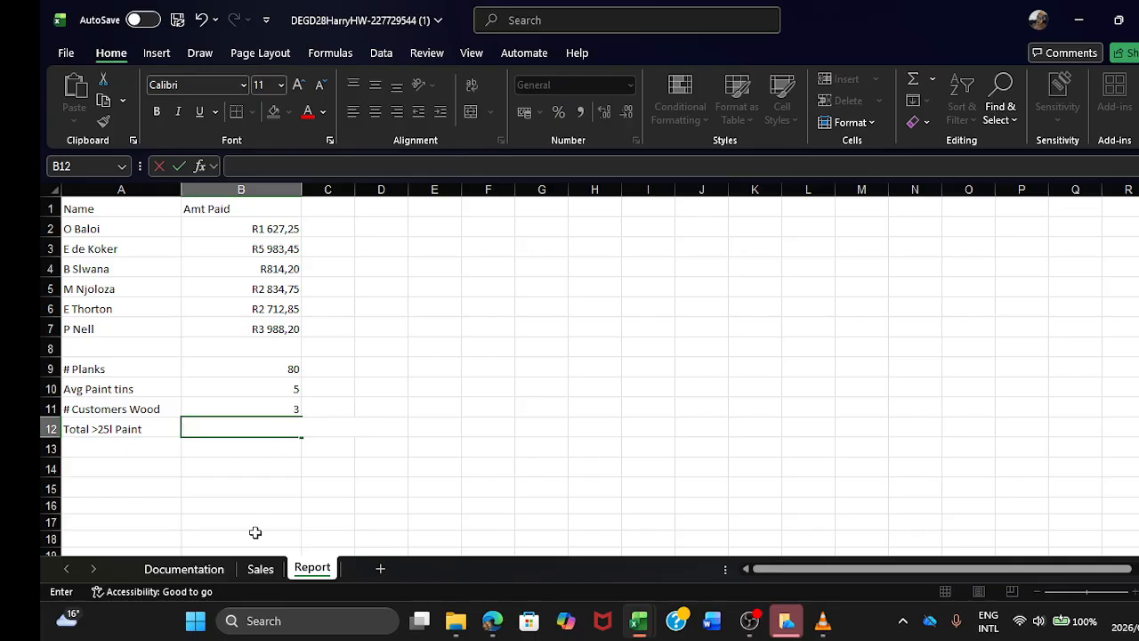
left_click(259, 569)
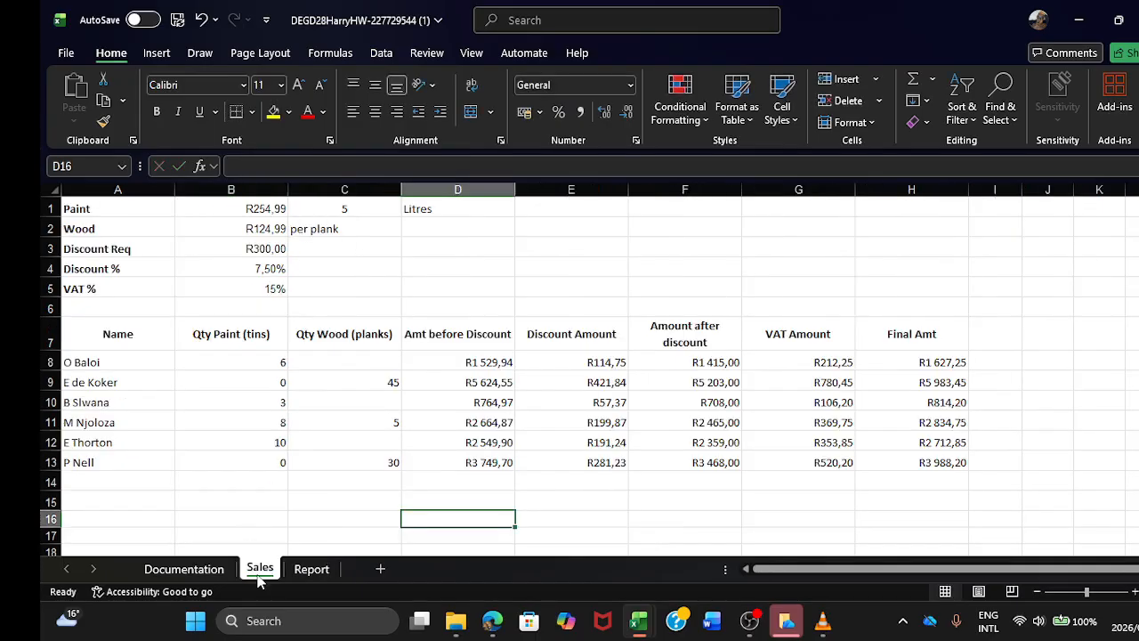
left_click(303, 572)
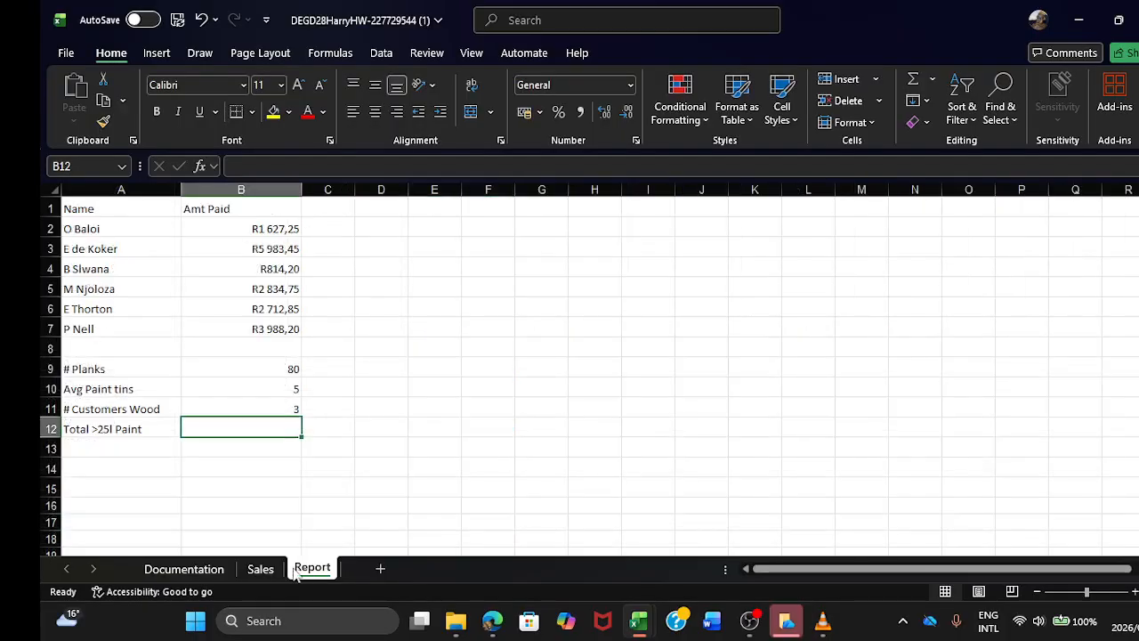
left_click(260, 571)
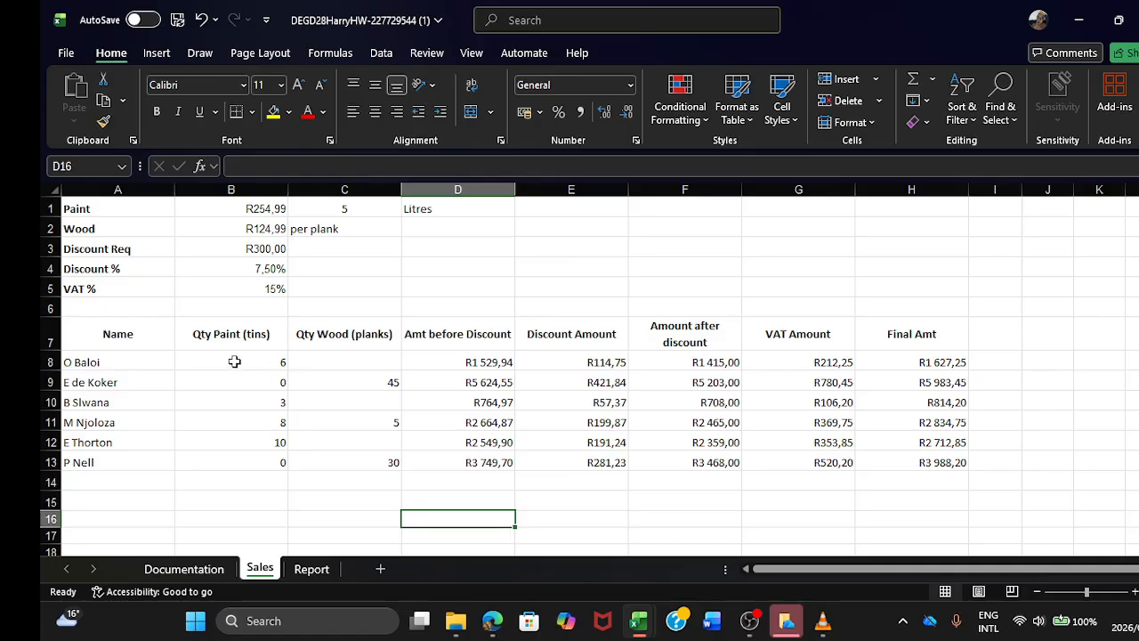
left_click_drag(238, 358, 263, 465)
left_click(286, 498)
left_click(311, 569)
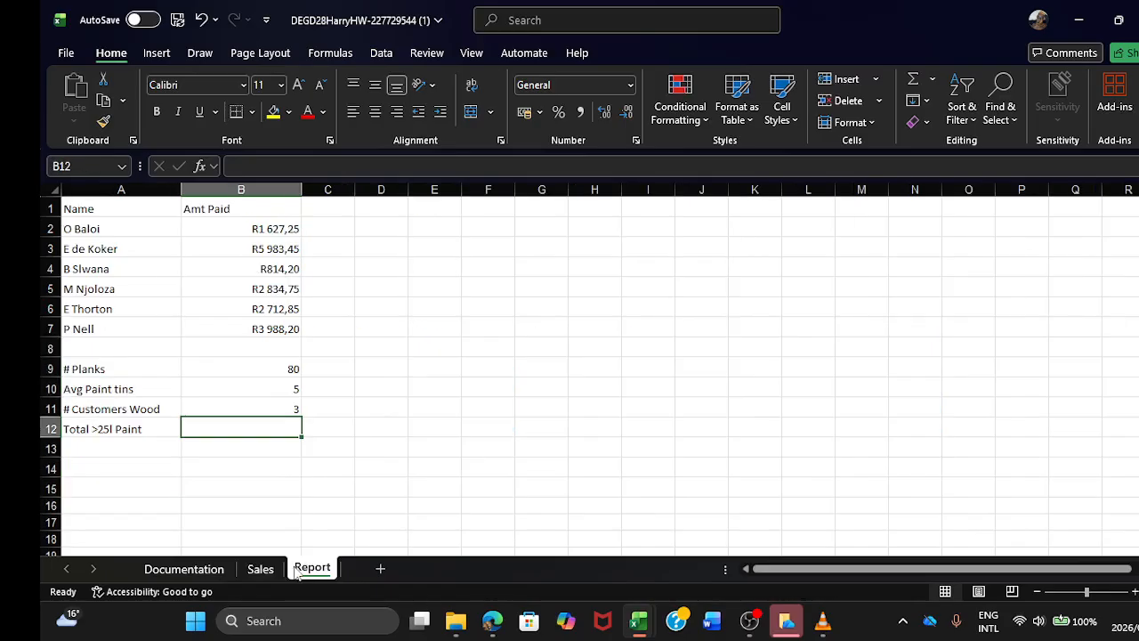
Step: Start a SUMIF formula in B12 of the Report sheet with Sales!B8:B13 as the range
type("=SI")
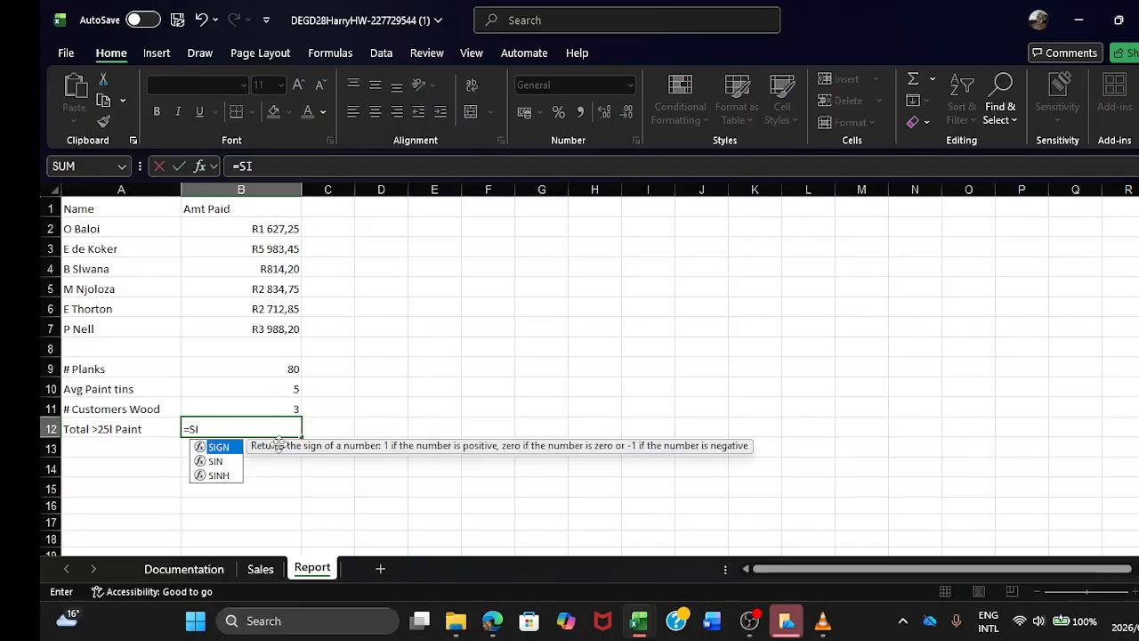
key("BackSpace")
type("UM")
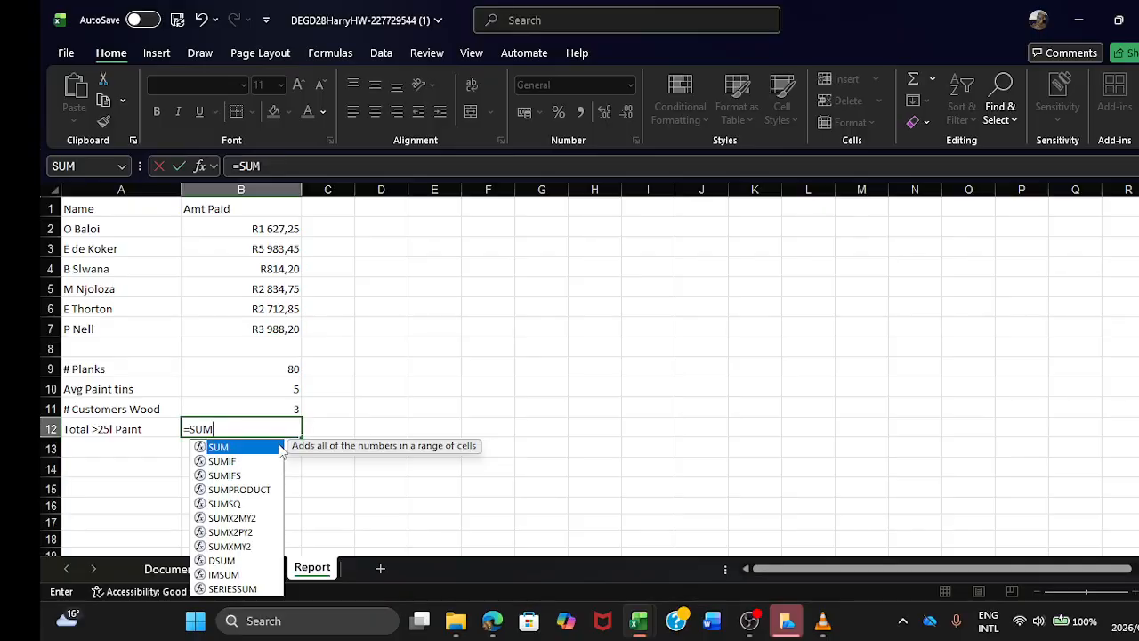
type("I")
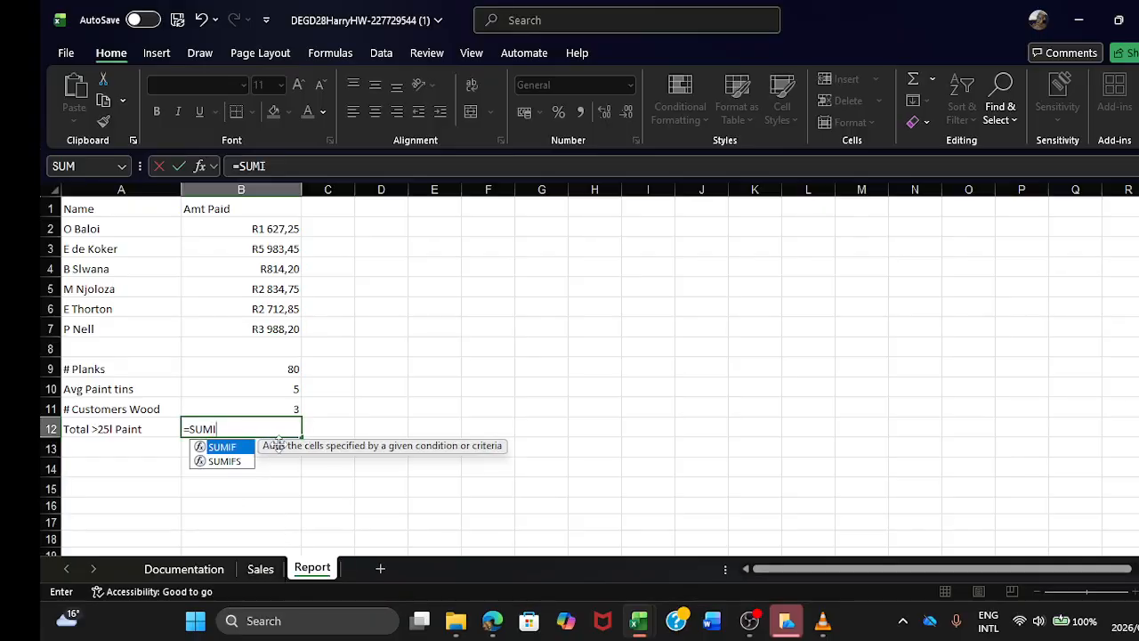
type("F(")
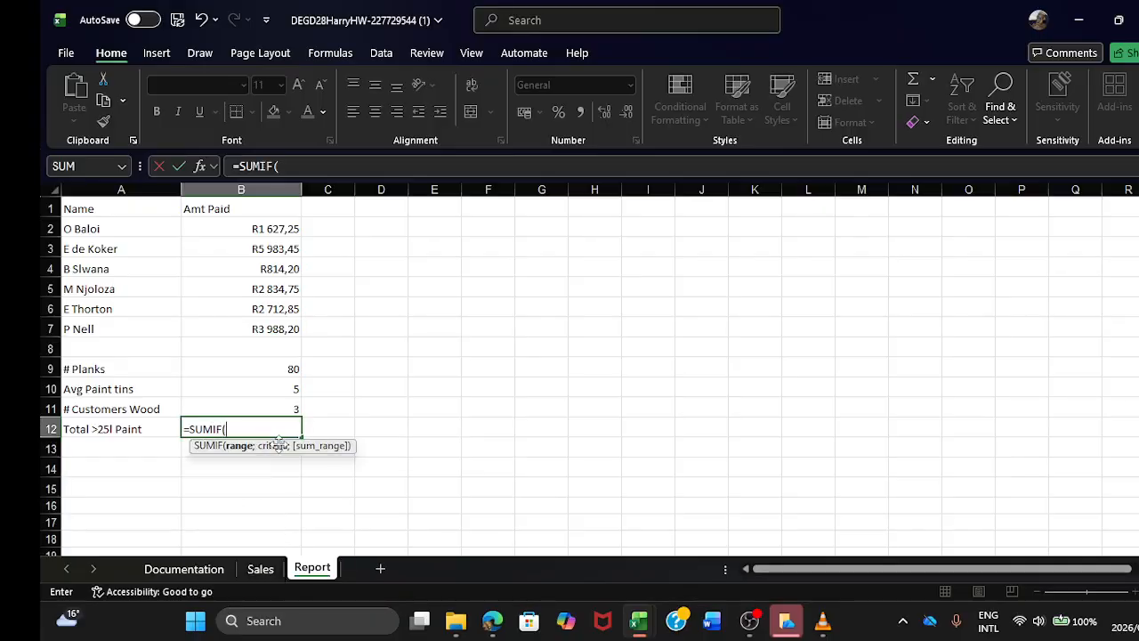
left_click(261, 569)
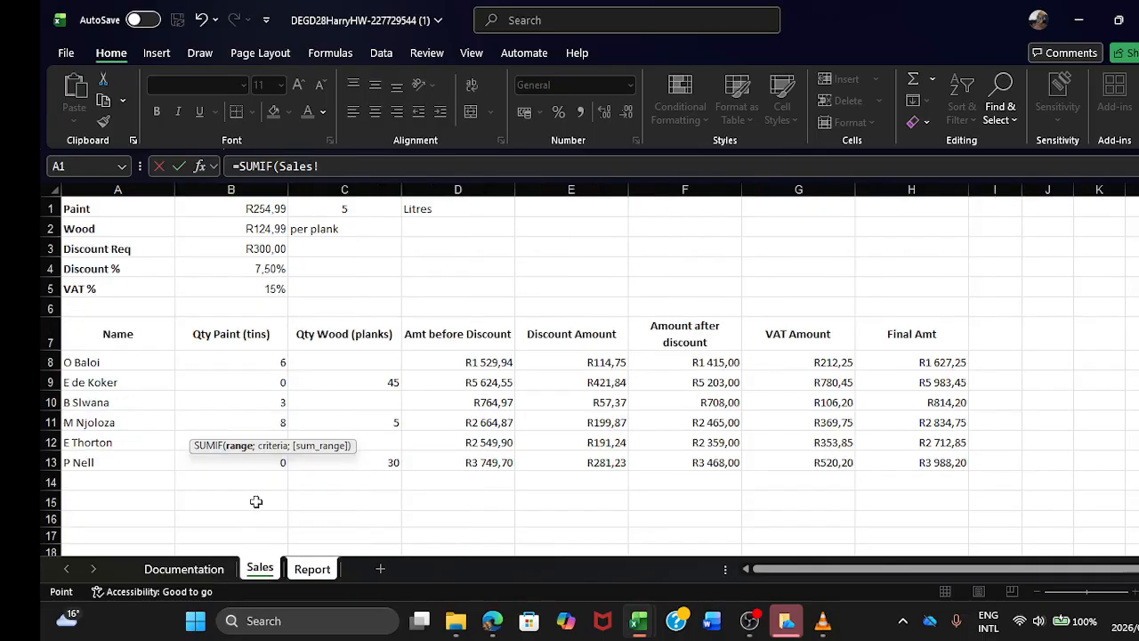
left_click_drag(250, 369, 256, 454)
left_click(388, 167)
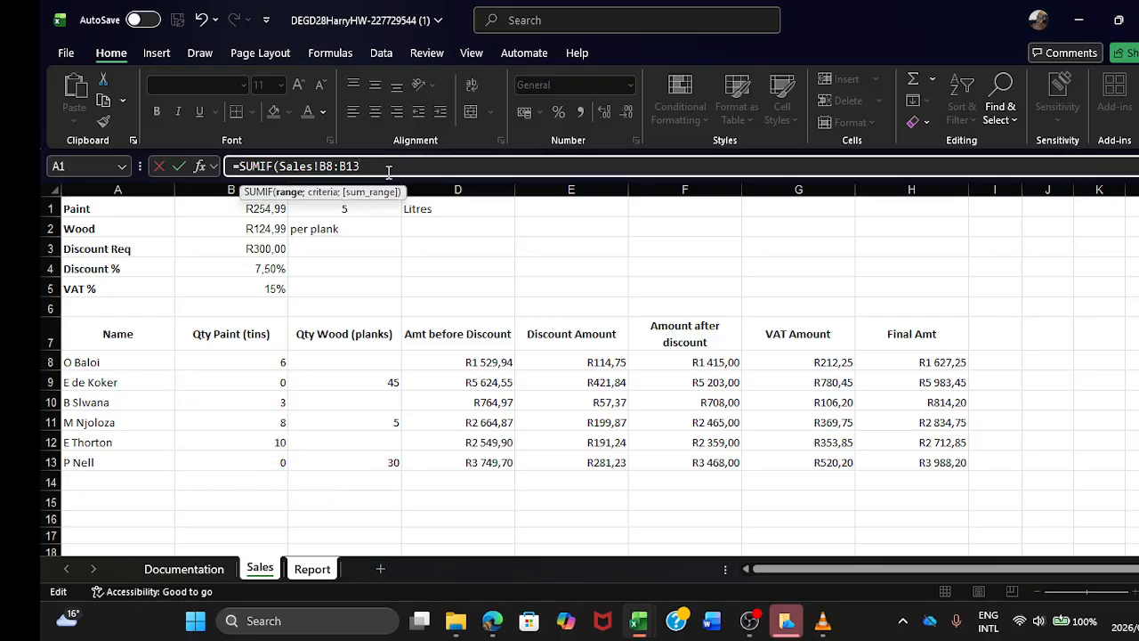
Step: Try to complete the SUMIF with the unquoted criterion >25 and the sum range Sales!H8:H13
type(";")
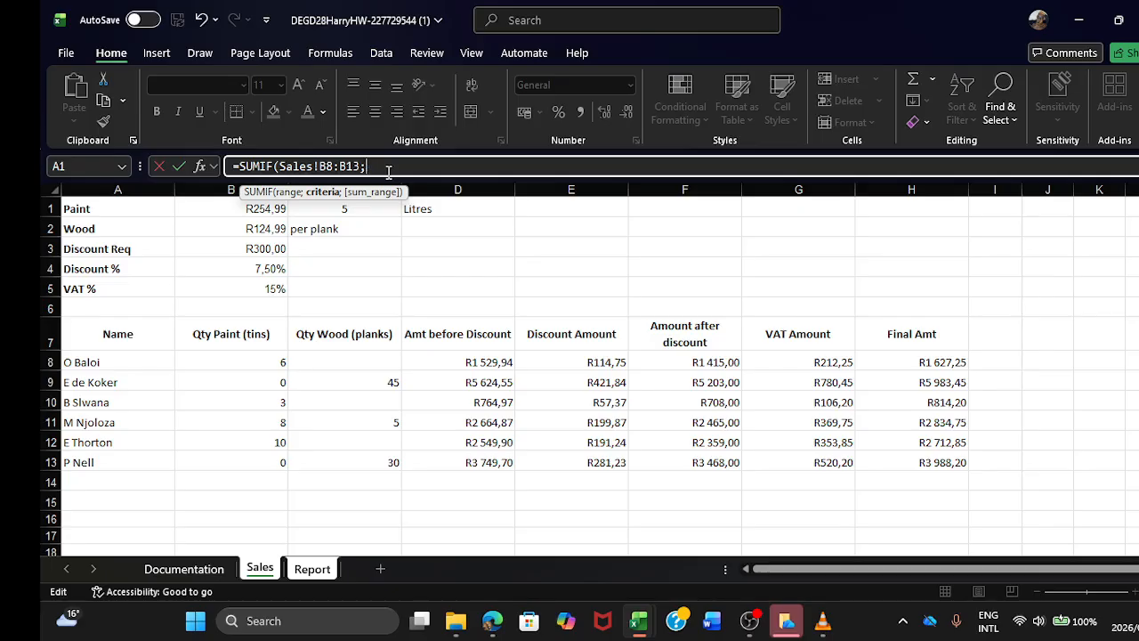
type(">25")
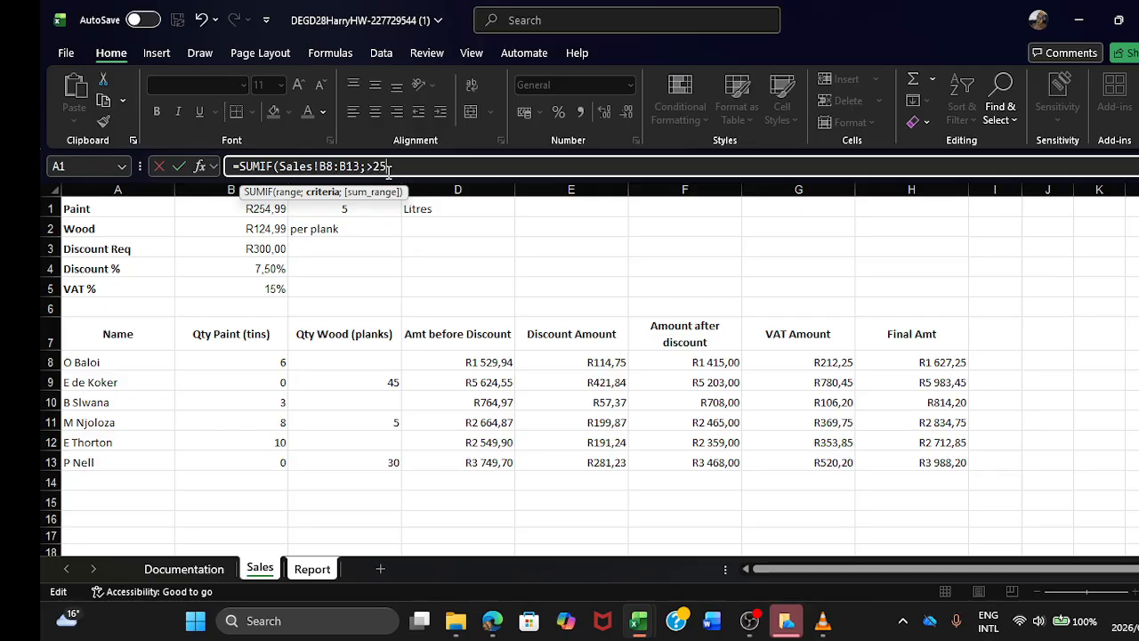
type(";")
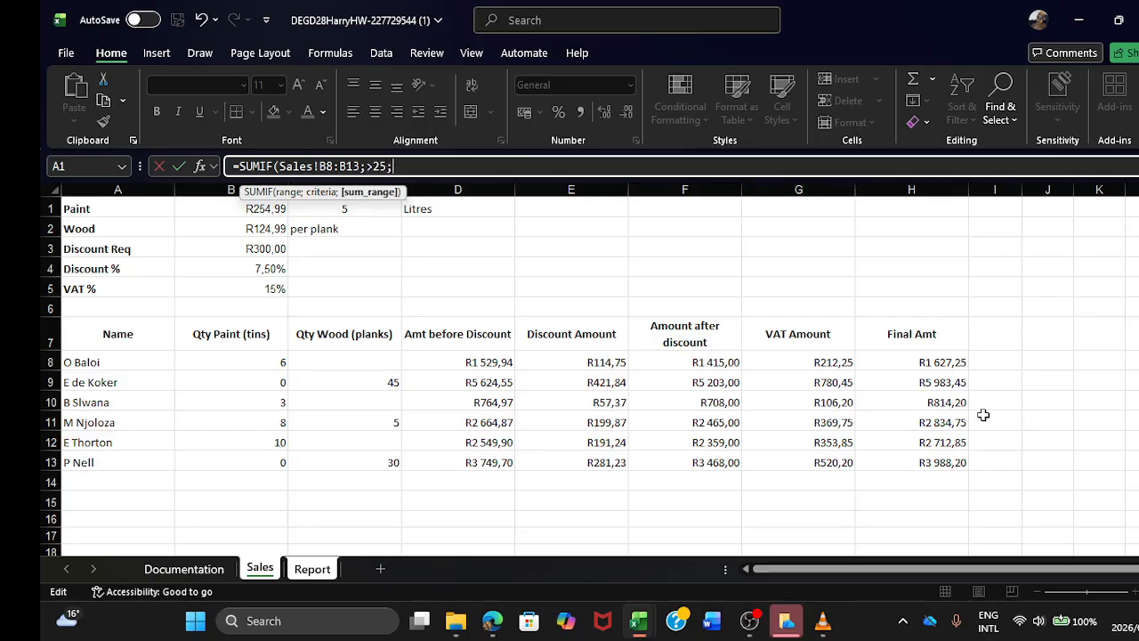
left_click_drag(913, 362, 927, 461)
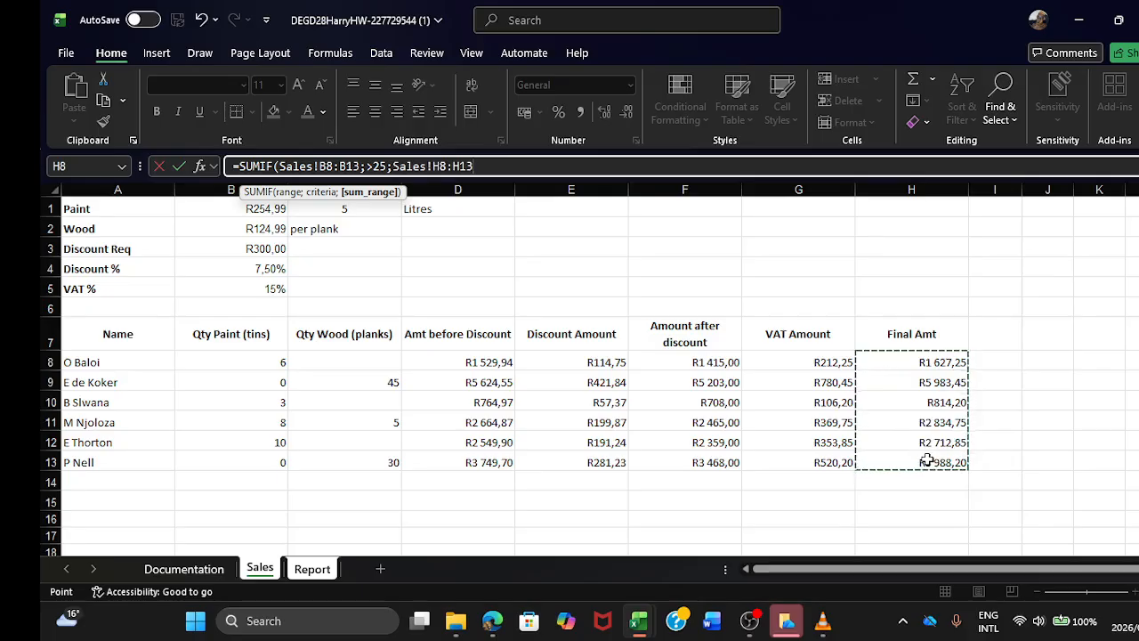
key("Return")
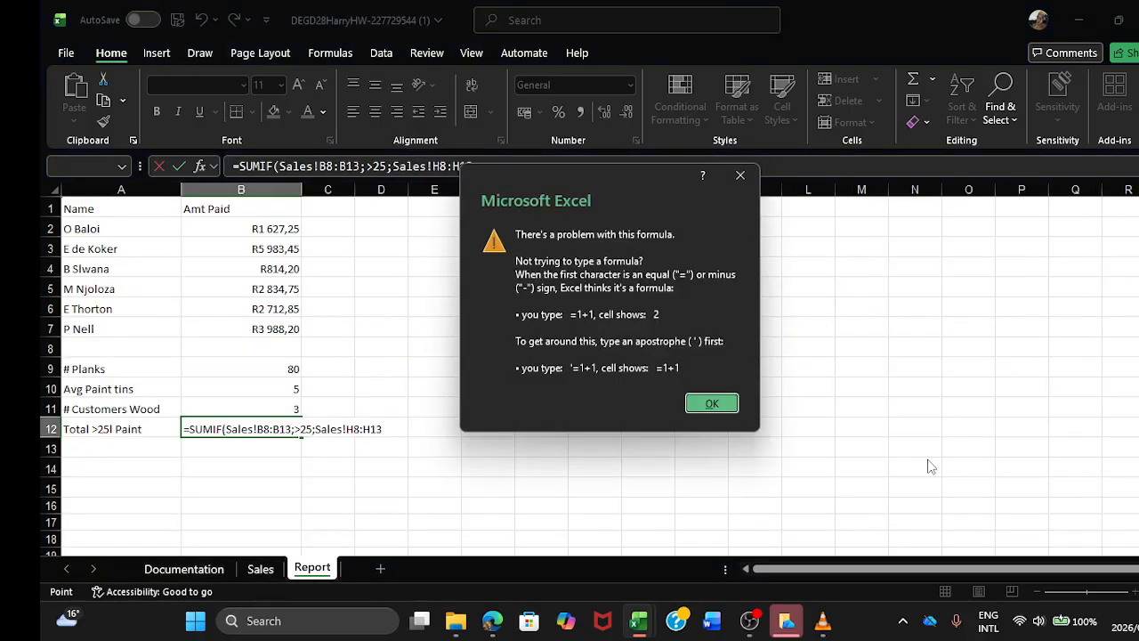
Step: Enclose the >25 criterion in quotation marks in B12's SUMIF formula on the Report sheet and enter the formula
left_click(712, 403)
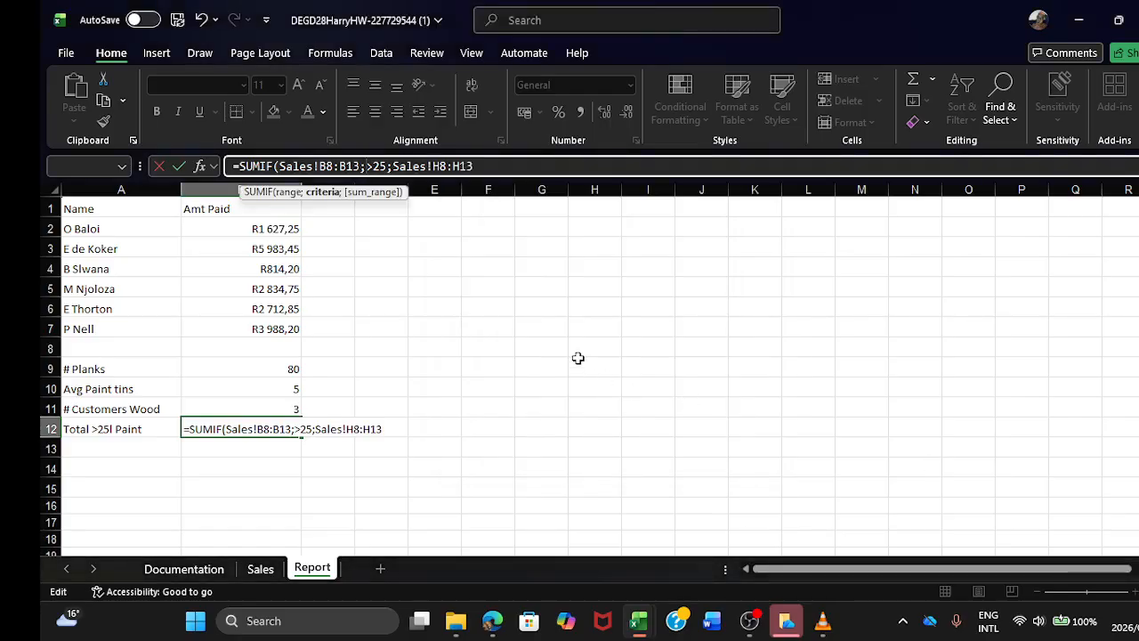
type("\"")
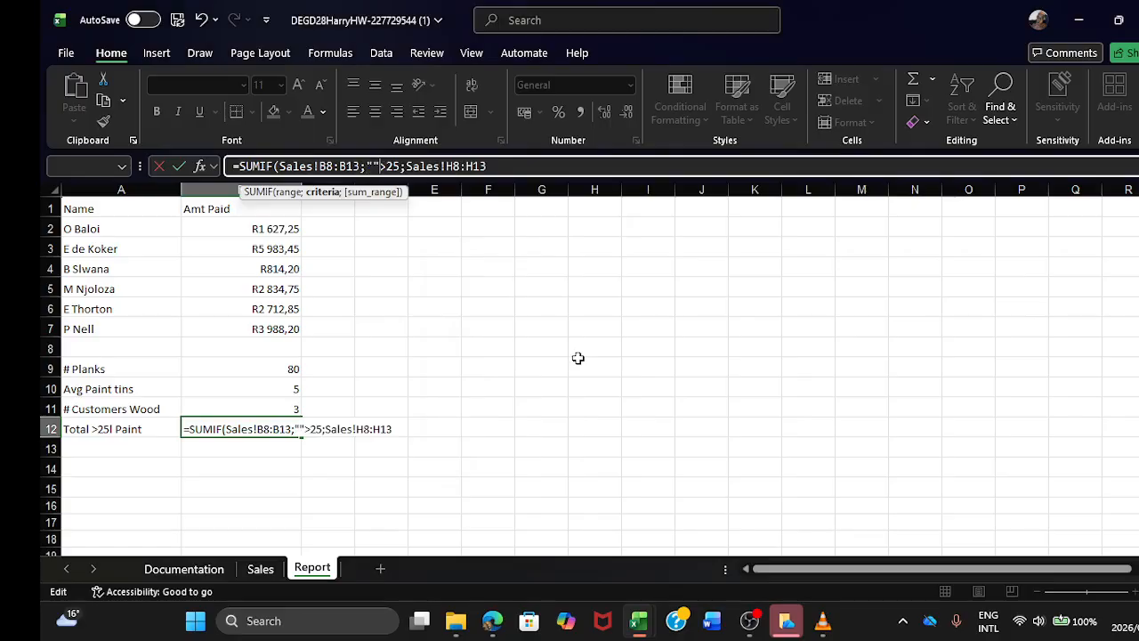
left_click(394, 167)
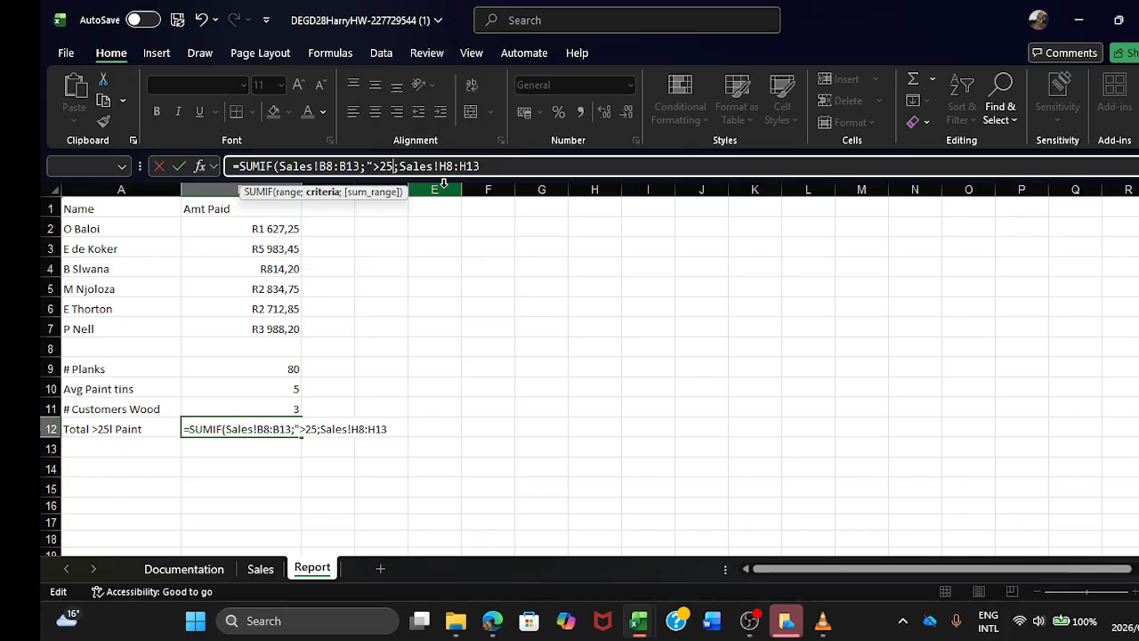
type("\"")
key("Return")
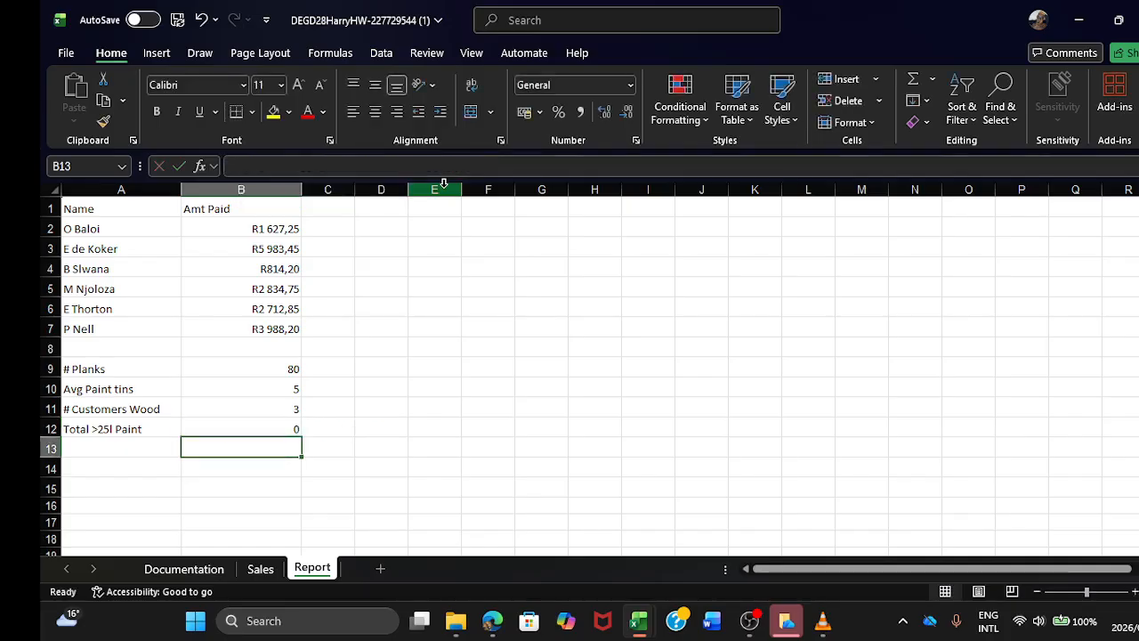
Step: Clear the SUMIF formula from the Total >25l Paint cell B12 on the Report sheet
left_click(288, 430)
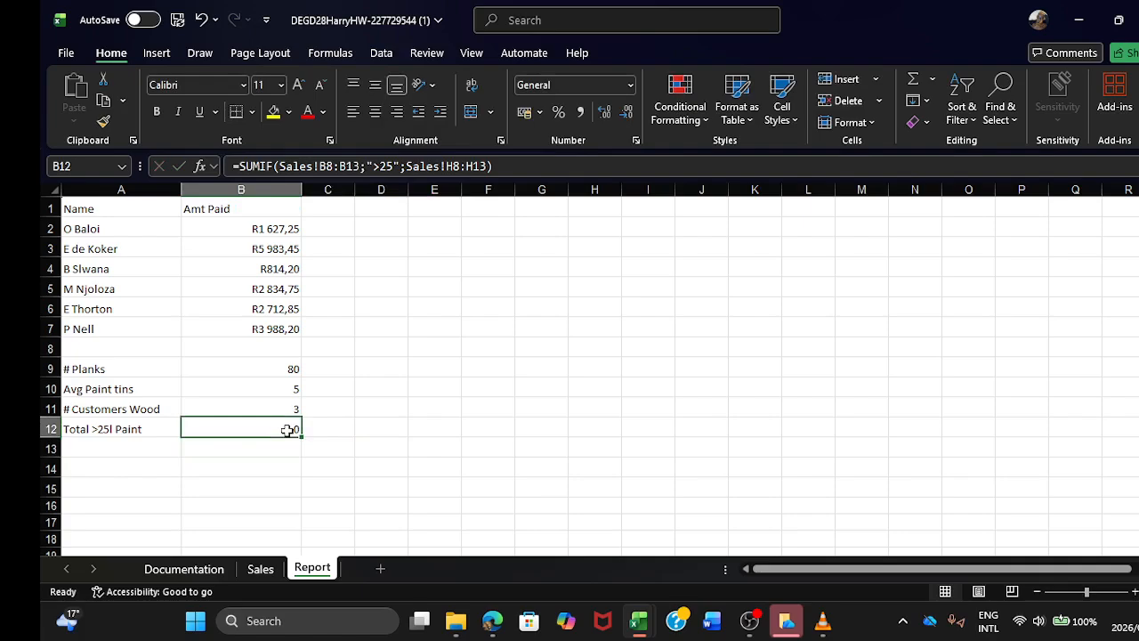
key("BackSpace")
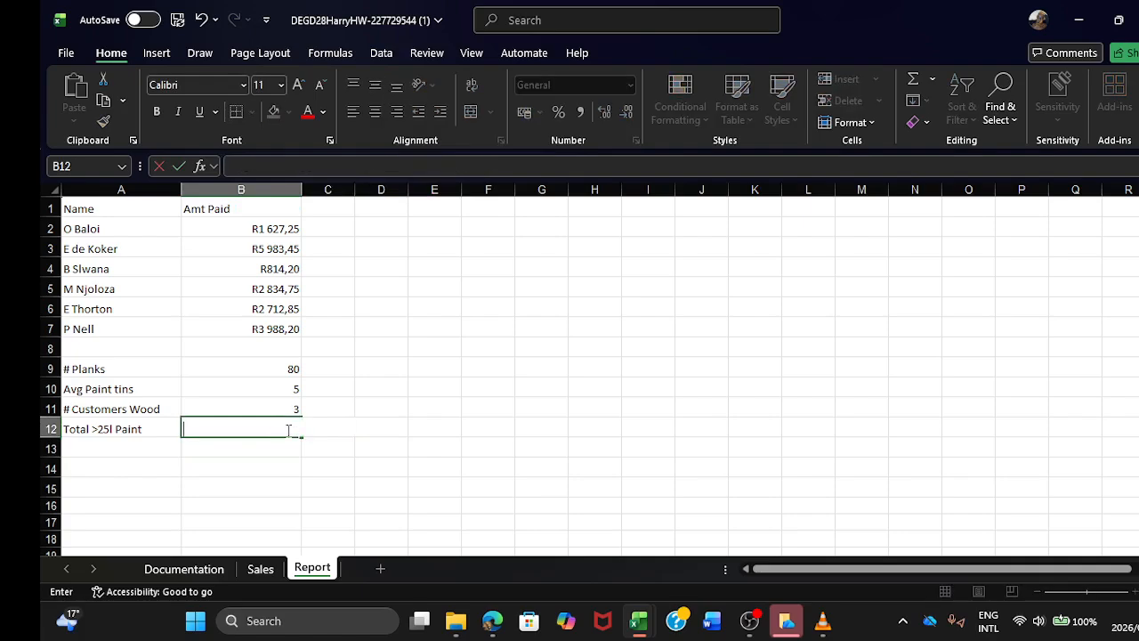
left_click(376, 448)
left_click(347, 504)
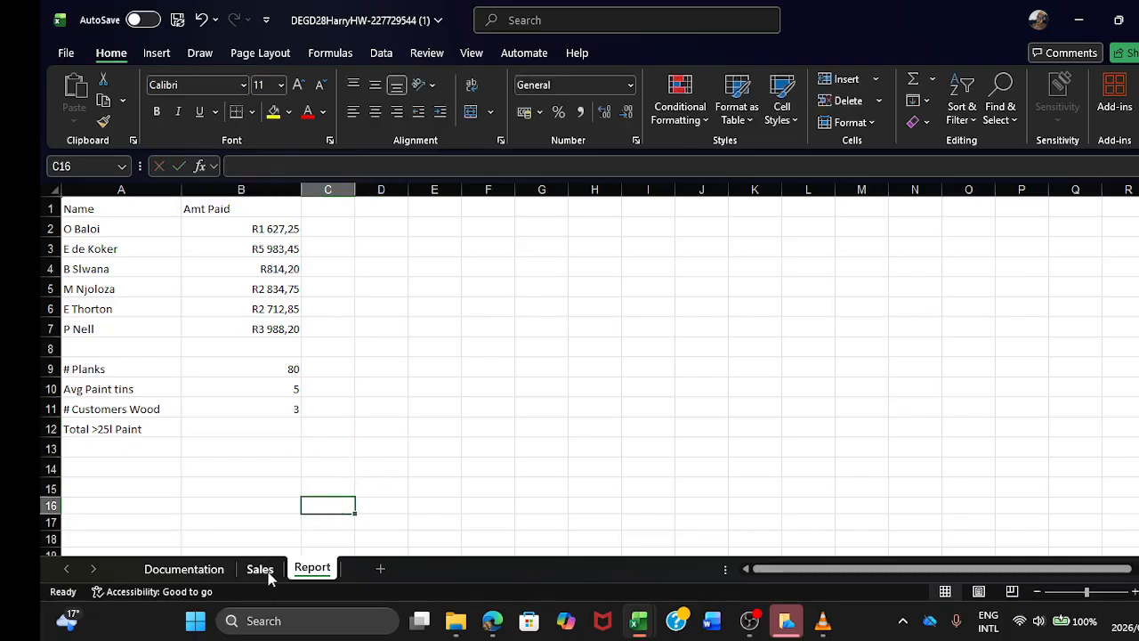
Step: Examine the discount, VAT and final amount formulas in columns D to H of the Sales sheet
left_click(259, 568)
left_click(700, 503)
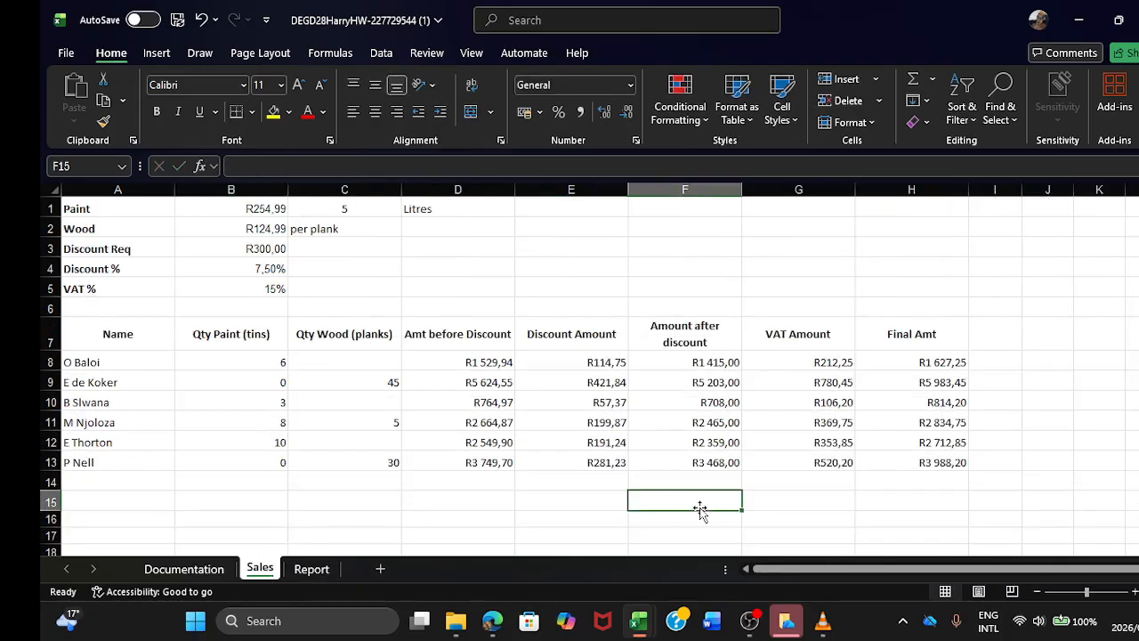
left_click(459, 361)
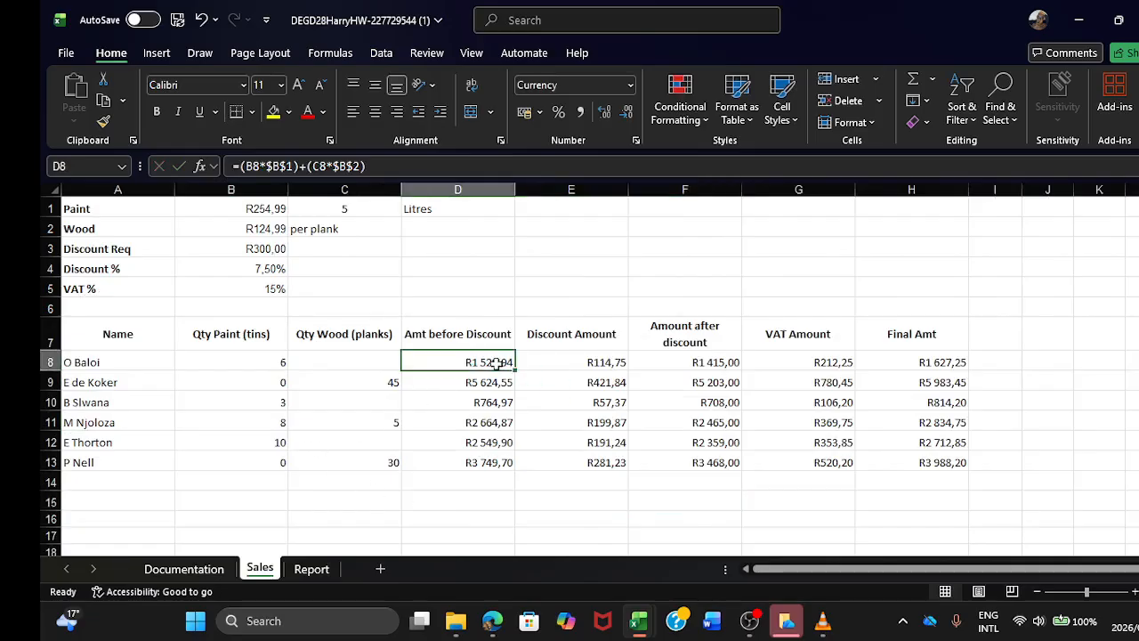
left_click(549, 368)
left_click(712, 383)
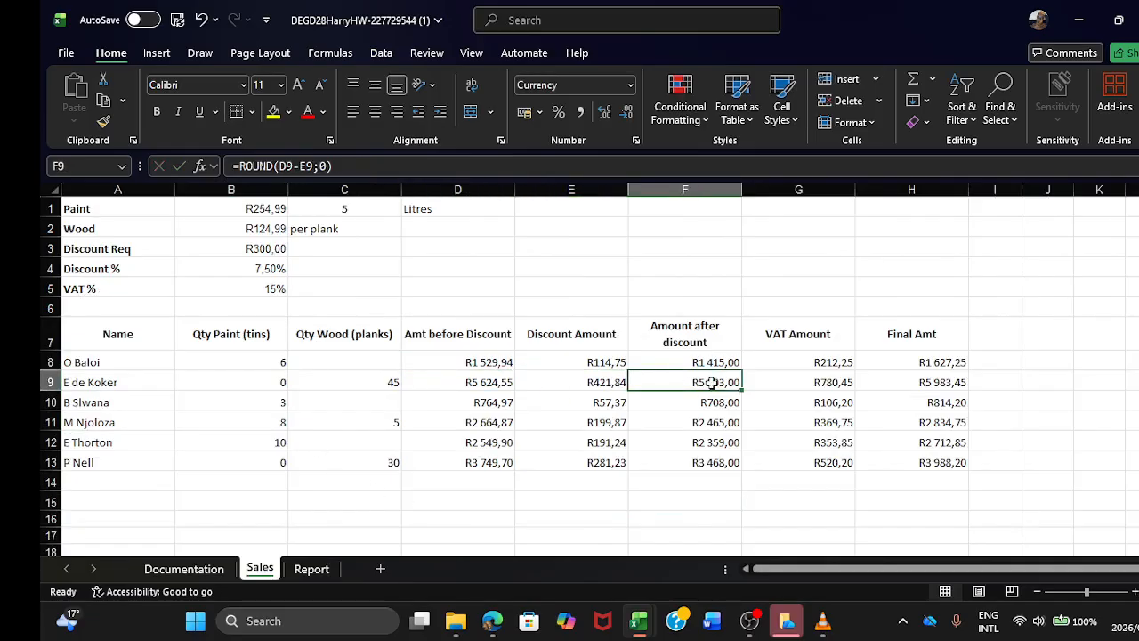
left_click(790, 363)
left_click(952, 385)
left_click(934, 446)
left_click(809, 459)
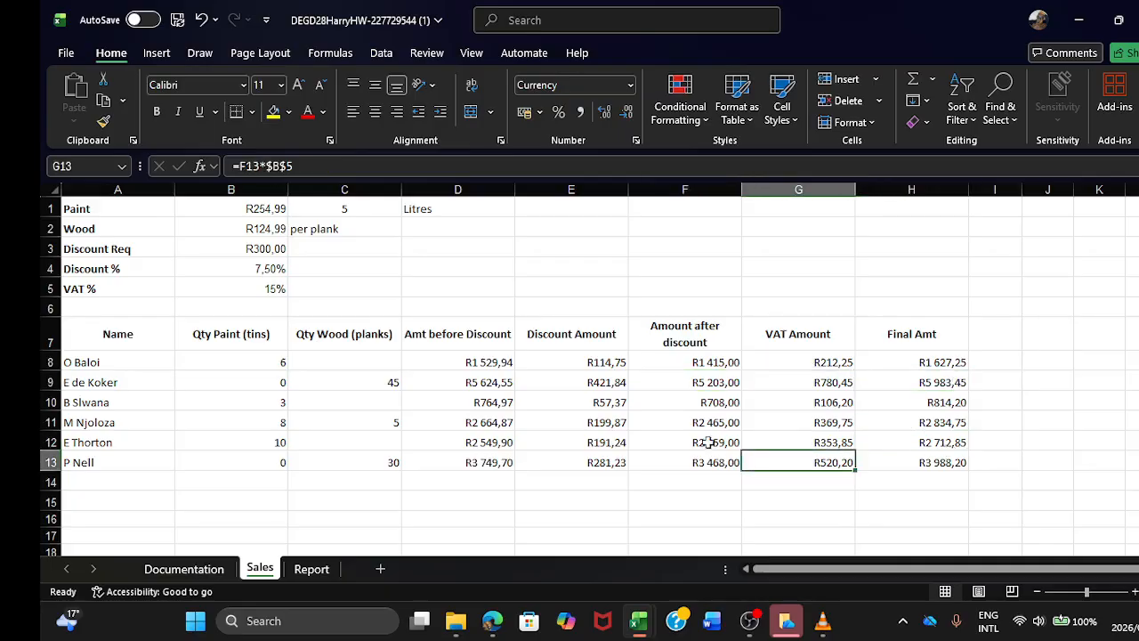
left_click_drag(703, 442, 680, 416)
left_click(722, 478)
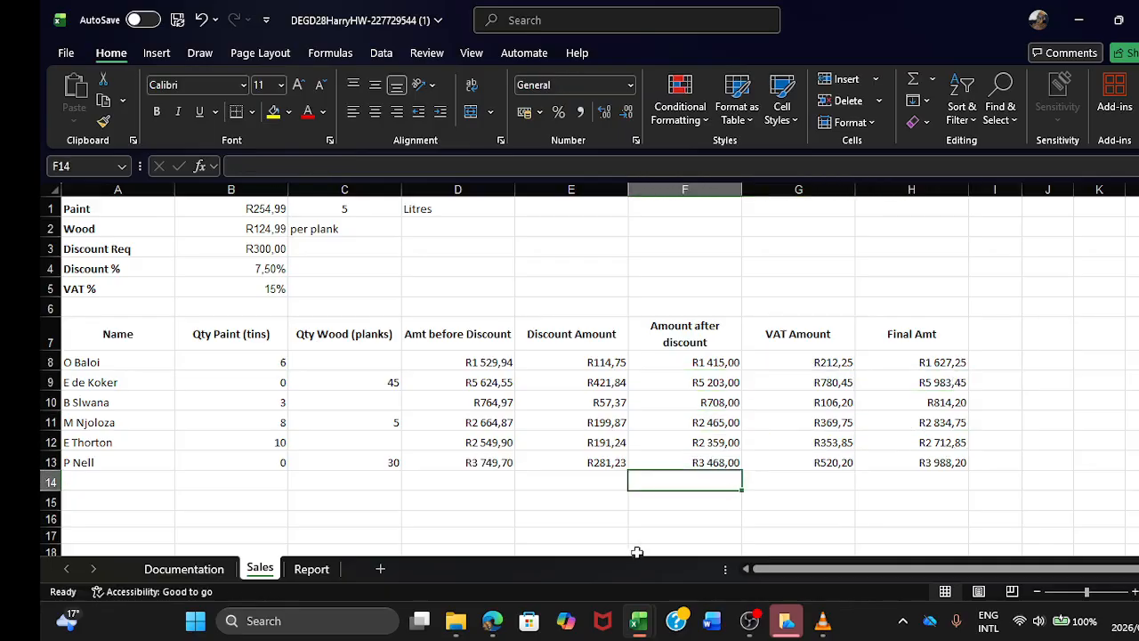
mouse_move(639, 632)
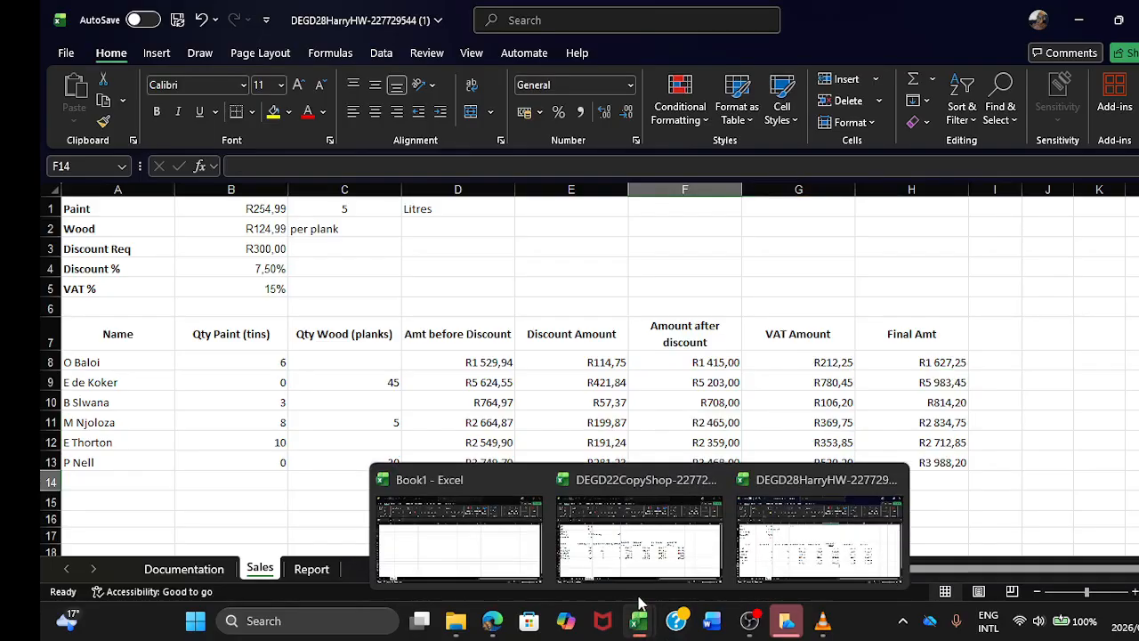
left_click(806, 397)
Step: Compare the empty Total >25l Paint cell B12 on Report with the paint quantities and amounts on Sales
left_click(326, 574)
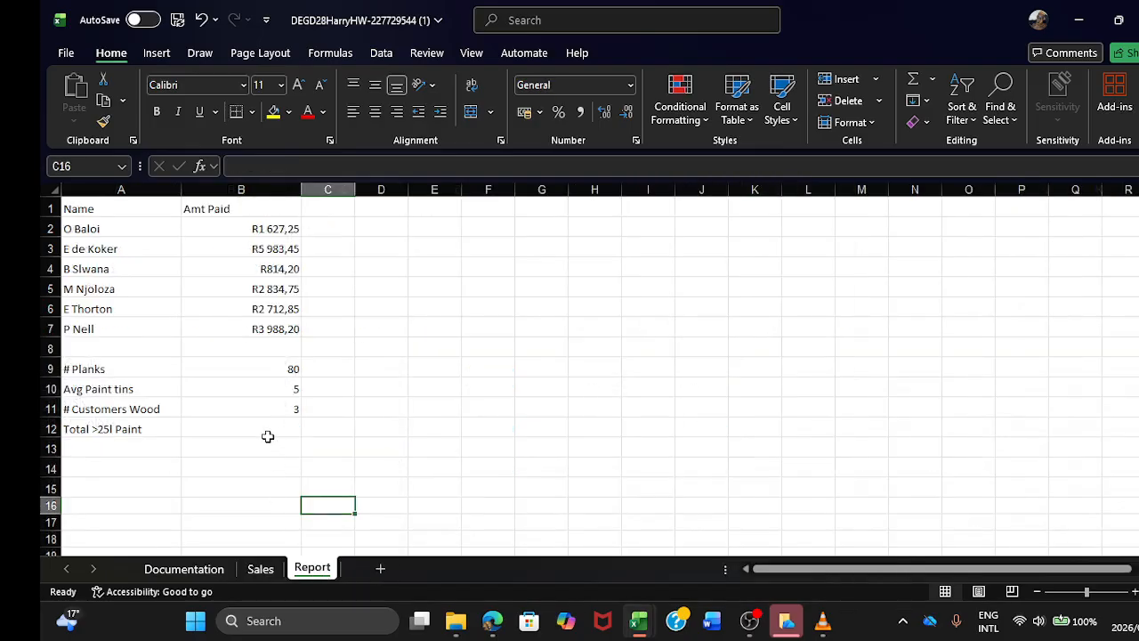
left_click(272, 426)
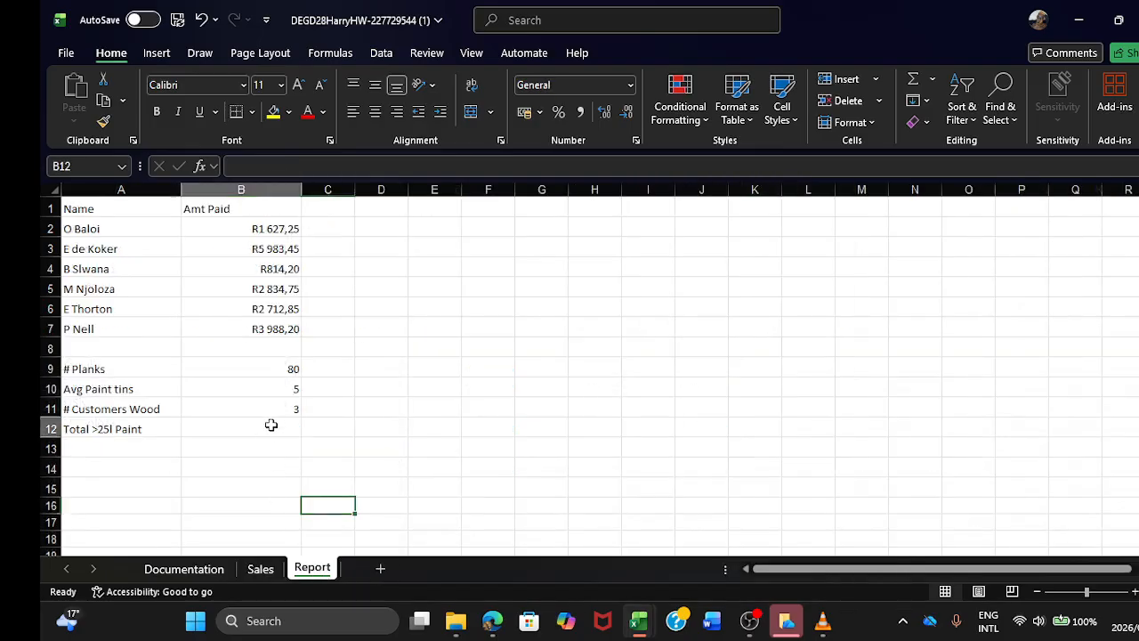
left_click(276, 571)
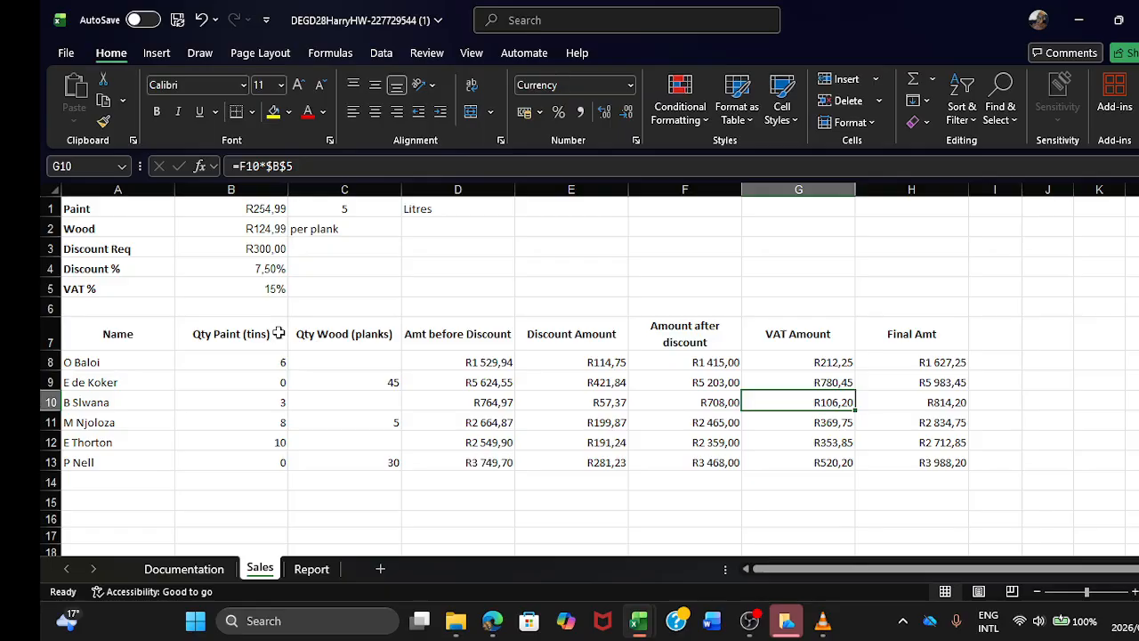
left_click(666, 369)
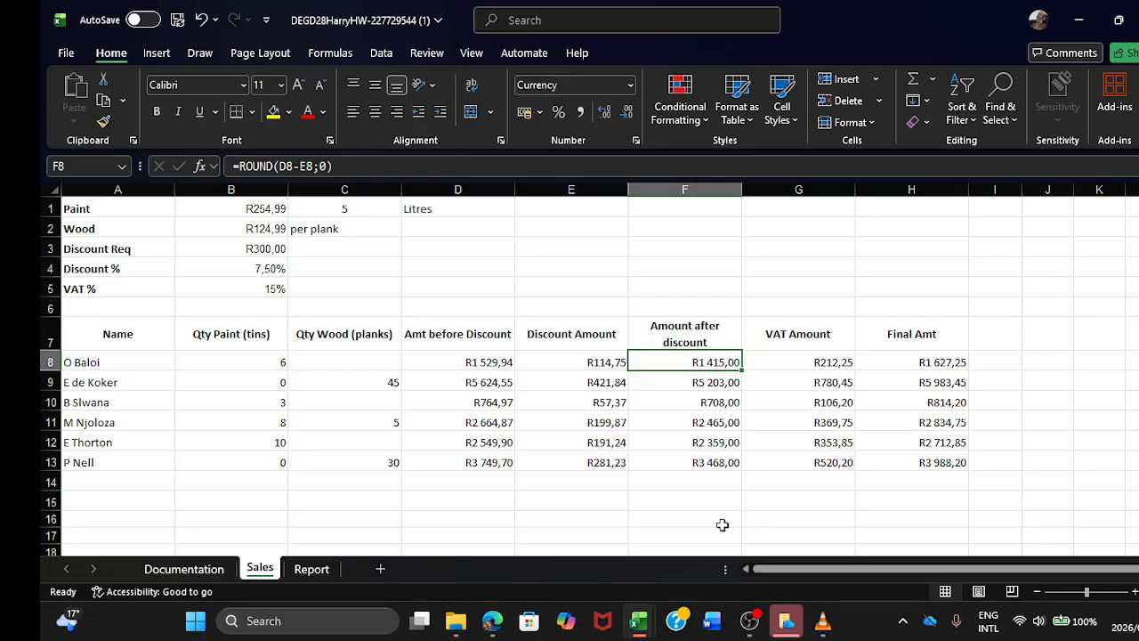
left_click(307, 573)
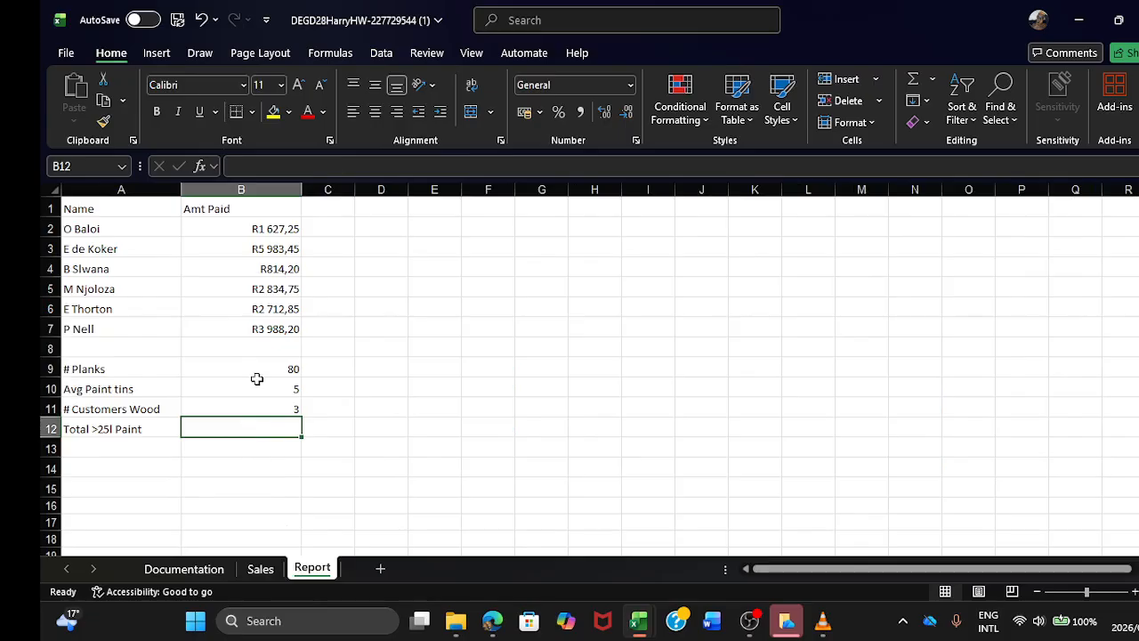
left_click(264, 569)
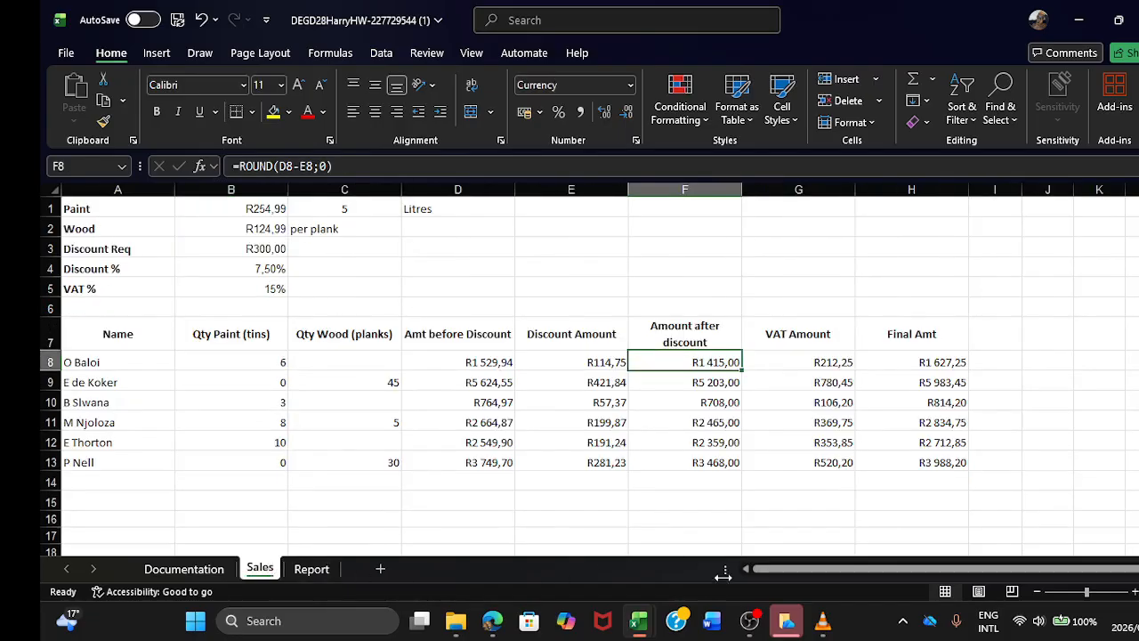
mouse_move(749, 614)
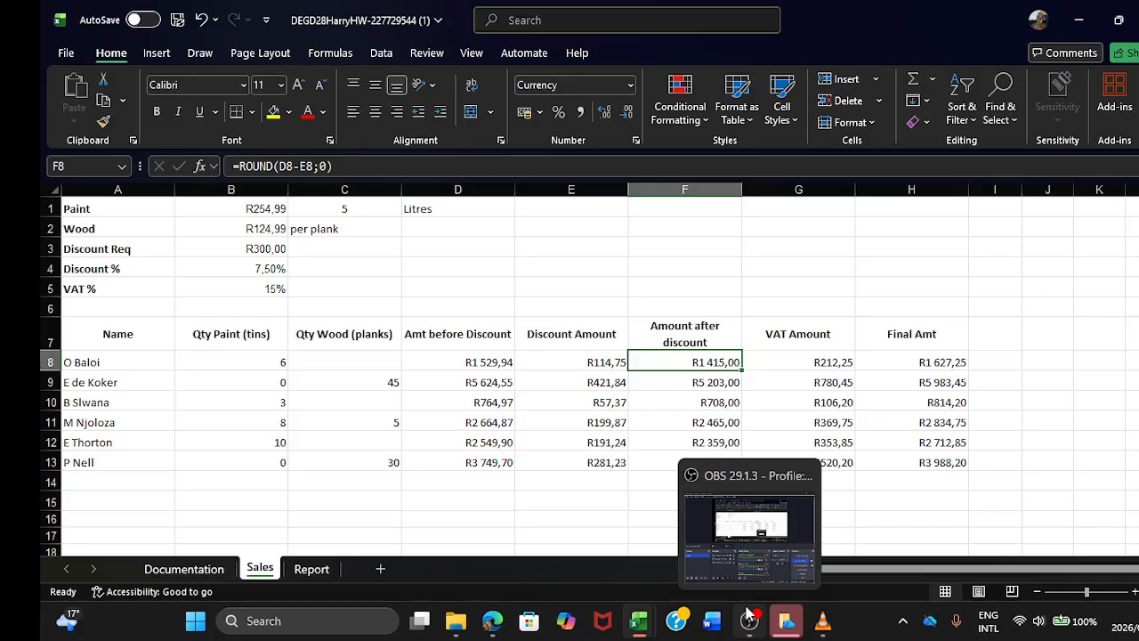